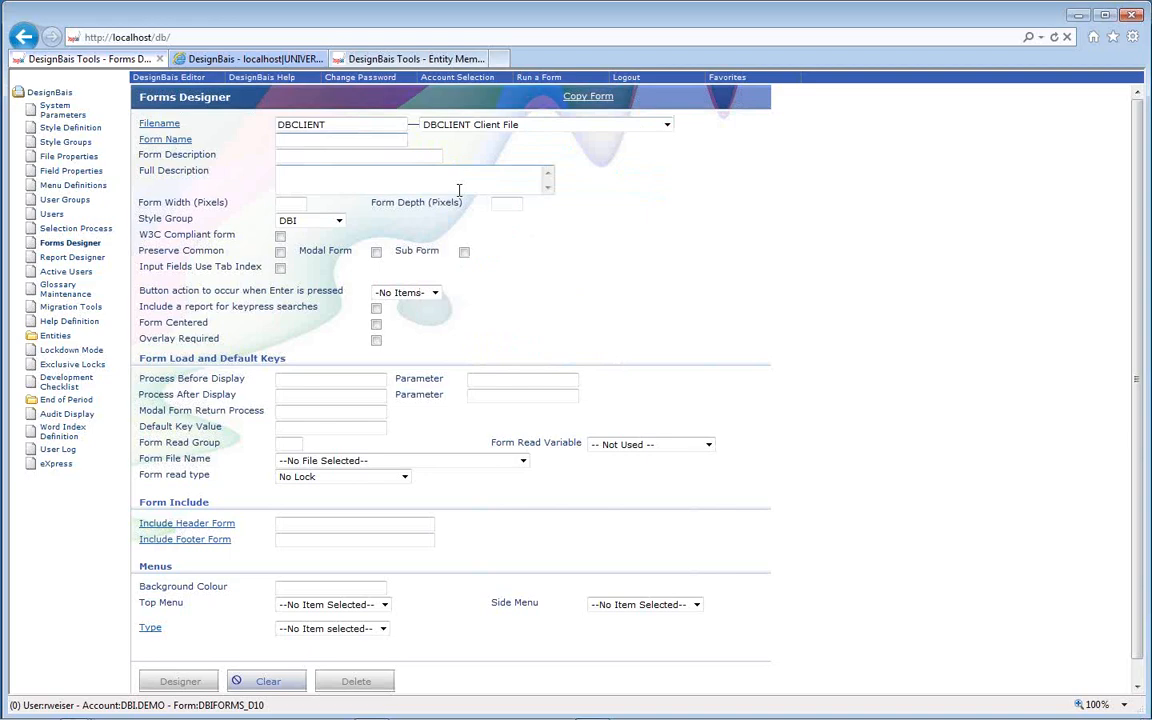
# - Load the DEMOTAB form of the DBCLIENT file for editing
pyautogui.press('Tab')
pyautogui.write('DEMOTAB')
pyautogui.press('Tab')
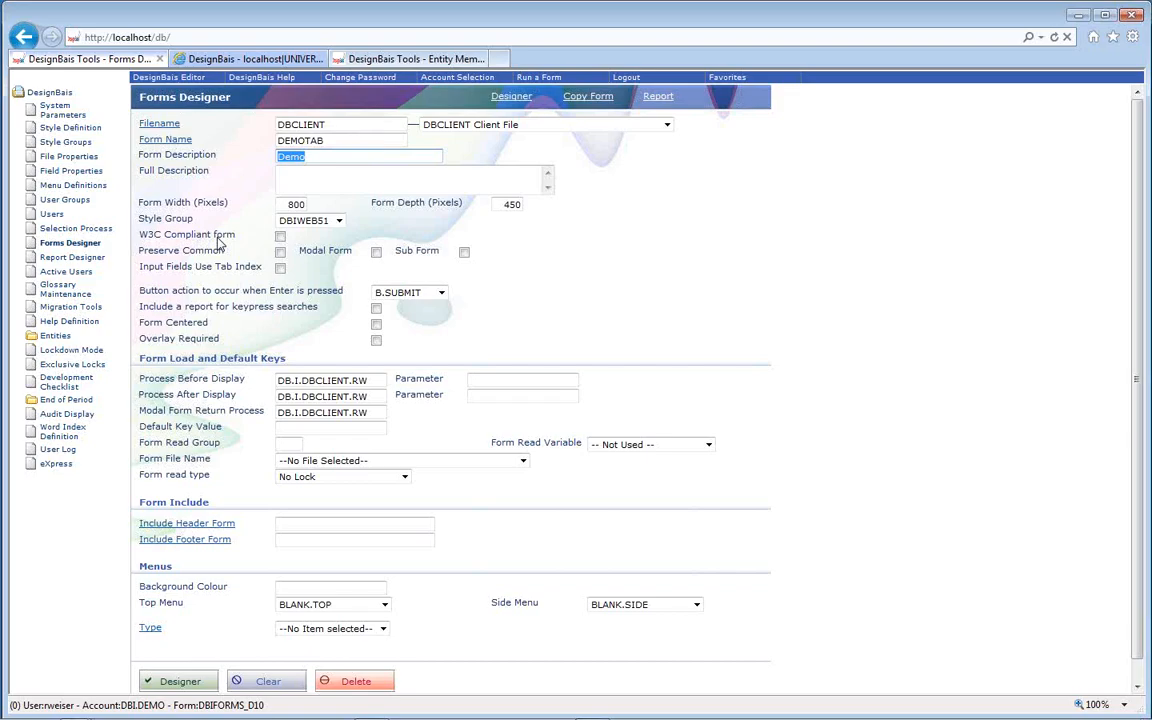
# - Temporarily enable the W3C Compliant form option to review the available compliance levels, and disable it again
pyautogui.click(280, 236)
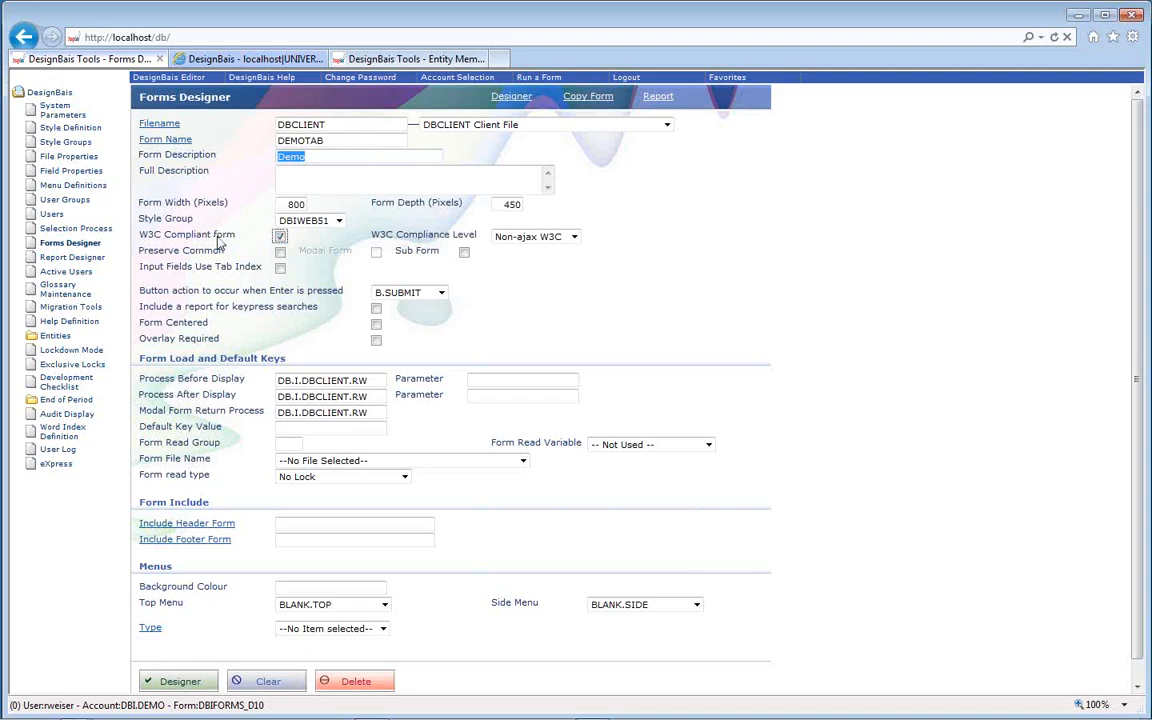
pyautogui.click(575, 237)
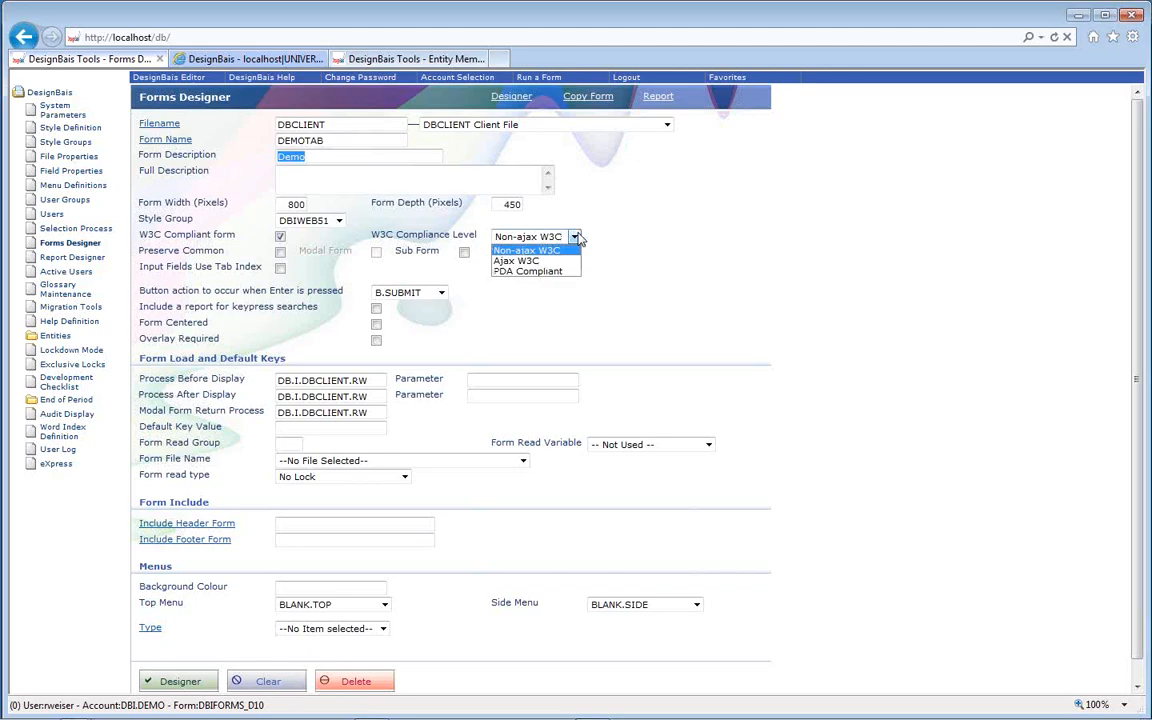
pyautogui.click(576, 236)
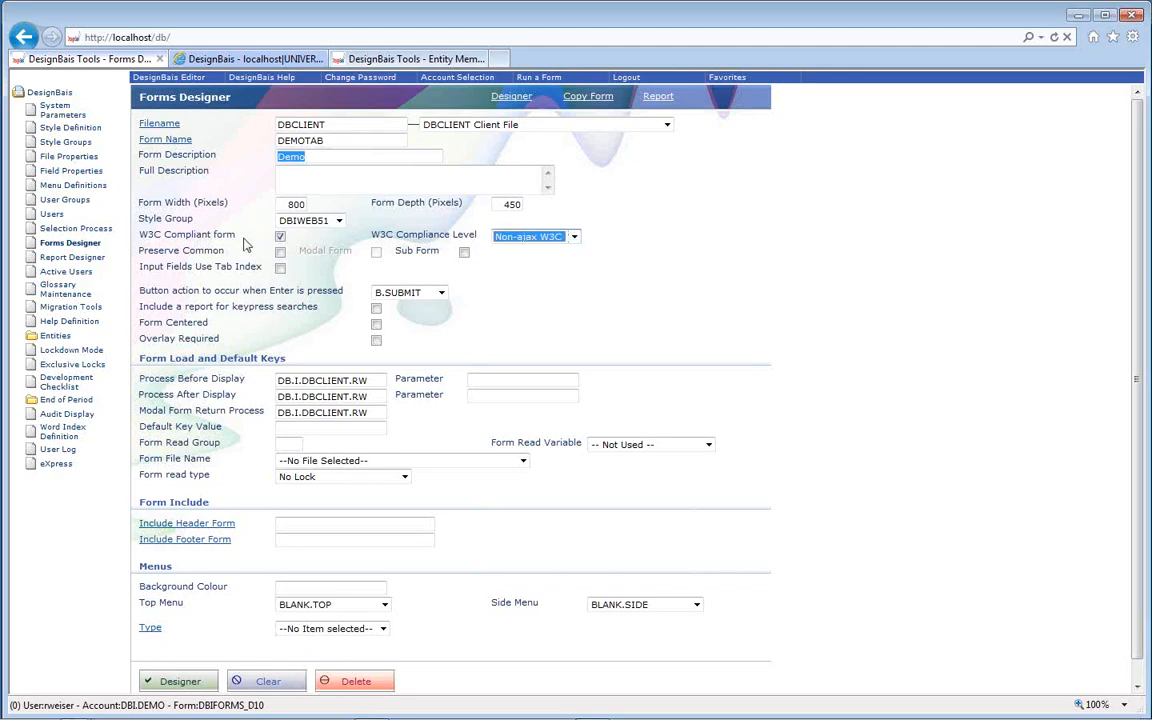
pyautogui.click(281, 239)
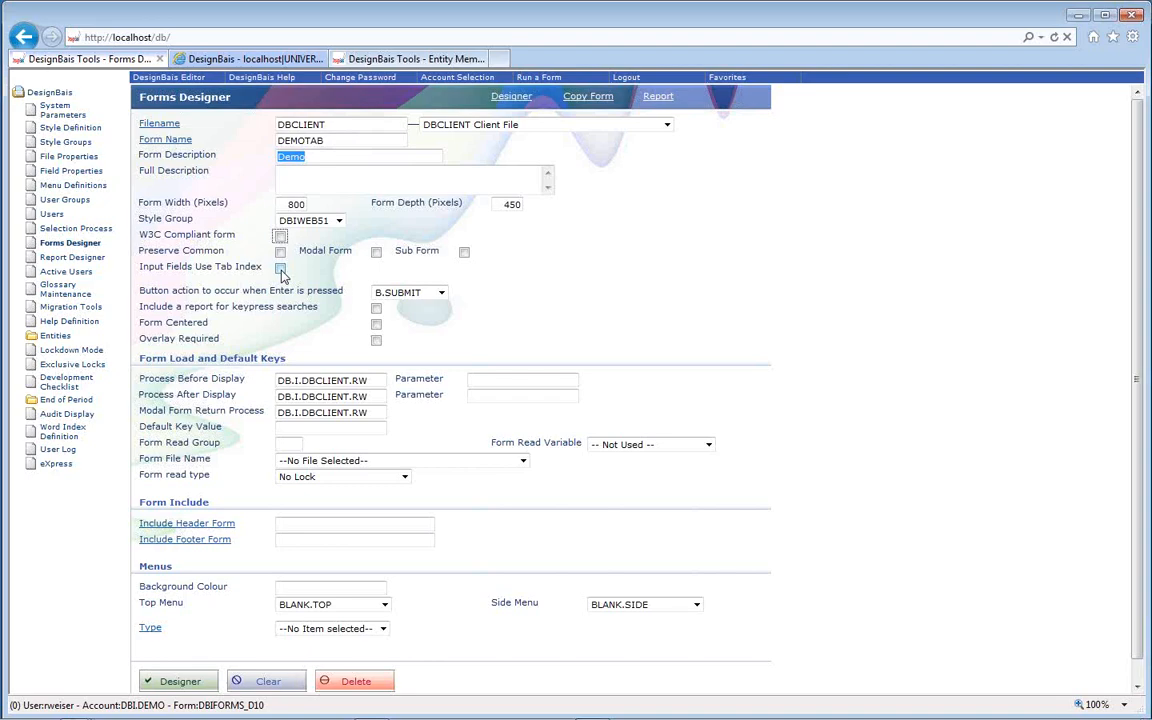
# - Open the form's layout to examine the tab index assignment of its fields, and exit without saving
pyautogui.click(522, 105)
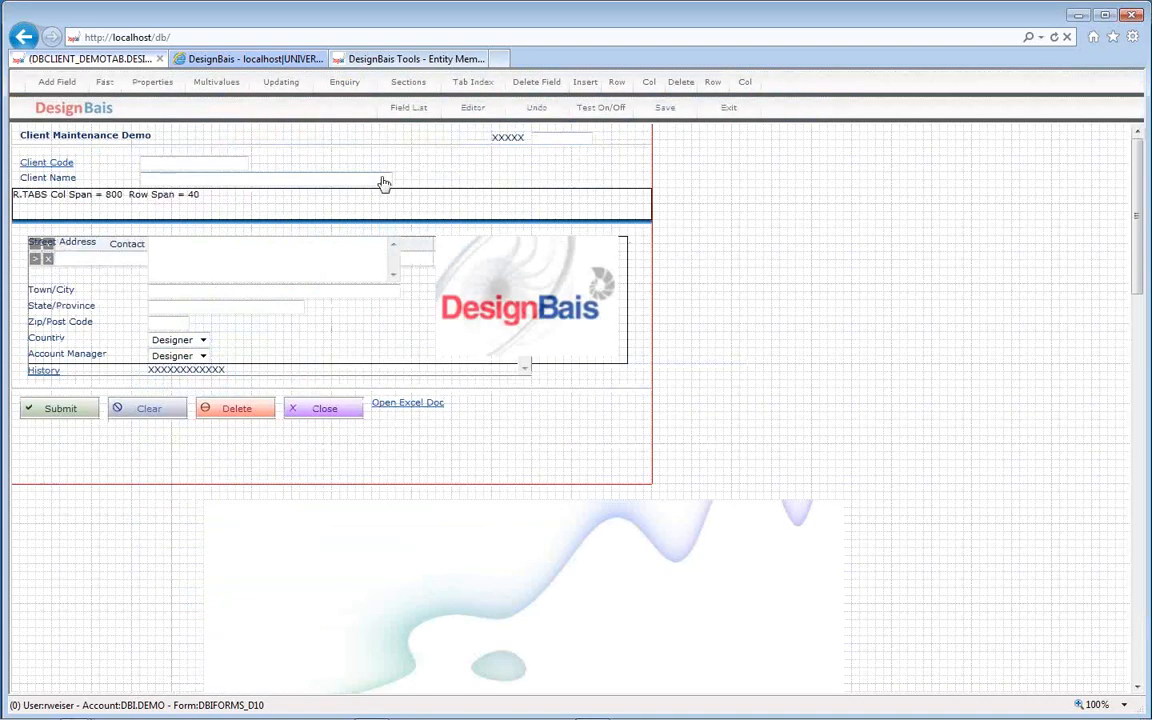
pyautogui.click(481, 87)
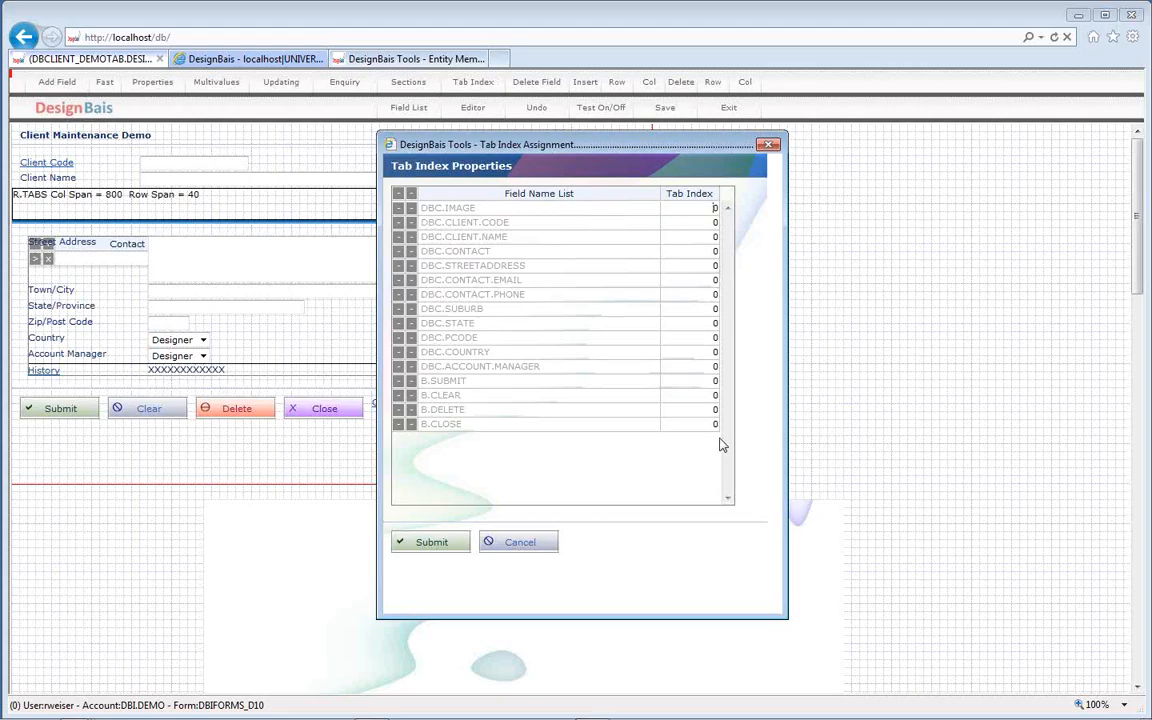
pyautogui.click(507, 544)
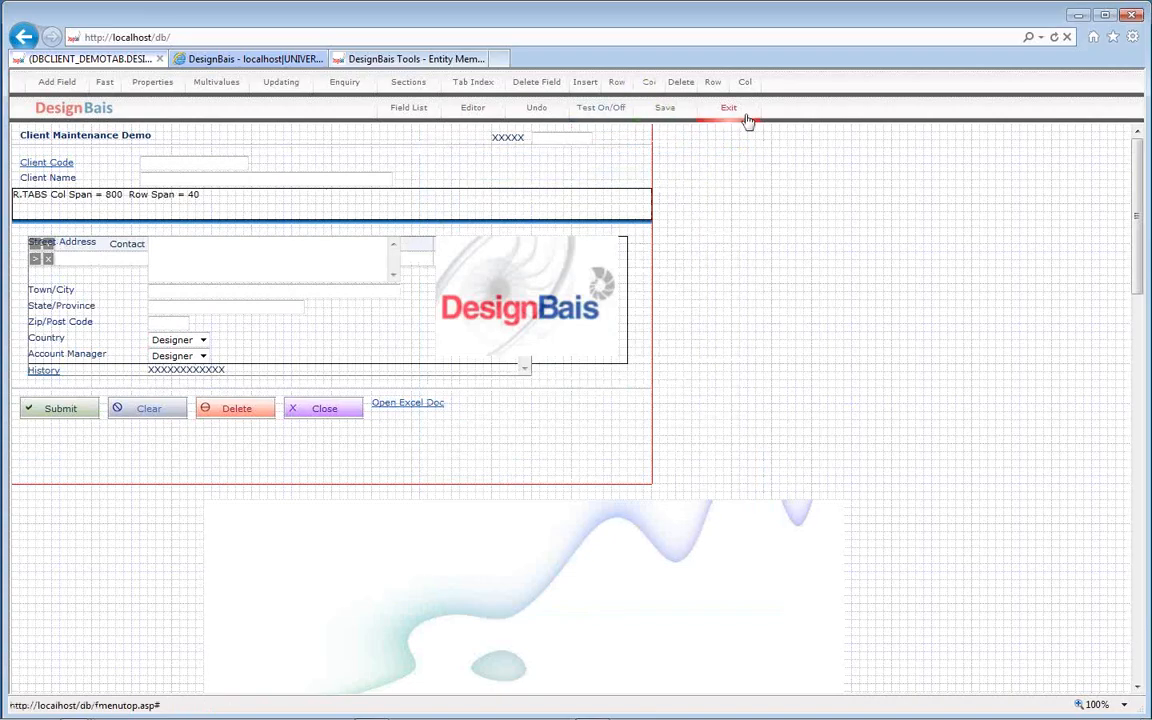
pyautogui.click(743, 118)
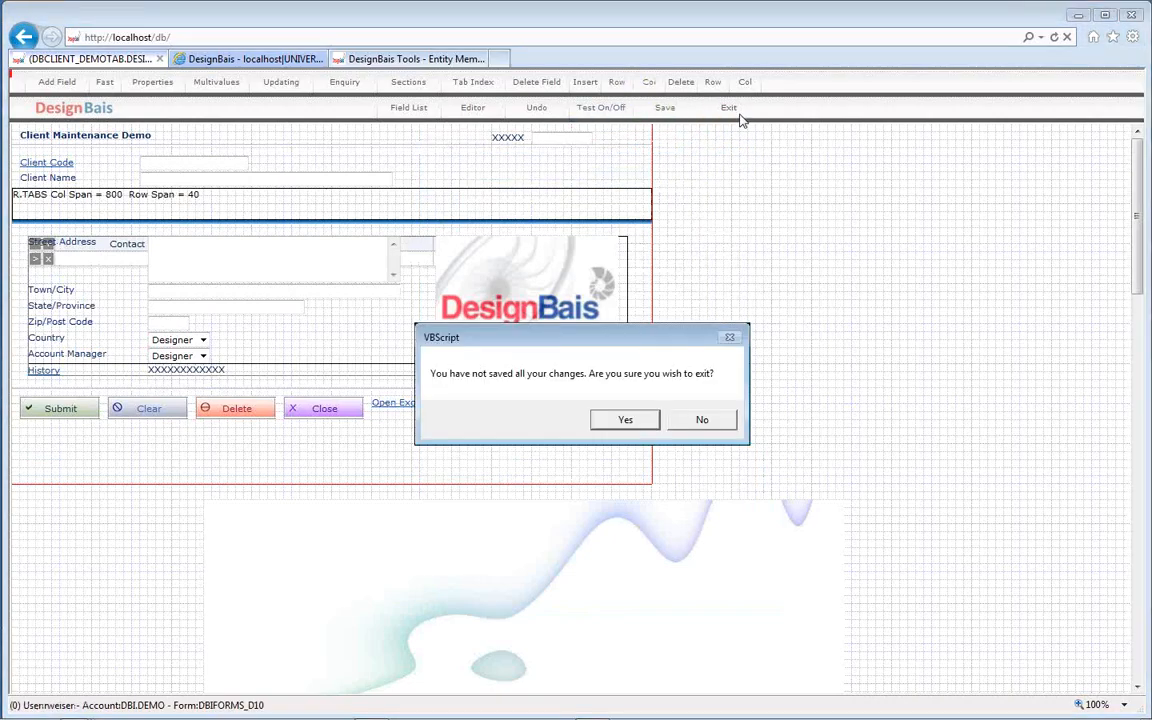
pyautogui.click(625, 420)
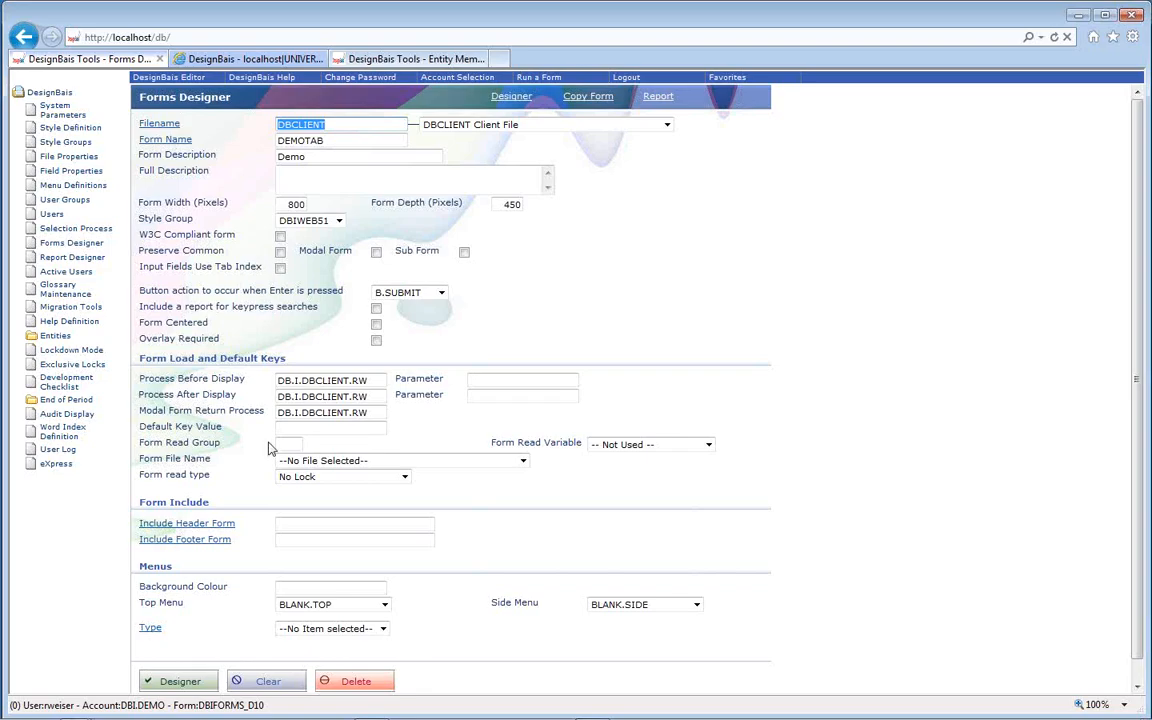
# - Highlight the Process Before Display subroutine name and go to the start of DB.I.DBCLIENT.RW in the code editor
pyautogui.moveTo(370, 381); pyautogui.dragTo(240, 373)
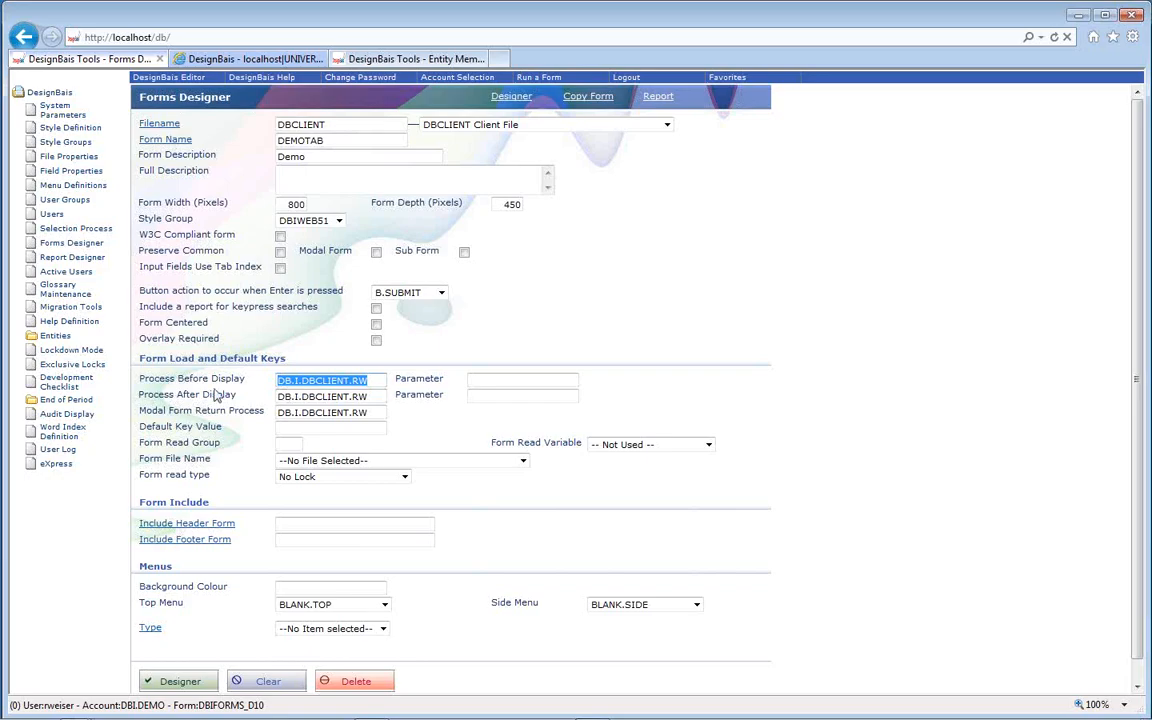
pyautogui.click(268, 60)
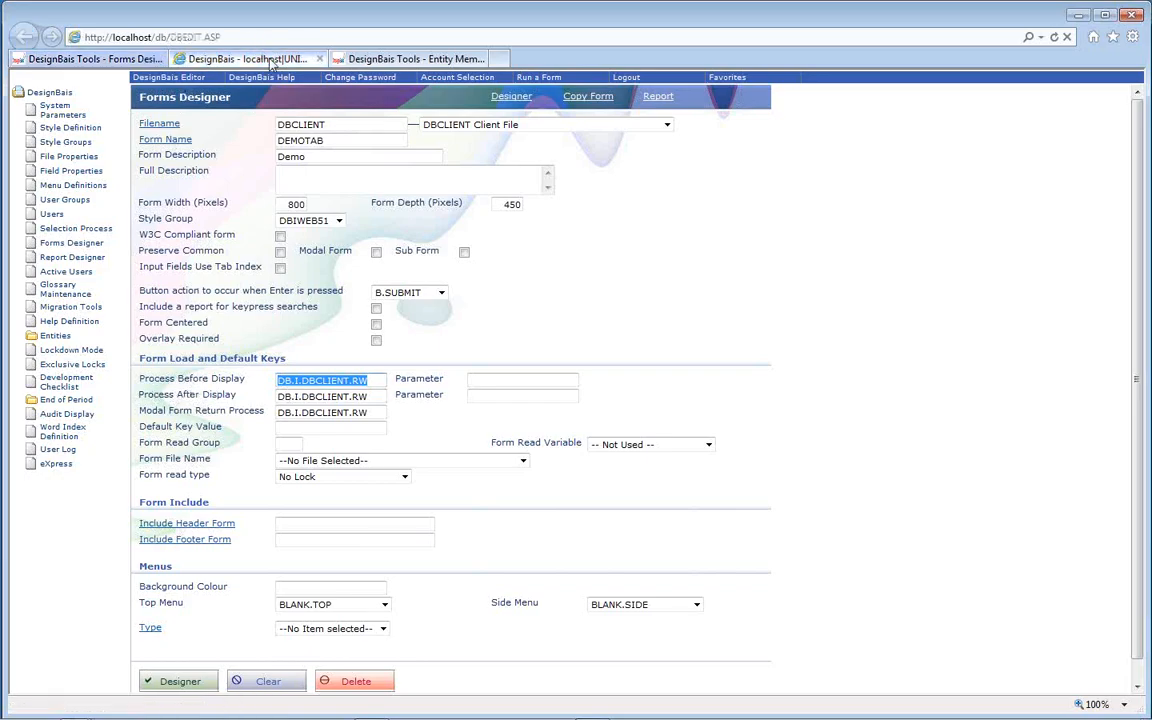
pyautogui.hotkey('ctrl', 'Home')
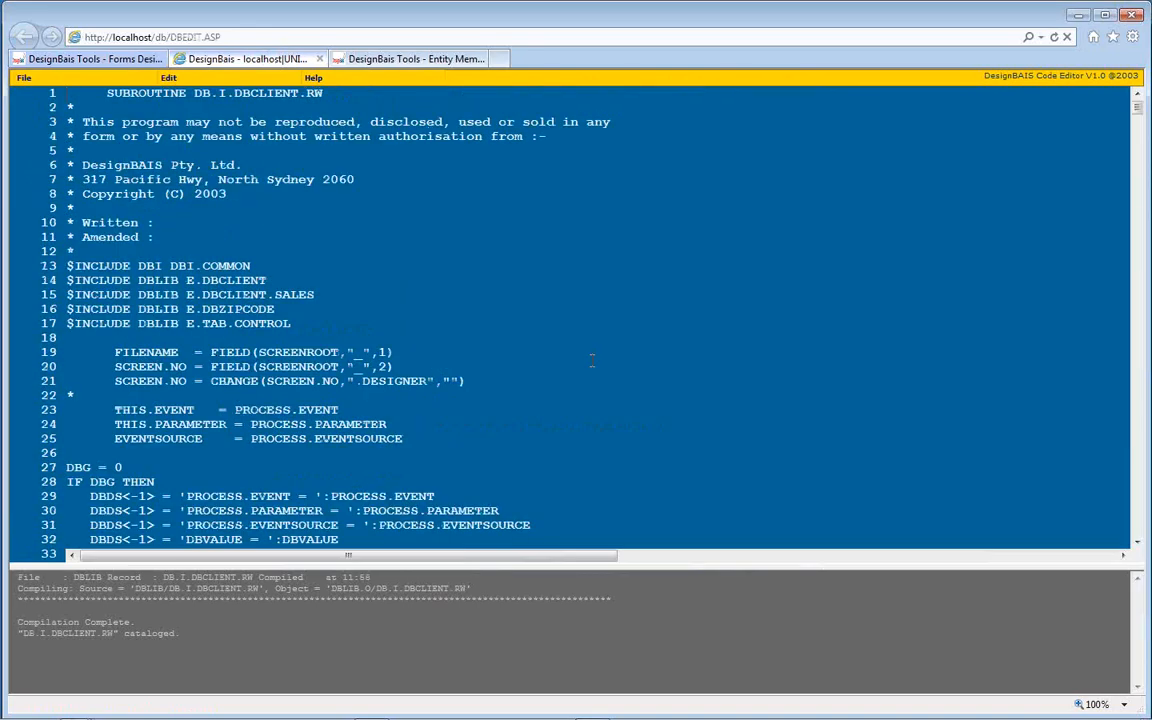
pyautogui.write('uBEFO')
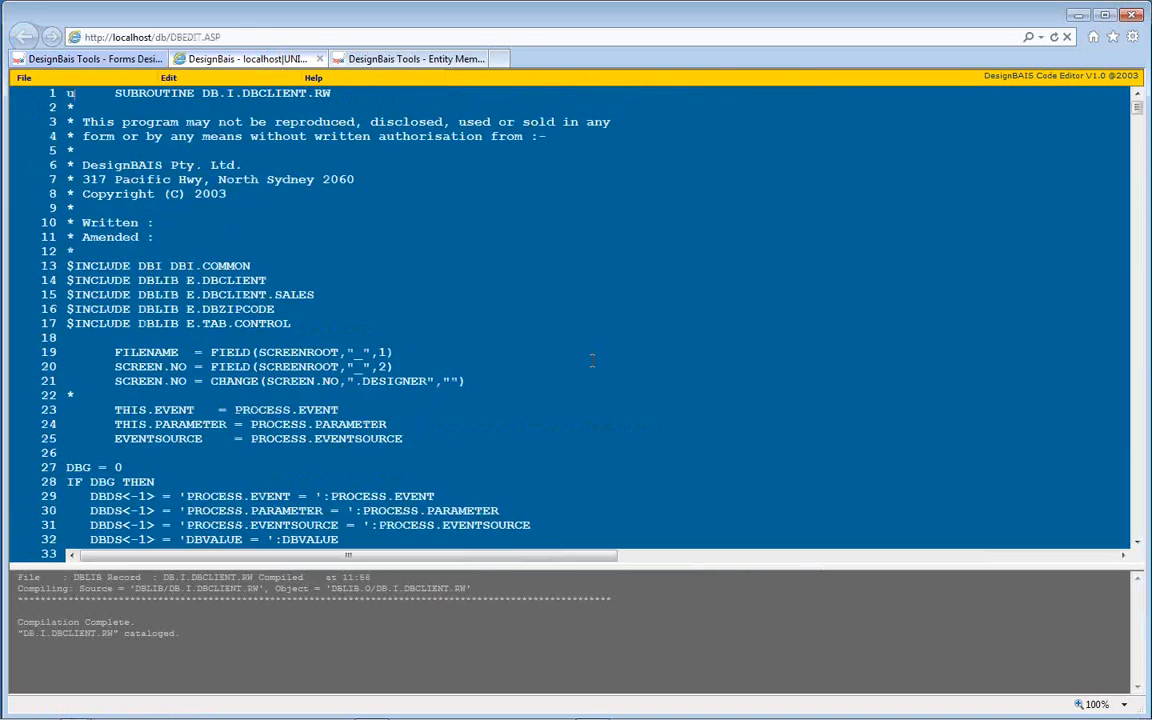
pyautogui.press('BackSpace')
pyautogui.press('BackSpace')
pyautogui.press('BackSpace')
pyautogui.press('BackSpace')
pyautogui.press('BackSpace')
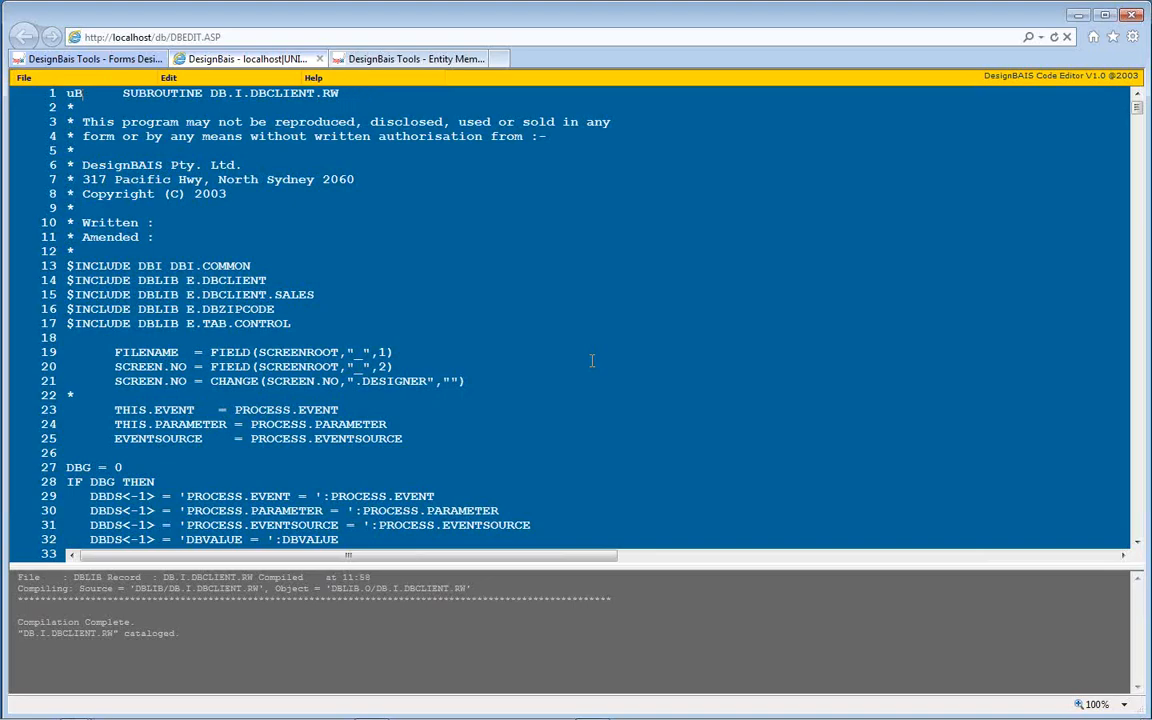
# - Search the subroutine code downward for BEFORE.DISPLAY
pyautogui.hotkey('ctrl', 'f')
pyautogui.write('BE')
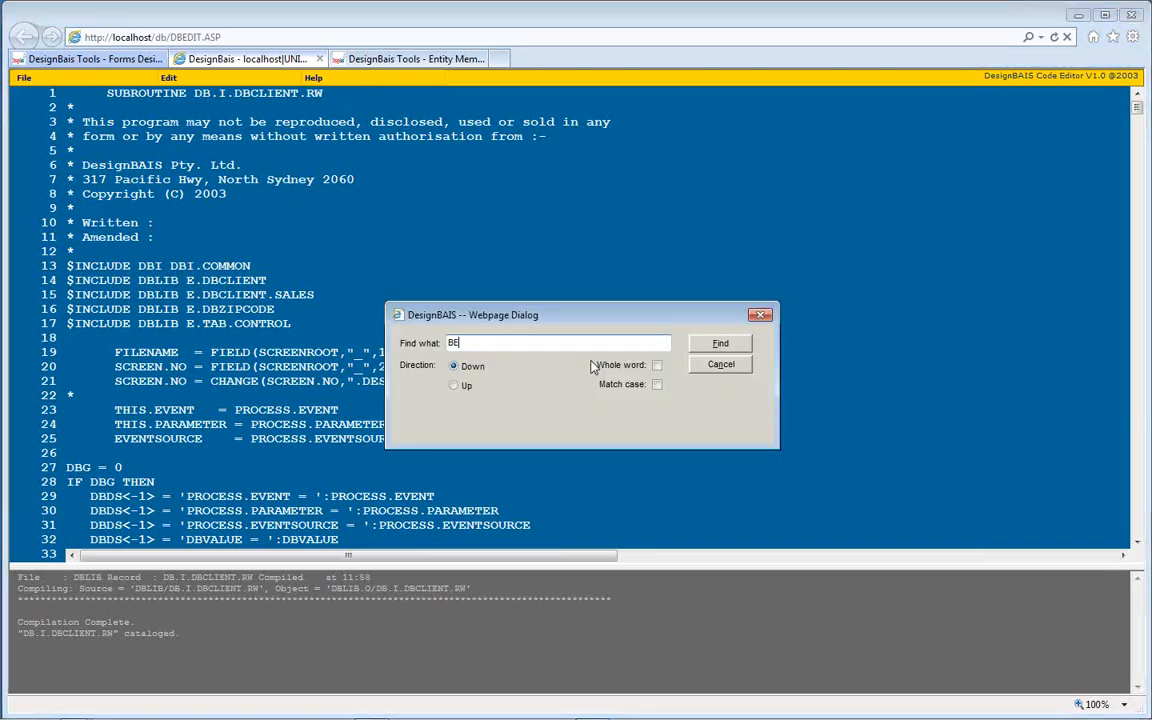
pyautogui.write('FORE.DUSO')
pyautogui.press('BackSpace')
pyautogui.press('BackSpace')
pyautogui.press('BackSpace')
pyautogui.write('ISPLAY')
pyautogui.press('Return')
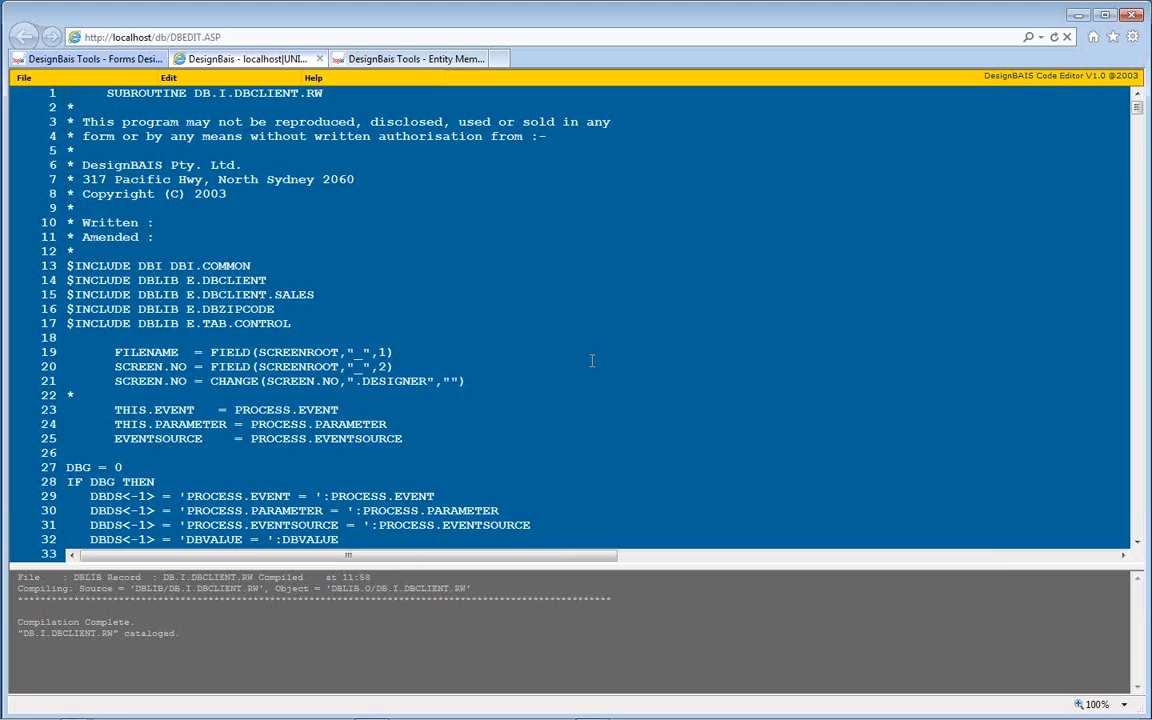
pyautogui.hotkey('ctrl', 'f')
pyautogui.press('Home')
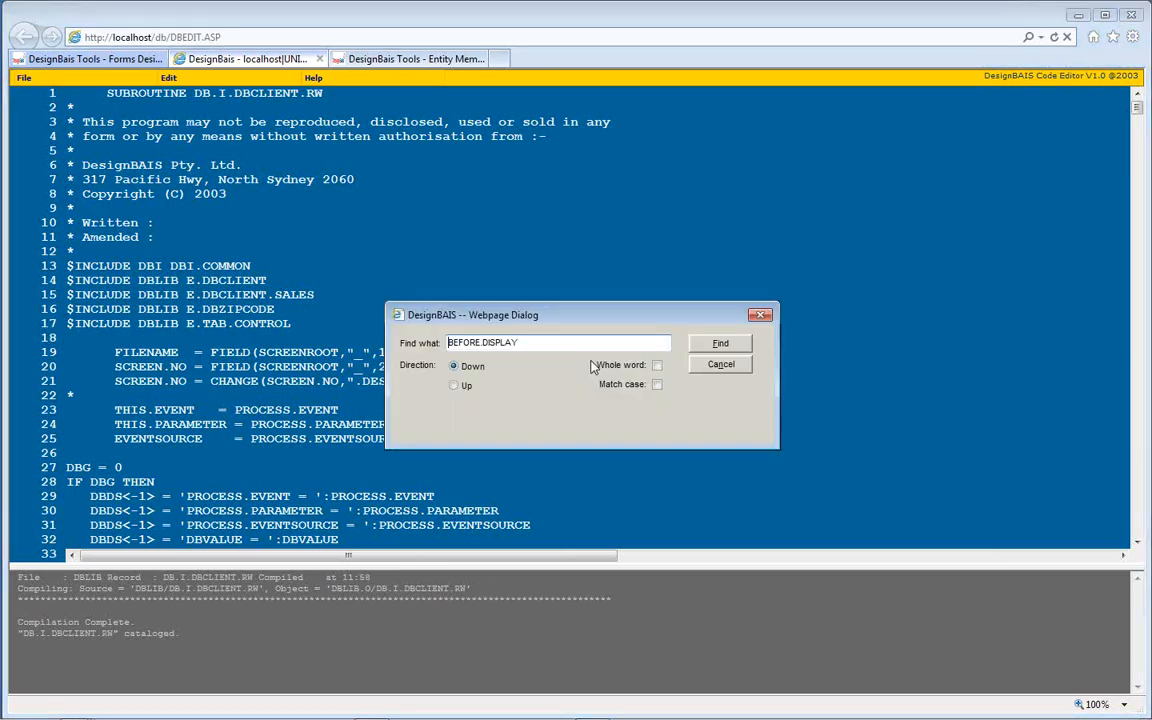
pyautogui.press('Right')
pyautogui.press('Right')
pyautogui.press('Right')
pyautogui.press('Right')
pyautogui.press('Right')
pyautogui.press('Right')
pyautogui.press('Delete')
pyautogui.write('.')
pyautogui.press('Escape')
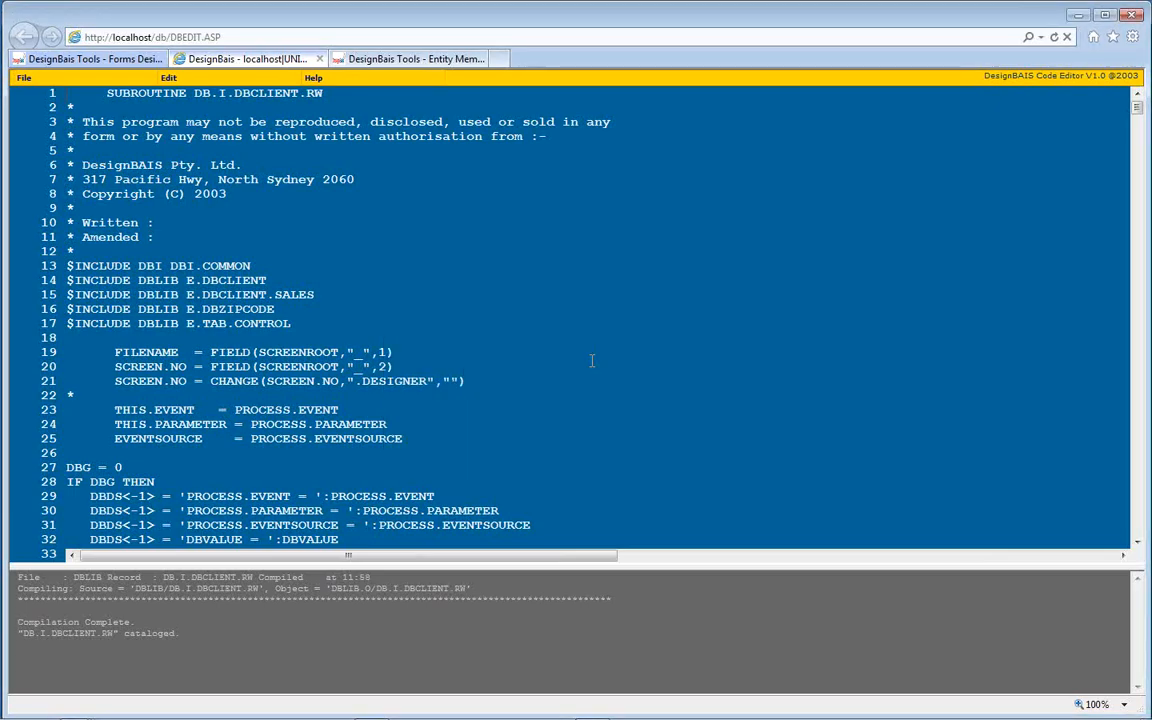
# - Look through the event cases and search the code for the BEFORE.SCREEN section
pyautogui.scroll(-20, 591, 360)
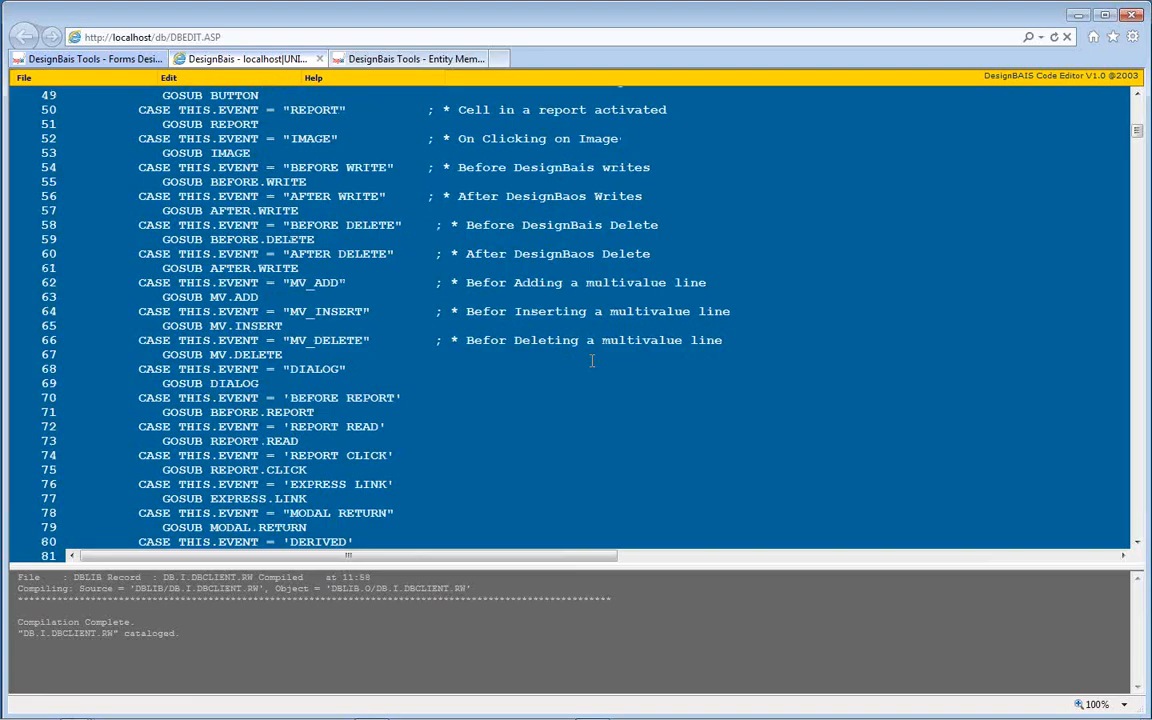
pyautogui.scroll(9, 591, 360)
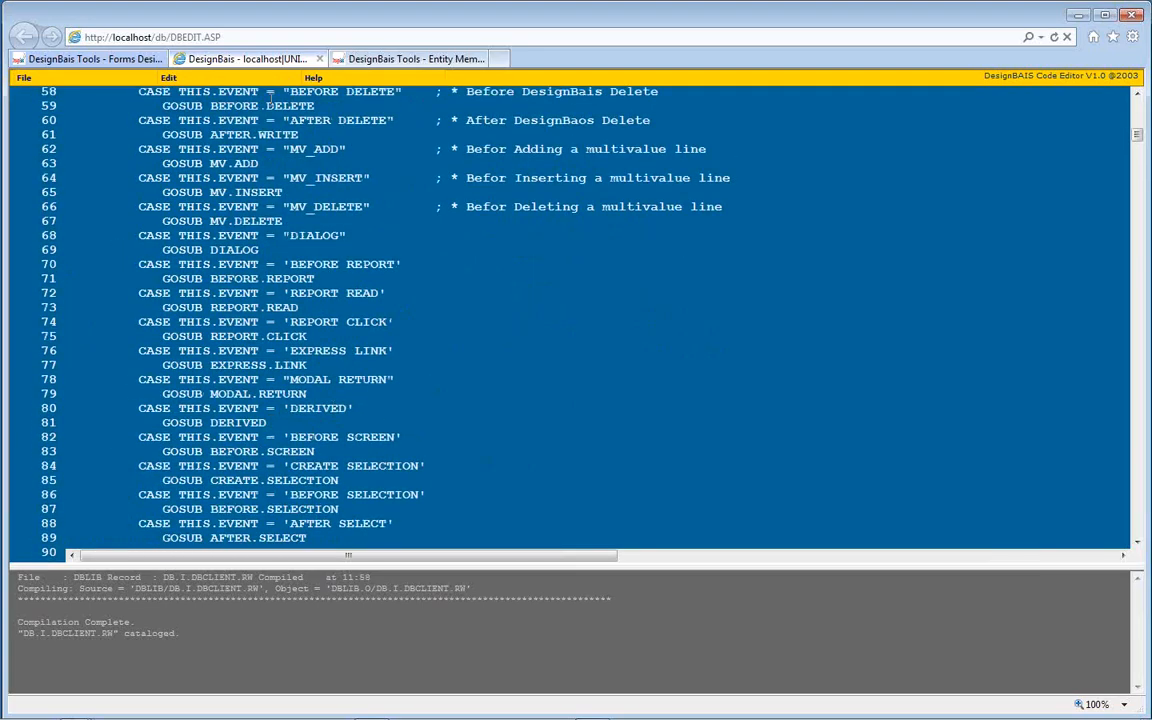
pyautogui.hotkey('ctrl', 'f')
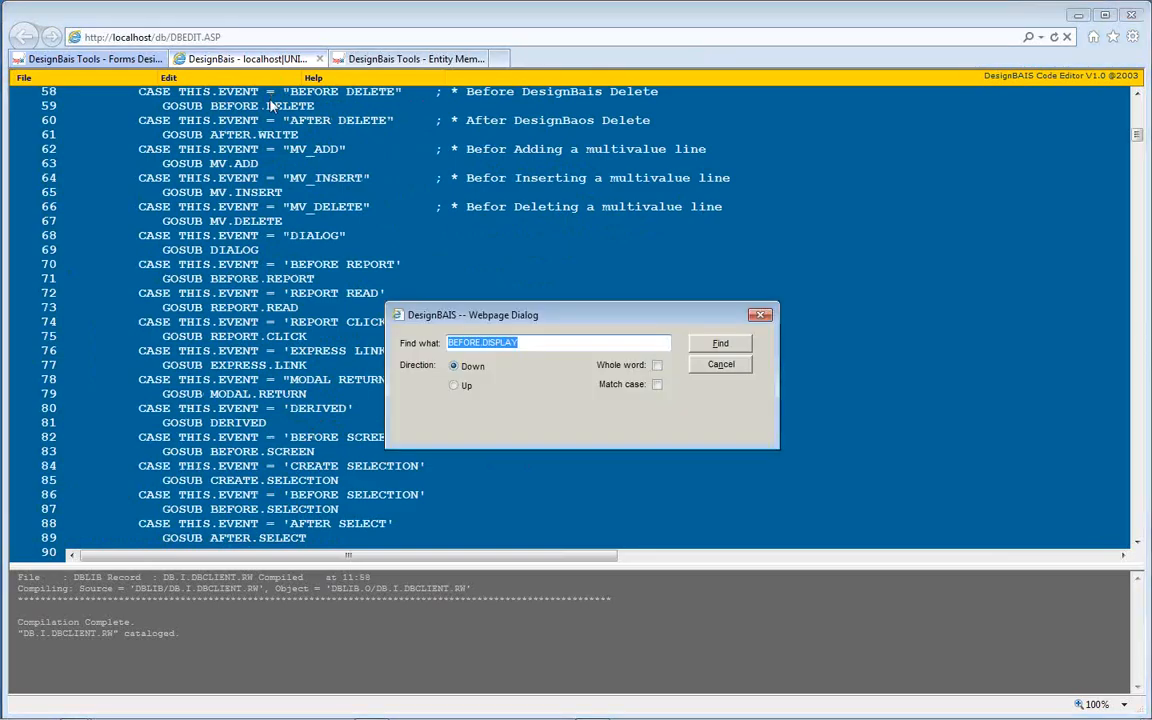
pyautogui.write('BEFORE.')
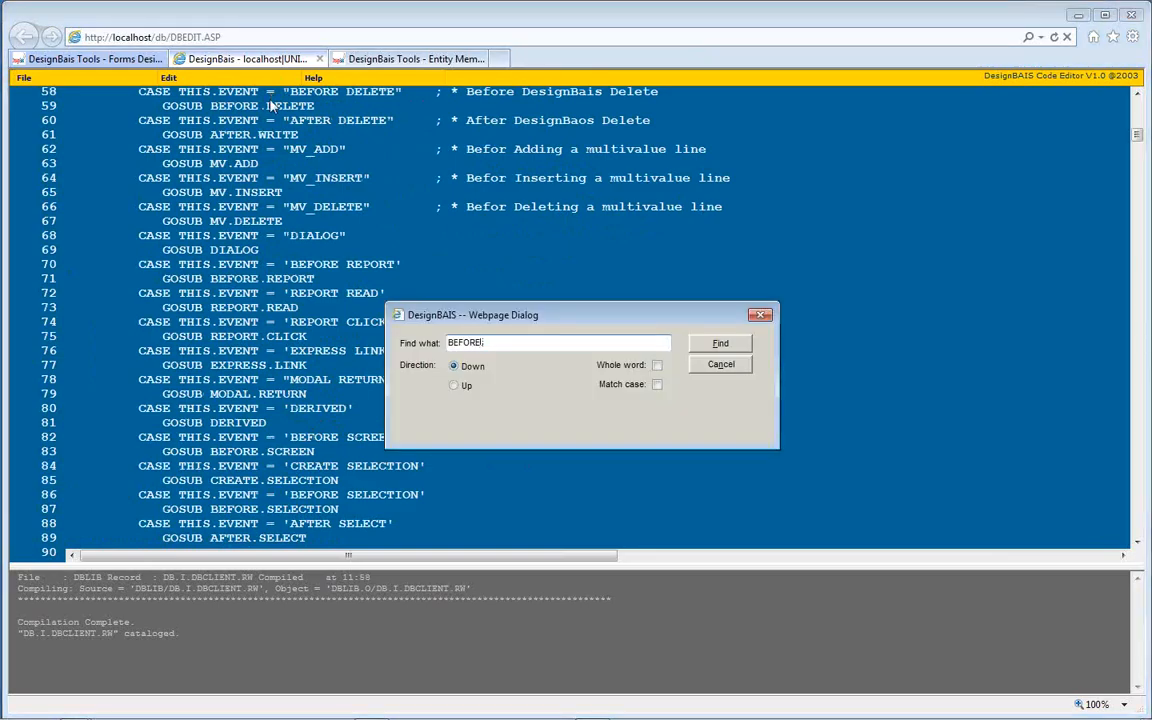
pyautogui.write('SCREEN')
pyautogui.press('Return')
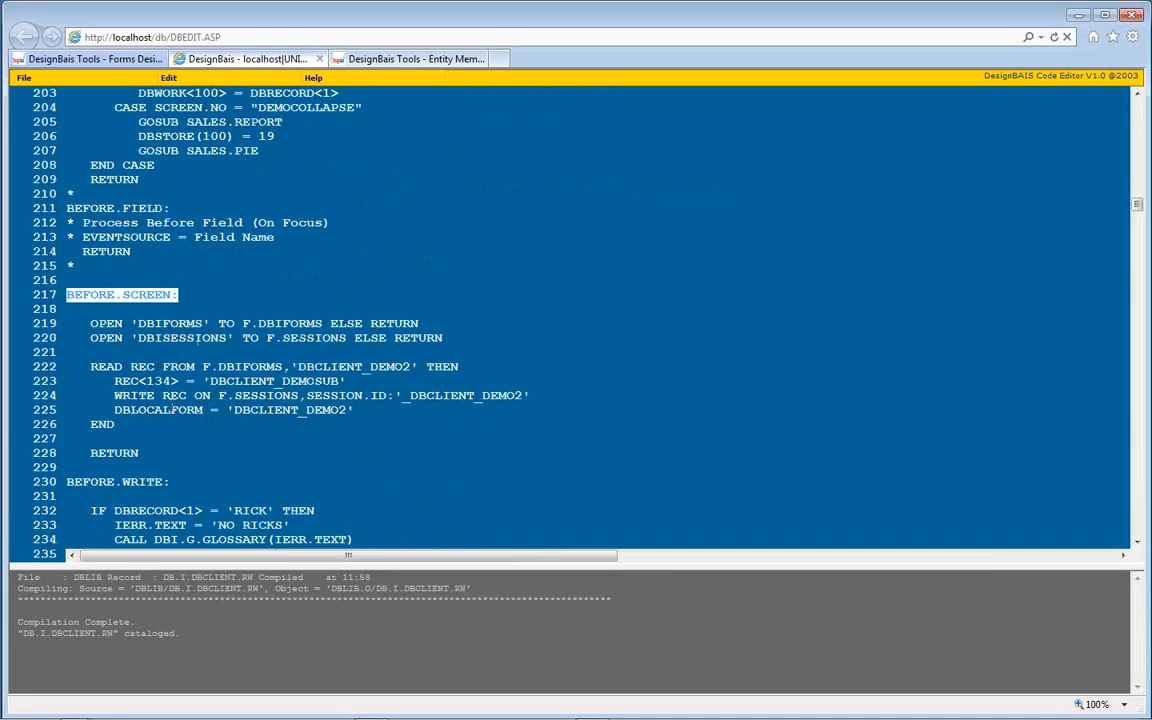
# - Examine the BEFORE.SCREEN code by highlighting DBLOCALFORM, the 'DBCLIENT_DEMOSUB' value and F.SESSIONS
pyautogui.click(171, 406)
pyautogui.doubleClick(171, 408)
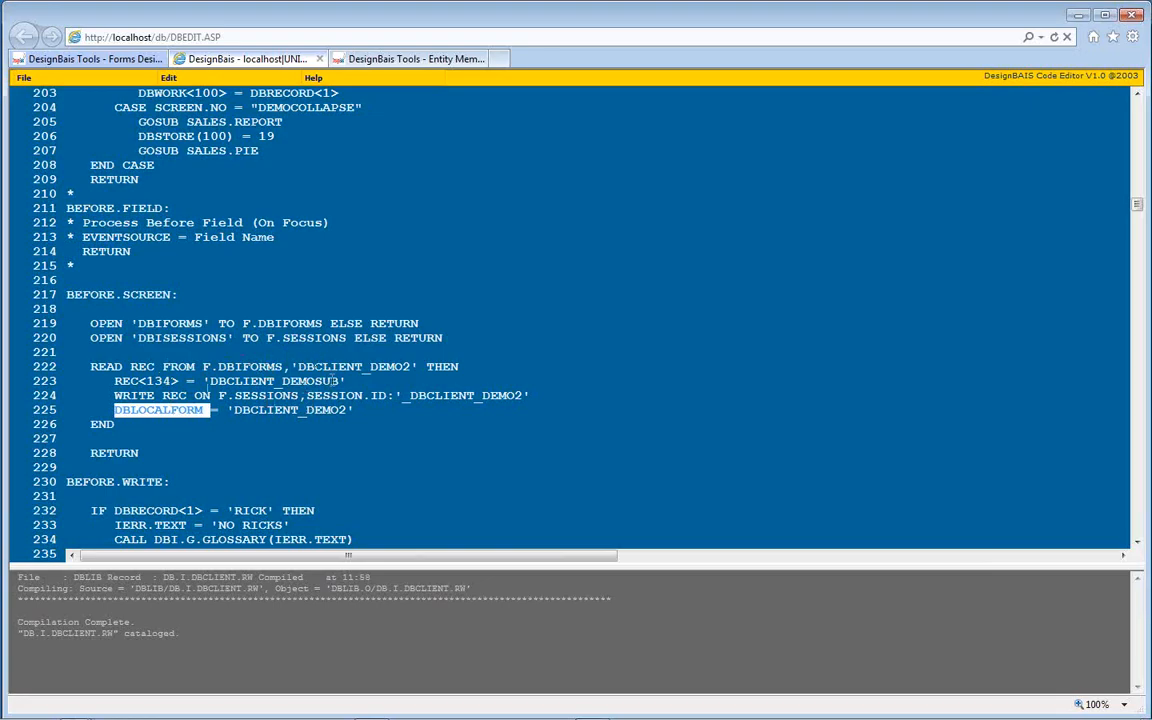
pyautogui.doubleClick(306, 381)
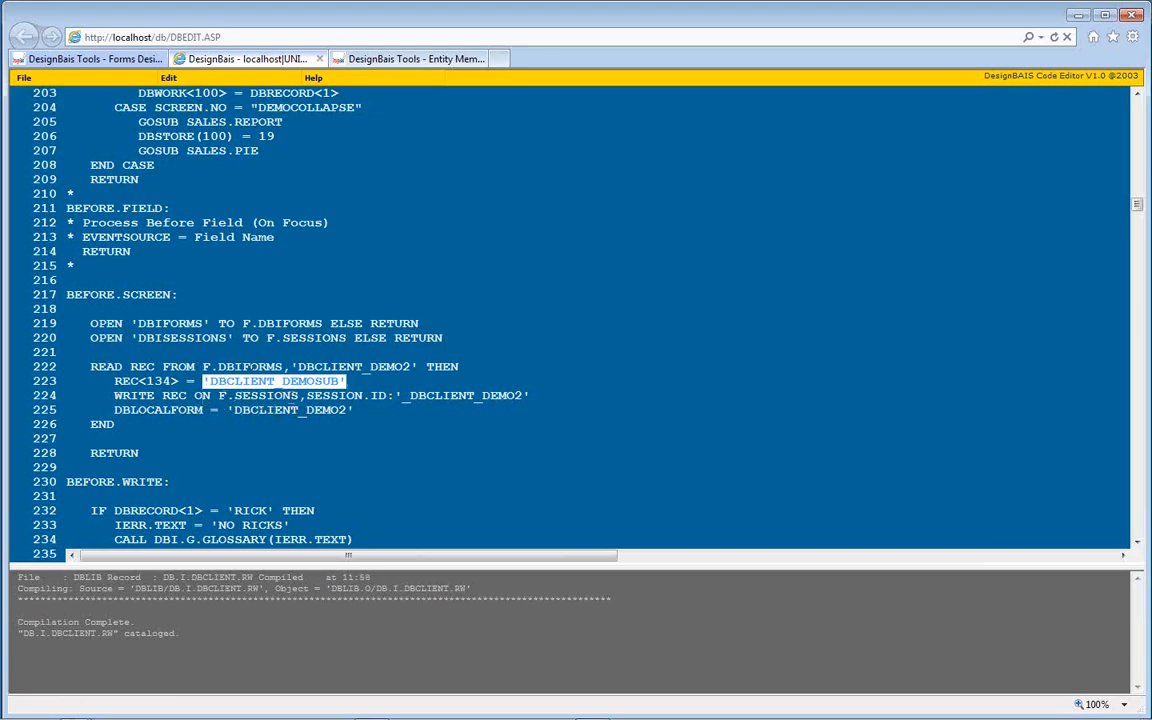
pyautogui.moveTo(298, 396); pyautogui.dragTo(218, 396)
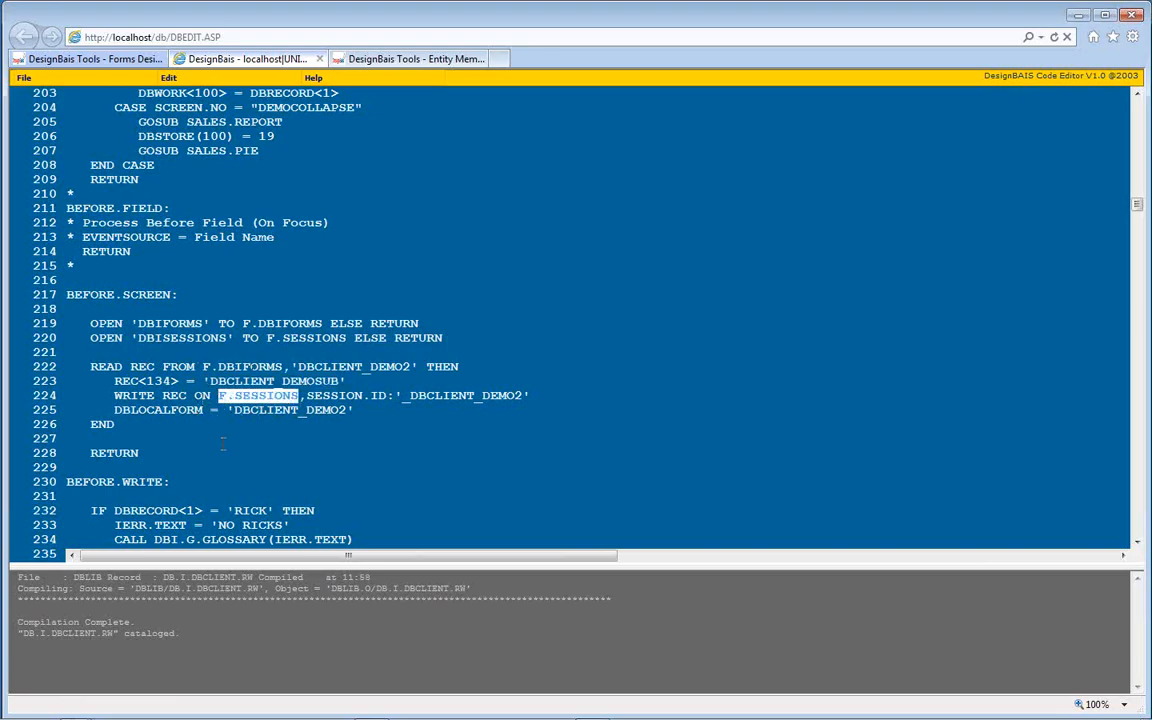
pyautogui.click(172, 412)
pyautogui.doubleClick(172, 412)
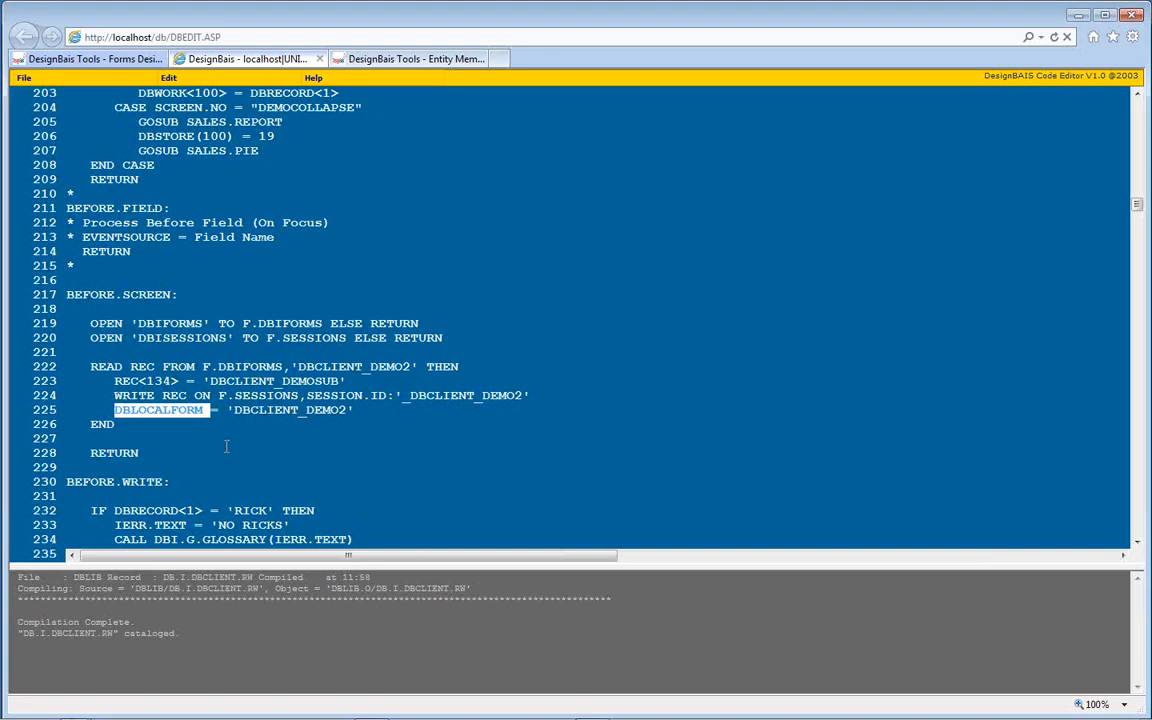
# - Return to the DEMOTAB form settings and select the Process After Display subroutine
pyautogui.click(92, 58)
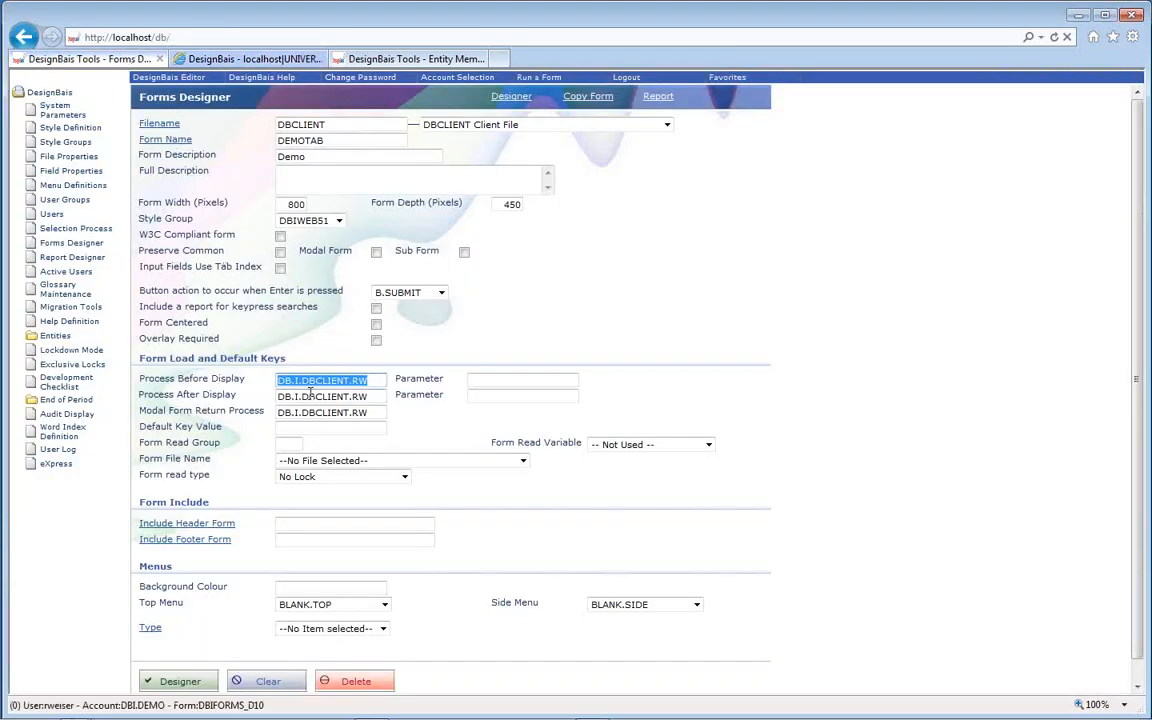
pyautogui.press('Tab')
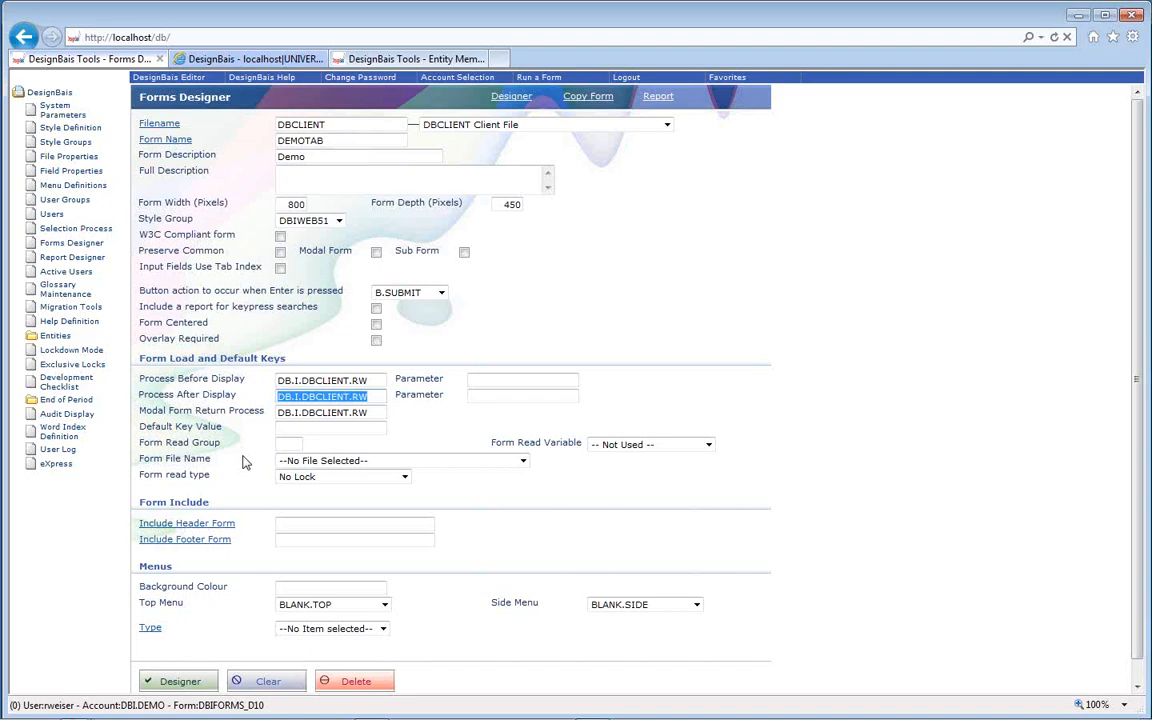
# - Run the form in the designer's test mode and view its Contacts, Sales and Address Information tabs
pyautogui.click(502, 98)
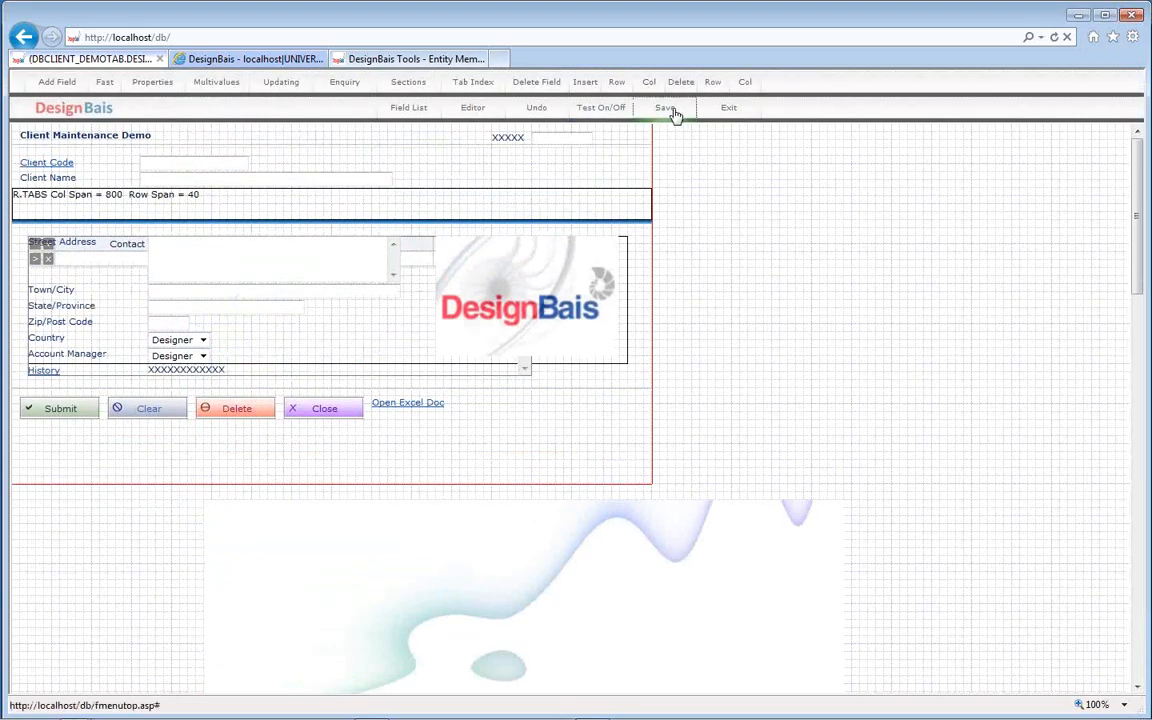
pyautogui.click(600, 109)
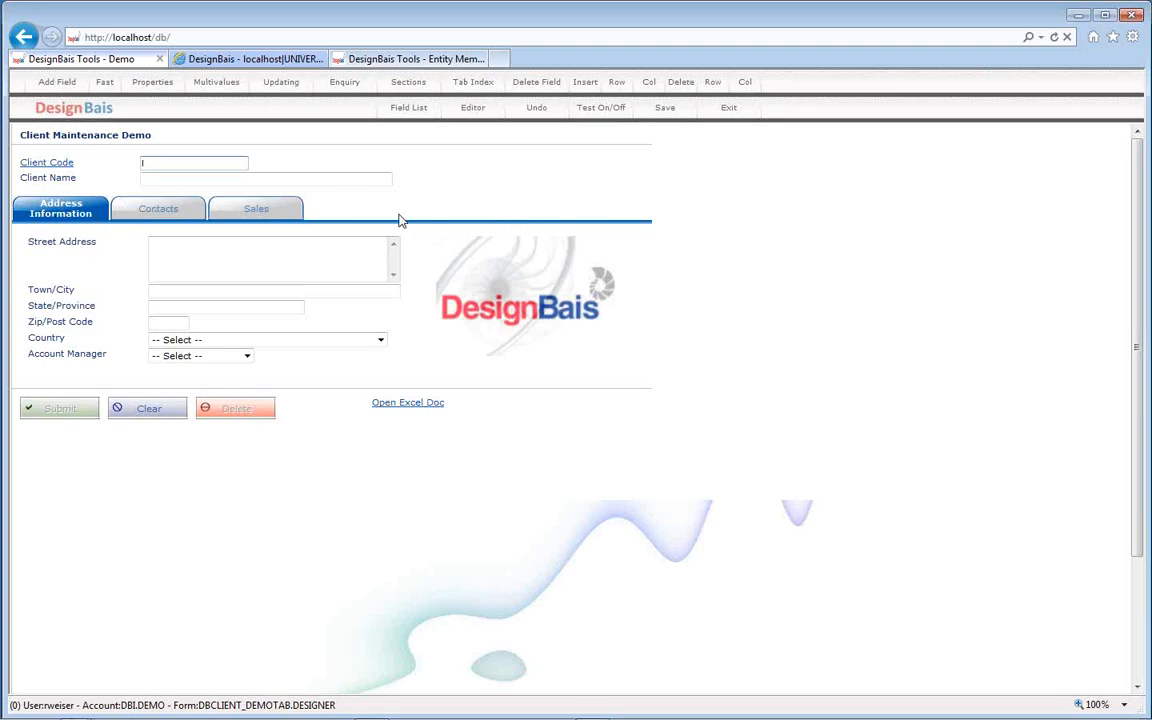
pyautogui.click(150, 209)
pyautogui.click(243, 215)
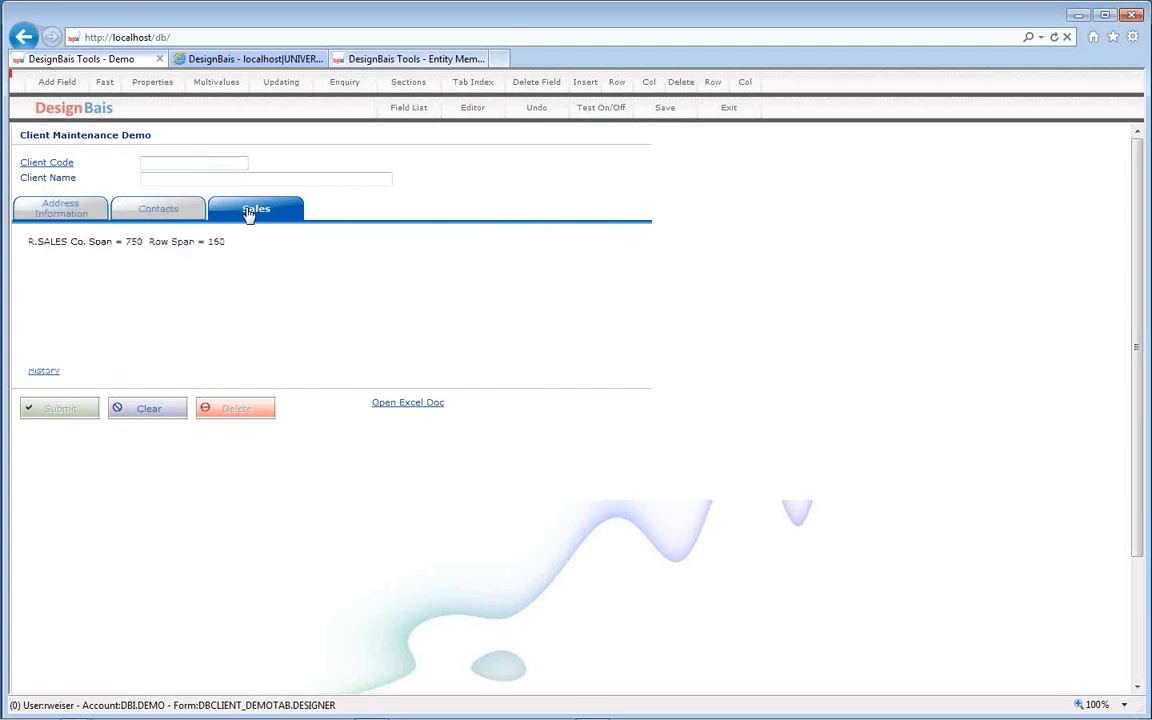
pyautogui.click(22, 214)
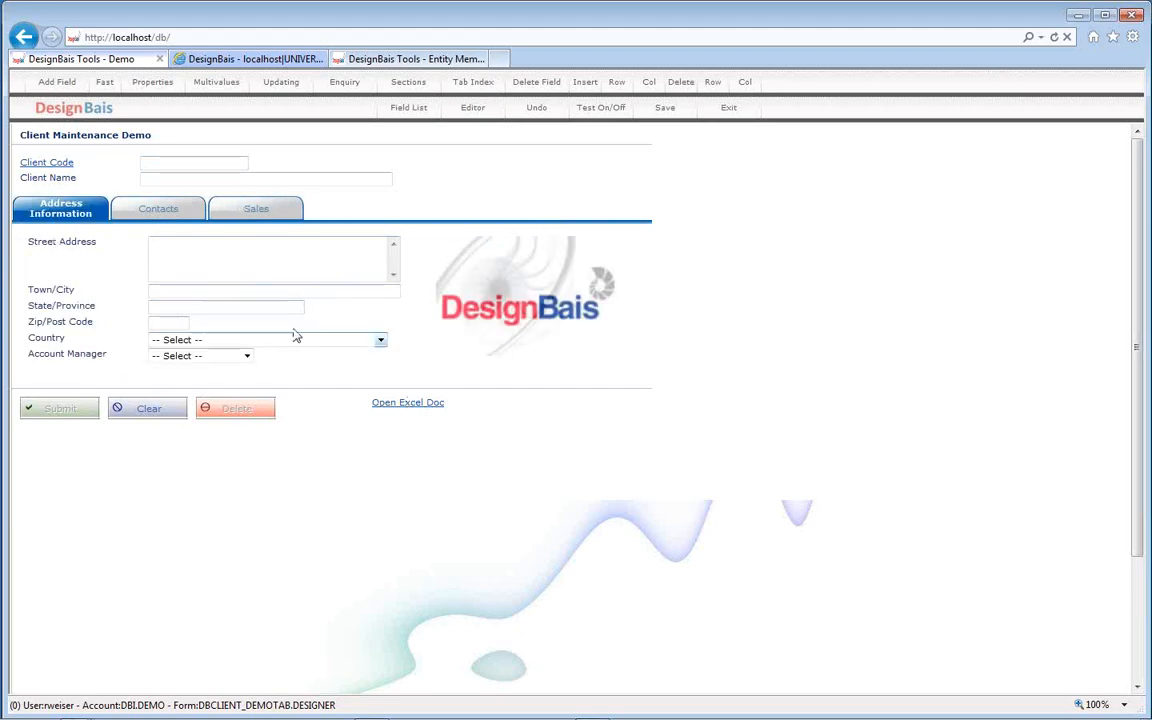
# - Switch to the subroutine code and examine the DEMOTAB case under AFTER.DISPLAY, highlighting 'DEMOTAB' and the GOSUB BUILD.TABS line
pyautogui.click(268, 60)
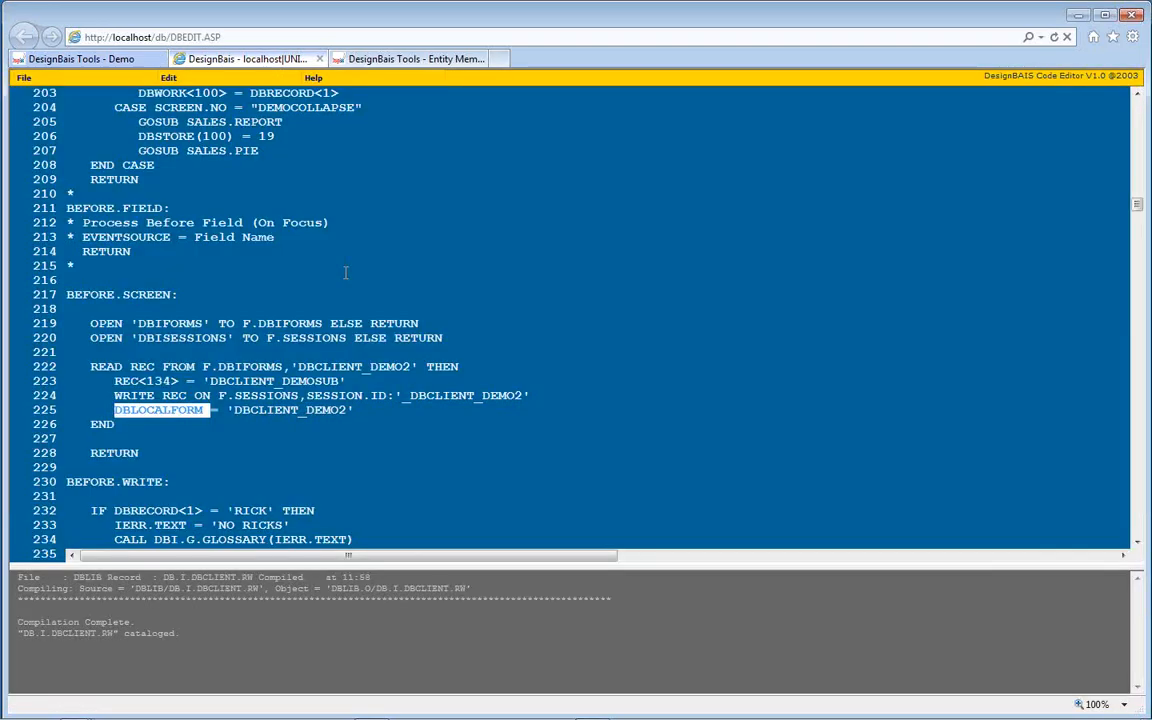
pyautogui.hotkey('ctrl', 'Home')
pyautogui.scroll(-20, 345, 272)
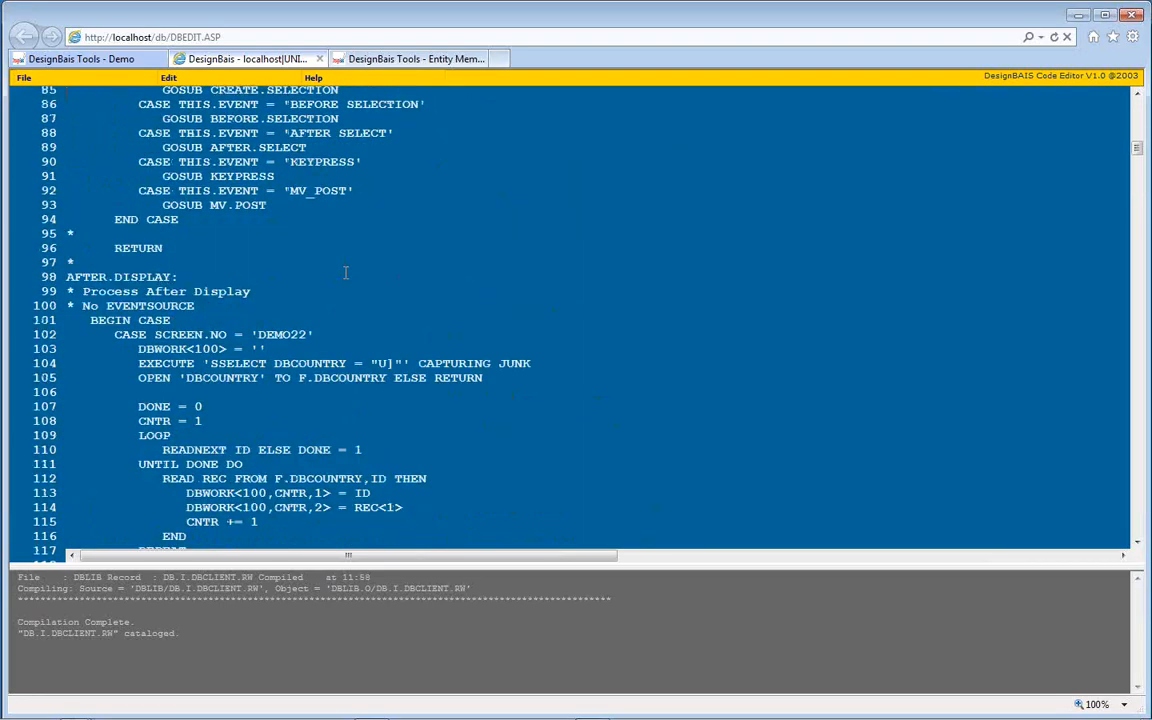
pyautogui.scroll(-9, 345, 272)
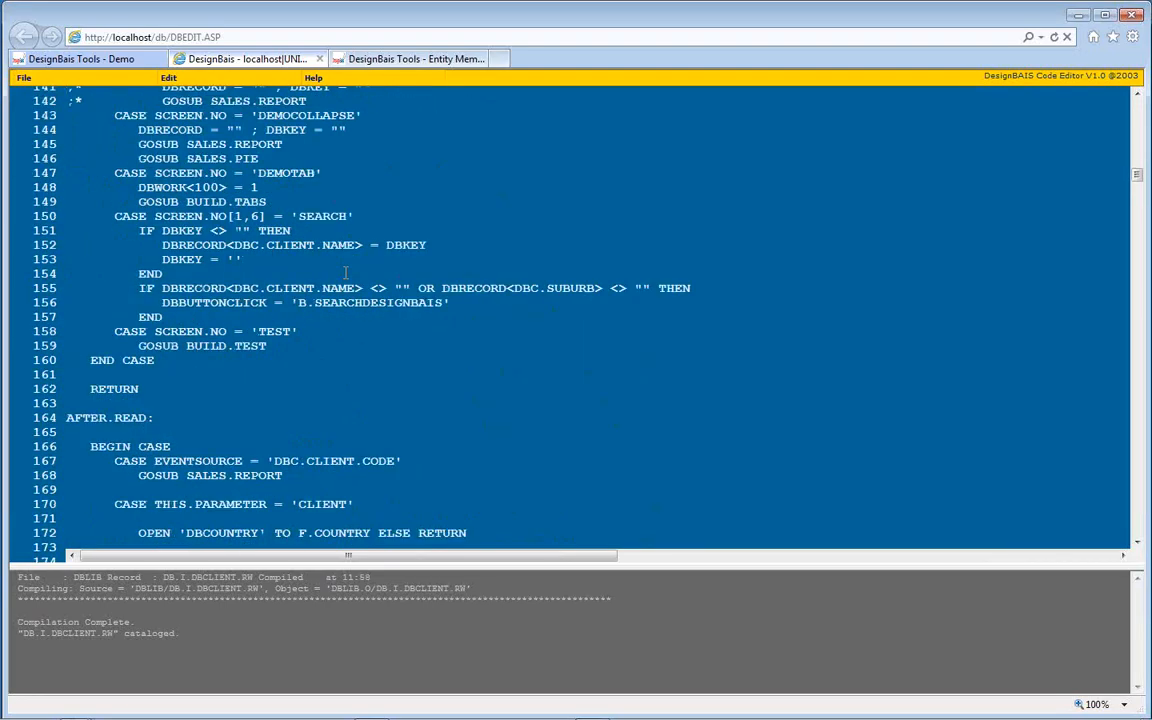
pyautogui.doubleClick(256, 173)
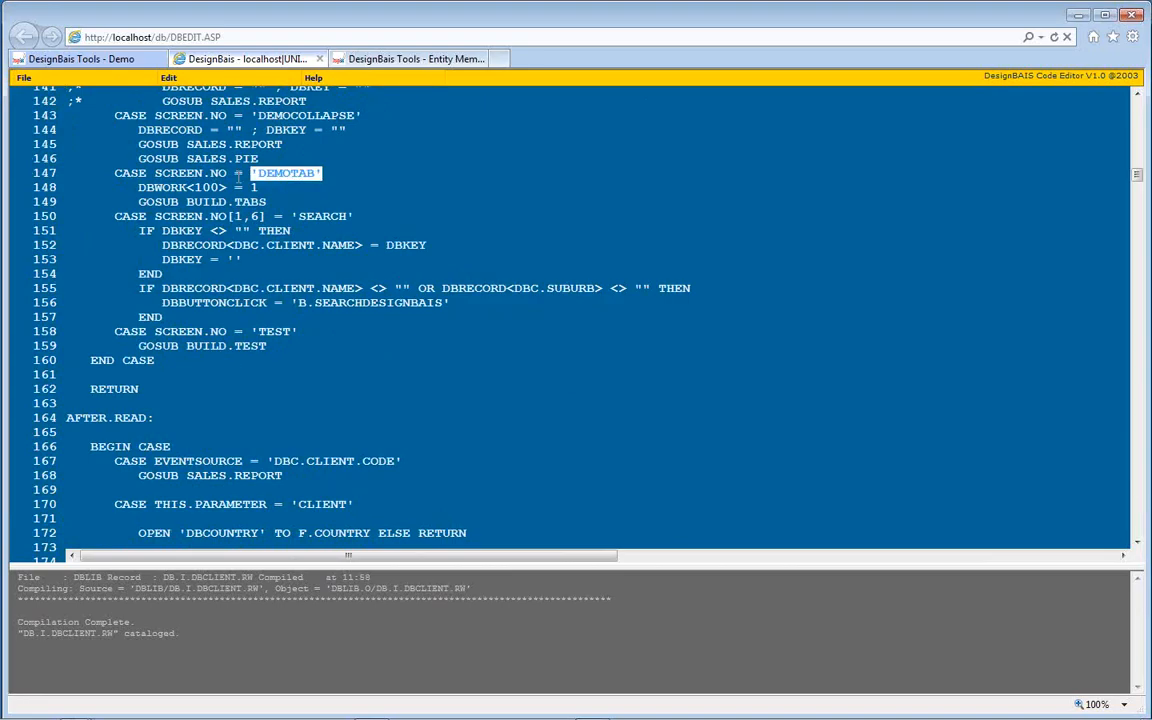
pyautogui.moveTo(130, 202); pyautogui.dragTo(289, 203)
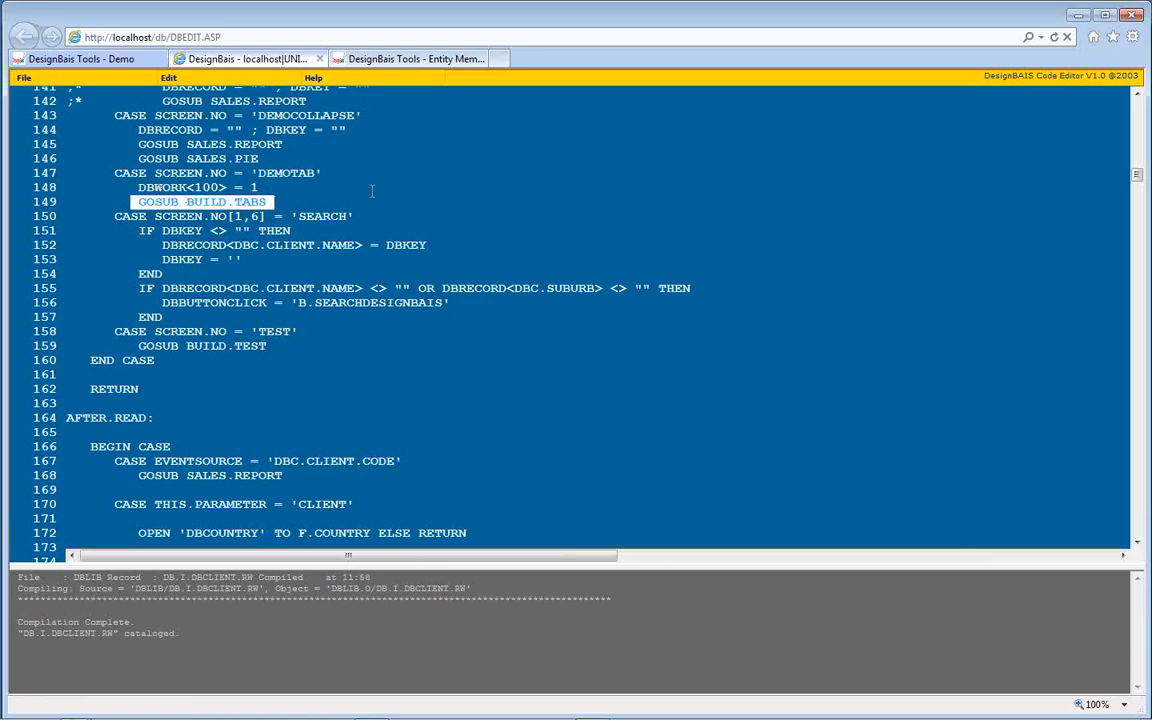
# - Search the code for the BUILD.TABS section and examine its tab parameters, highlighting the DBI.G.BUILD.TABS(TAB.PARAMETERS) call
pyautogui.hotkey('ctrl', 'f')
pyautogui.press('Home')
pyautogui.press('Delete')
pyautogui.press('Delete')
pyautogui.press('Delete')
pyautogui.press('Delete')
pyautogui.press('Delete')
pyautogui.press('Delete')
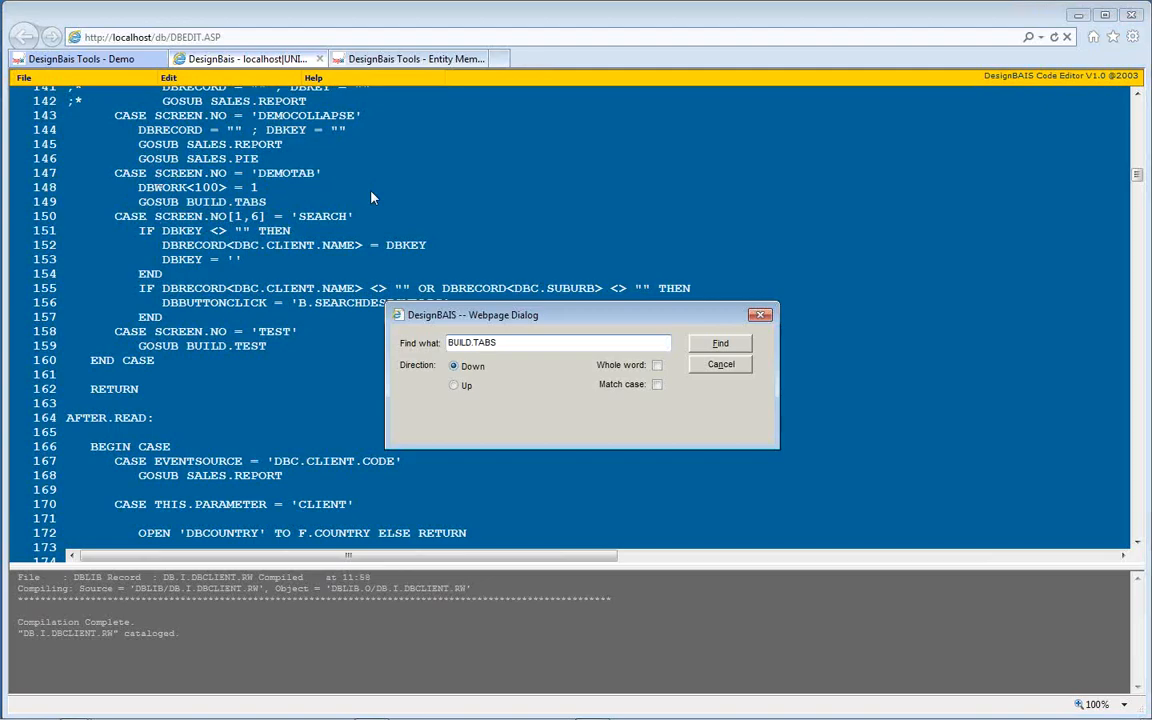
pyautogui.press('Return')
pyautogui.hotkey('ctrl', 'g')
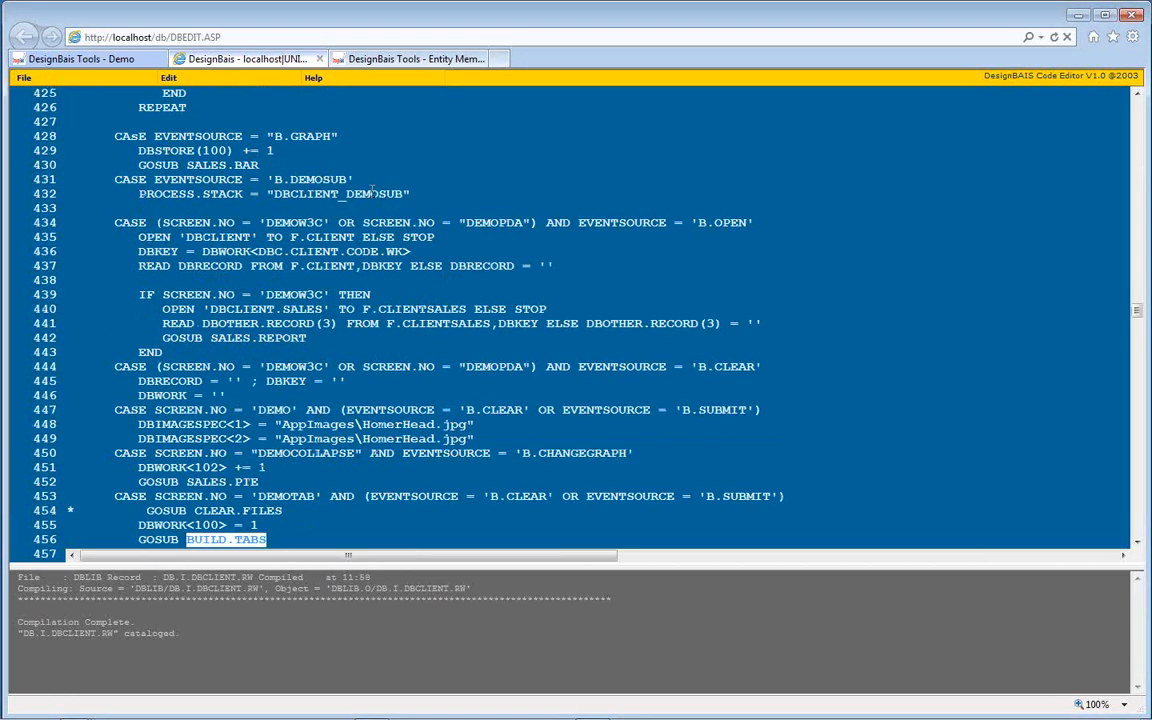
pyautogui.hotkey('ctrl', 'g')
pyautogui.hotkey('ctrl', 'g')
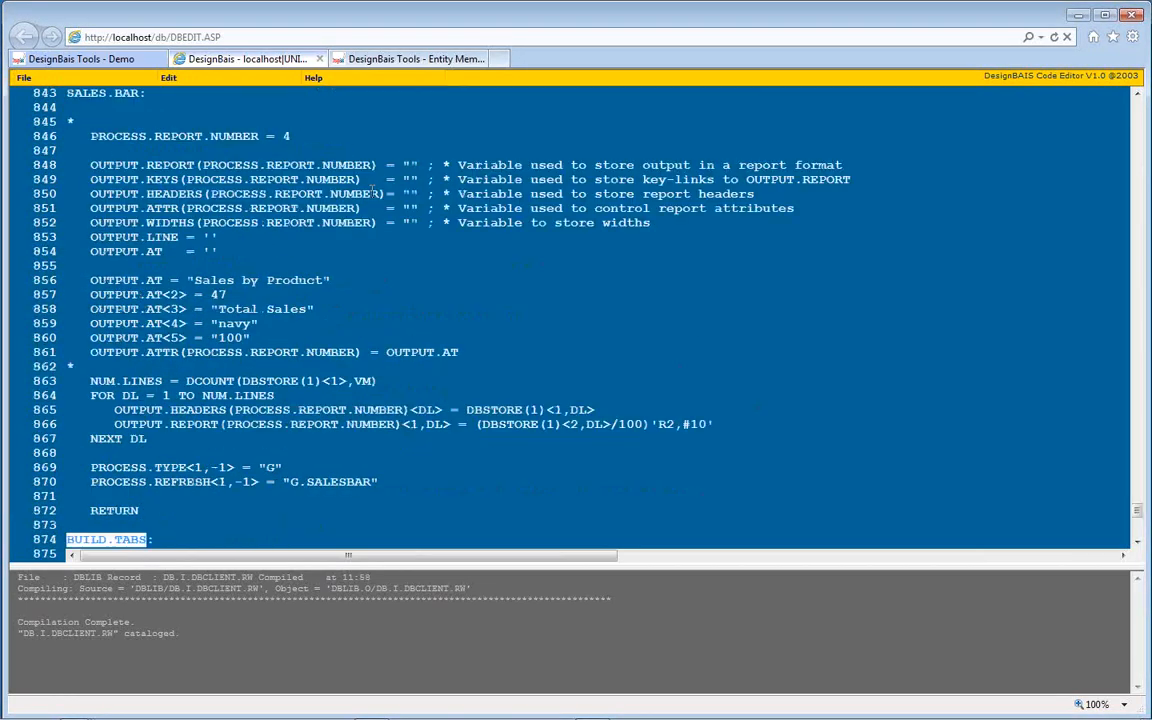
pyautogui.scroll(-6, 373, 190)
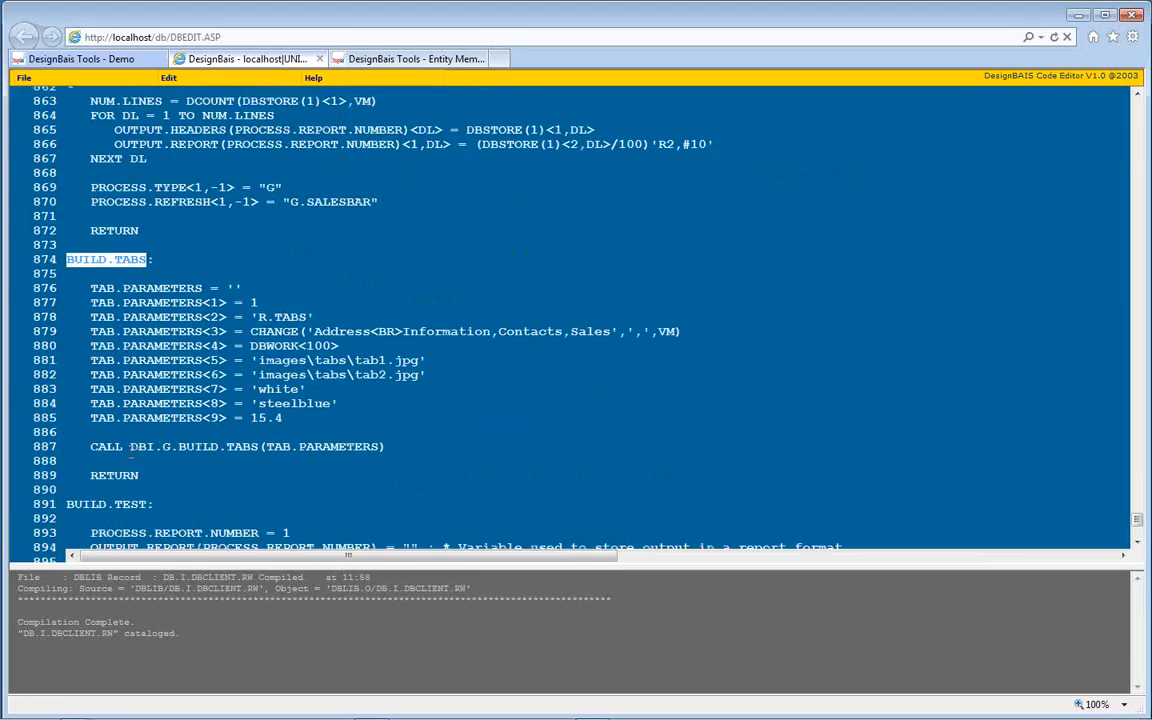
pyautogui.moveTo(128, 447); pyautogui.dragTo(378, 447)
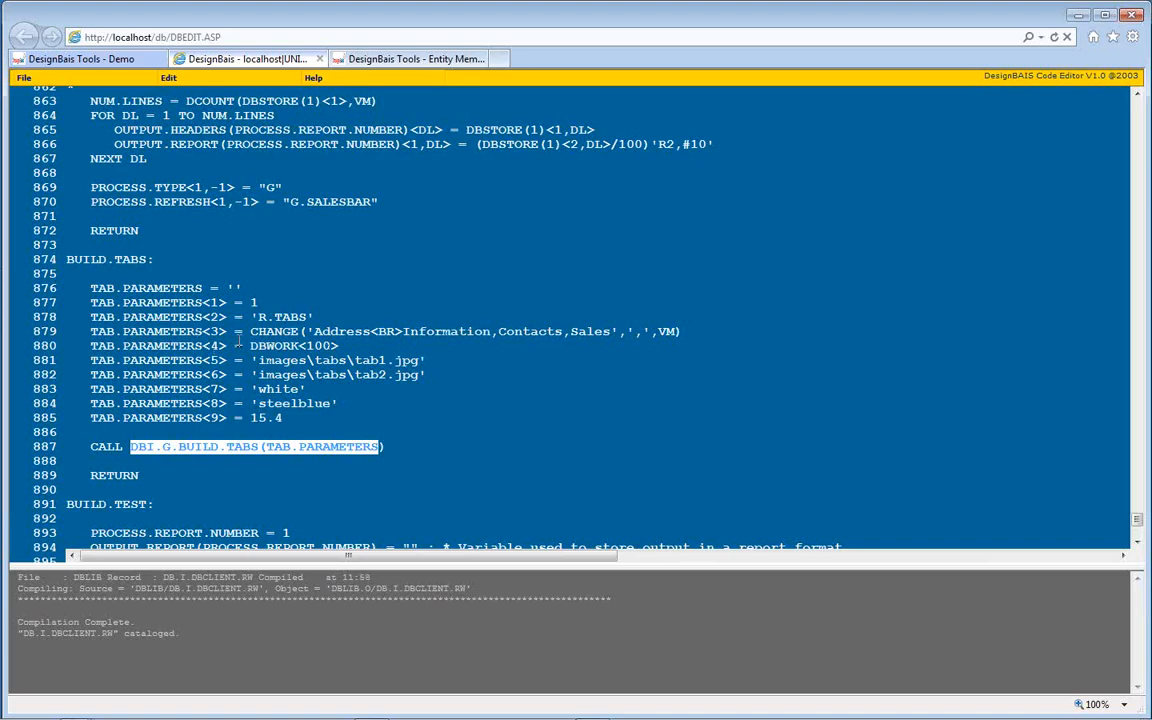
# - Return to the form, leave test mode, exit to the DEMOTAB form settings and reopen the form in the designer
pyautogui.click(90, 58)
pyautogui.click(603, 109)
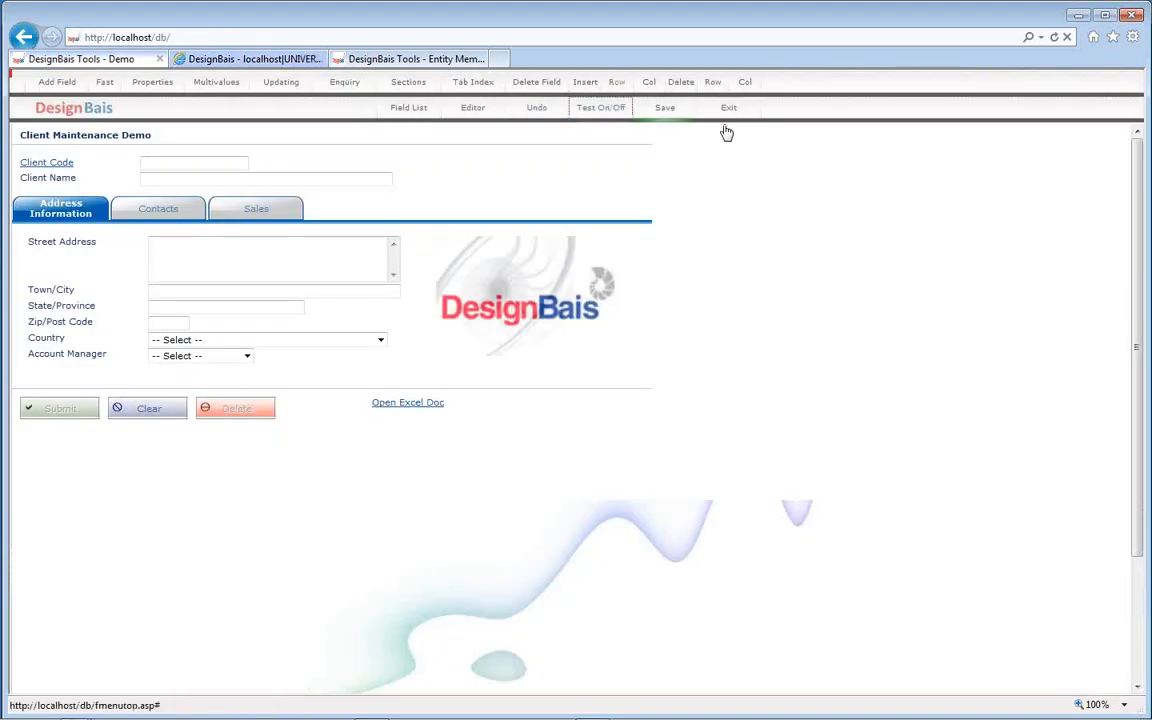
pyautogui.click(735, 112)
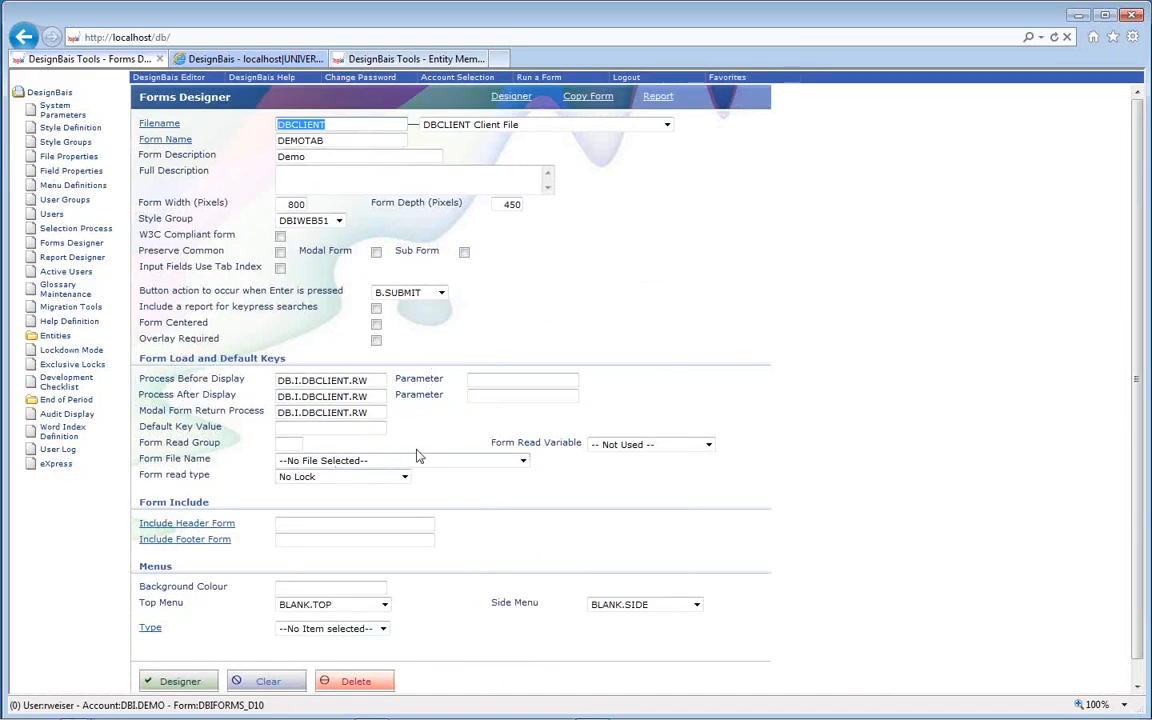
pyautogui.click(511, 97)
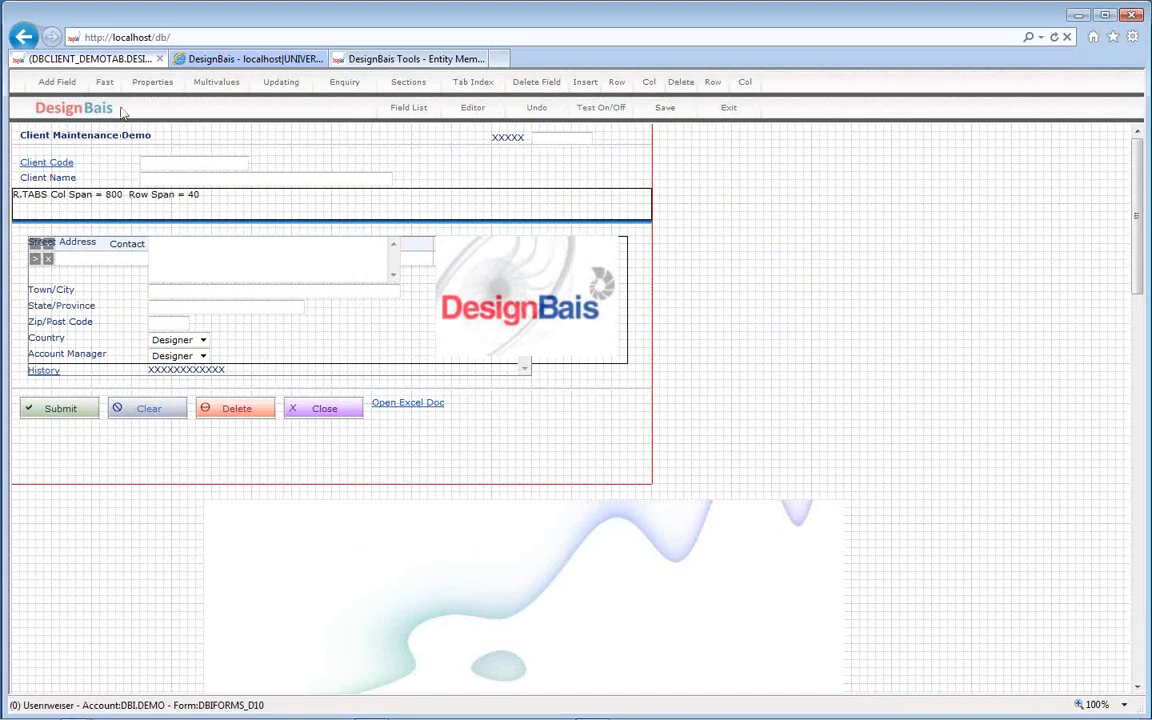
# - Delete the read group 4 row from the Client Code field definition, check the remaining rows' variables and files, and submit
pyautogui.click(168, 166)
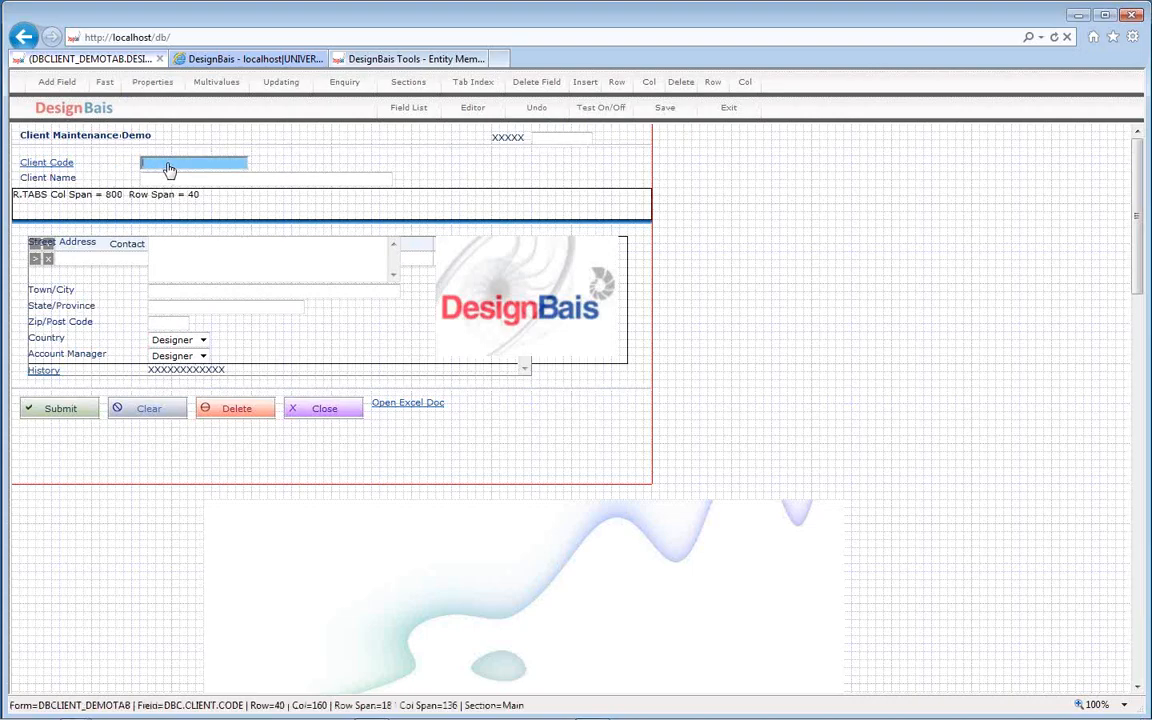
pyautogui.doubleClick(168, 166)
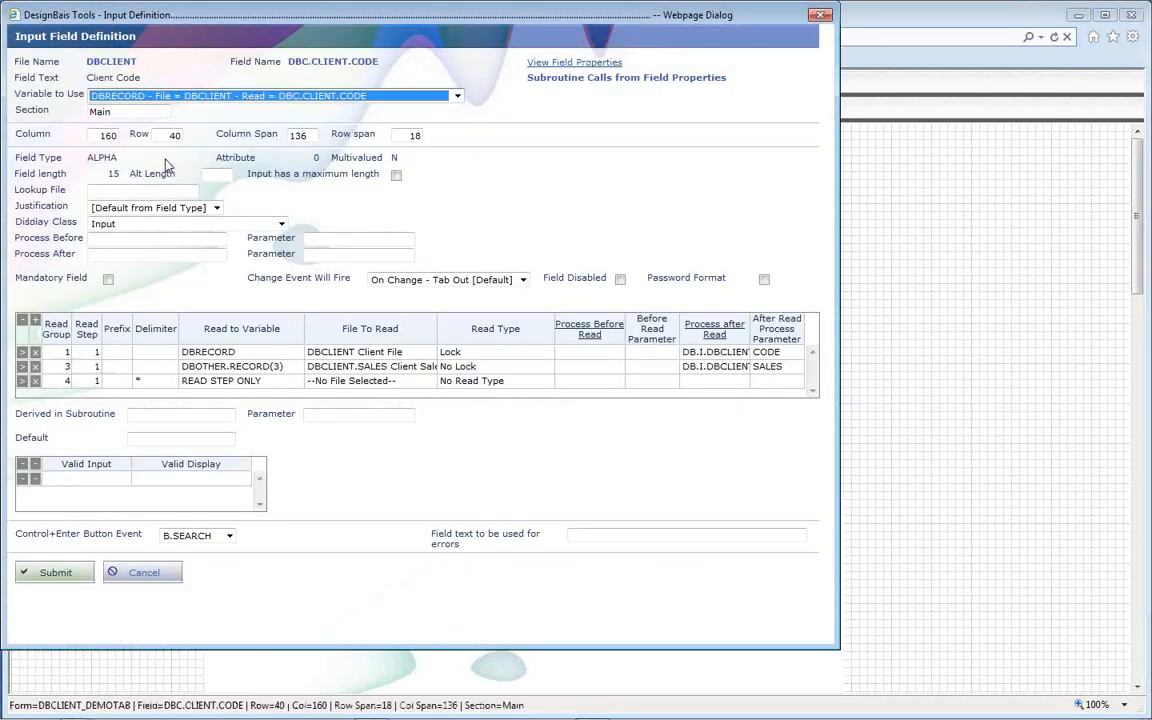
pyautogui.click(36, 382)
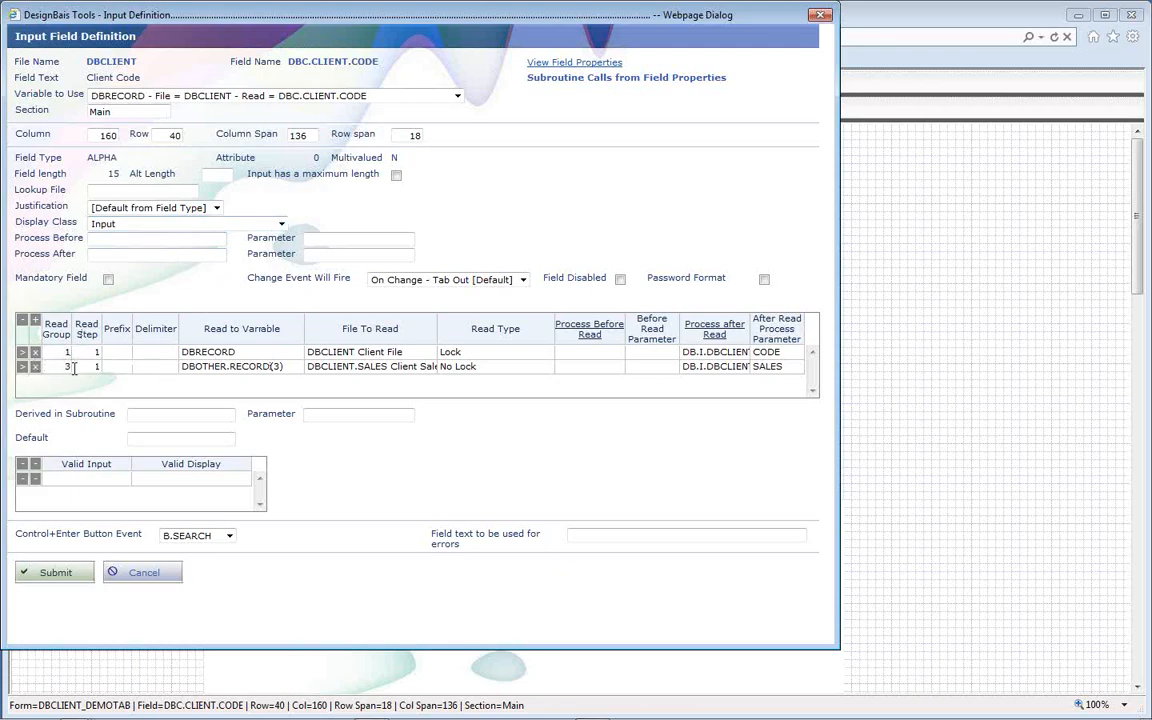
pyautogui.click(259, 353)
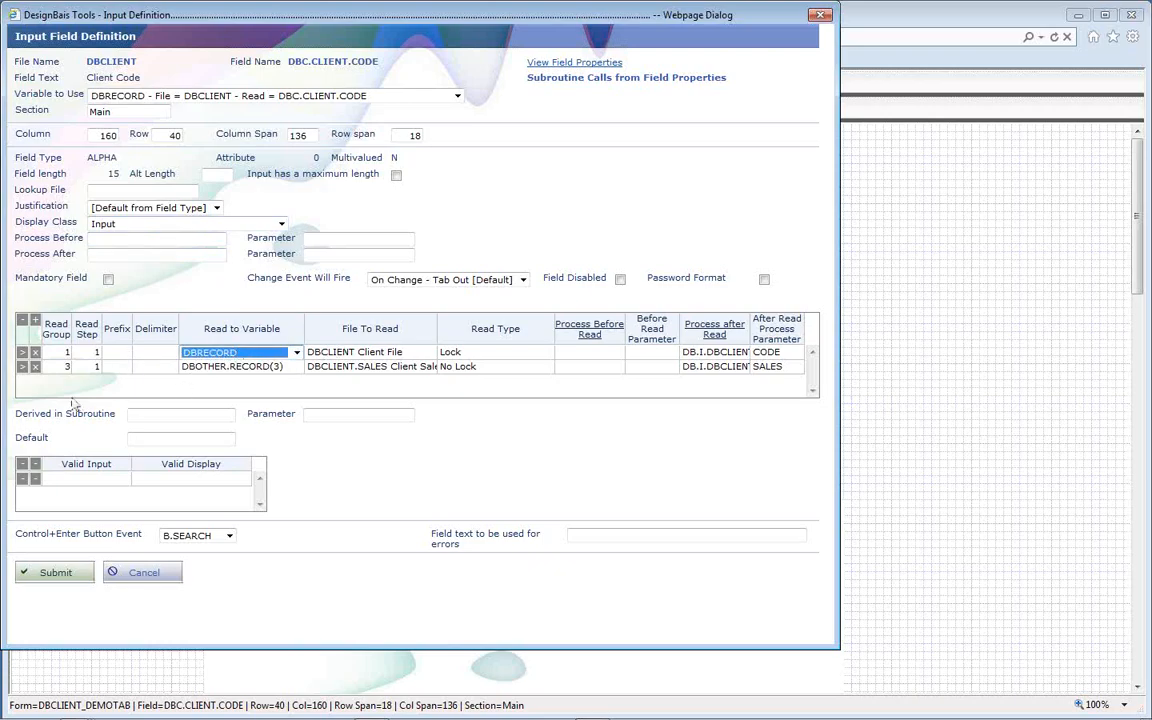
pyautogui.click(210, 367)
pyautogui.click(384, 367)
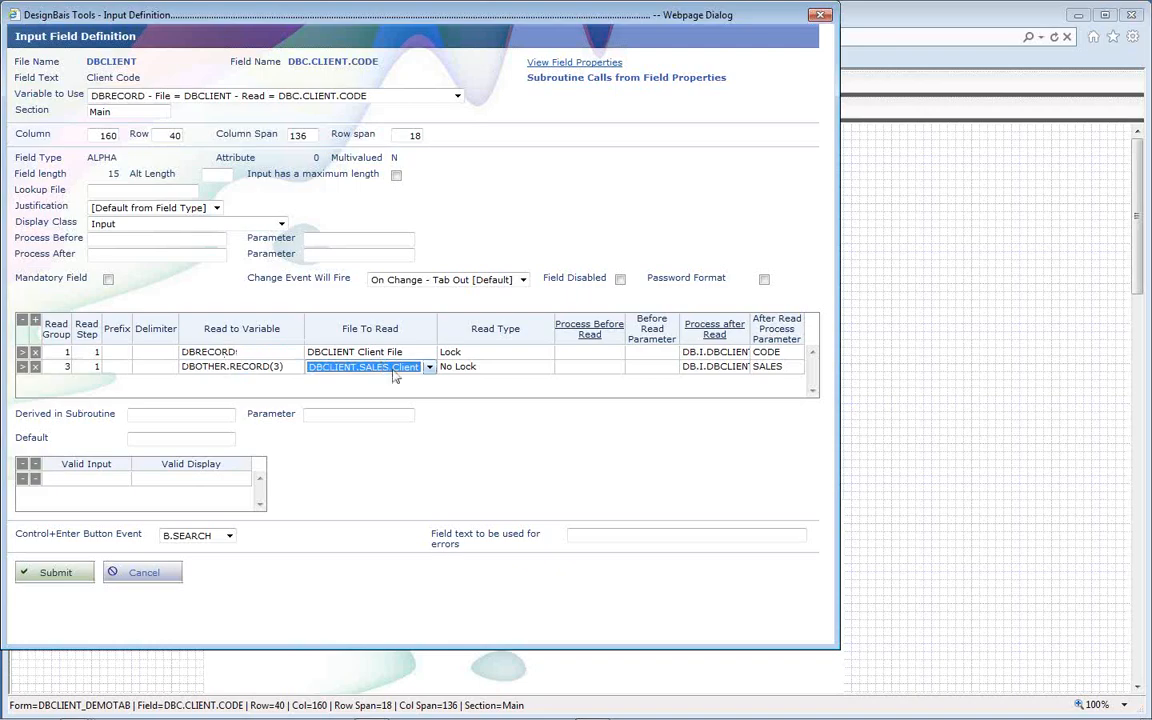
pyautogui.click(54, 577)
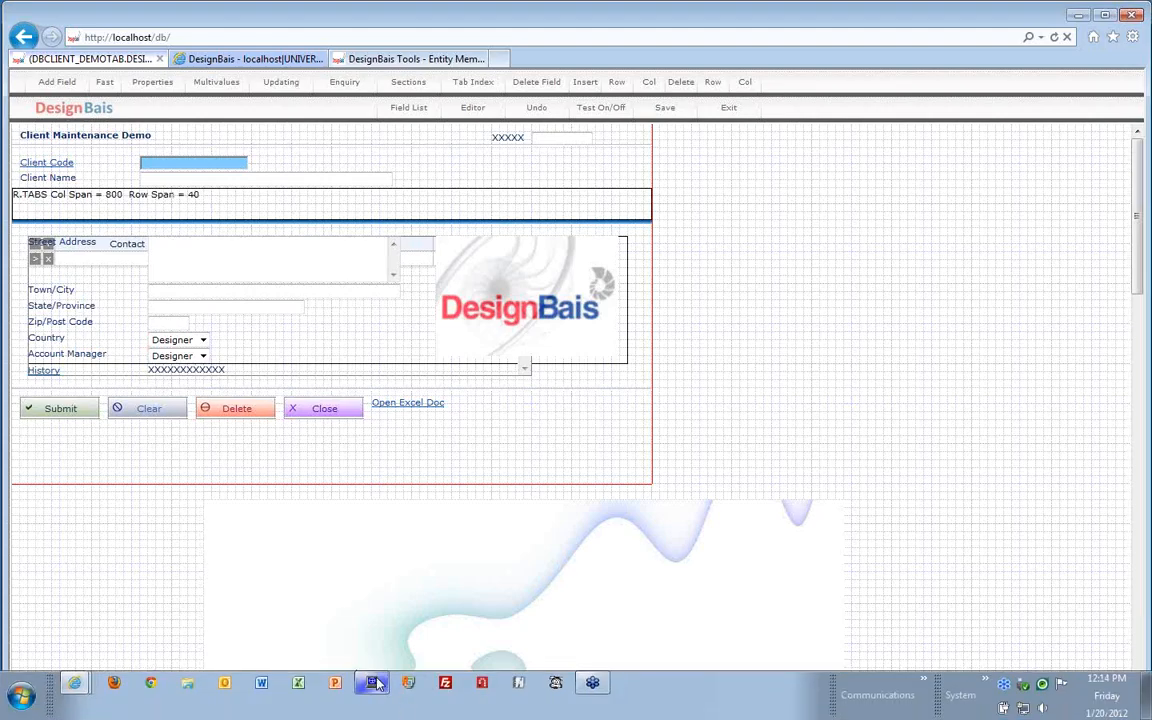
# - Switch to the AccuTerm terminal and list the records of the DBCLIENT.SUB file with LIST DBCLIENT.SUB
pyautogui.click(373, 683)
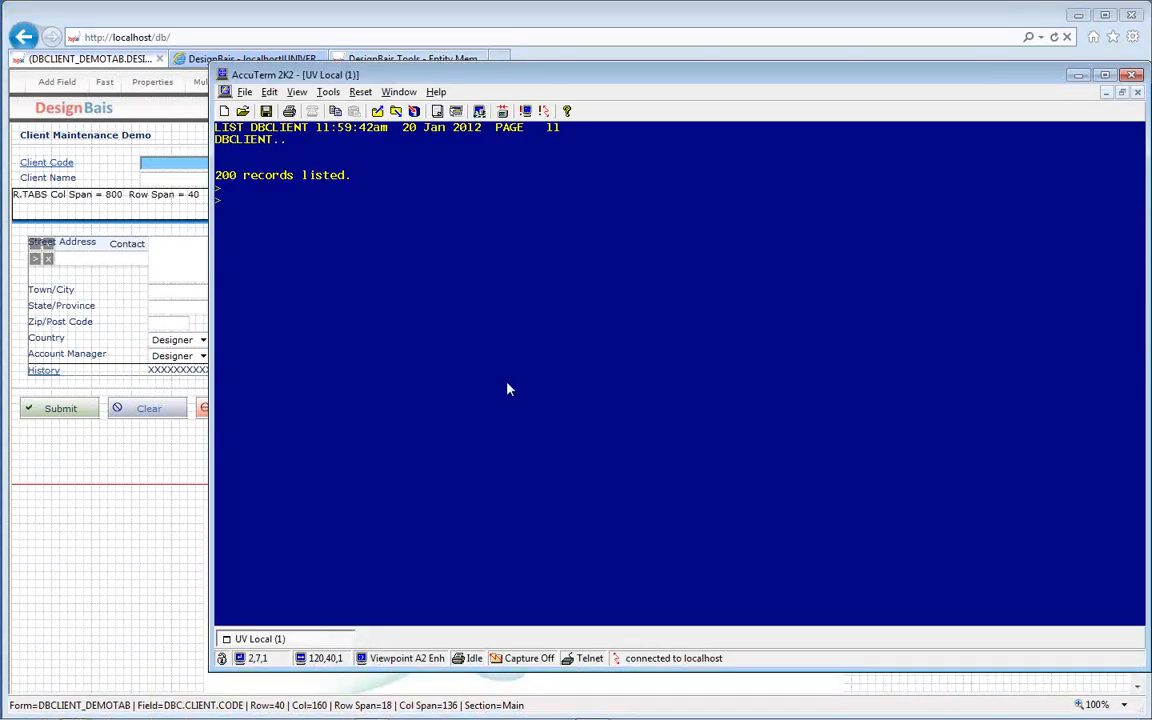
pyautogui.write('list')
pyautogui.press('BackSpace')
pyautogui.press('BackSpace')
pyautogui.press('BackSpace')
pyautogui.press('BackSpace')
pyautogui.press('BackSpace')
pyautogui.write('LIST DBCLIENT.')
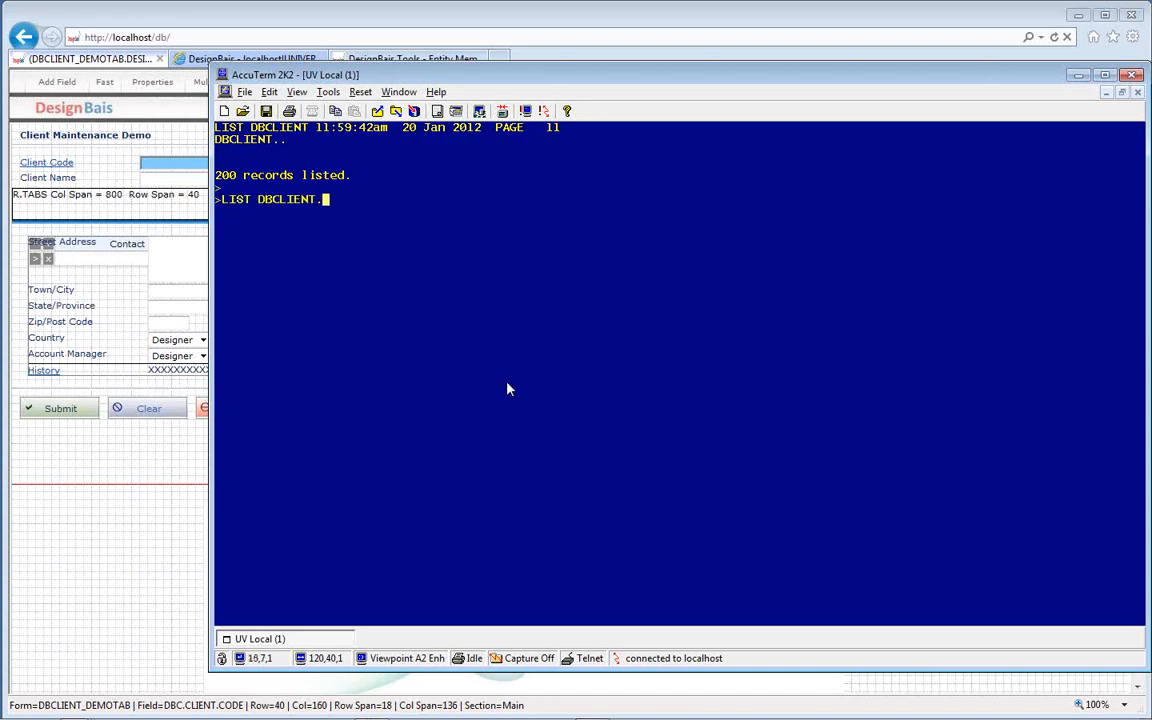
pyautogui.write('SUB')
pyautogui.press('Return')
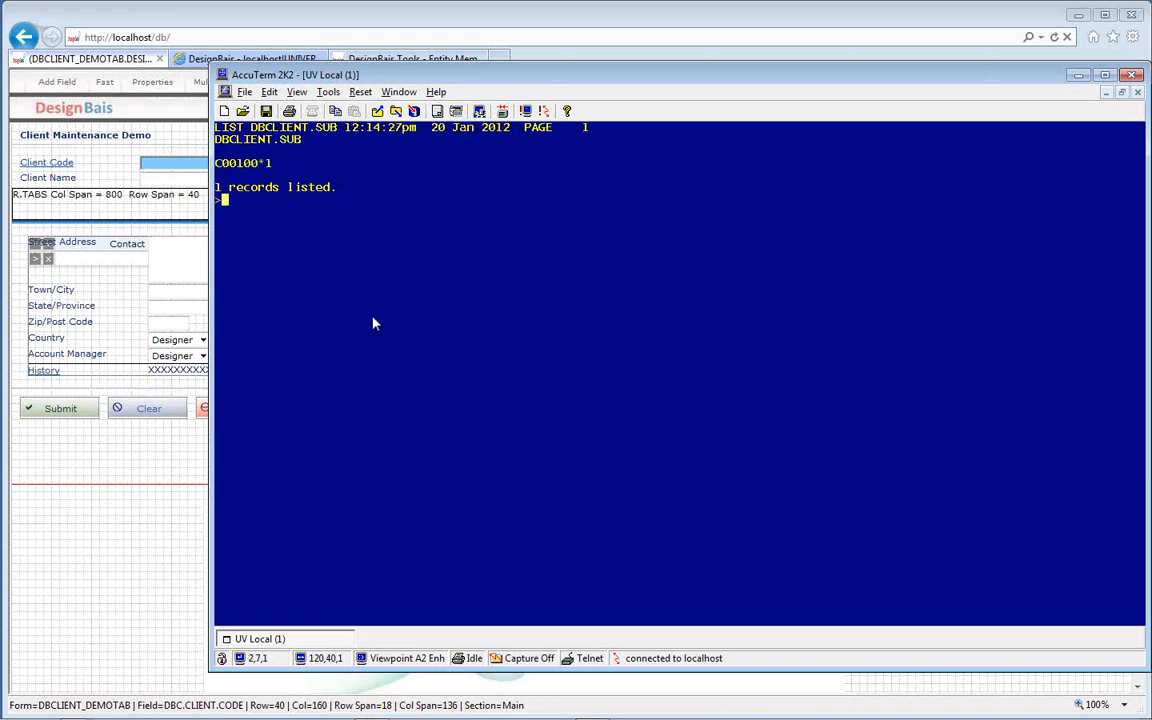
# - View the DBCLIENT.SUB record contents using ED DBCLIENT.SUB * and the P command, and exit the editor with EX
pyautogui.write('ED DBCLIENT.S')
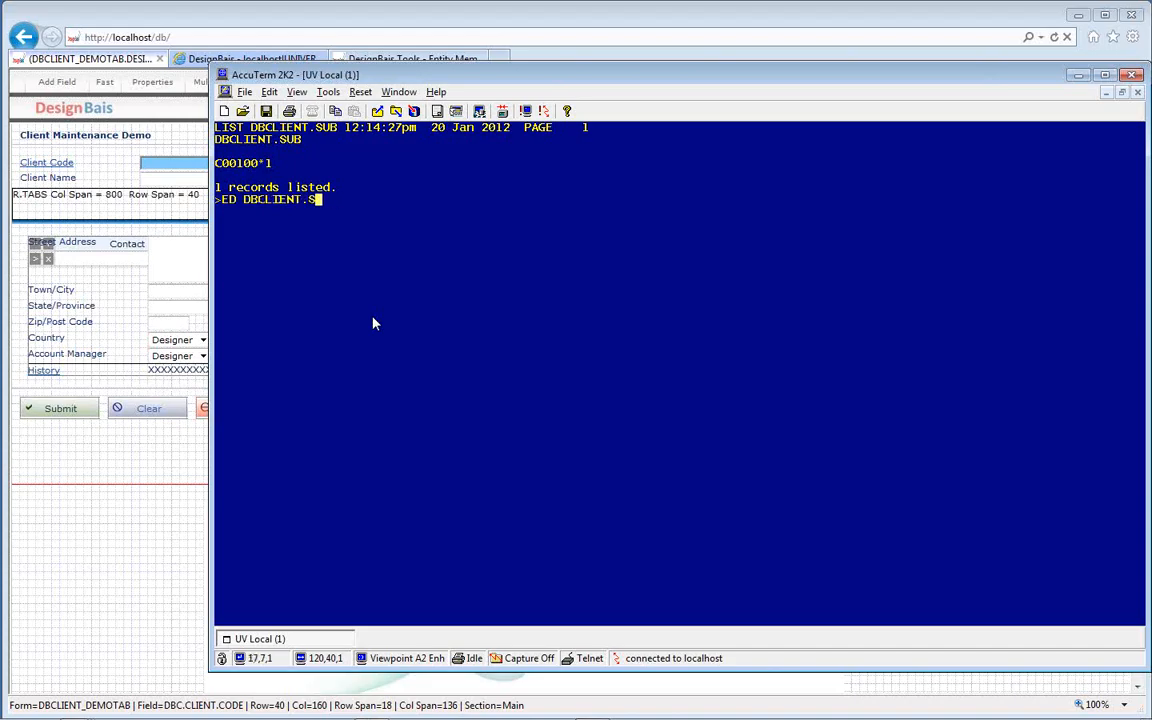
pyautogui.write('UB *')
pyautogui.press('Return')
pyautogui.write('P')
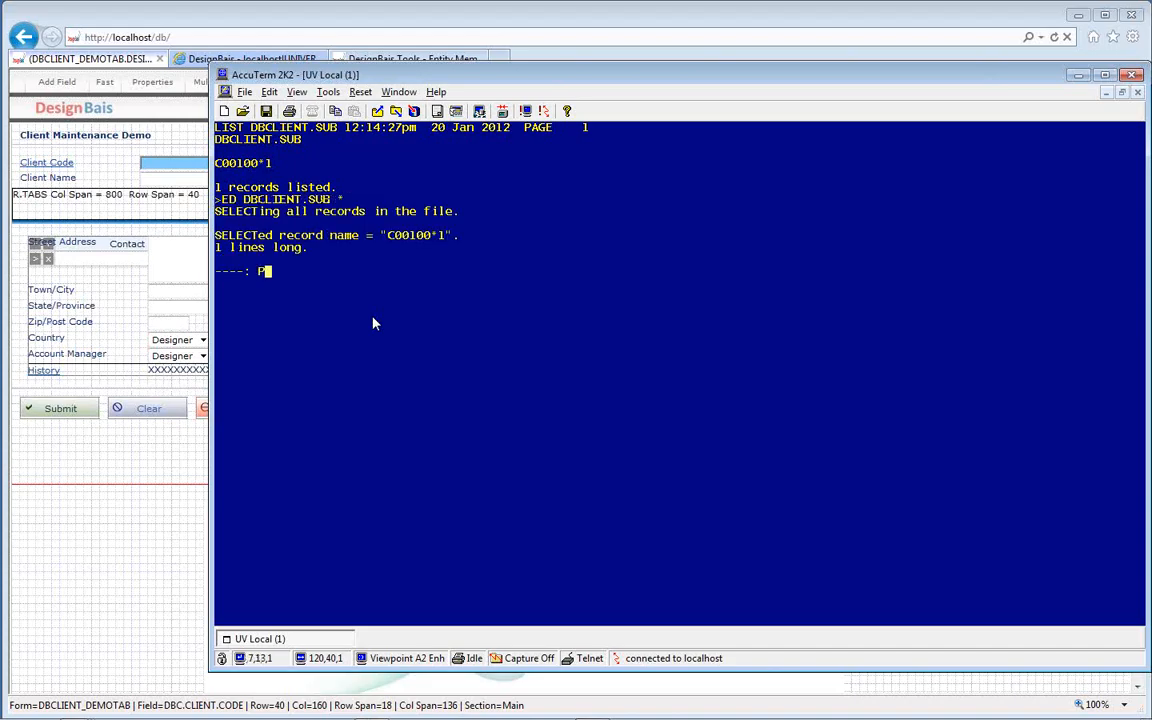
pyautogui.press('Return')
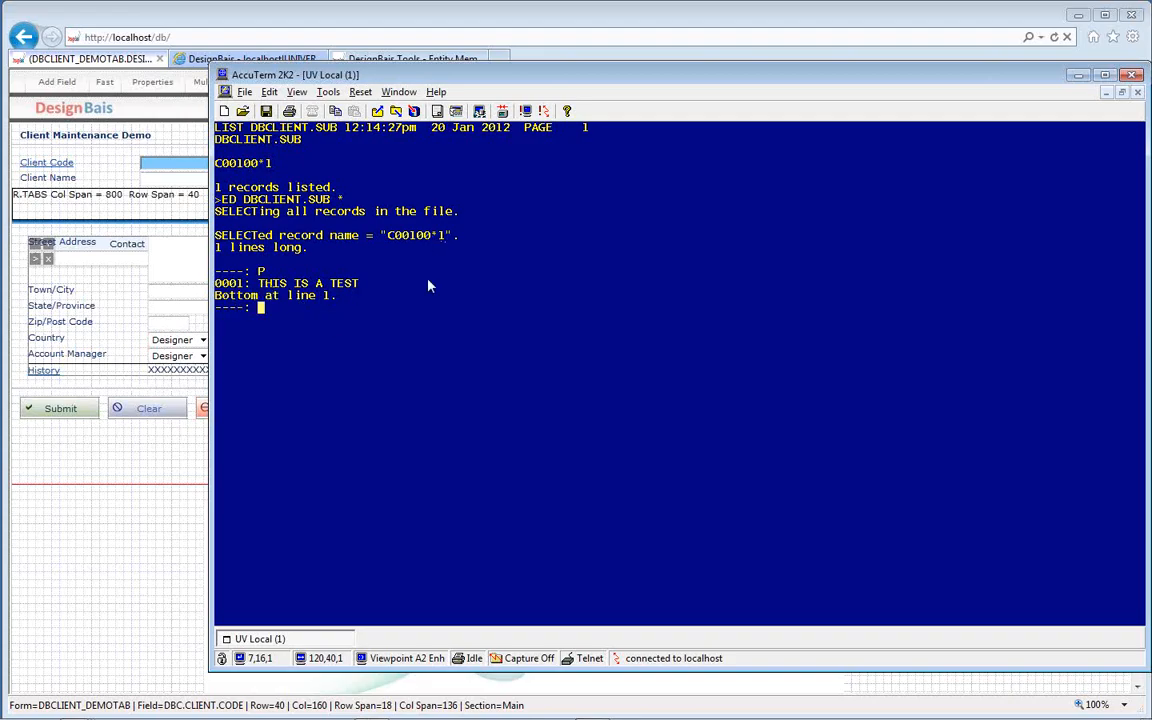
pyautogui.write('EX')
pyautogui.press('Return')
pyautogui.press('Return')
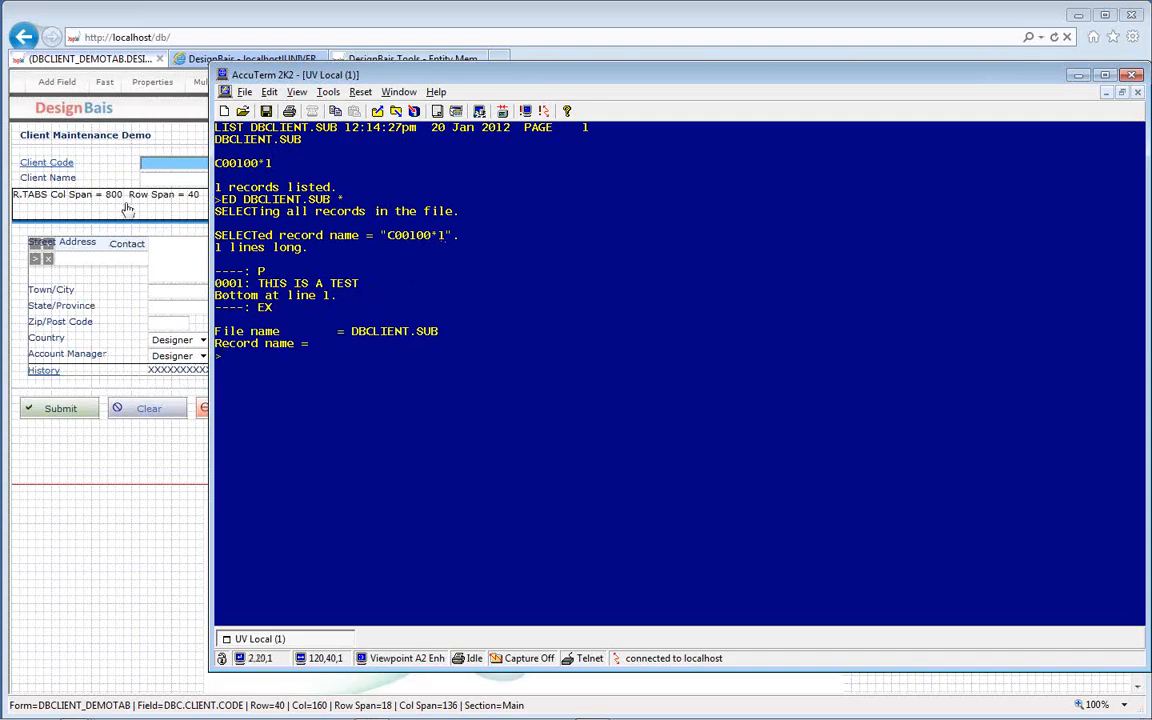
# - Reopen the Client Code input field definition in the designer and add a read row with group 4 and step 1
pyautogui.click(162, 170)
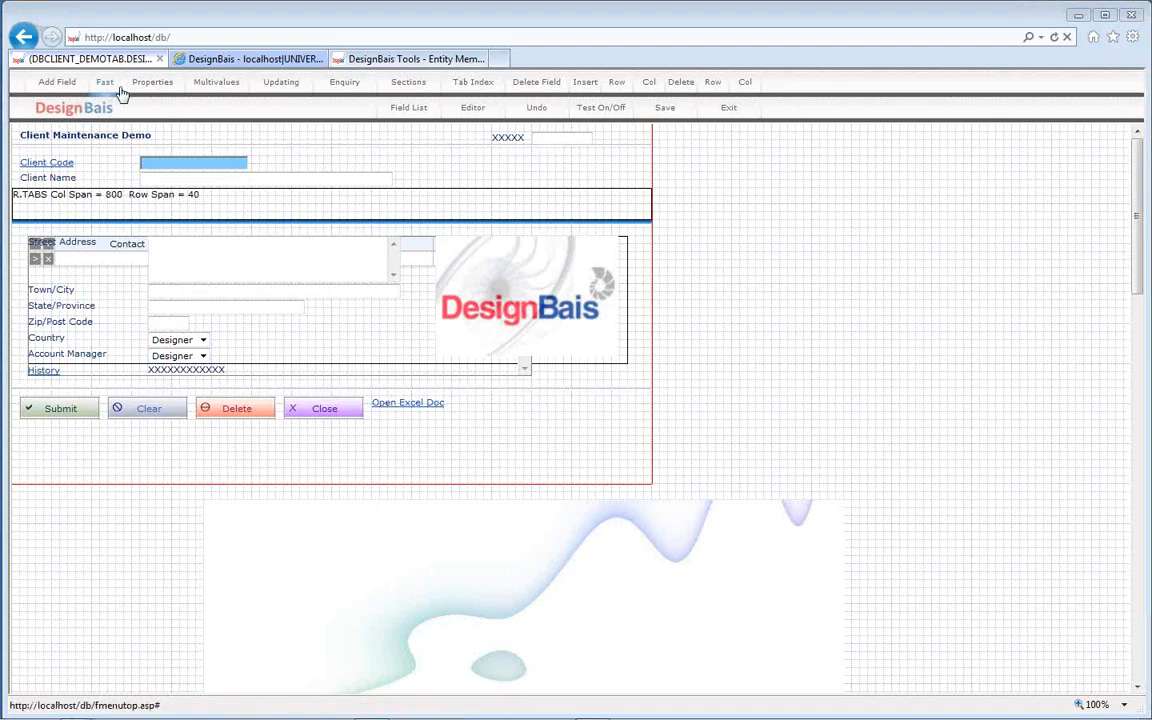
pyautogui.click(152, 84)
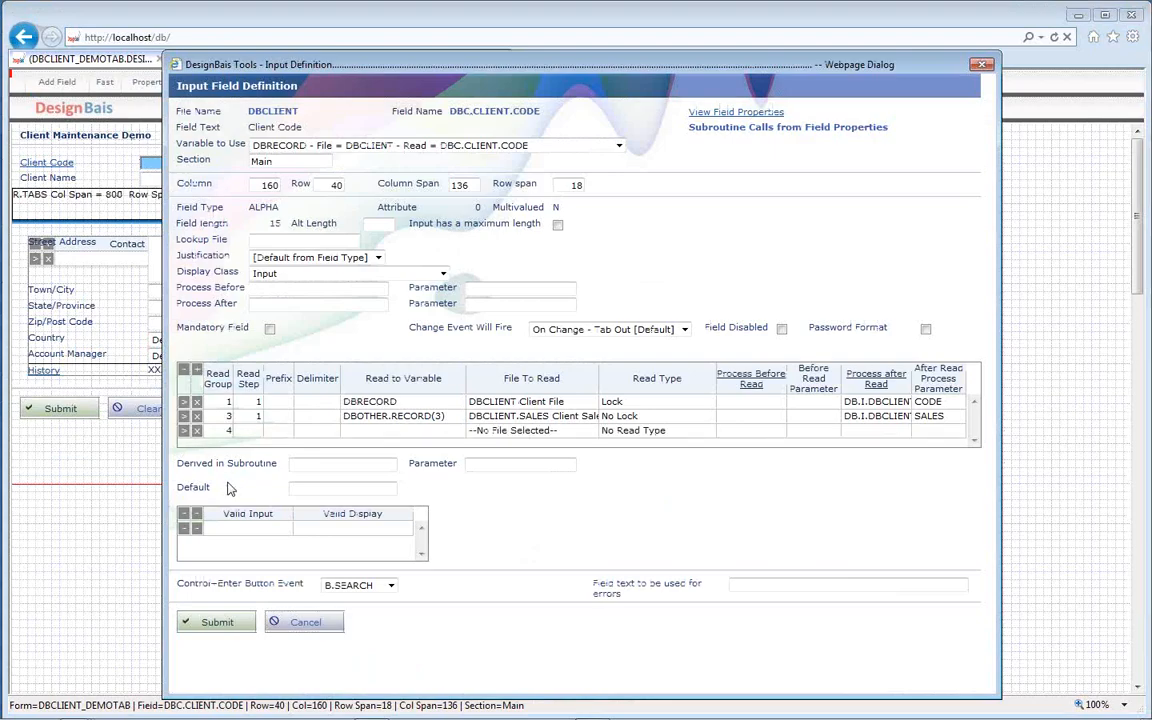
pyautogui.click(217, 430)
pyautogui.write('4')
pyautogui.click(618, 146)
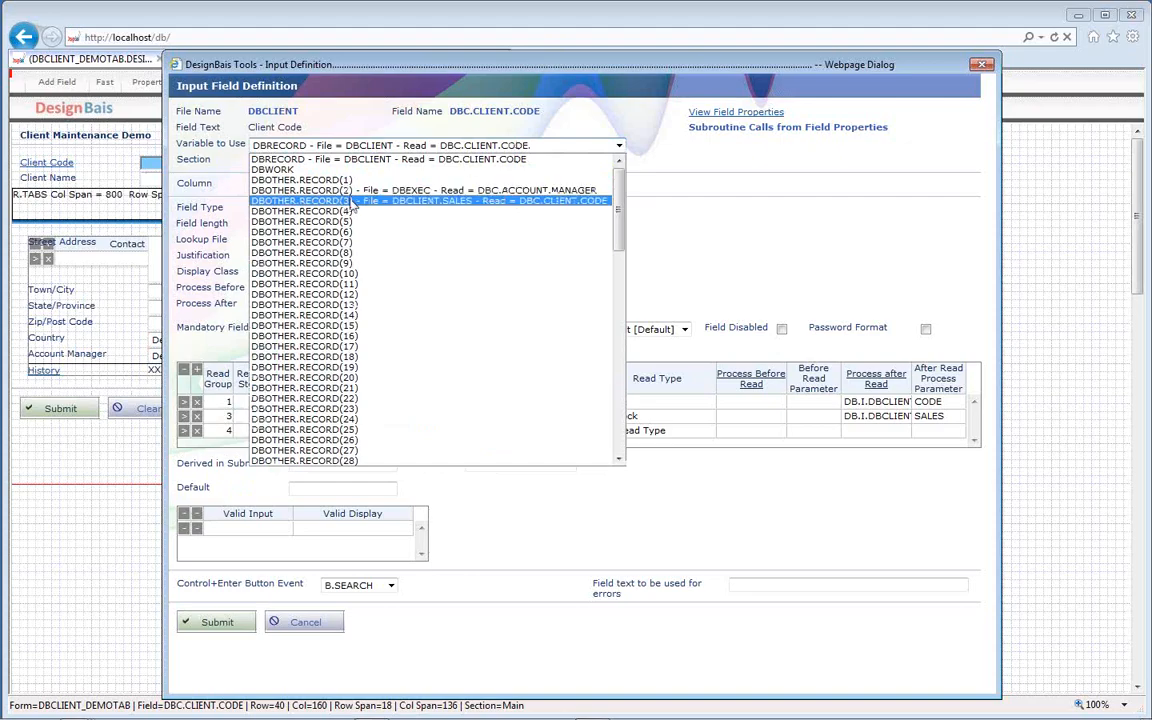
pyautogui.click(618, 148)
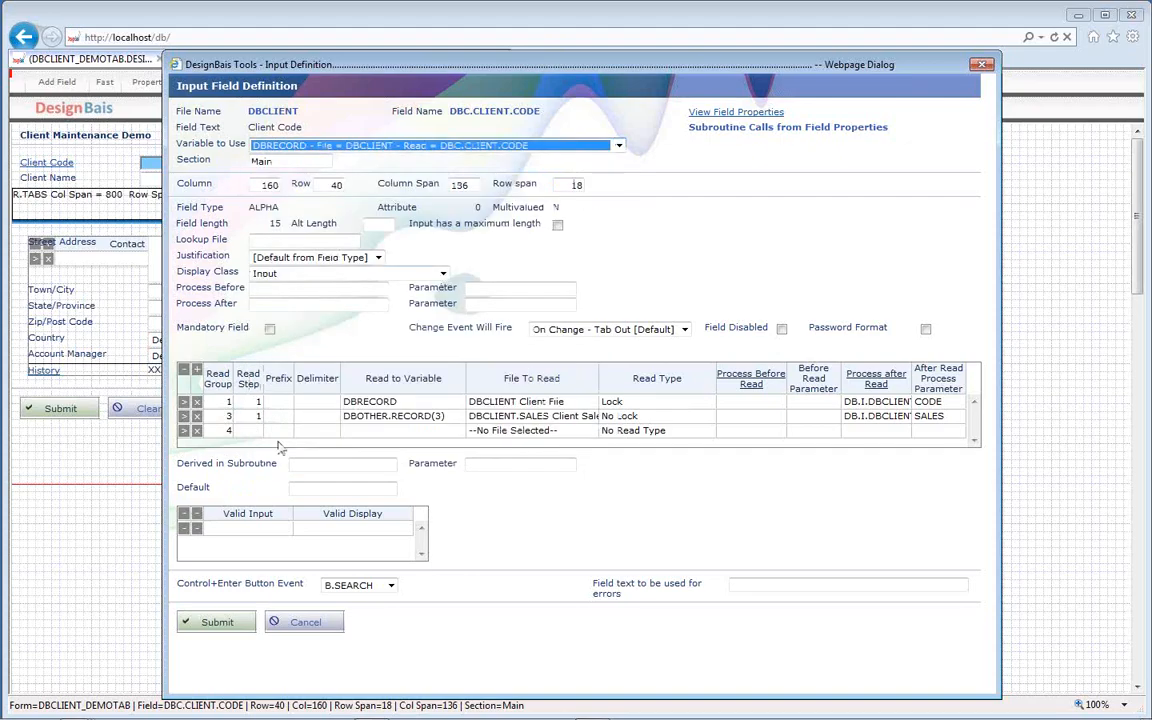
pyautogui.click(223, 385)
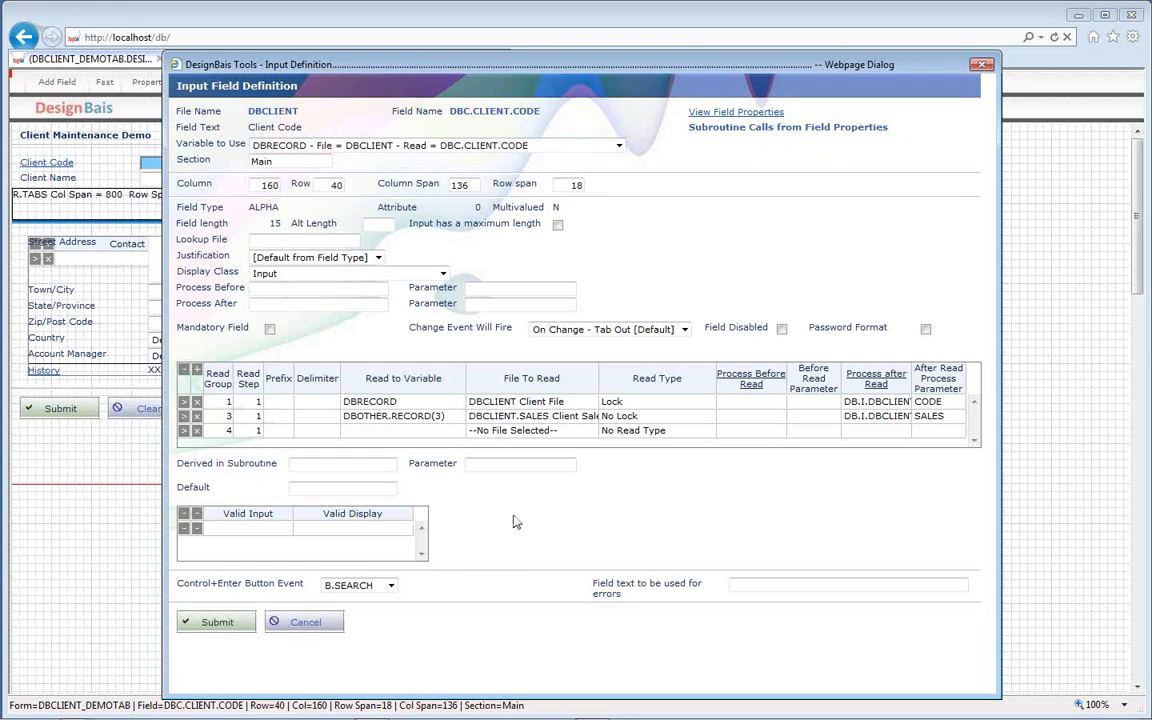
# - Set the group 4 read row's delimiter to * and its read variable to READ STEP ONLY, and submit the field definition
pyautogui.click(279, 431)
pyautogui.press('Tab')
pyautogui.write('"')
pyautogui.press('Tab')
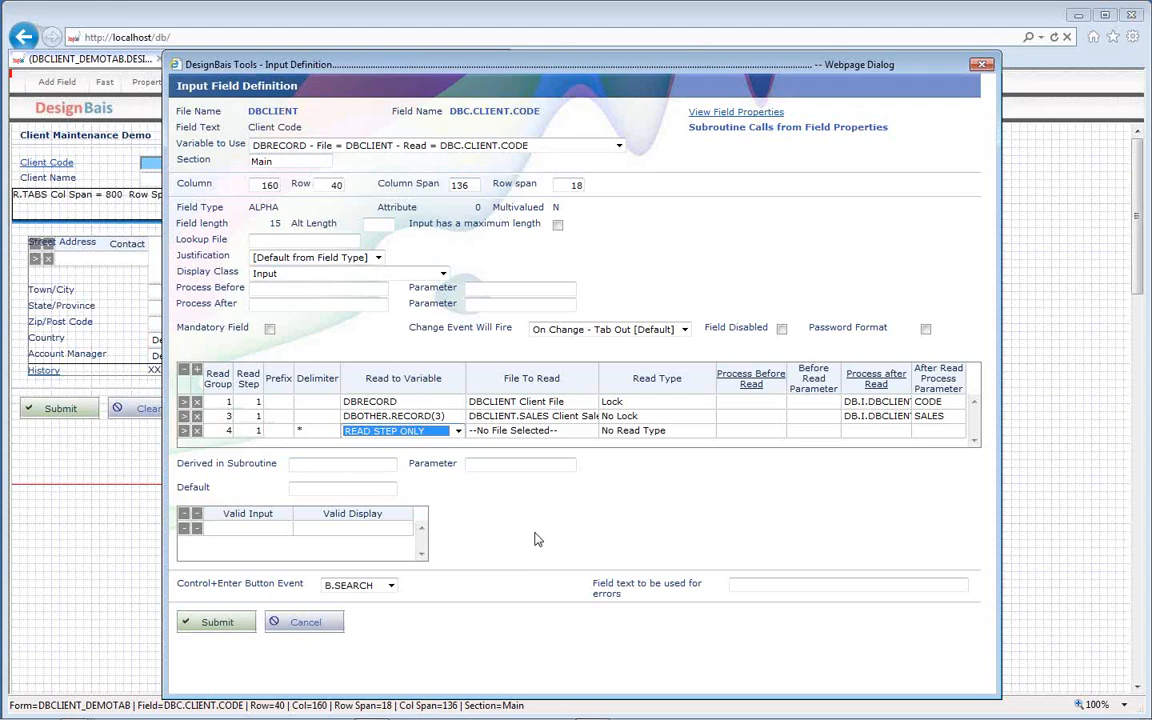
pyautogui.click(236, 623)
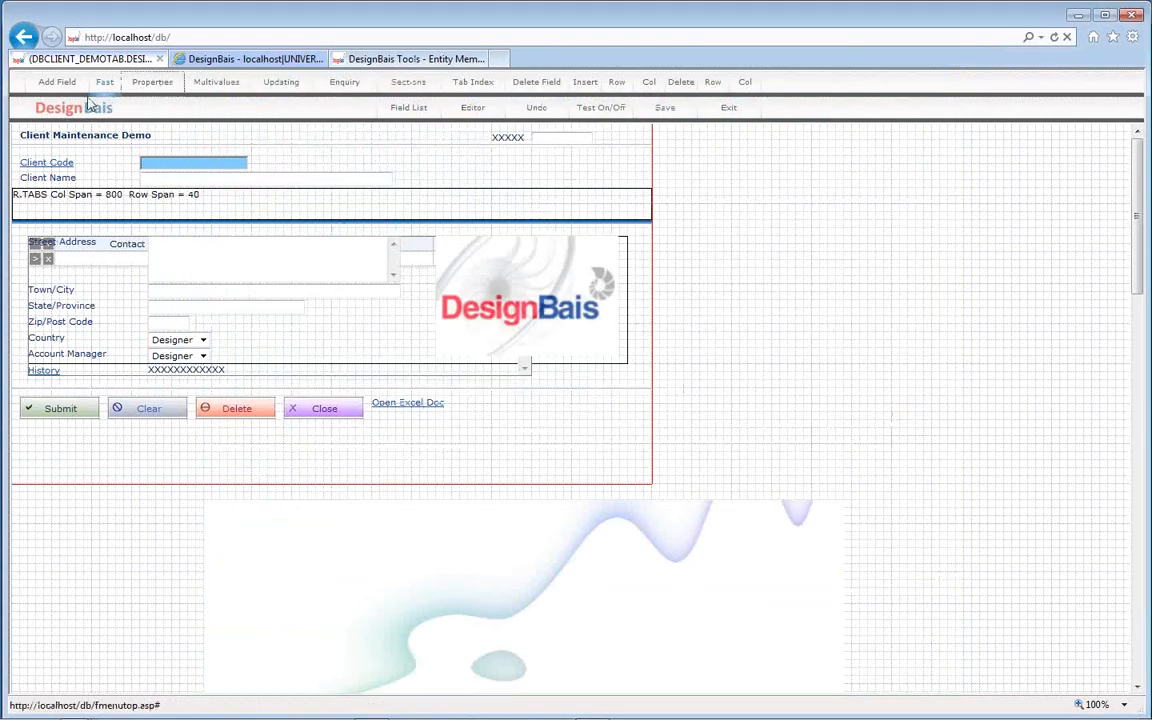
# - Add the Timer input field DBC.TIMER.WK from the DBCLIENT file to the form beneath the buttons
pyautogui.click(104, 83)
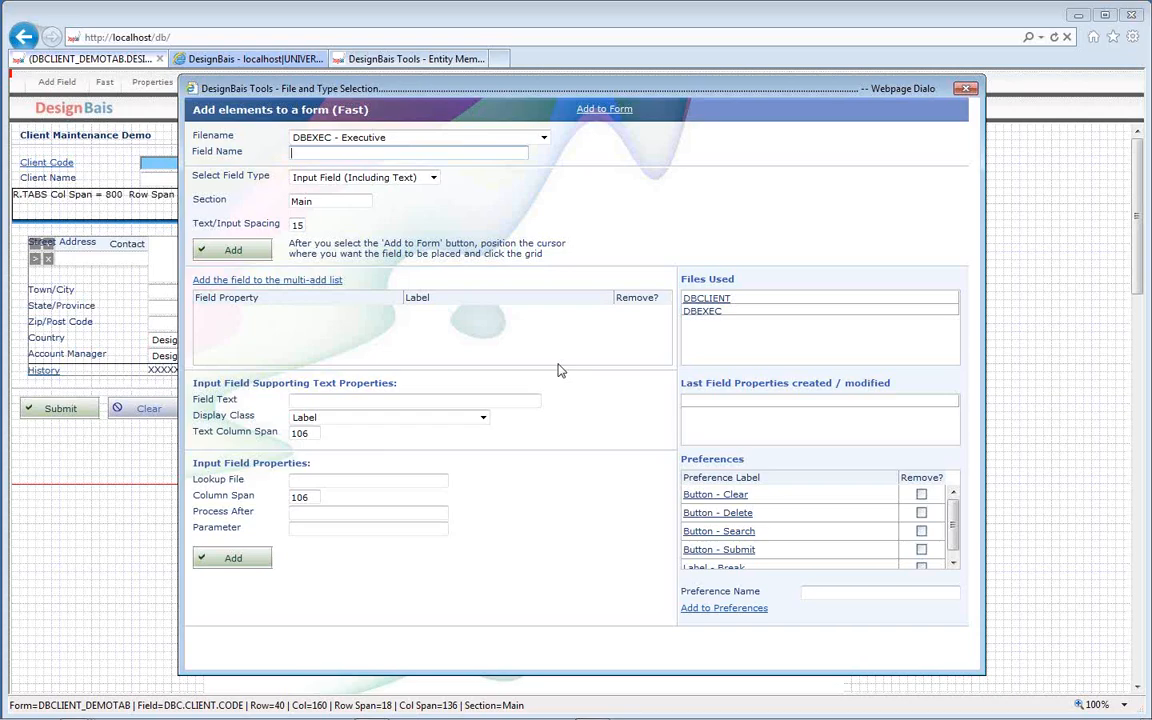
pyautogui.write('time')
pyautogui.press('BackSpace')
pyautogui.press('BackSpace')
pyautogui.press('BackSpace')
pyautogui.press('BackSpace')
pyautogui.click(545, 138)
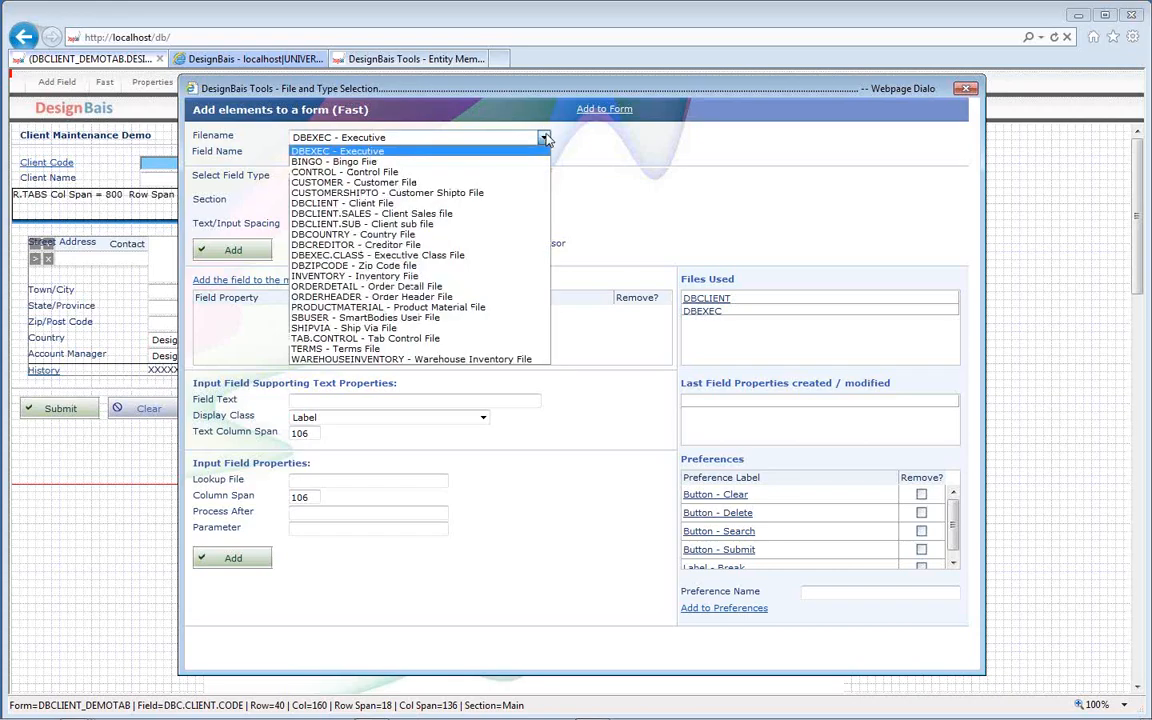
pyautogui.click(480, 203)
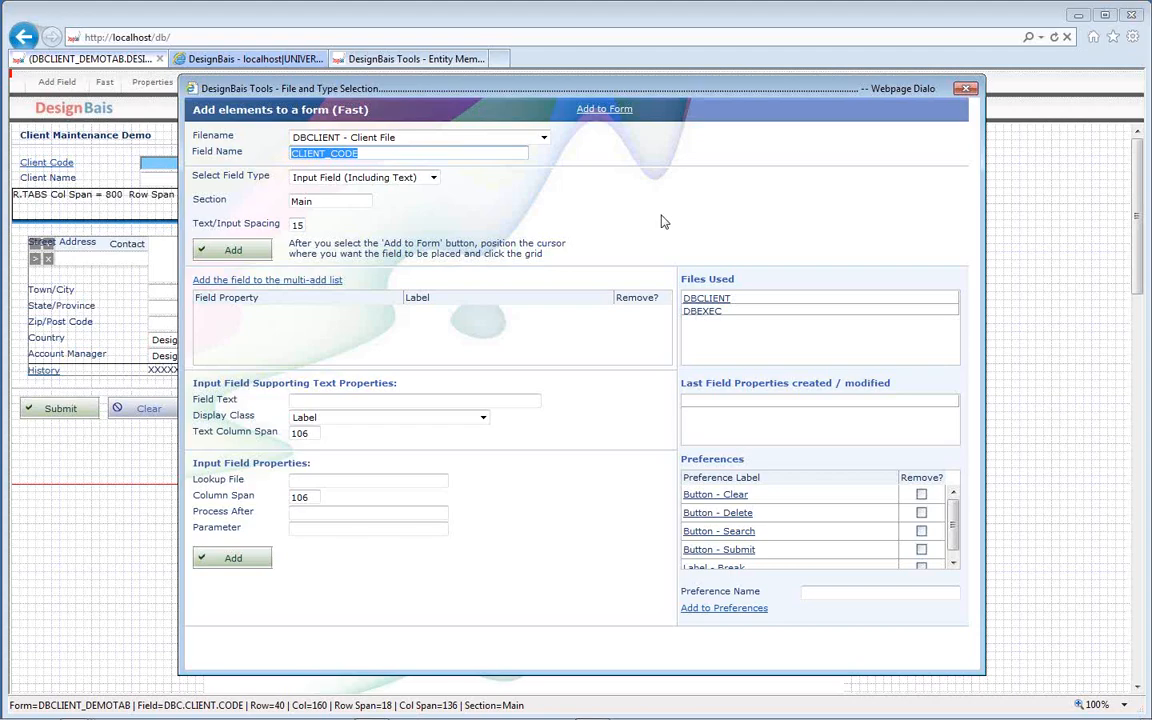
pyautogui.write('tim')
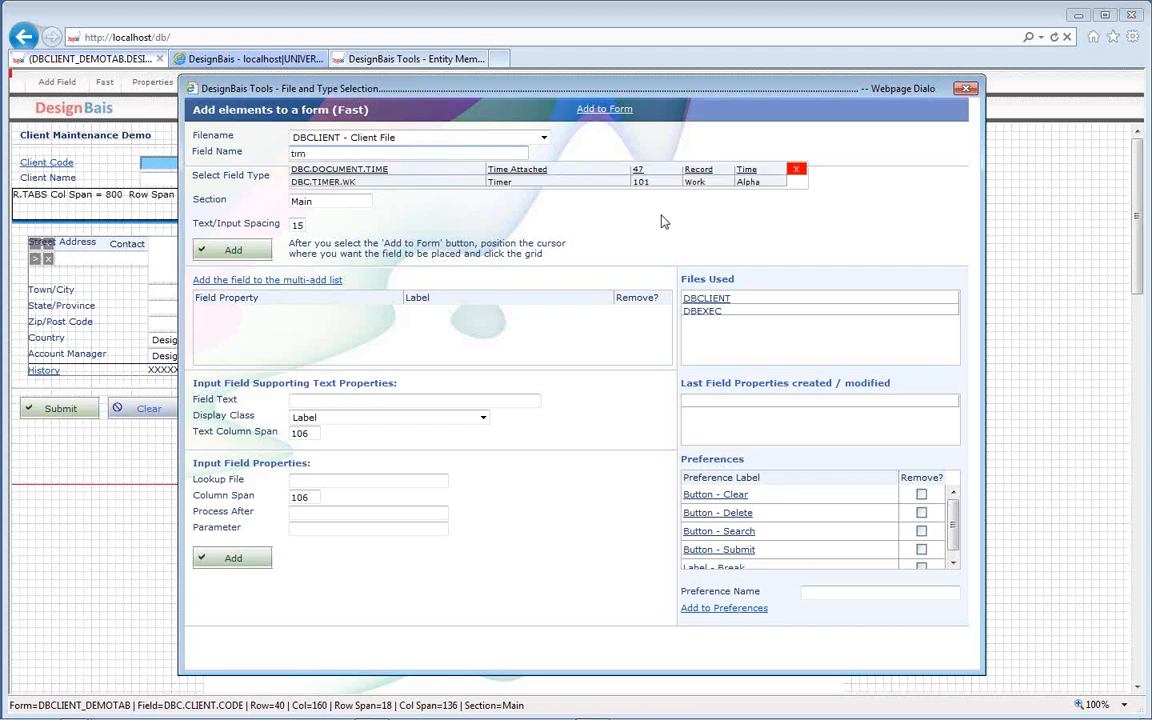
pyautogui.click(318, 183)
pyautogui.click(226, 253)
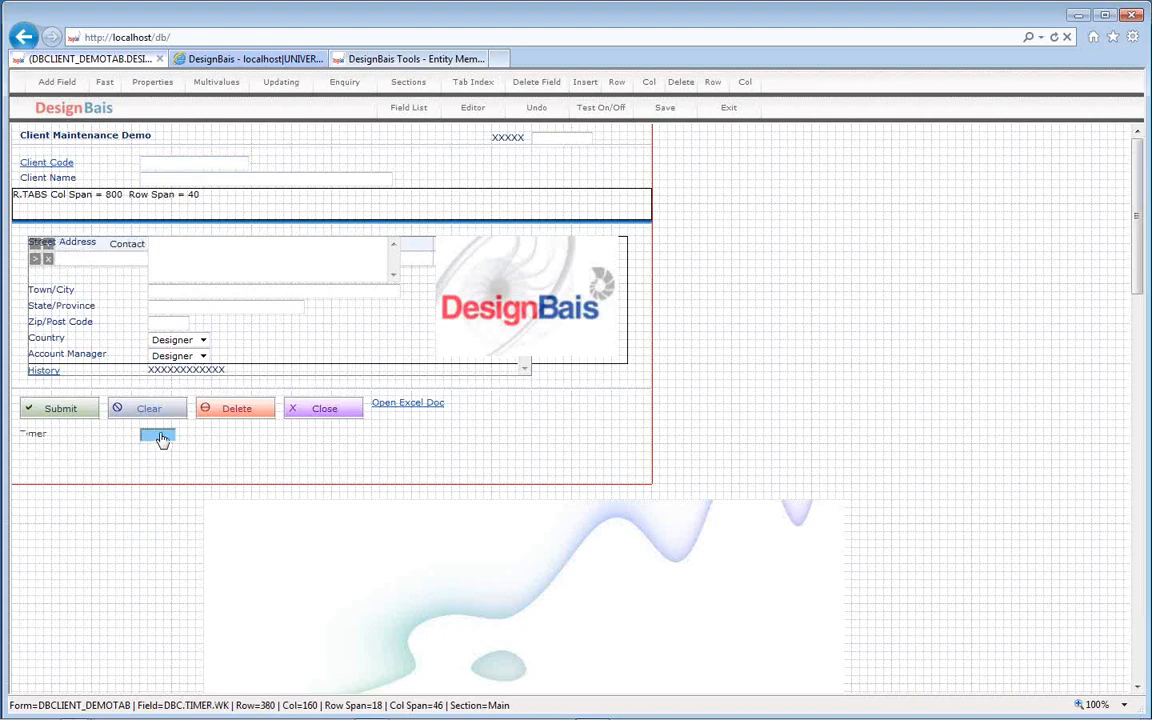
# - Open the Timer field's input definition and set its read row to read group 4 and read step 2, leaving prefix and delimiter blank
pyautogui.doubleClick(160, 437)
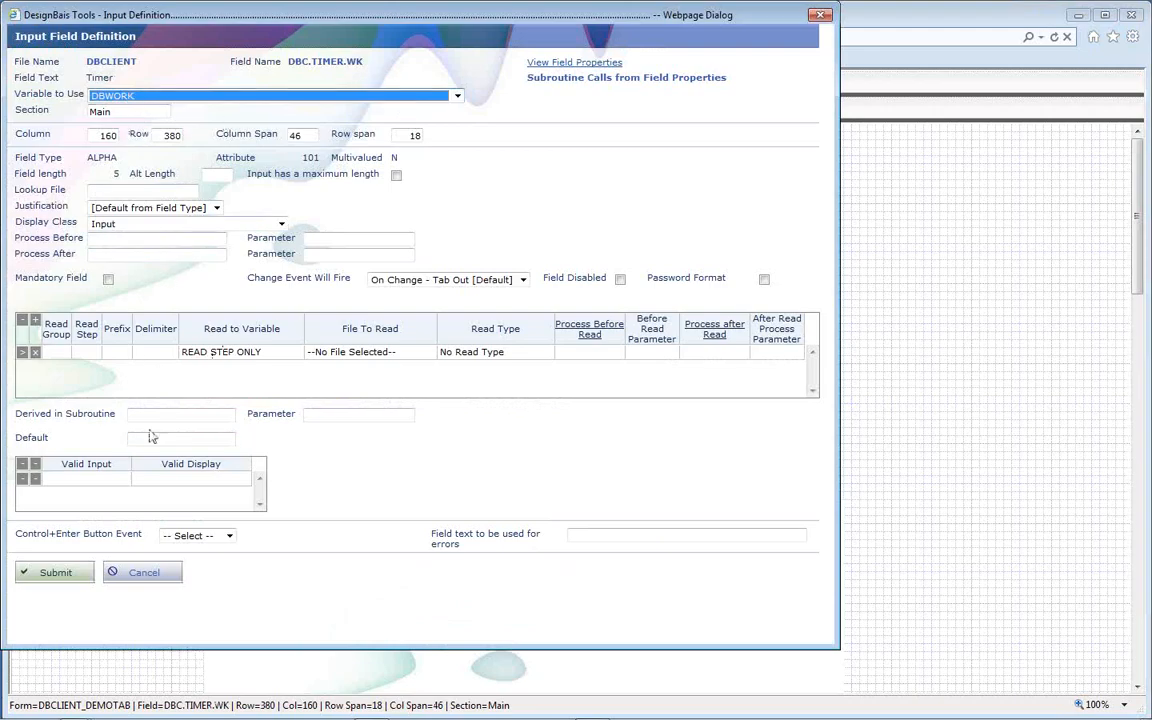
pyautogui.click(57, 349)
pyautogui.write('4')
pyautogui.press('Tab')
pyautogui.write('2')
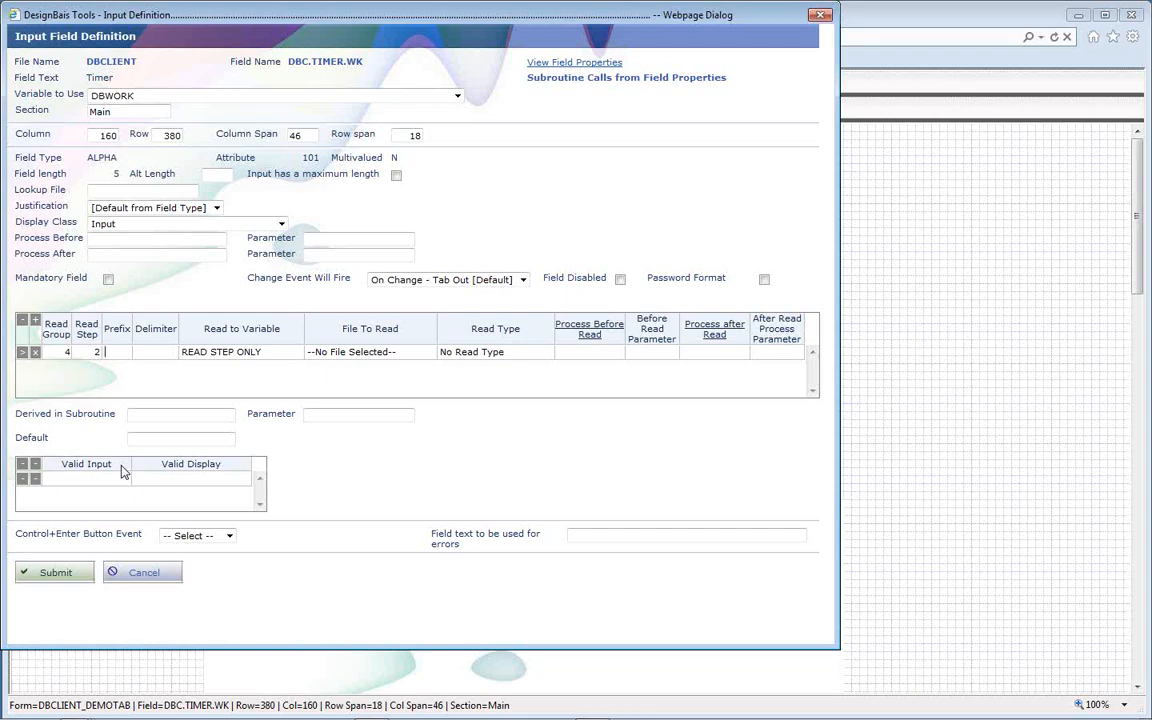
pyautogui.press('Tab')
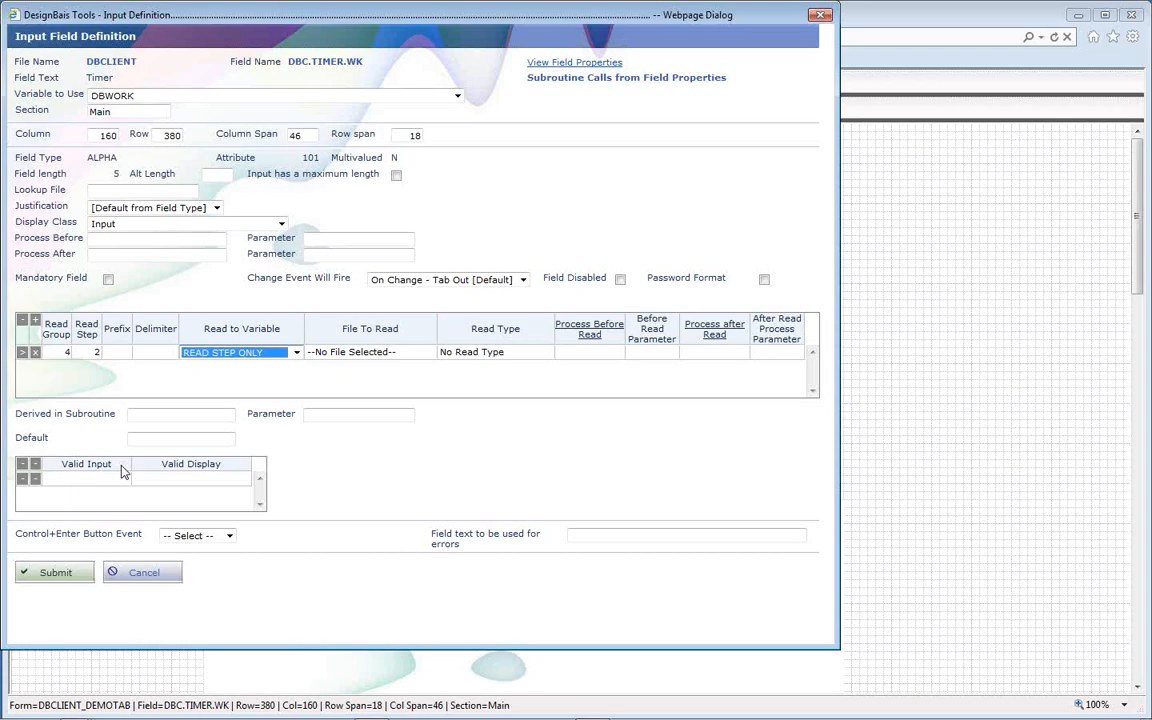
pyautogui.click(141, 351)
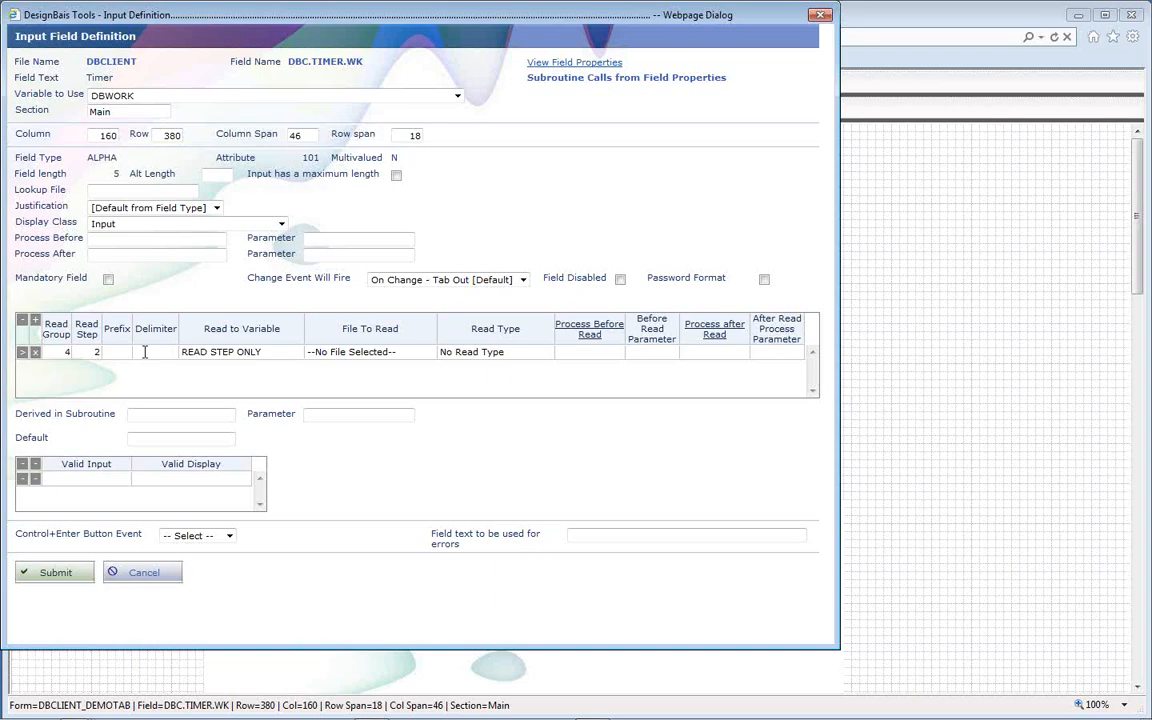
# - Set the Timer read row to read DBCLIENT.SUB into DBOTHER.RECORD(4) with read type No Lock - Must Exist
pyautogui.click(218, 352)
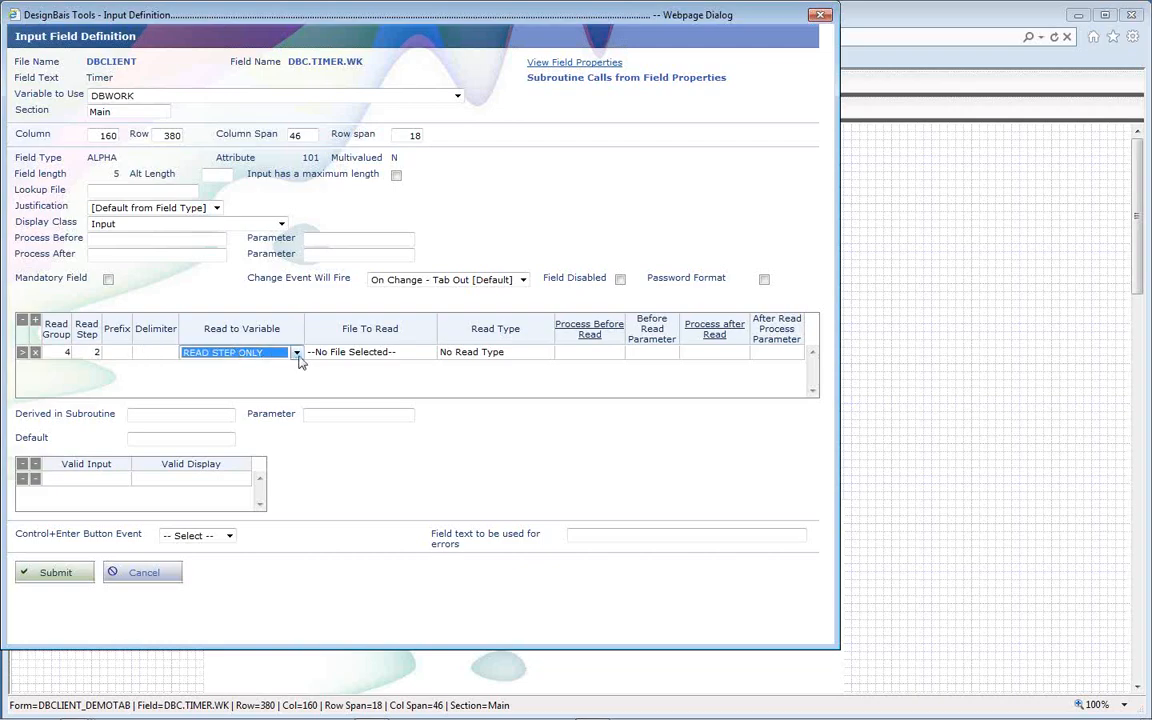
pyautogui.click(297, 354)
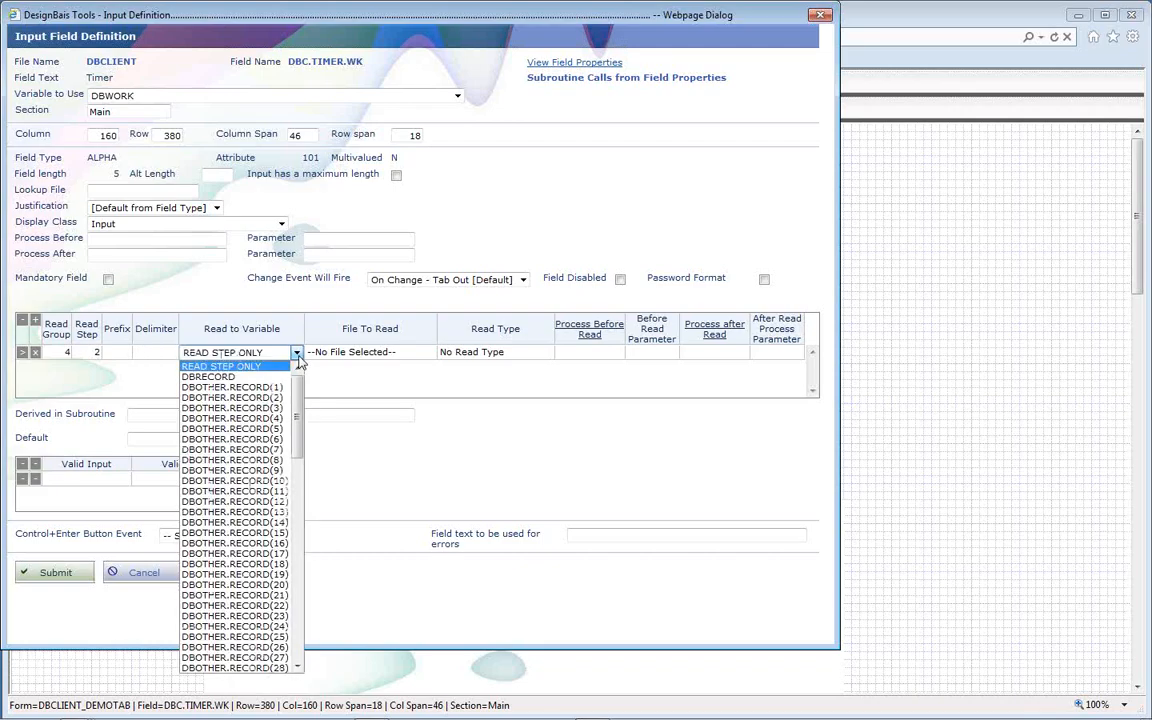
pyautogui.click(285, 420)
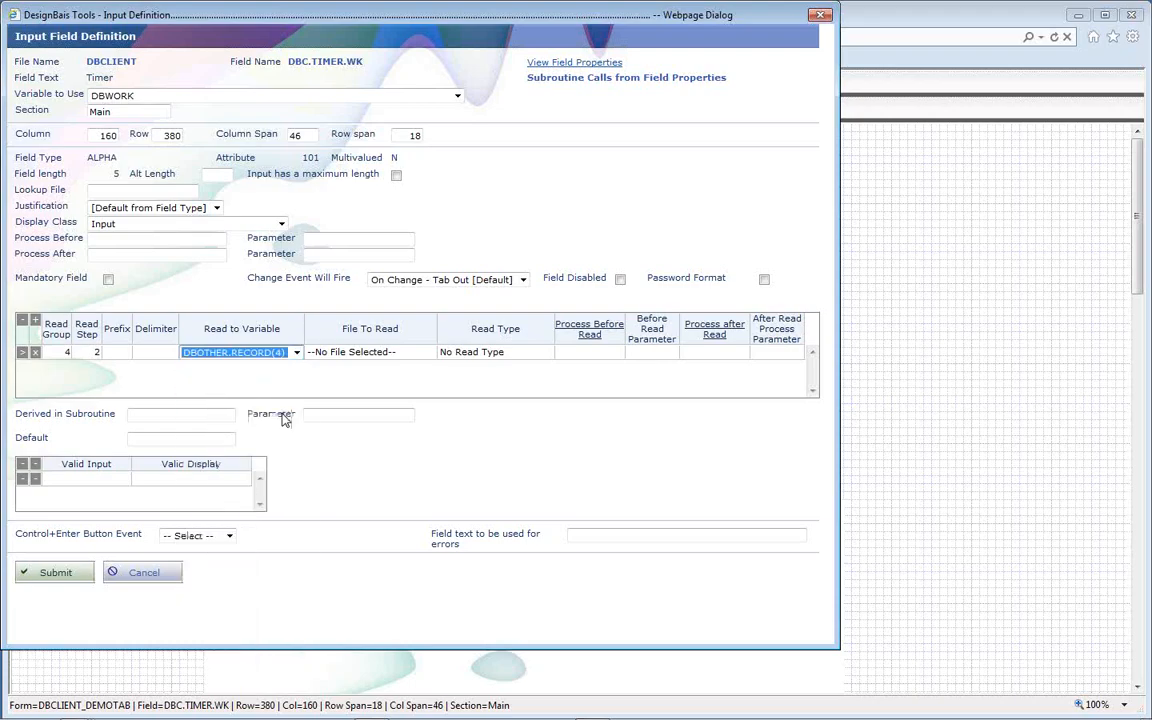
pyautogui.click(426, 355)
pyautogui.click(430, 354)
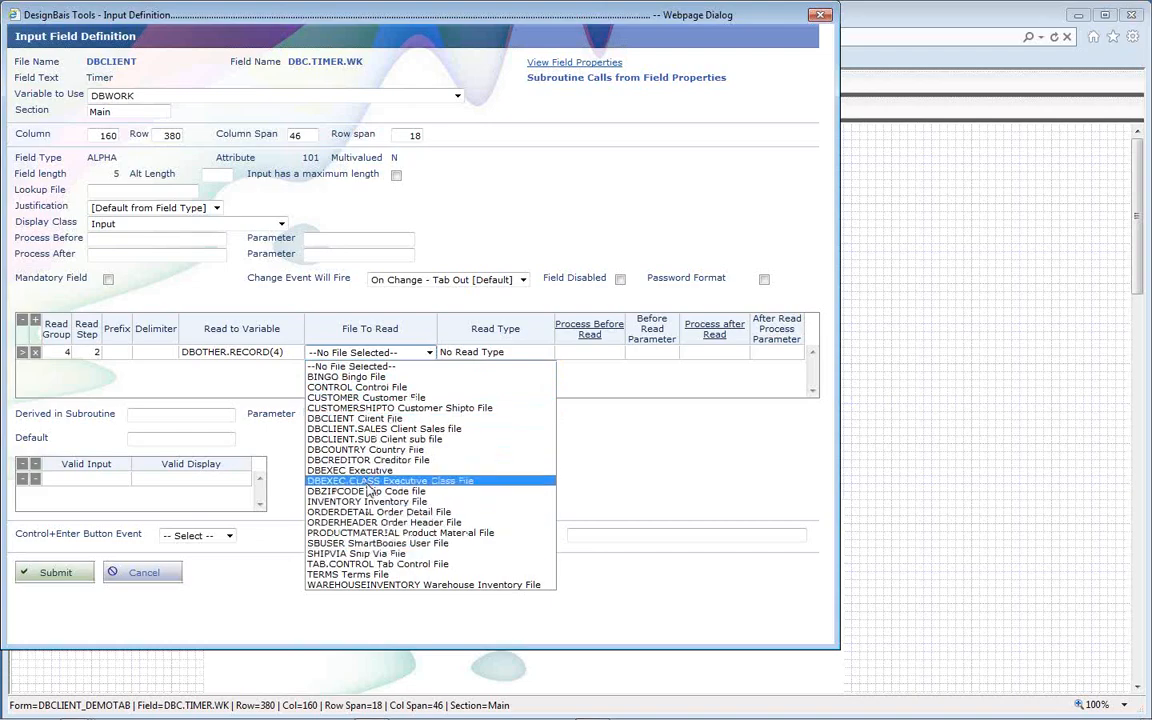
pyautogui.click(370, 439)
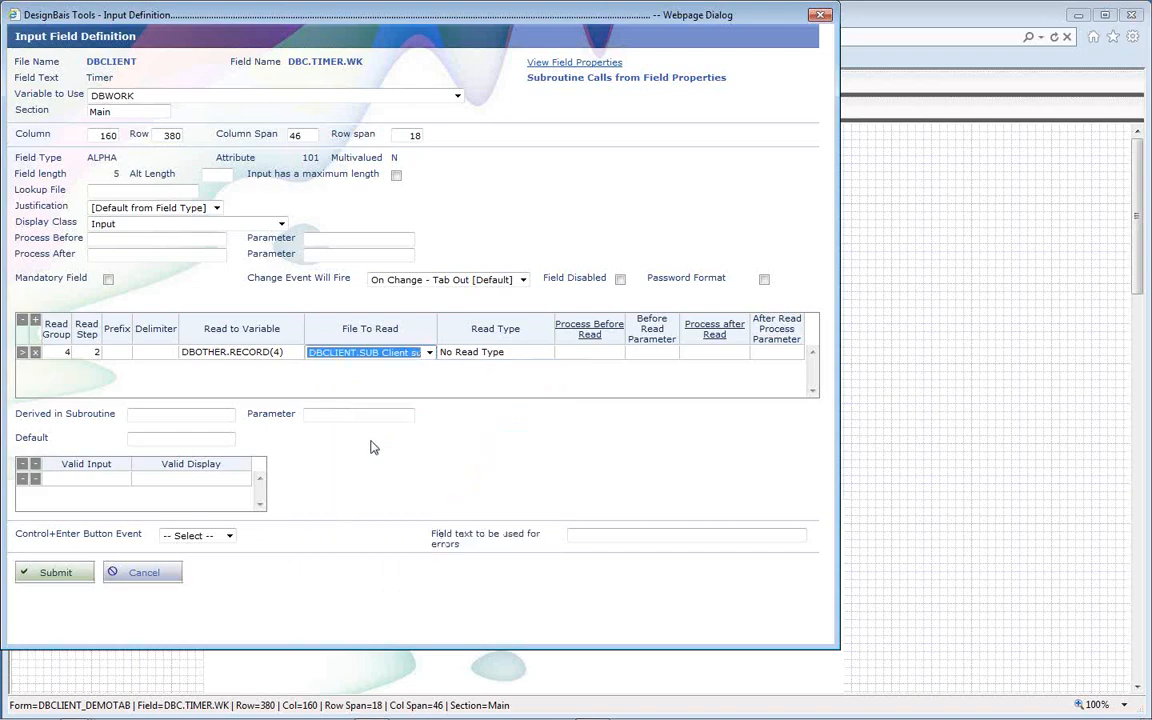
pyautogui.click(528, 355)
pyautogui.click(528, 355)
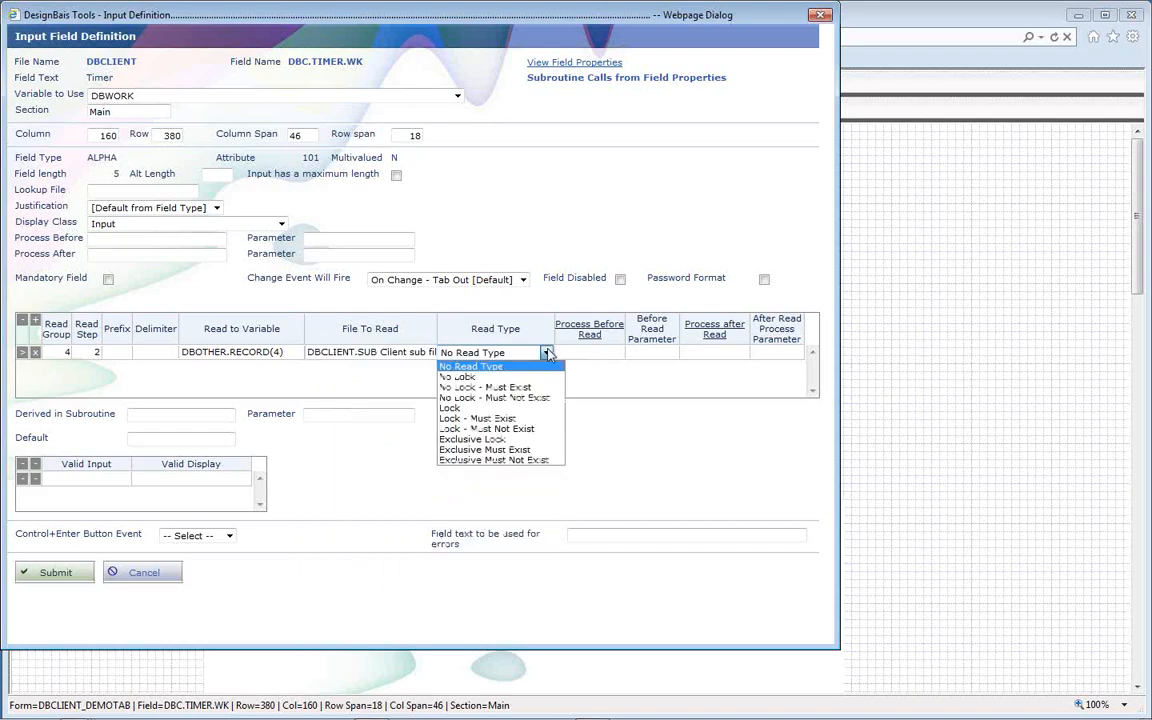
pyautogui.click(492, 388)
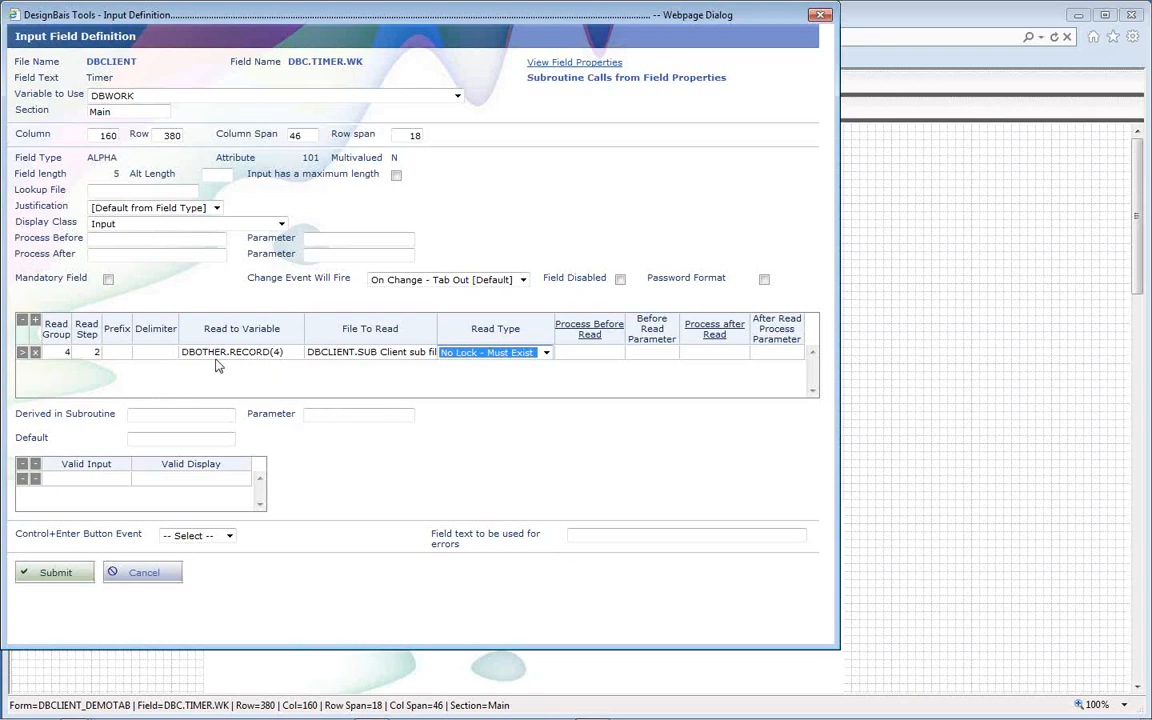
# - Review the available read variables, keep DBOTHER.RECORD(4), and submit the Timer field definition
pyautogui.click(290, 354)
pyautogui.click(296, 353)
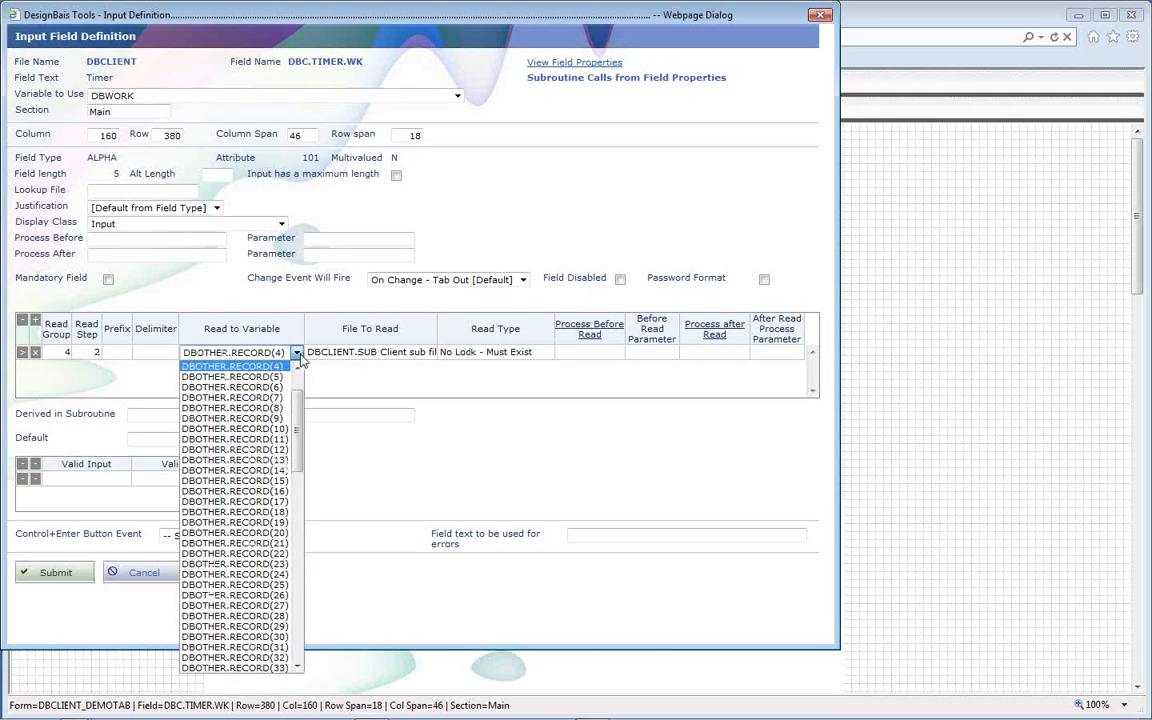
pyautogui.click(296, 353)
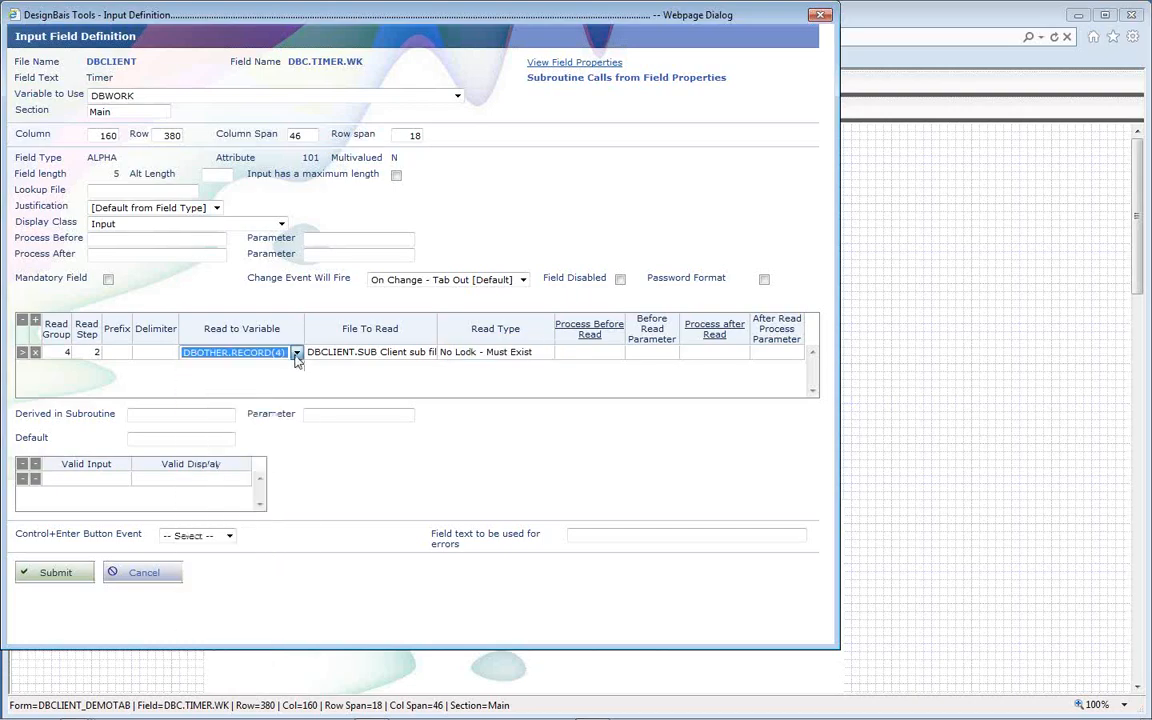
pyautogui.click(61, 352)
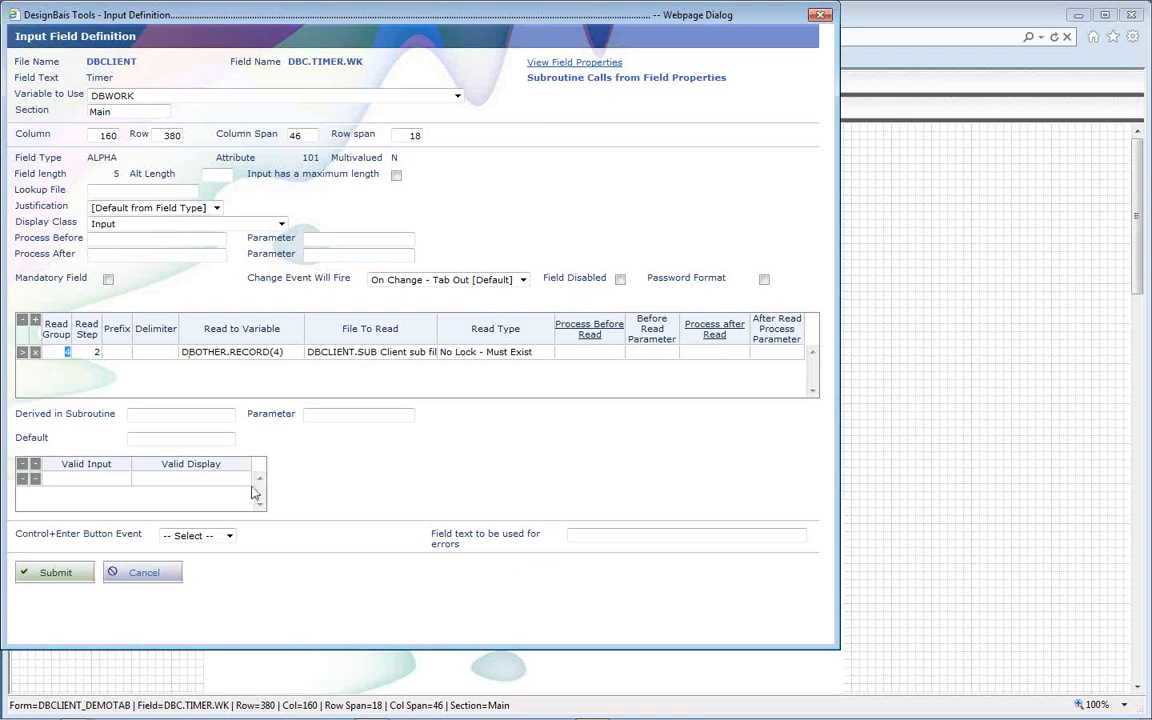
pyautogui.click(55, 578)
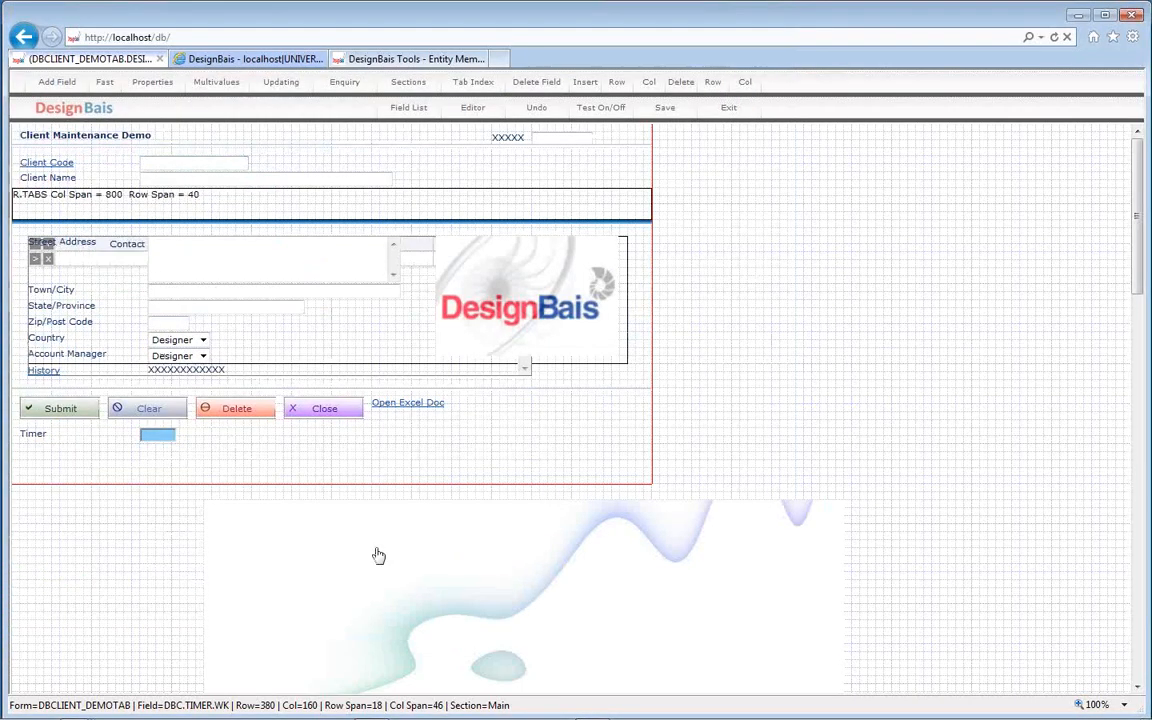
# - Check the Timer field's definition and add the DESC input field from the DBCLIENT.SUB file beneath it on the form
pyautogui.click(147, 87)
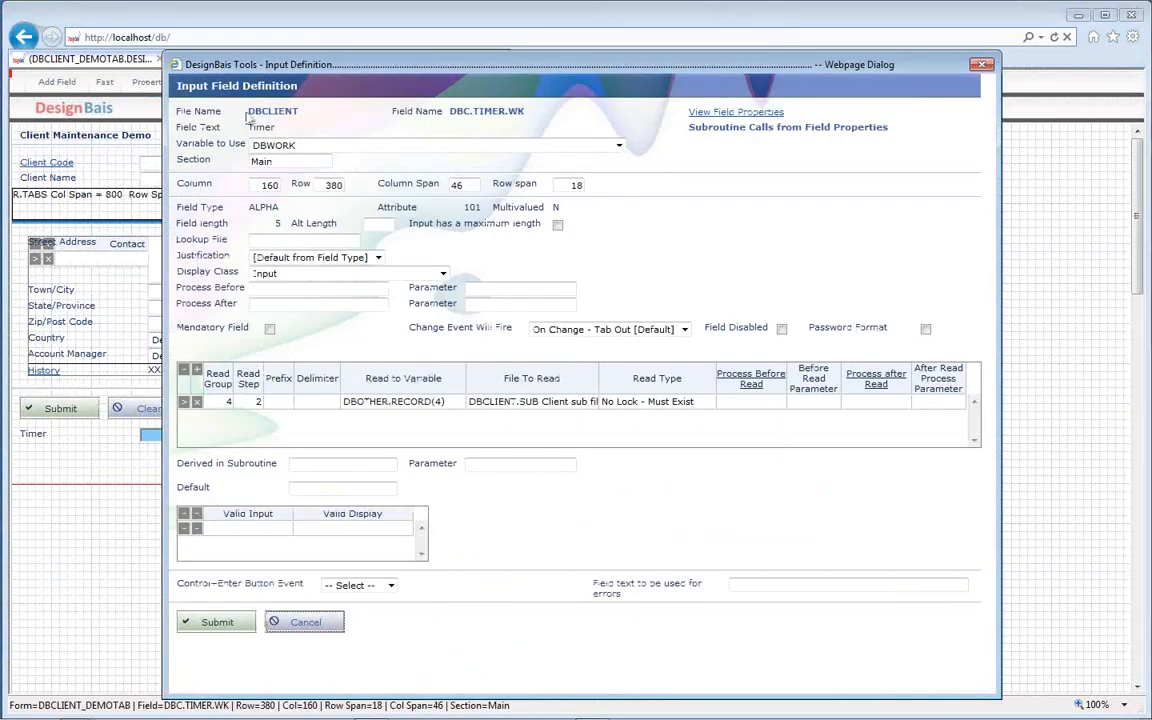
pyautogui.click(983, 65)
pyautogui.click(106, 84)
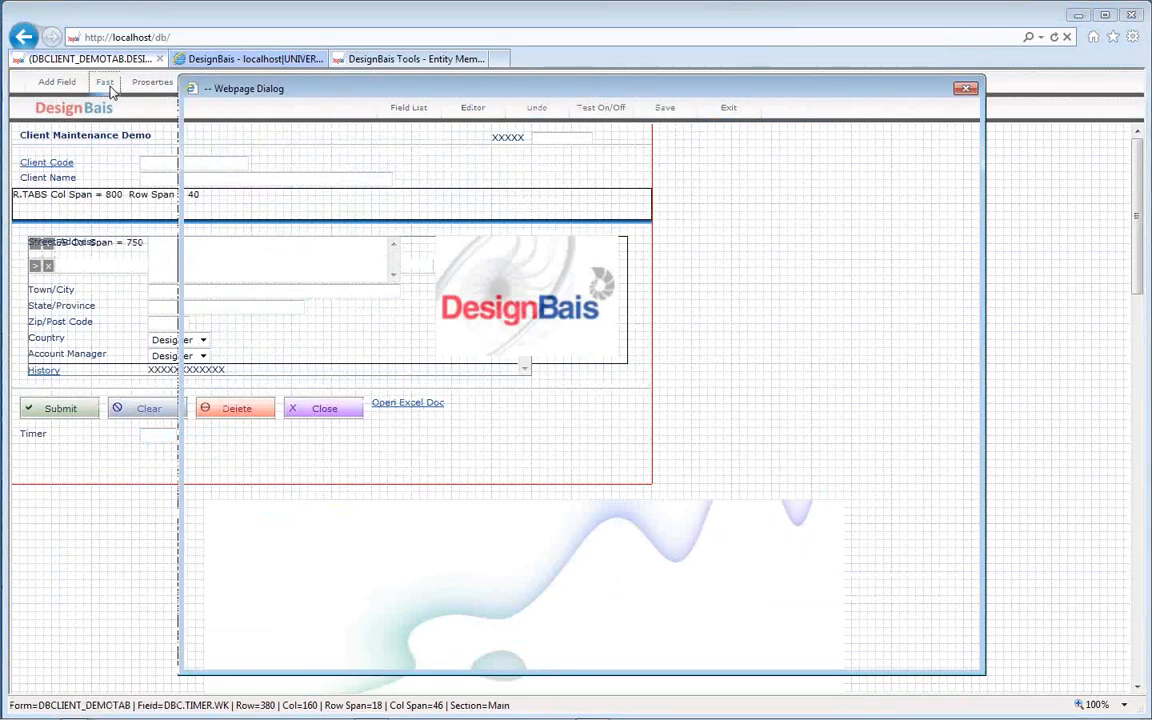
pyautogui.click(493, 139)
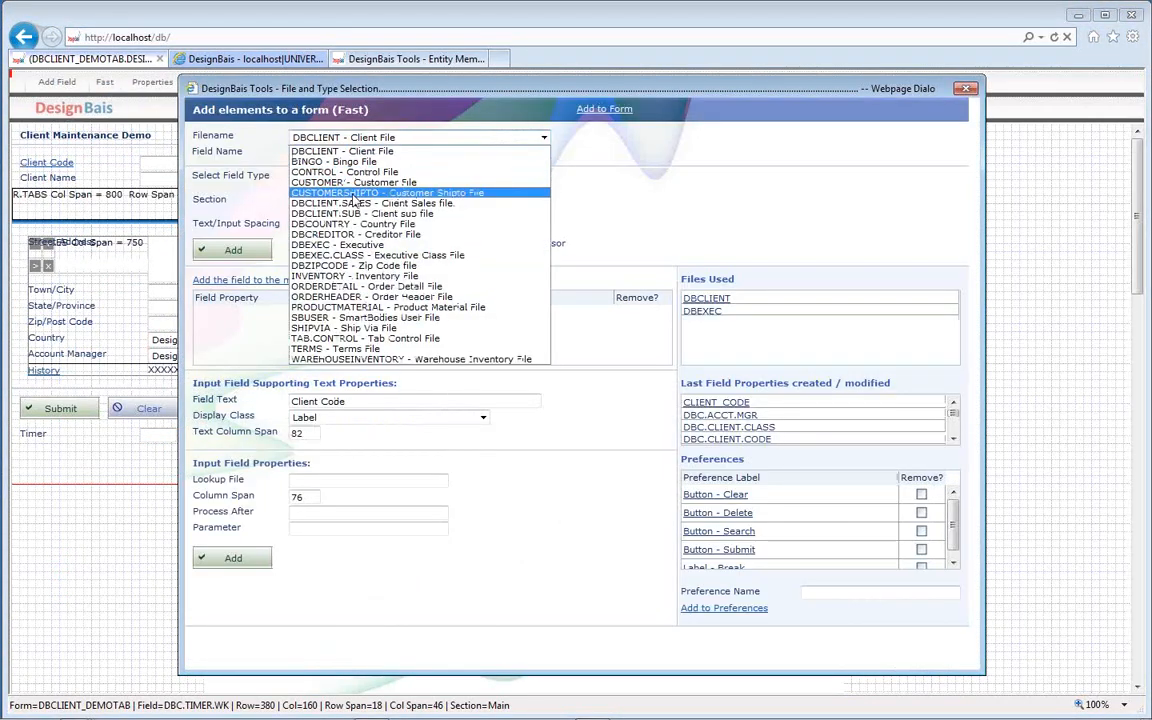
pyautogui.click(318, 213)
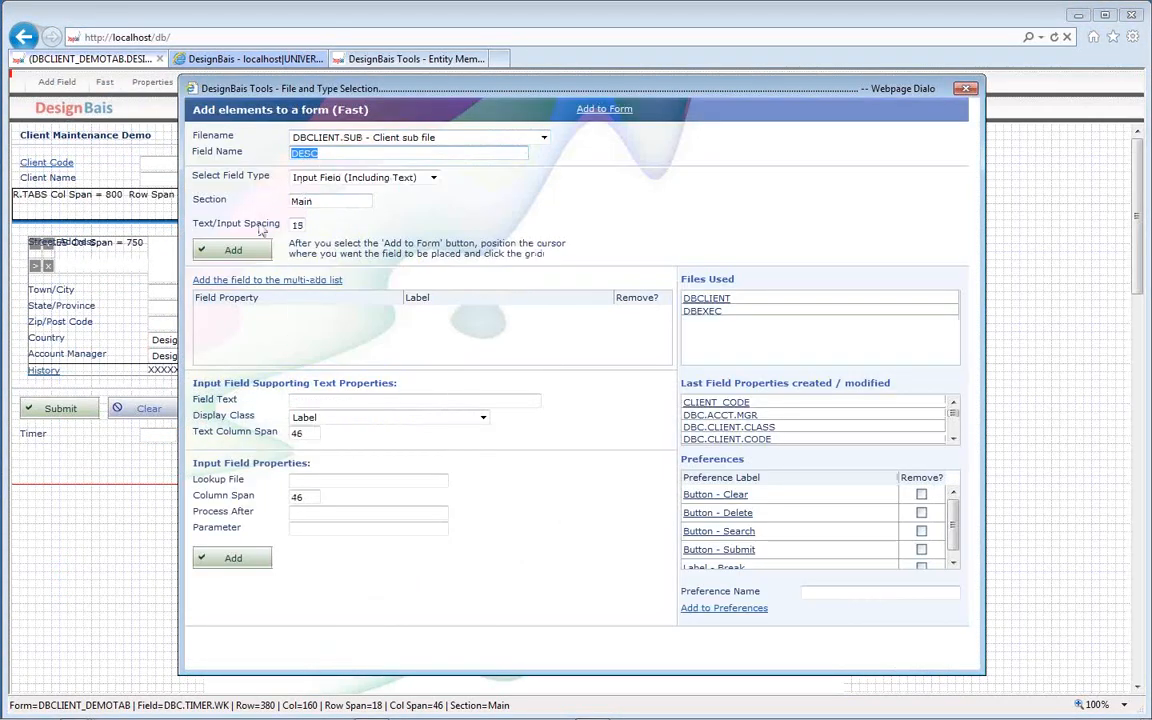
pyautogui.click(226, 558)
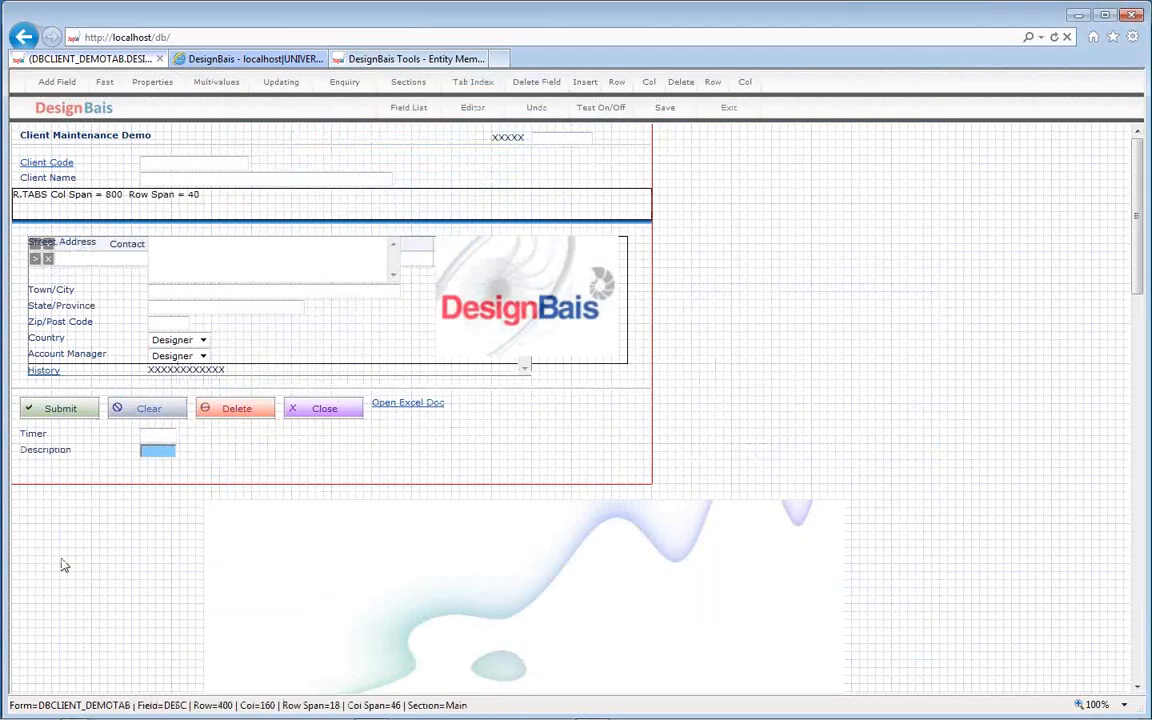
# - Set the Description field's column span to 200 in its input definition
pyautogui.doubleClick(157, 451)
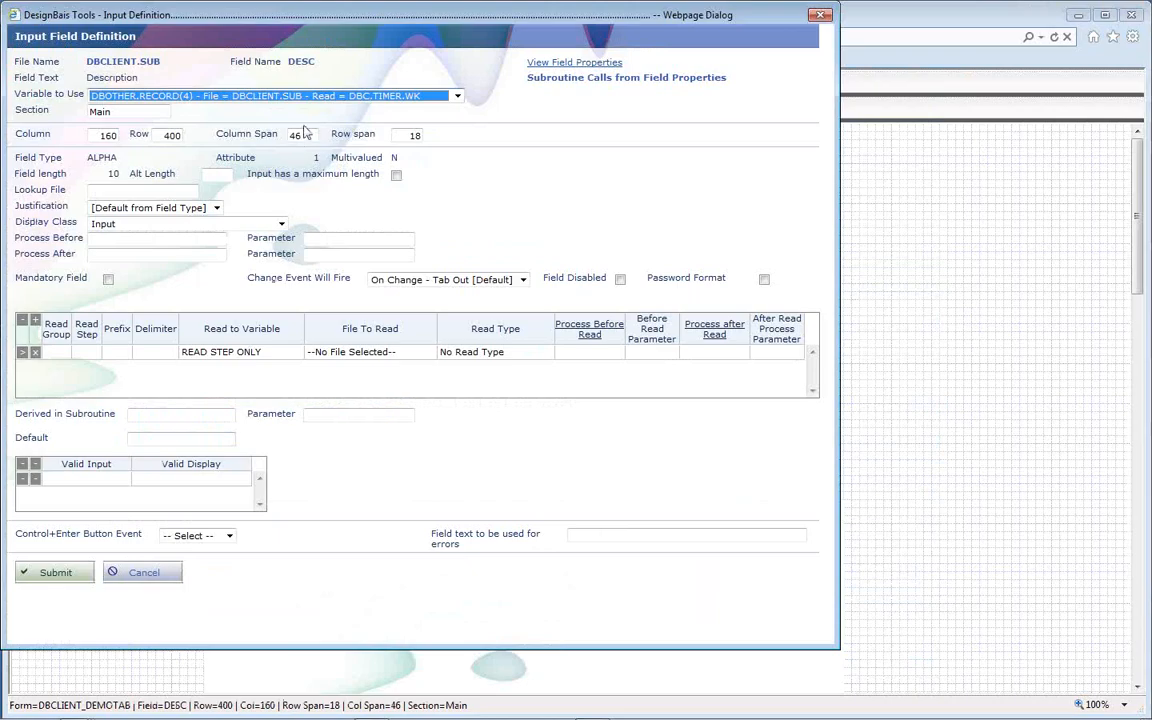
pyautogui.moveTo(304, 135); pyautogui.dragTo(265, 135)
pyautogui.write('100')
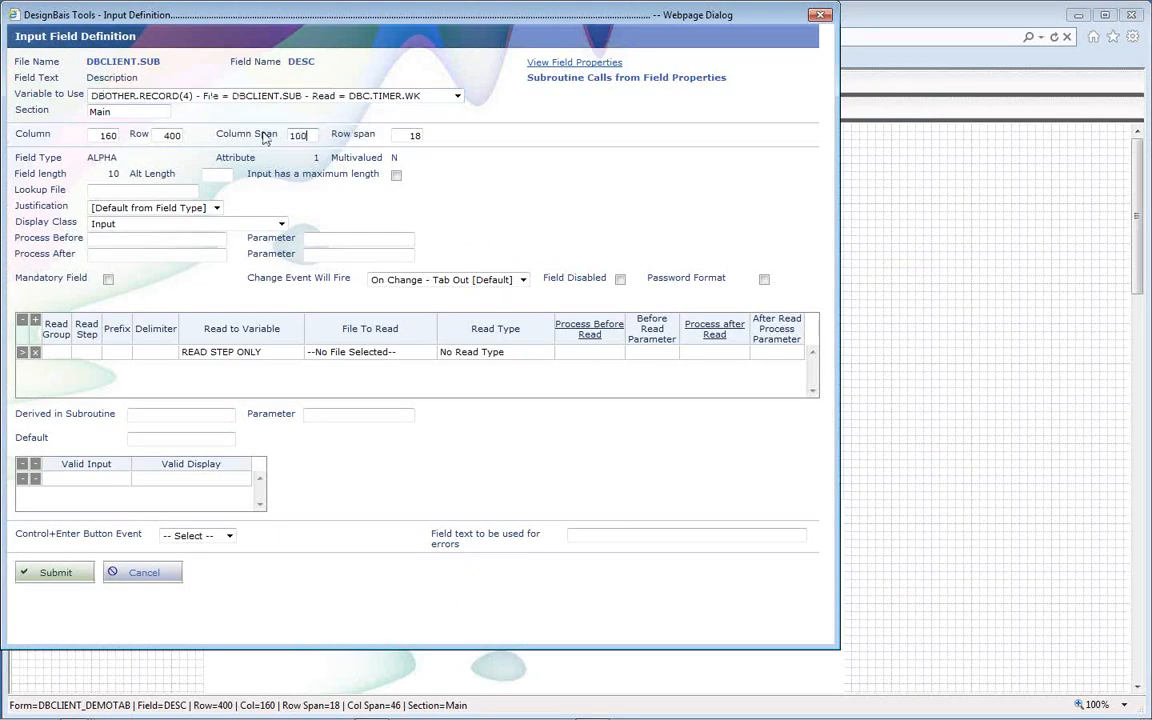
pyautogui.click(52, 572)
pyautogui.write('220')
pyautogui.press('Return')
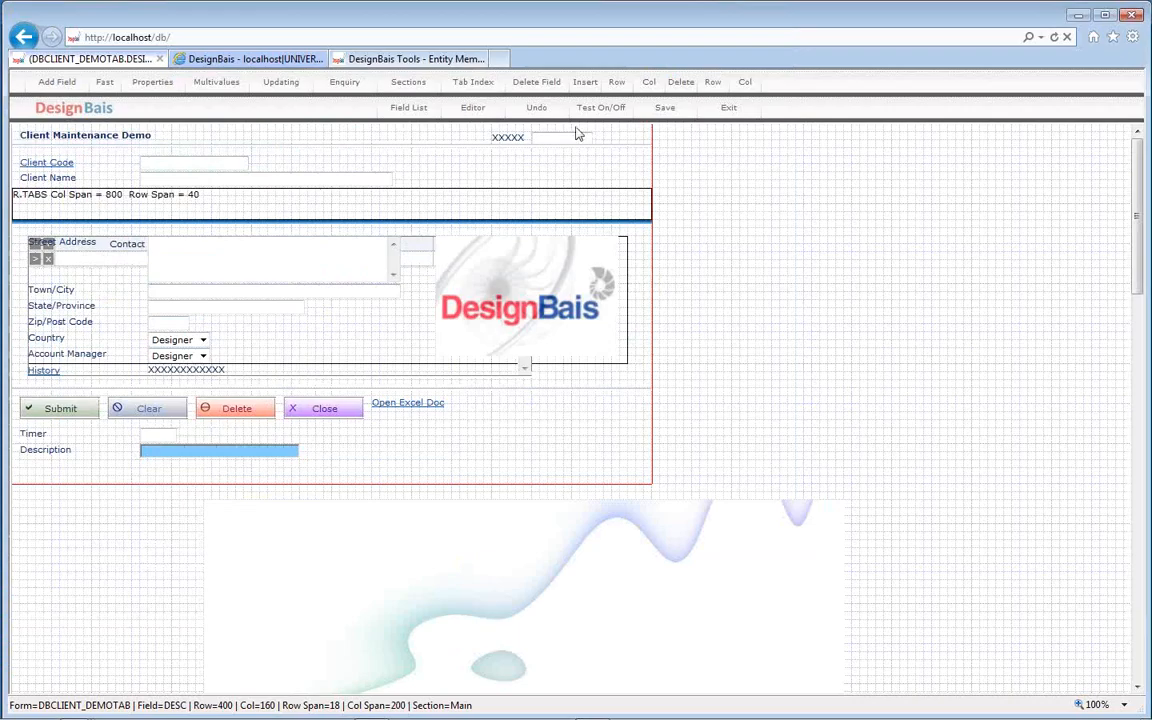
# - Test the form by loading a client by its client code and entering 1 in the Timer field to read the related record
pyautogui.click(604, 110)
pyautogui.write('c00100')
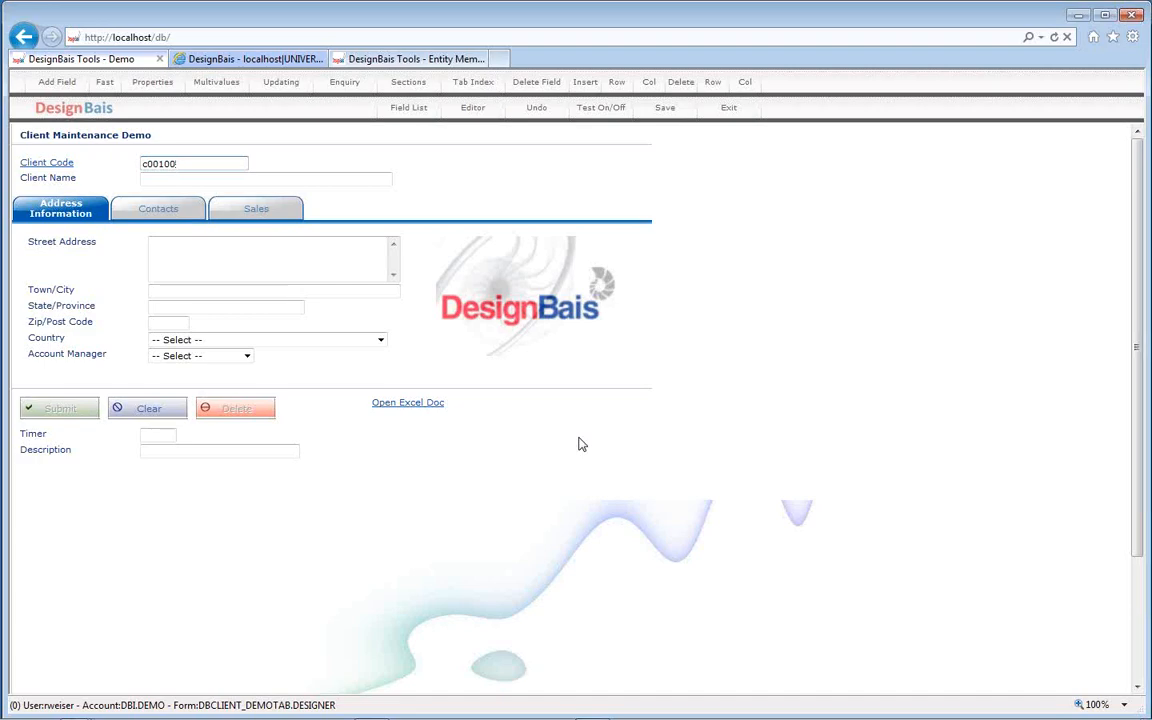
pyautogui.press('Tab')
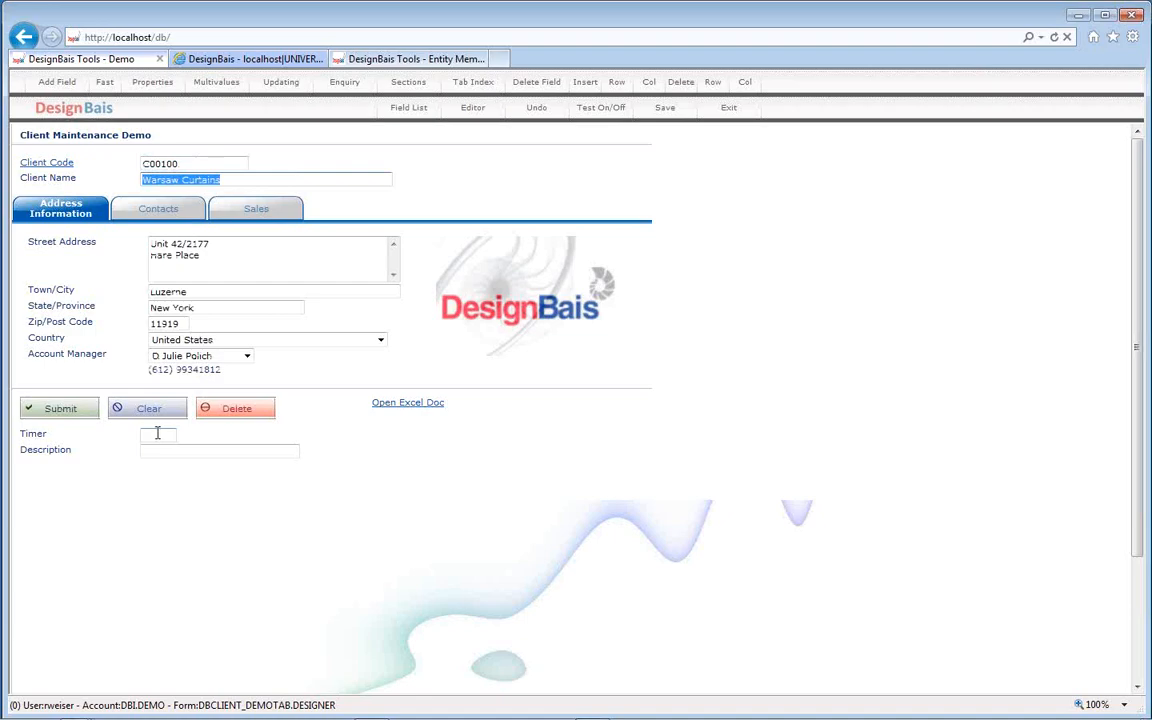
pyautogui.click(157, 433)
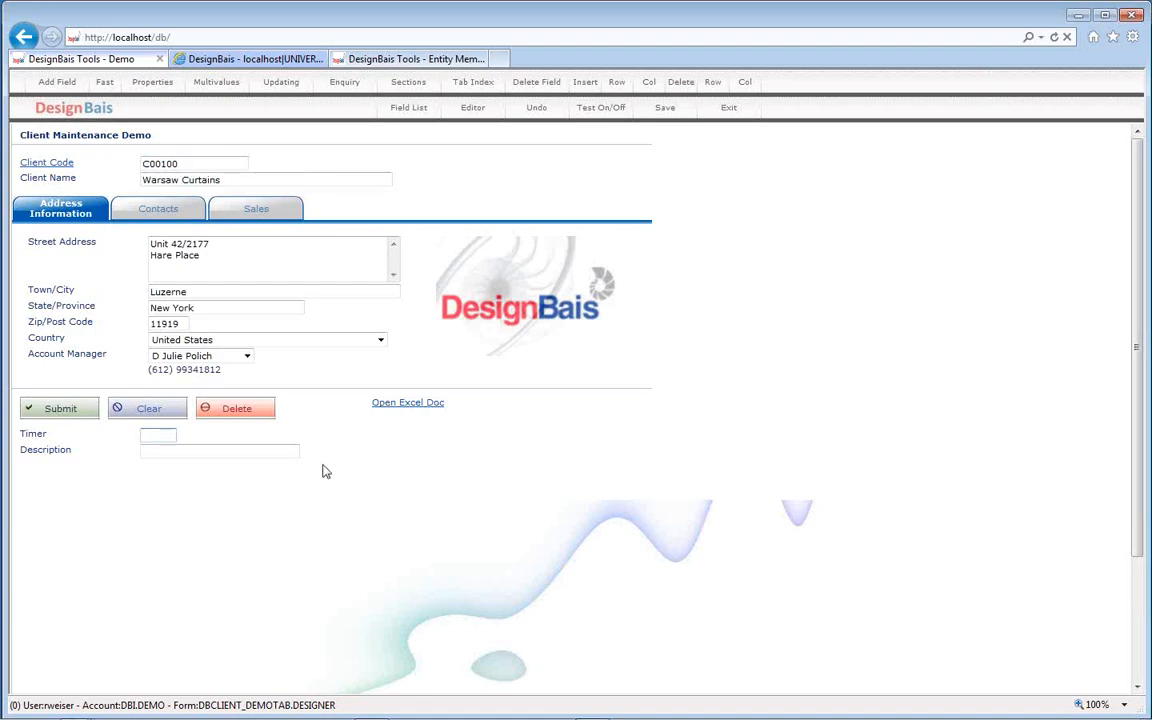
pyautogui.write('1')
pyautogui.press('Tab')
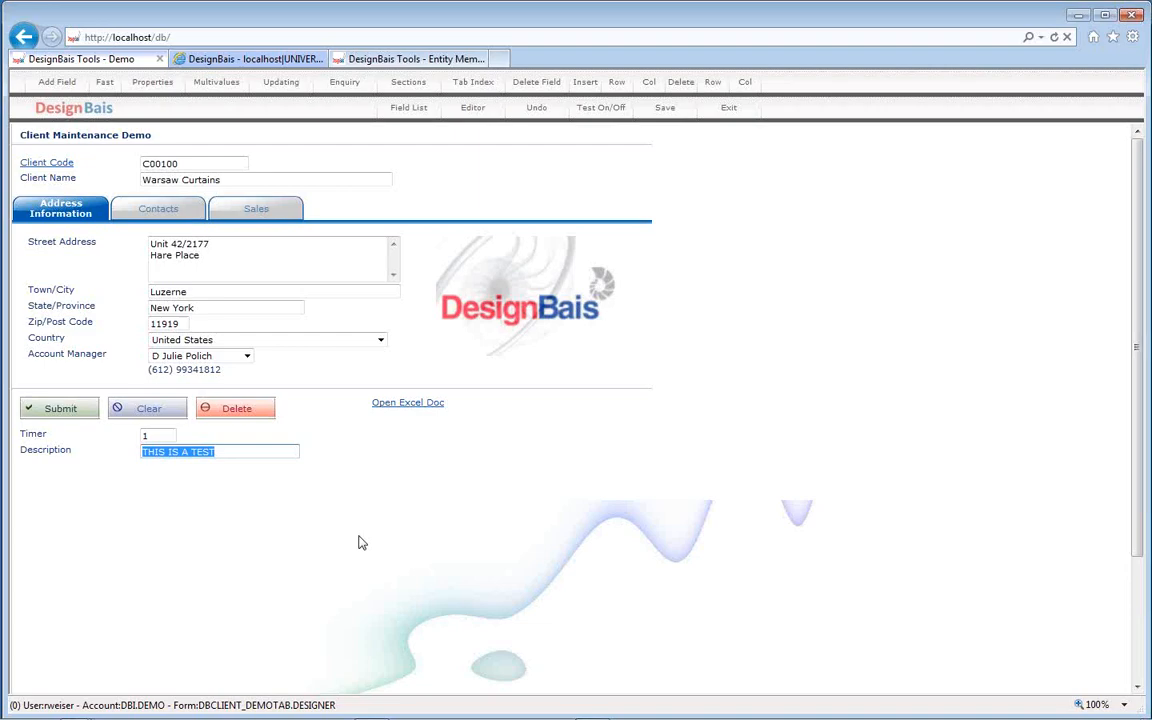
# - Leave test mode, select the Client Name field, and switch to the code editor page
pyautogui.click(601, 110)
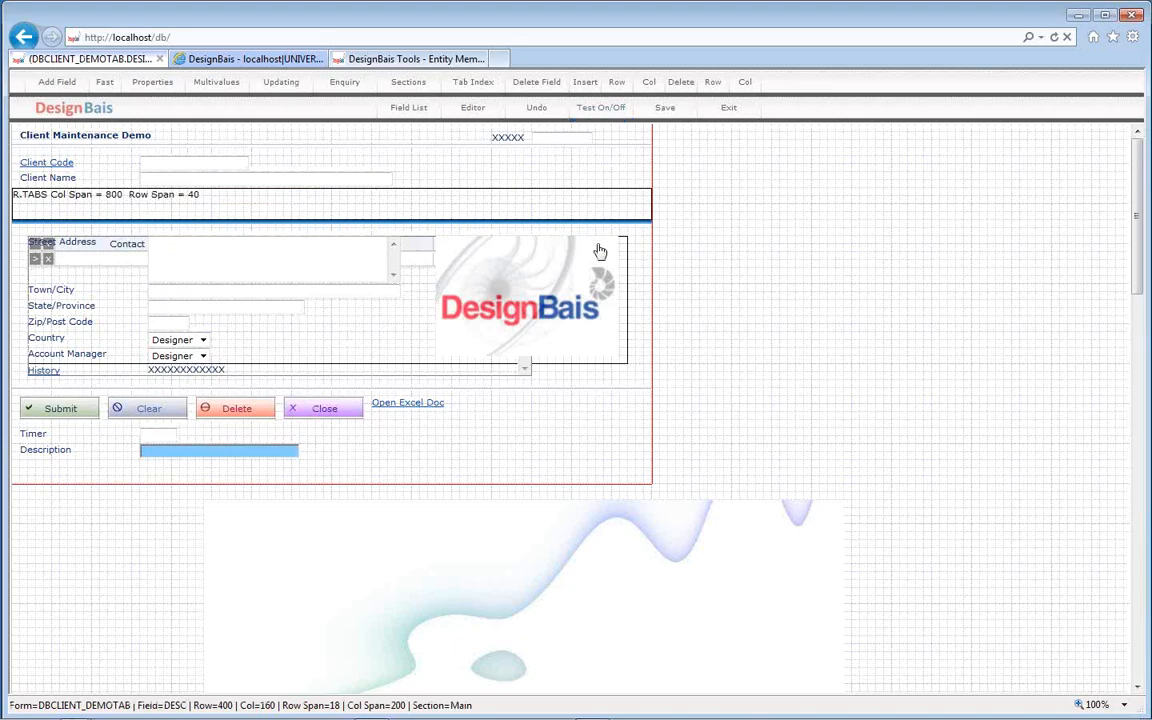
pyautogui.click(236, 180)
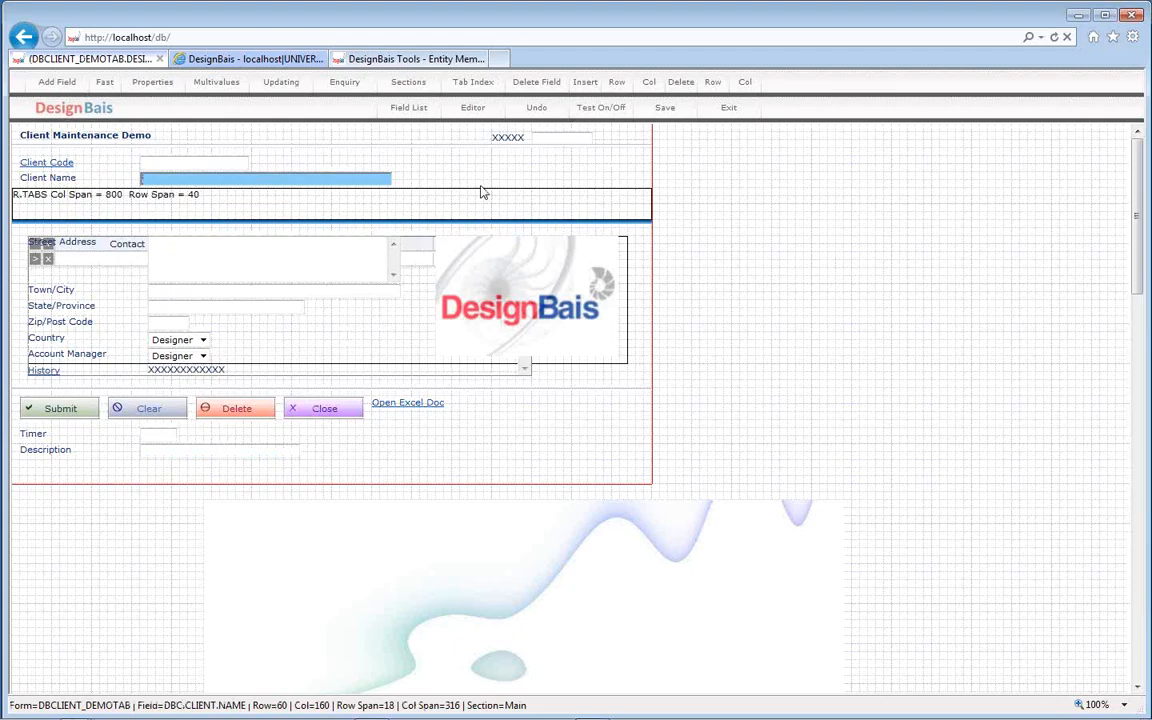
pyautogui.click(247, 58)
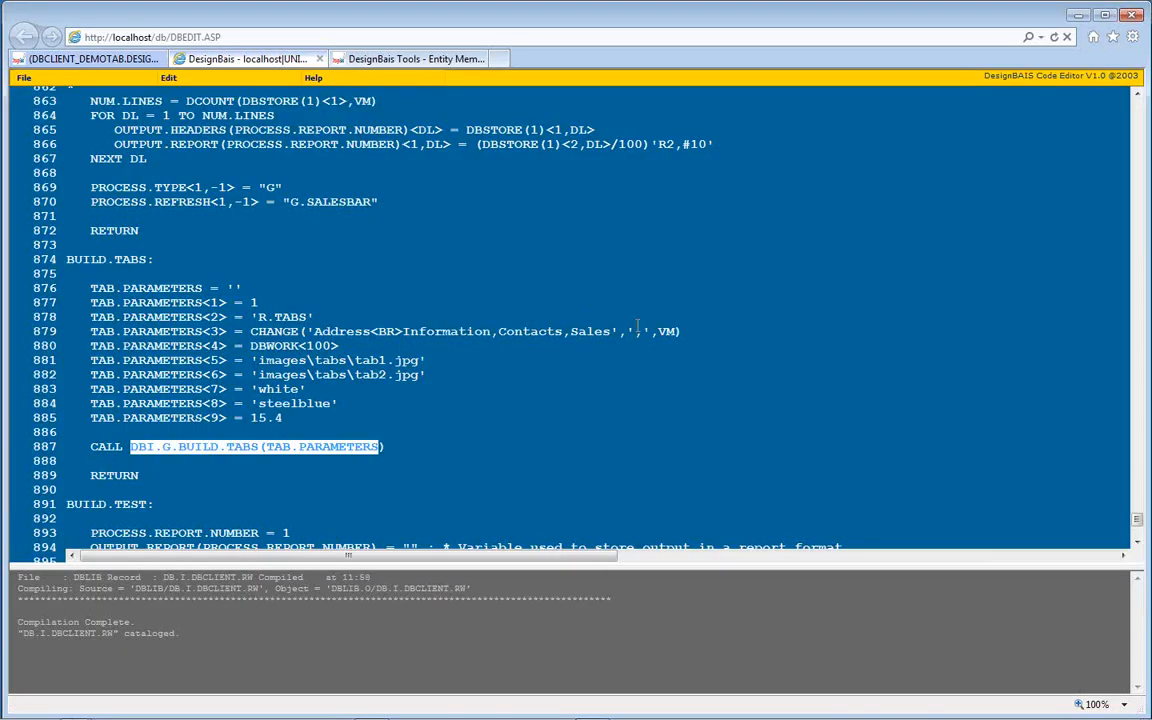
# - Check the Process After subroutine in the Client Name field's input definition, leaving the definition unchanged
pyautogui.click(528, 416)
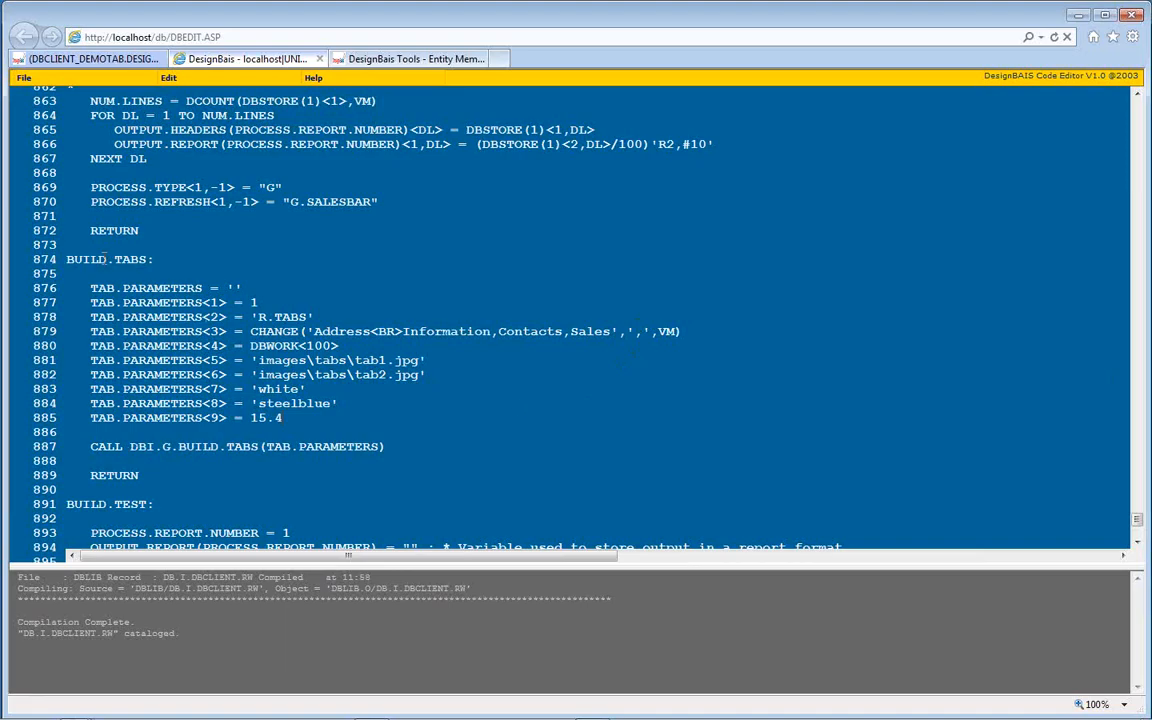
pyautogui.click(90, 58)
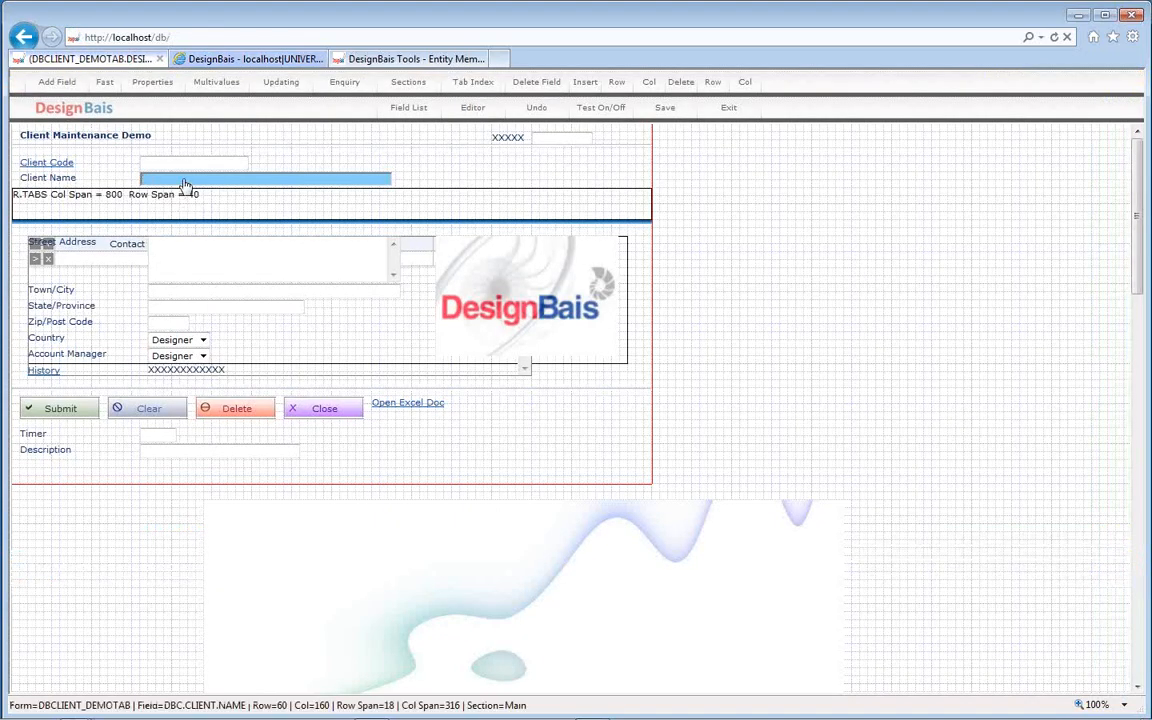
pyautogui.click(146, 84)
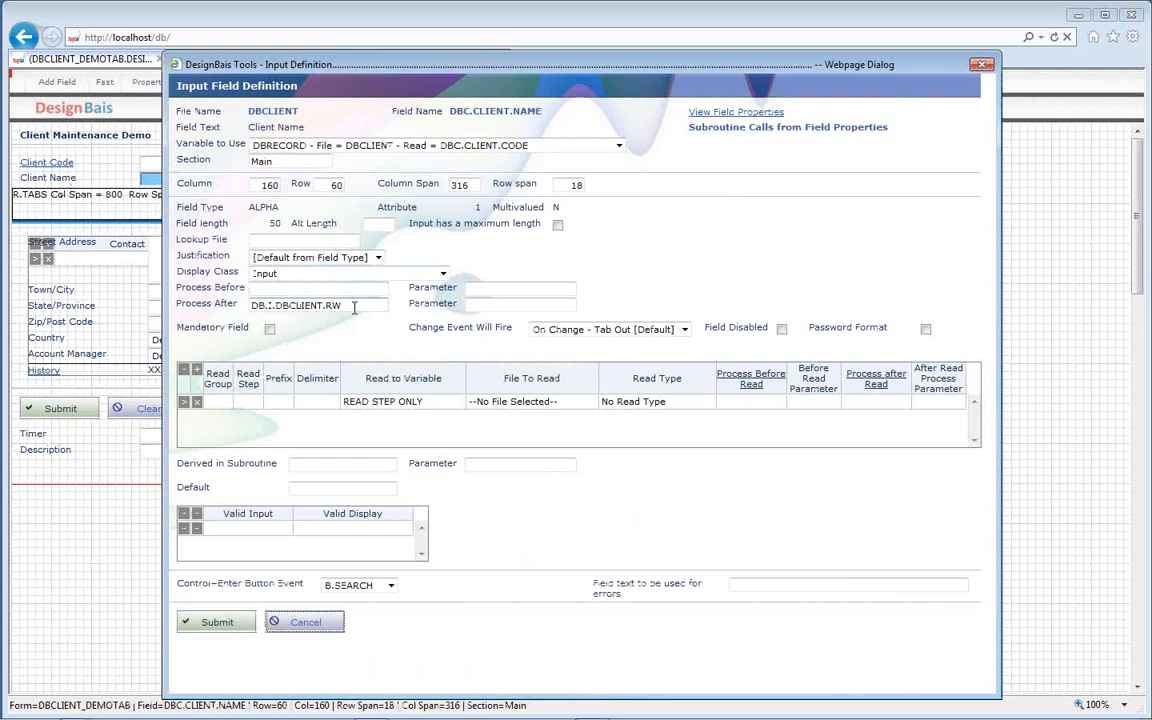
pyautogui.moveTo(354, 307); pyautogui.dragTo(250, 307)
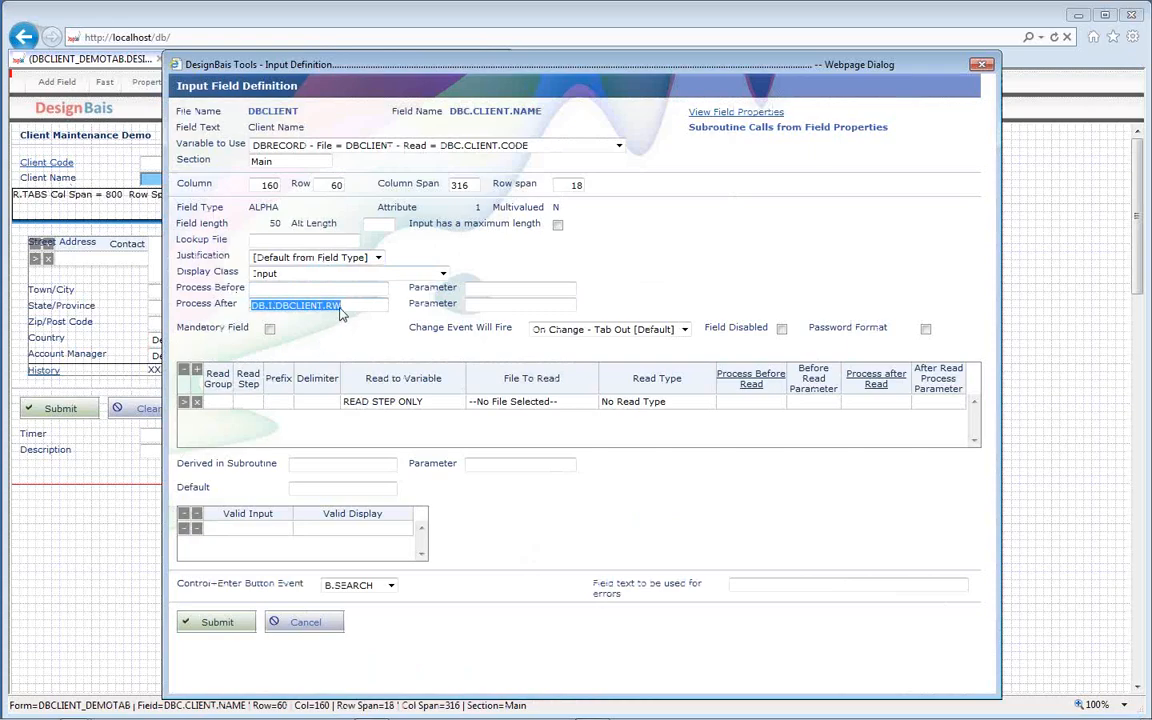
pyautogui.click(284, 623)
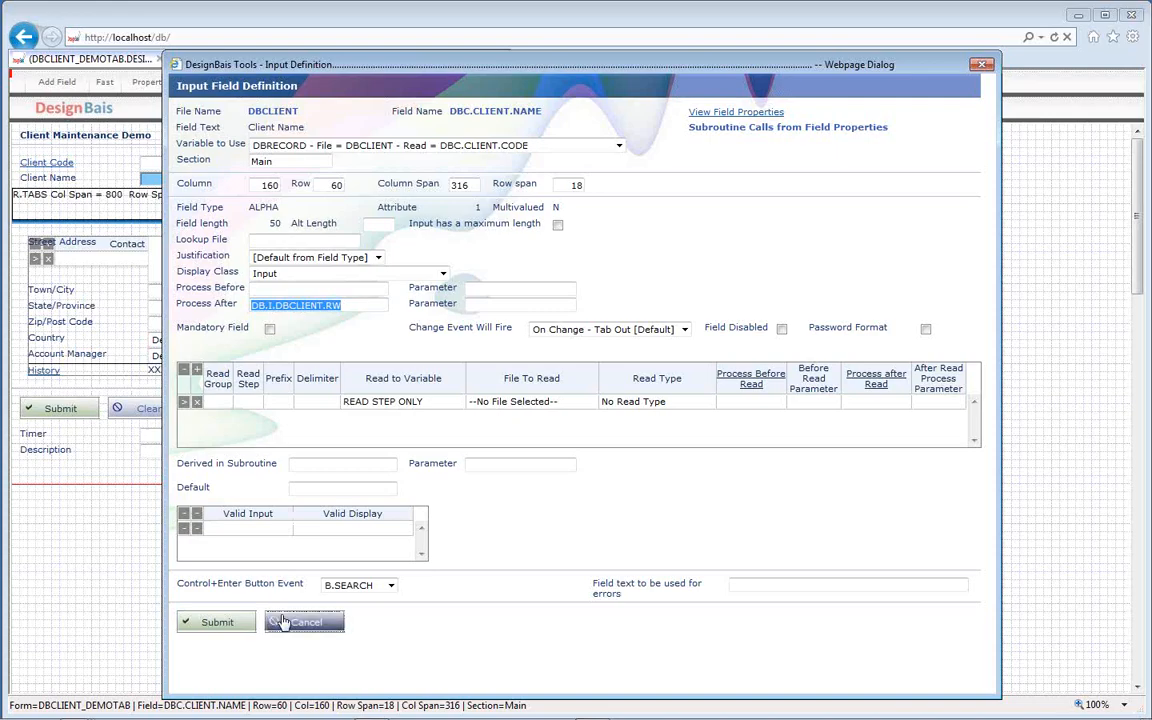
# - Find the VALIDATION: section of the subroutine code and highlight the DBC.CLIENT.NAME event source case within it
pyautogui.click(250, 58)
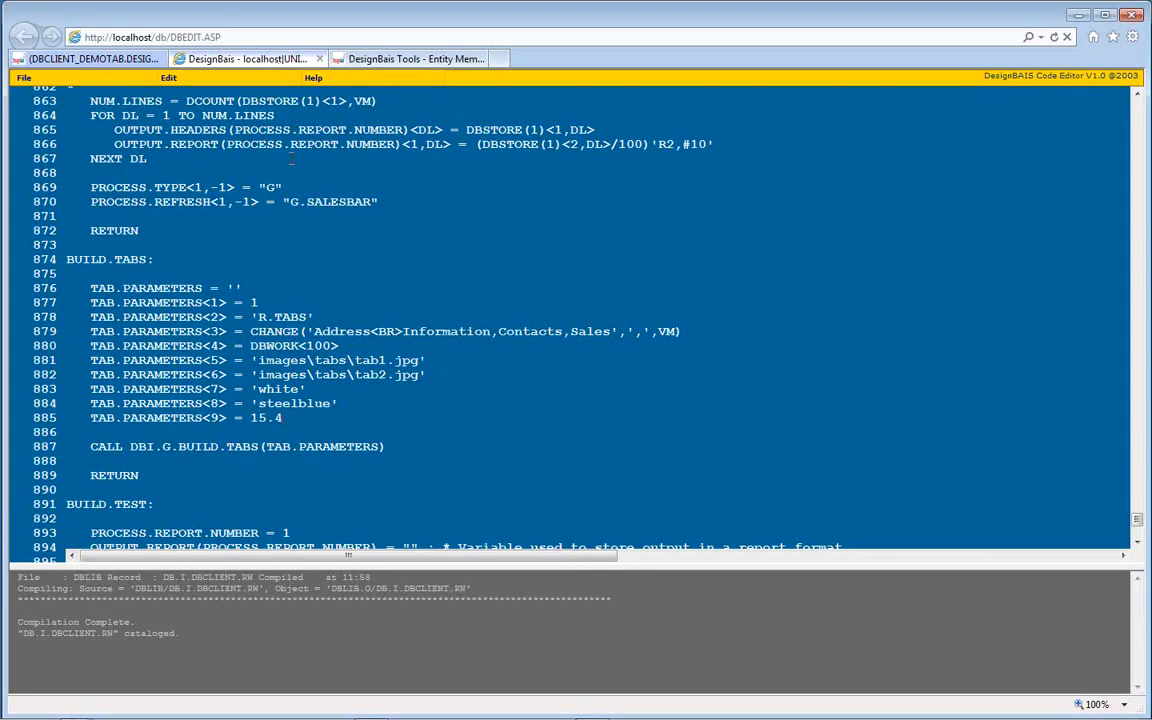
pyautogui.hotkey('ctrl', 'Home')
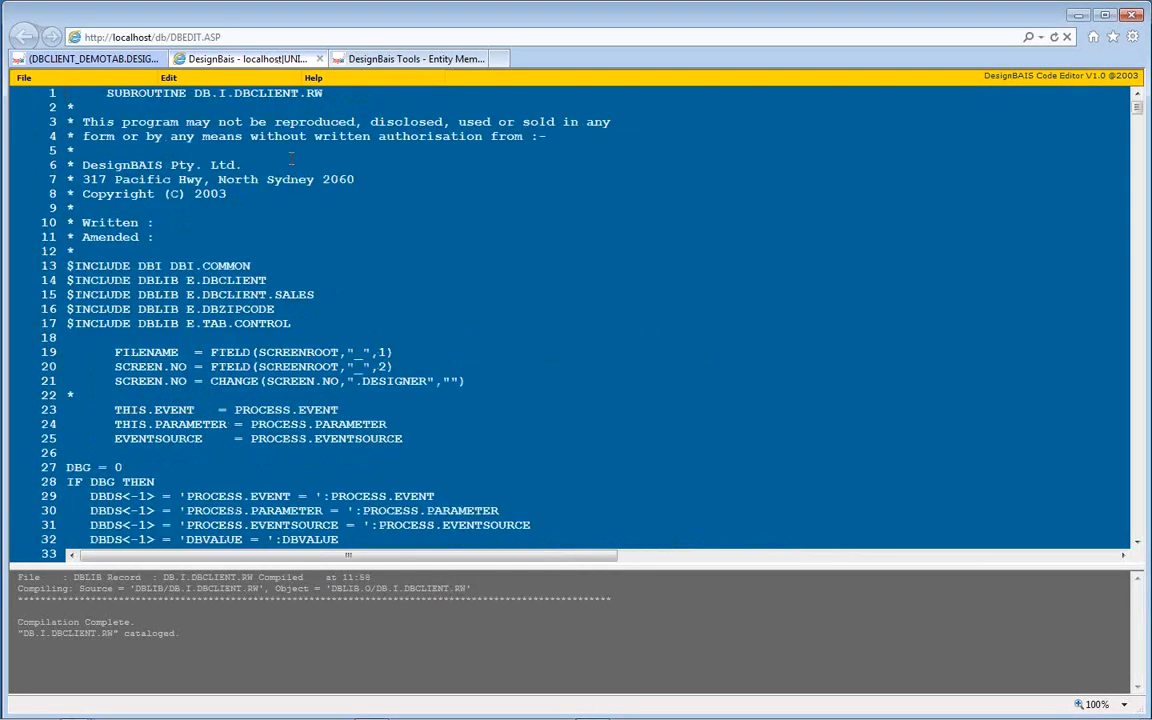
pyautogui.hotkey('ctrl', 'f')
pyautogui.write('validation')
pyautogui.press('Return')
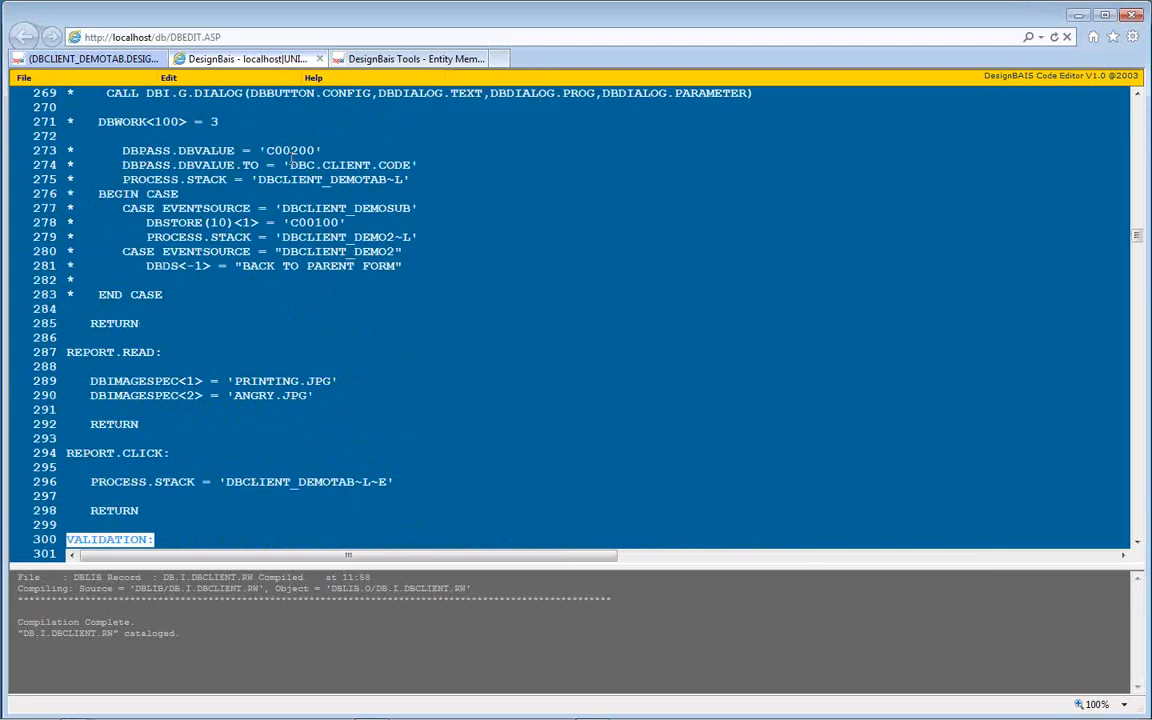
pyautogui.scroll(-13, 291, 163)
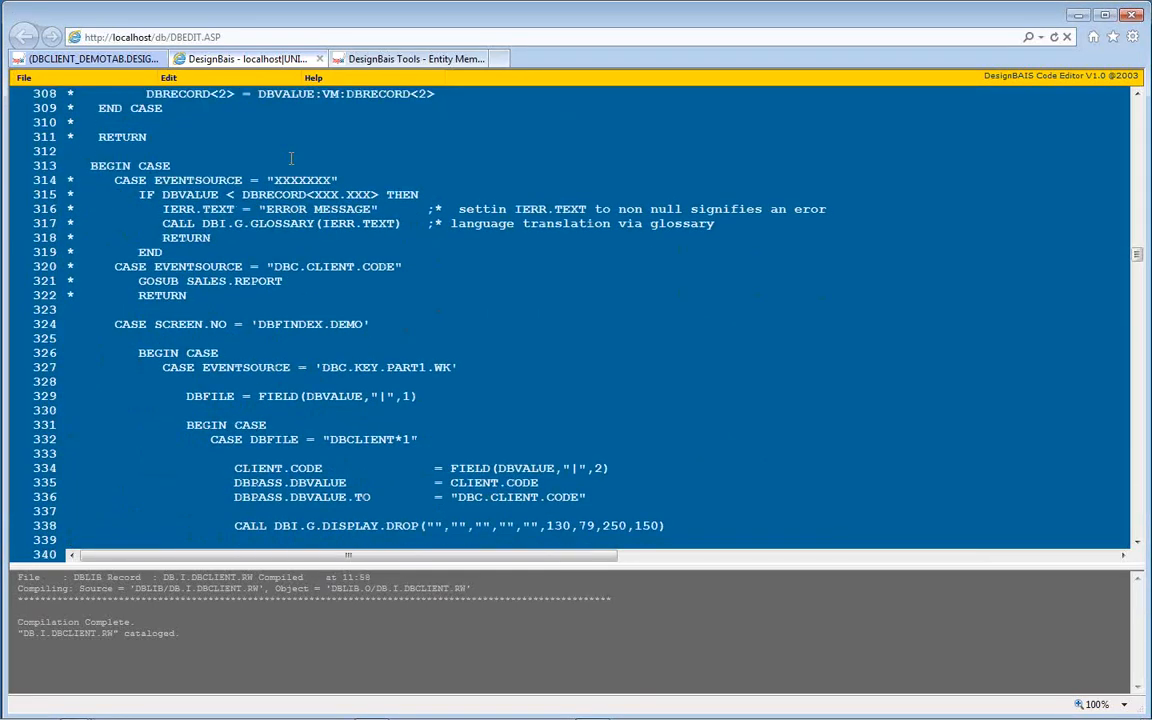
pyautogui.scroll(-8, 281, 287)
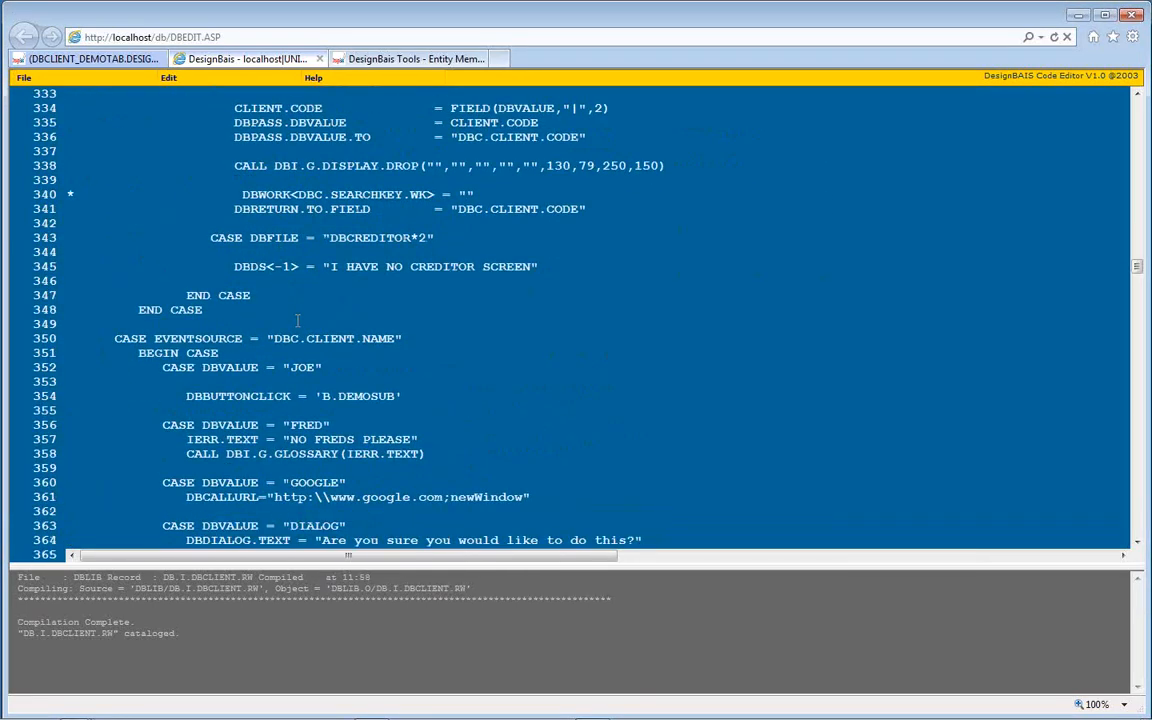
pyautogui.doubleClick(174, 337)
pyautogui.moveTo(267, 338); pyautogui.dragTo(411, 341)
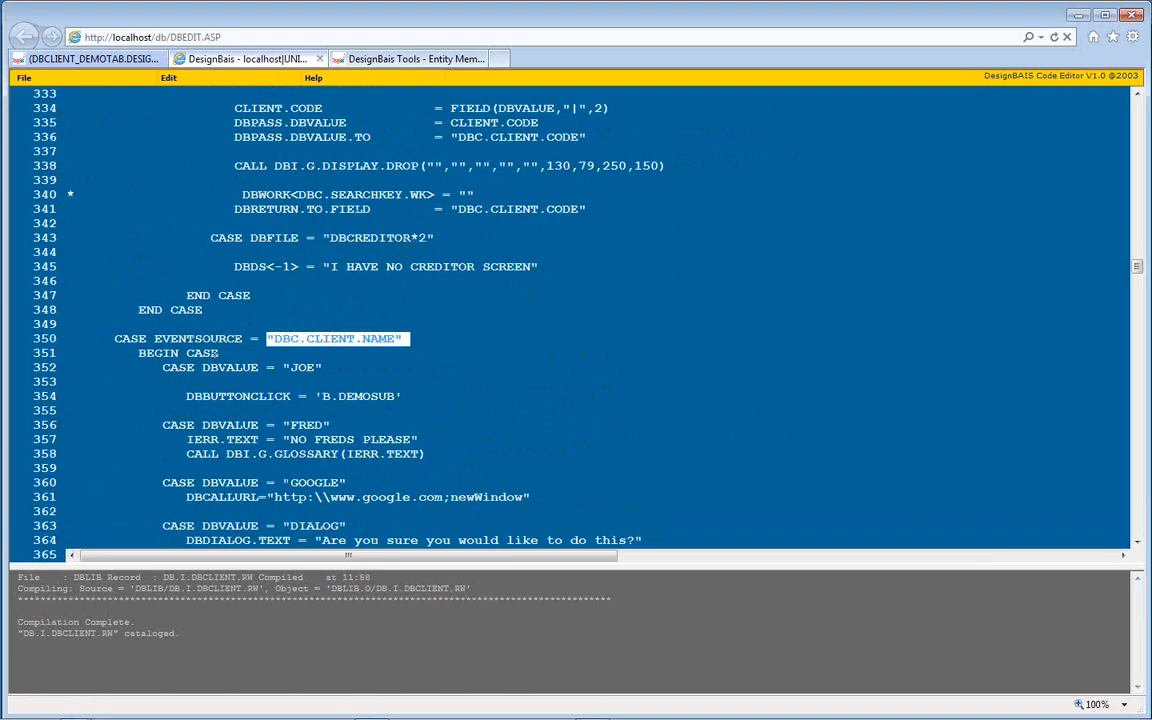
# - Examine the first DBVALUE case under DBC.CLIENT.NAME, highlighting the DBVALUE variable, its comparison value and DBBUTTONCLICK
pyautogui.doubleClick(230, 367)
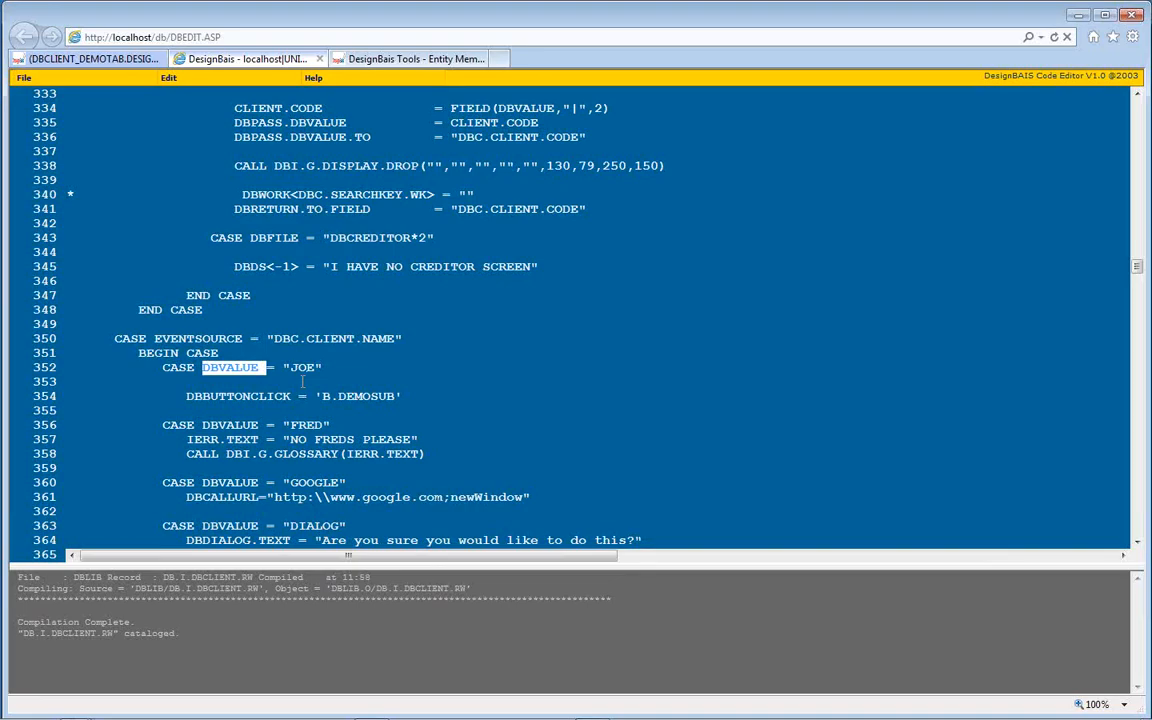
pyautogui.click(302, 367)
pyautogui.doubleClick(302, 367)
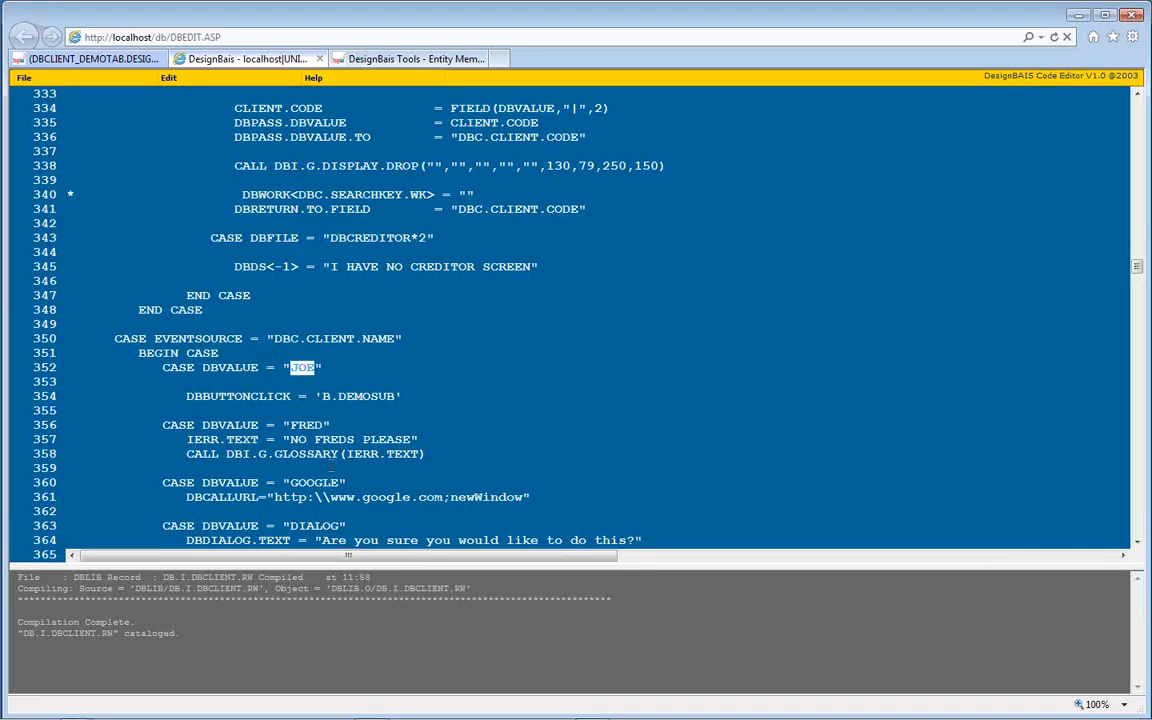
pyautogui.click(240, 396)
pyautogui.doubleClick(240, 396)
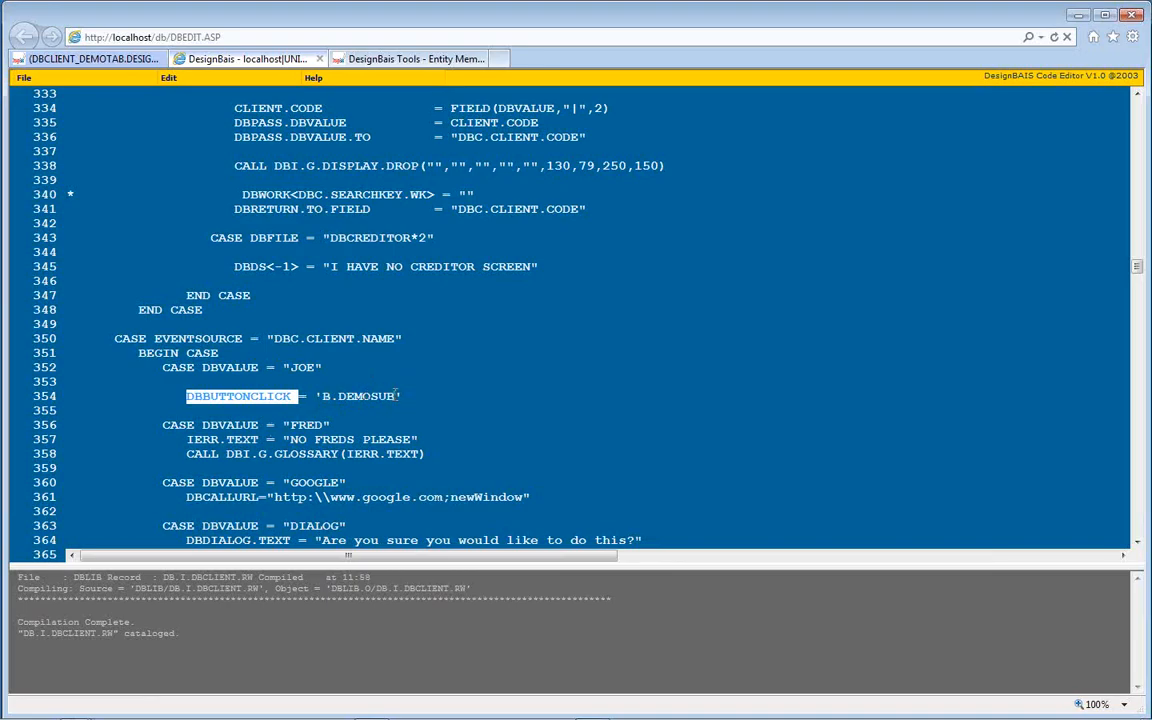
# - Check the Process After subroutine in the History button's definition on the form, then cancel the definition
pyautogui.click(135, 58)
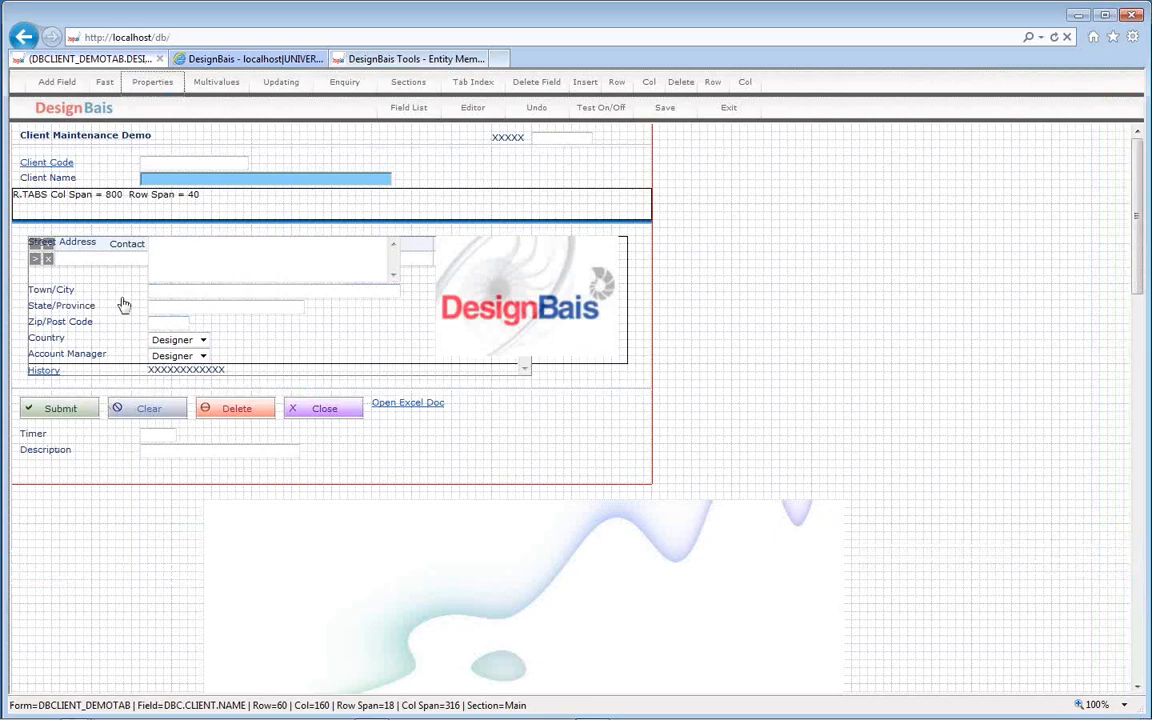
pyautogui.click(48, 374)
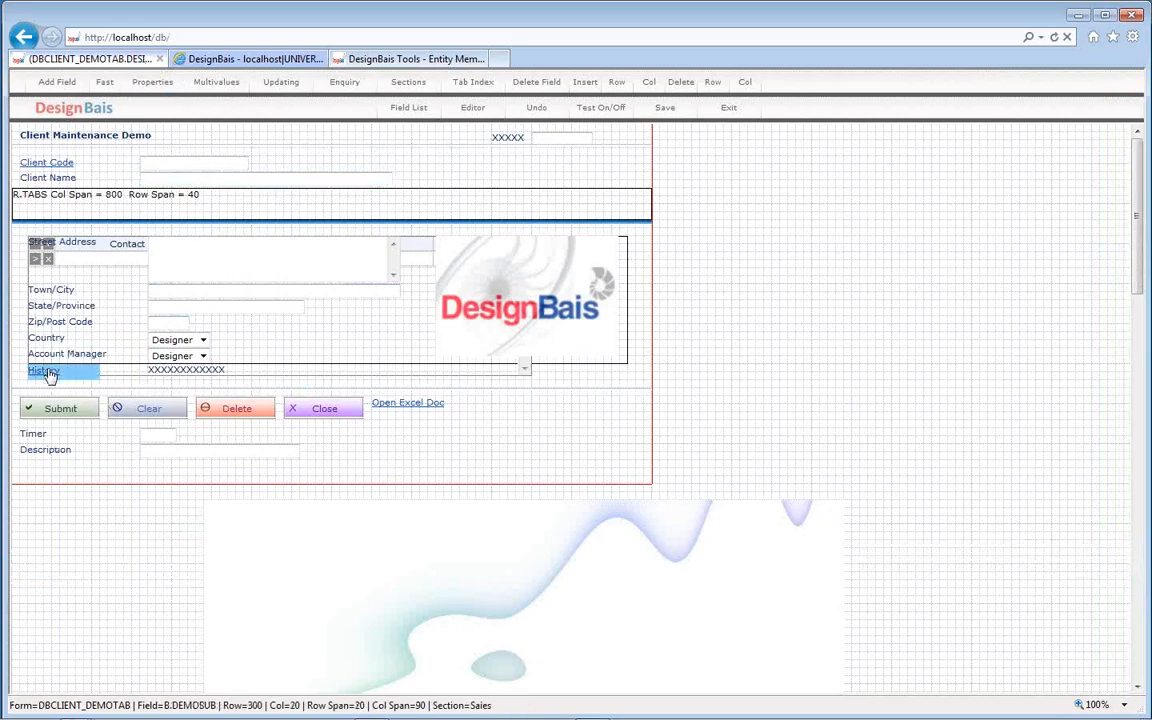
pyautogui.doubleClick(48, 374)
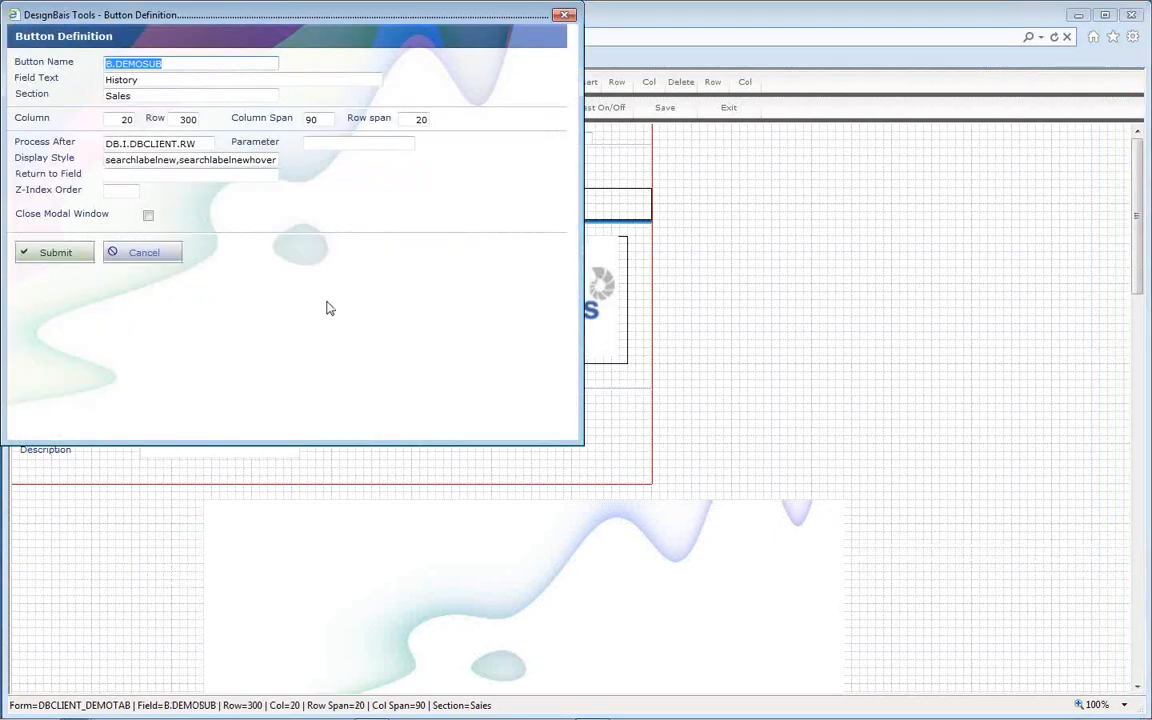
pyautogui.click(202, 145)
pyautogui.moveTo(202, 145); pyautogui.dragTo(60, 133)
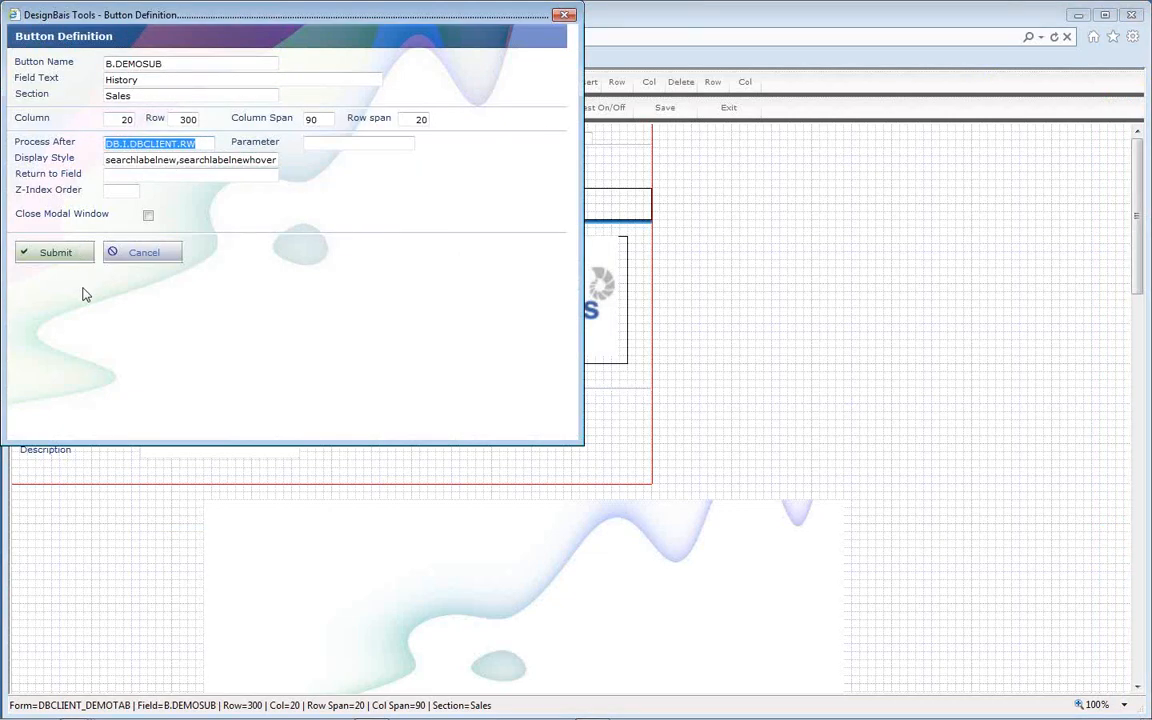
pyautogui.click(135, 254)
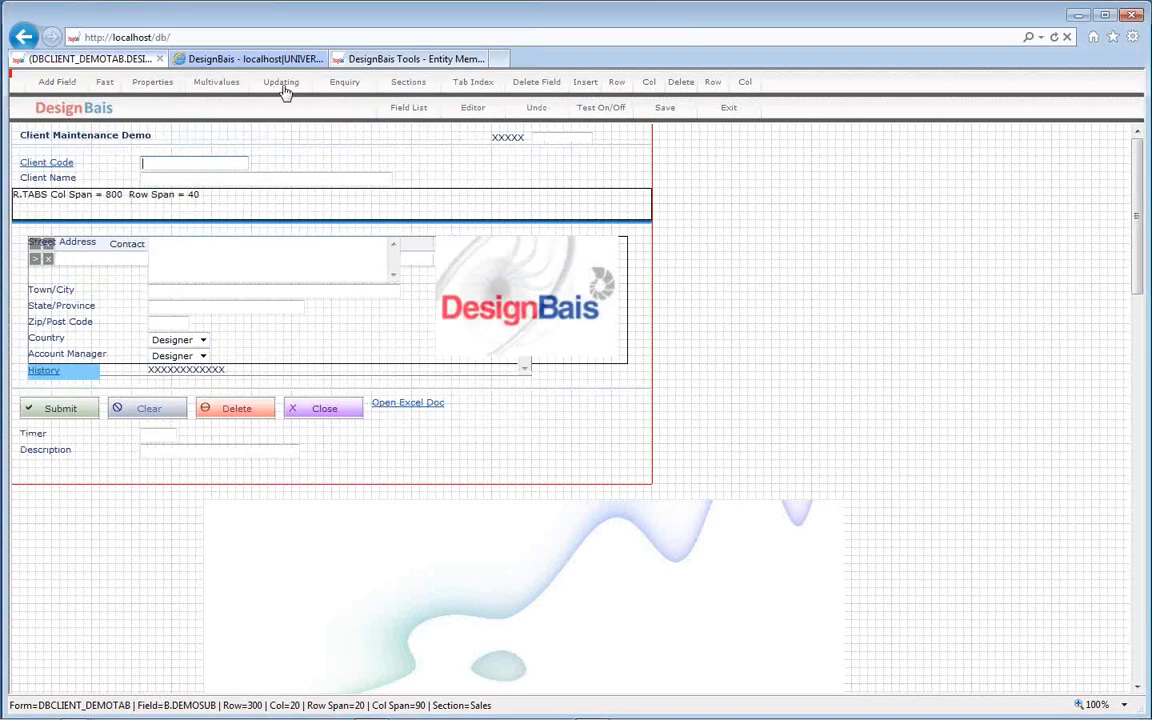
# - Search the subroutine code from its first line for the BUTTON: label
pyautogui.click(276, 64)
pyautogui.hotkey('ctrl', 'Home')
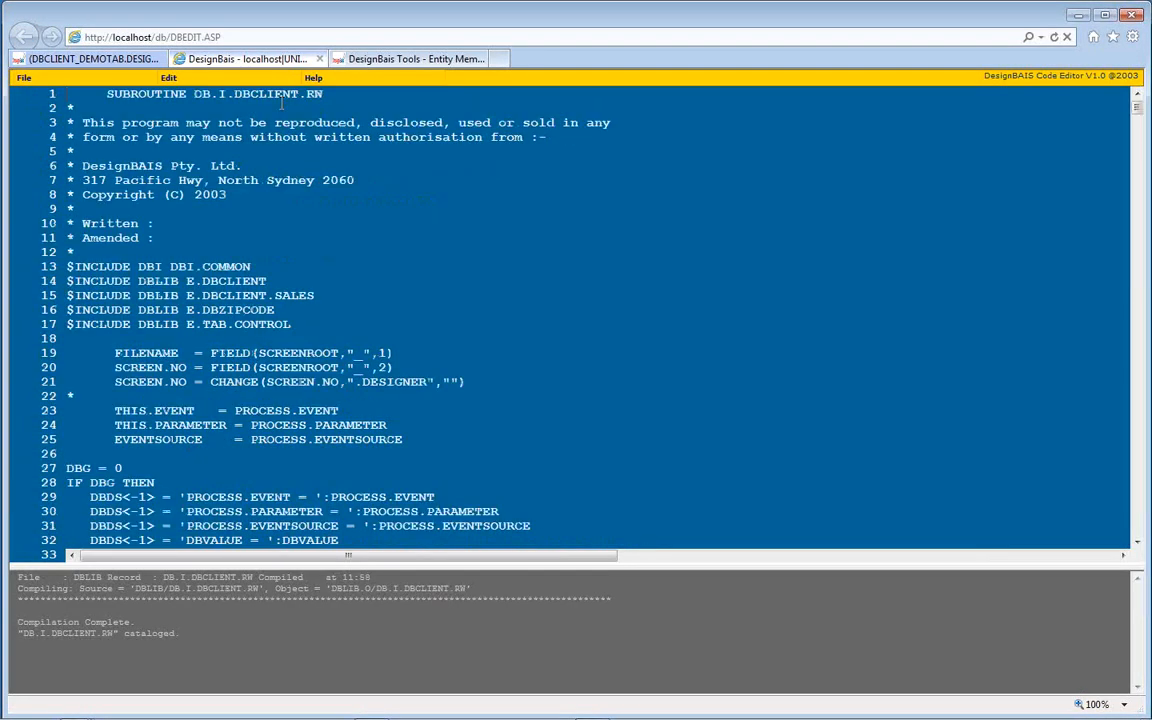
pyautogui.hotkey('ctrl', 'f')
pyautogui.write('buttons')
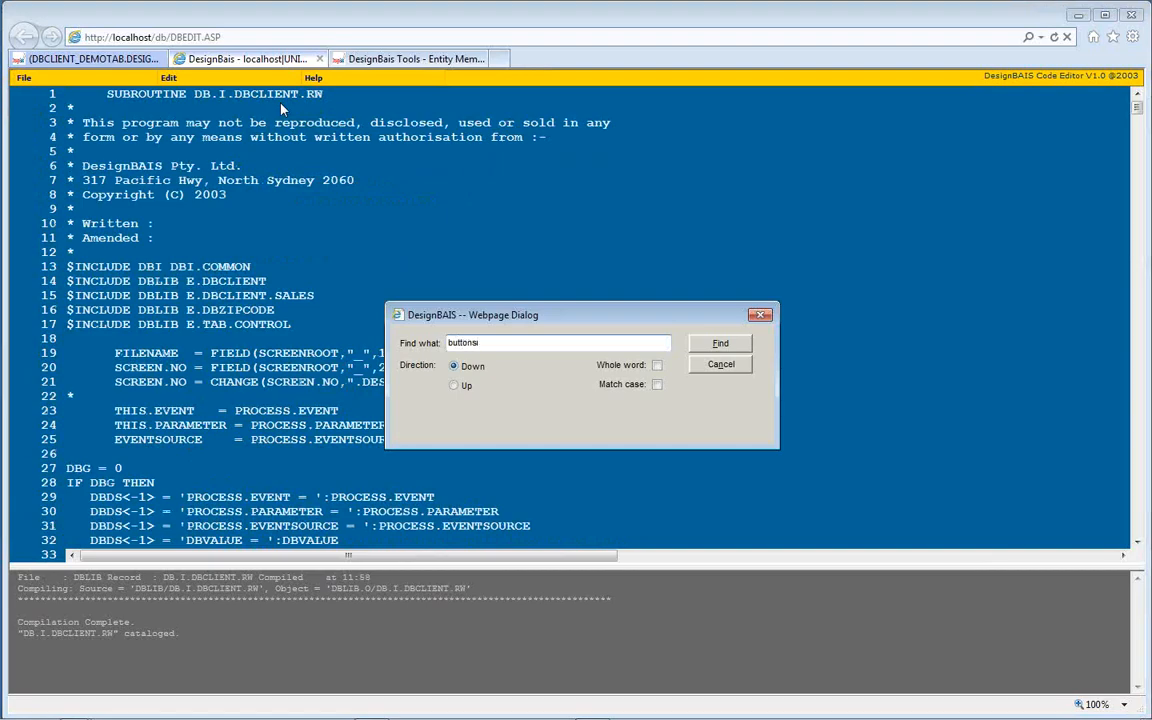
pyautogui.press('Escape')
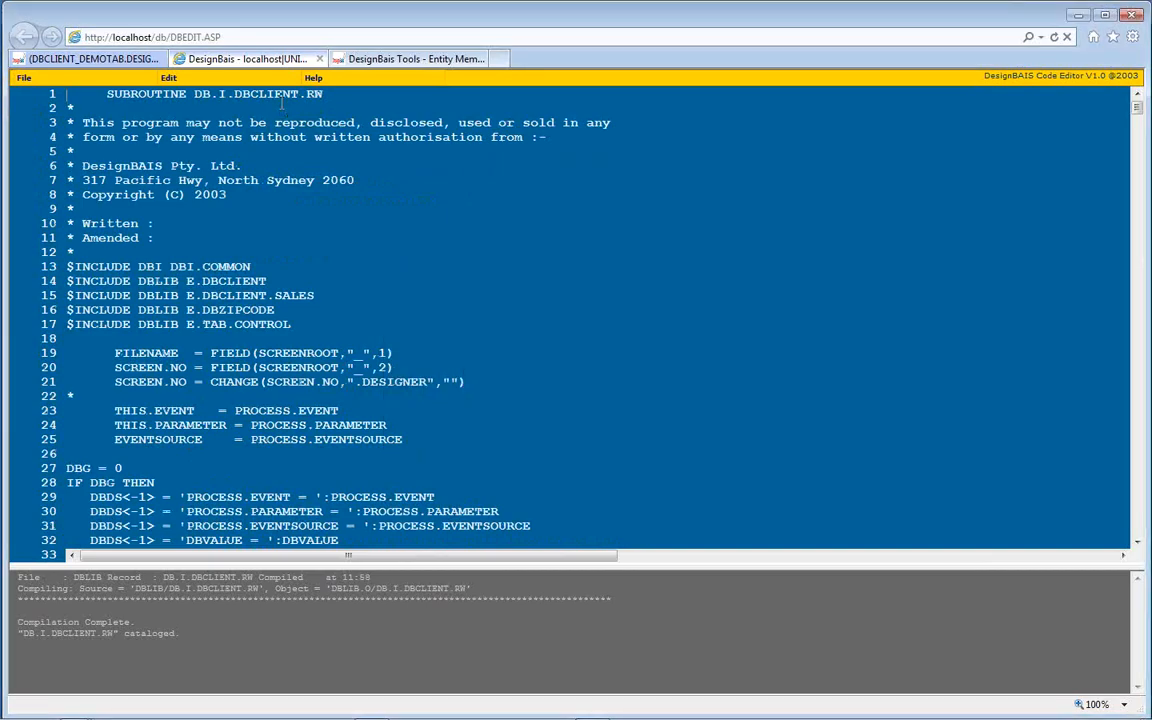
pyautogui.hotkey('ctrl', 'f')
pyautogui.write('button')
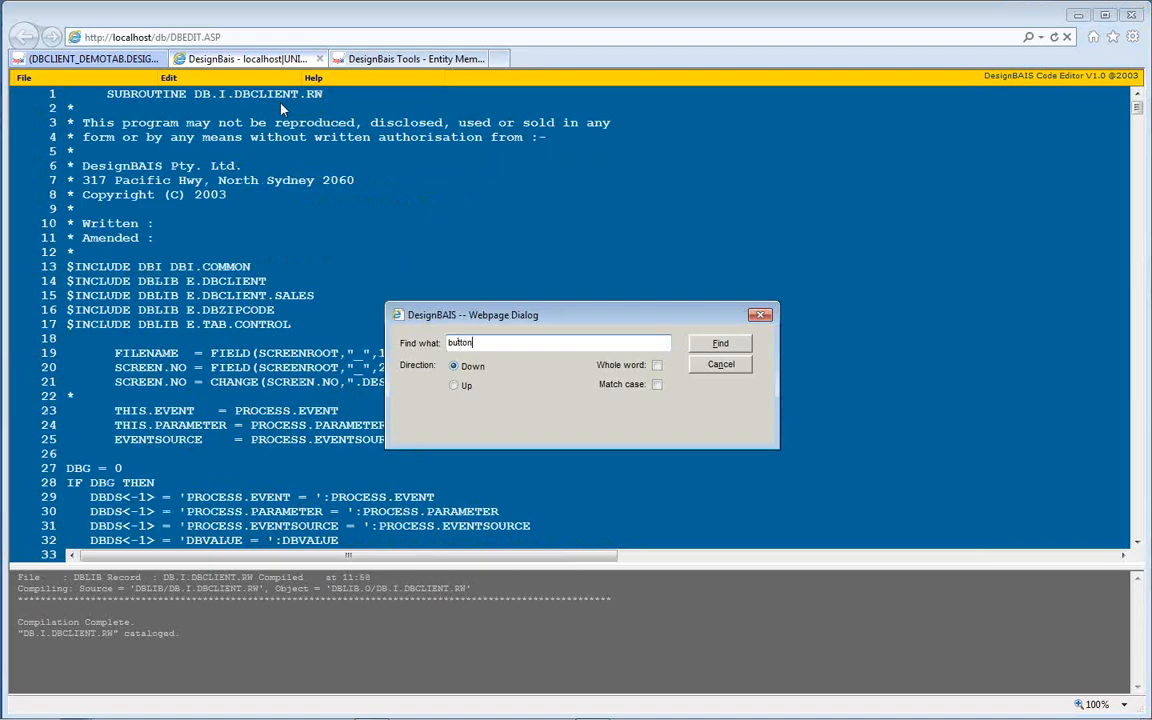
pyautogui.press('Return')
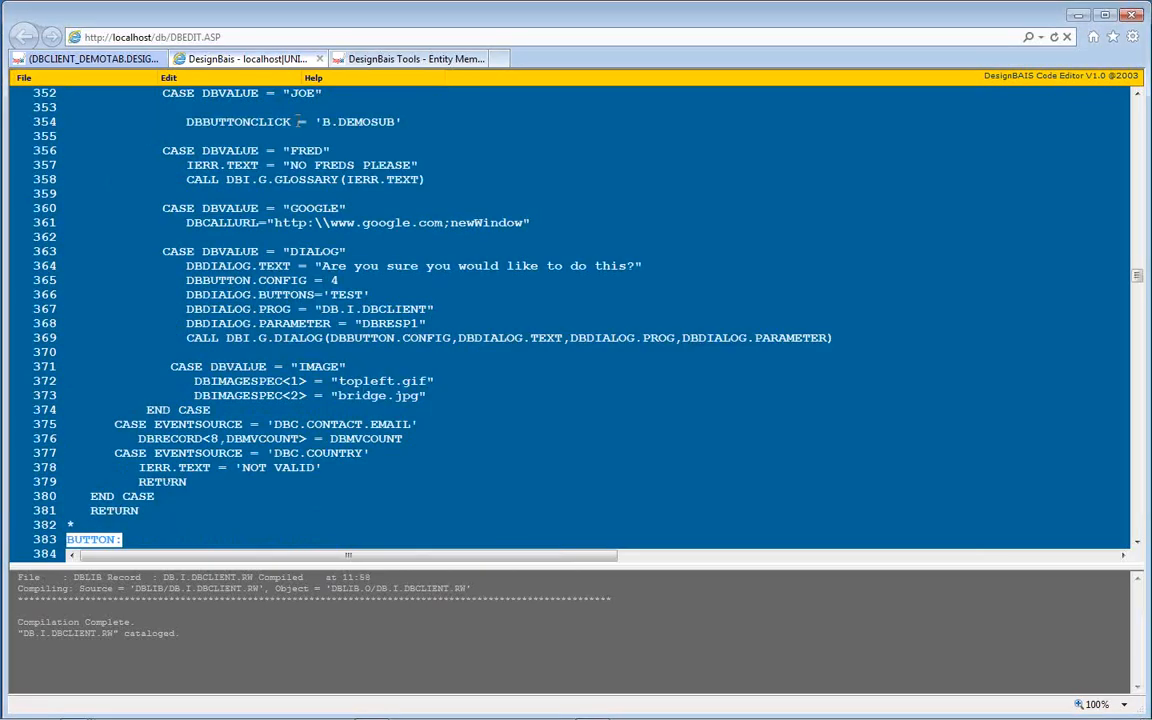
# - Look through the event source cases of the BUTTON section and return to its label
pyautogui.scroll(-5, 297, 121)
pyautogui.scroll(-4, 297, 121)
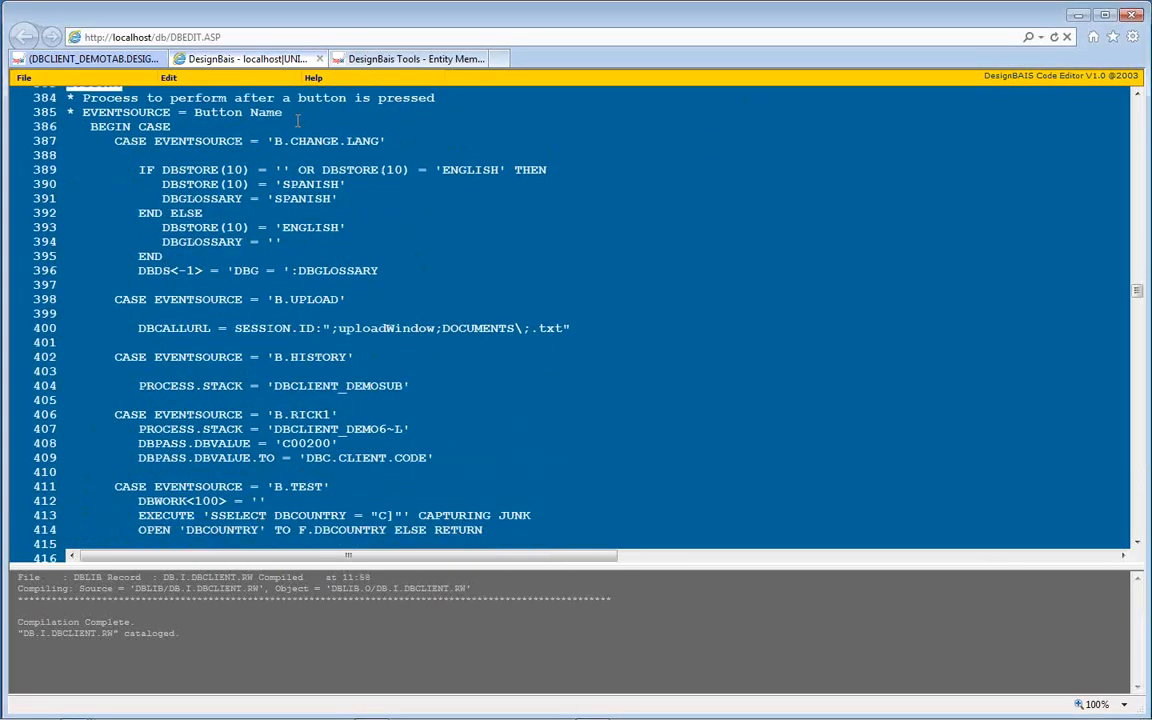
pyautogui.scroll(-2, 297, 121)
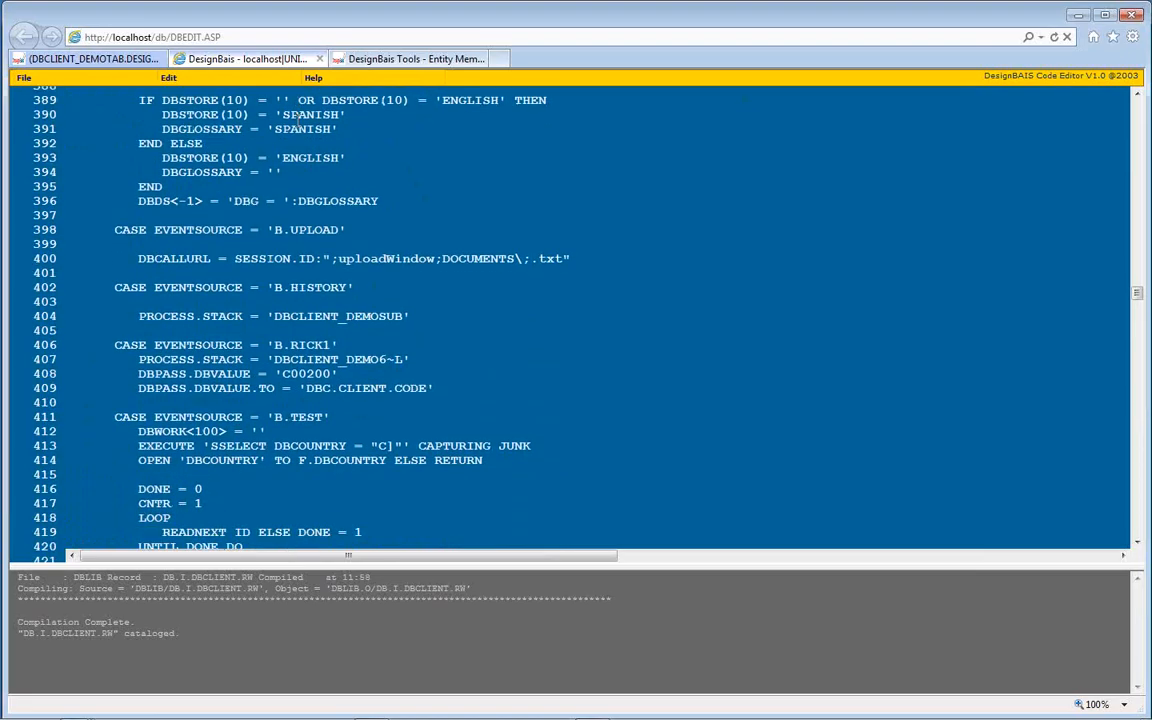
pyautogui.scroll(-7, 297, 121)
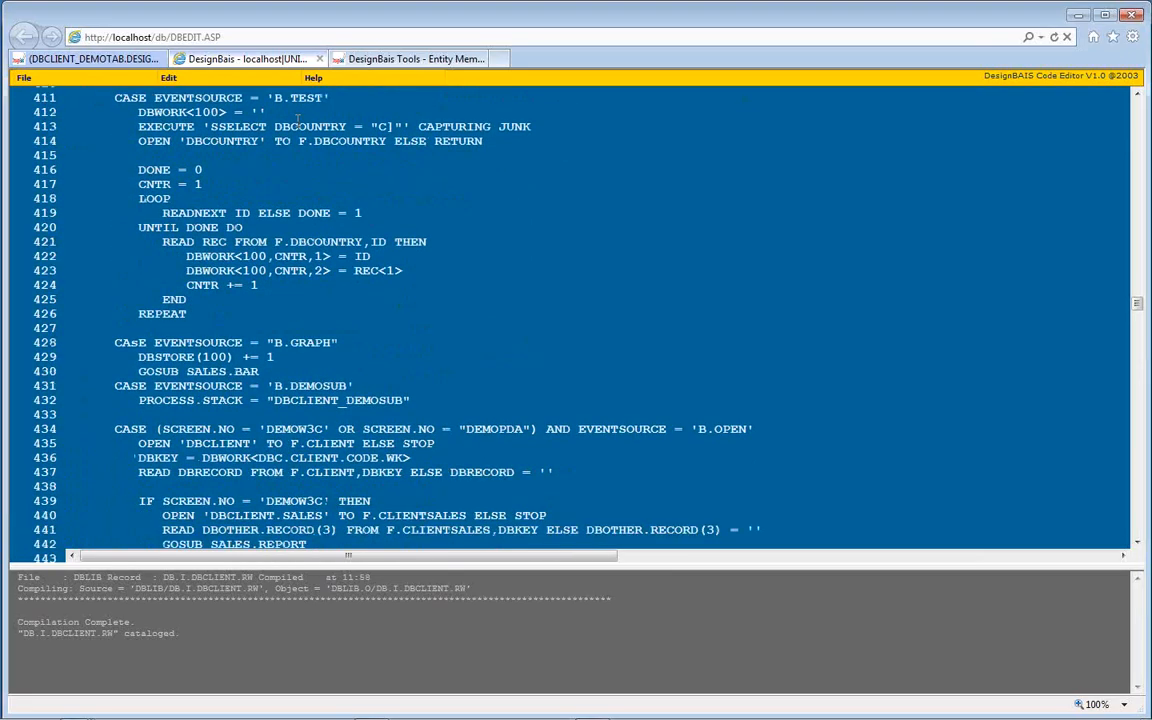
pyautogui.scroll(-2, 297, 121)
pyautogui.scroll(-3, 297, 121)
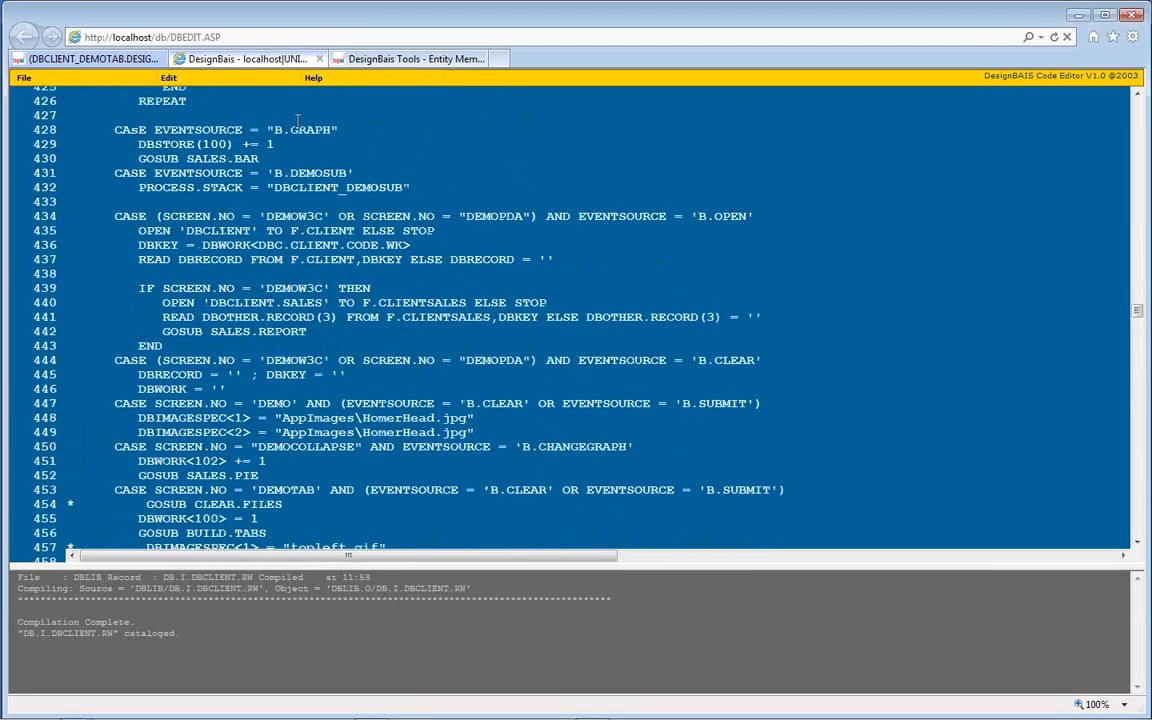
pyautogui.scroll(-8, 297, 121)
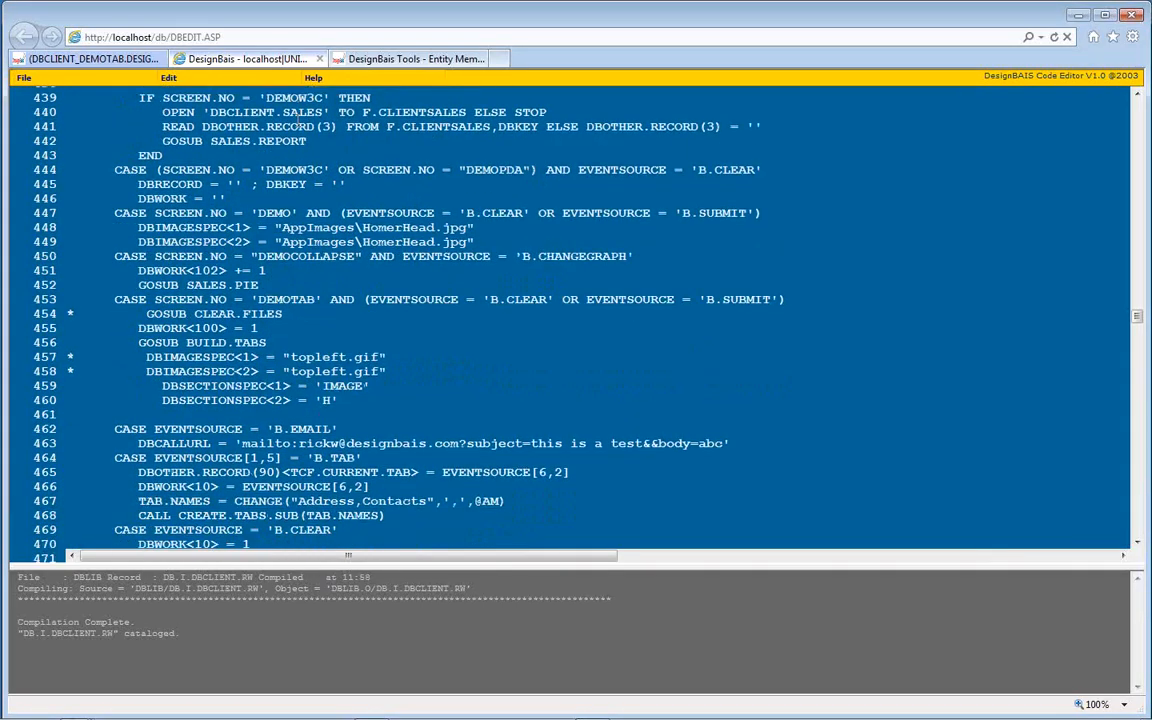
pyautogui.scroll(-5, 297, 121)
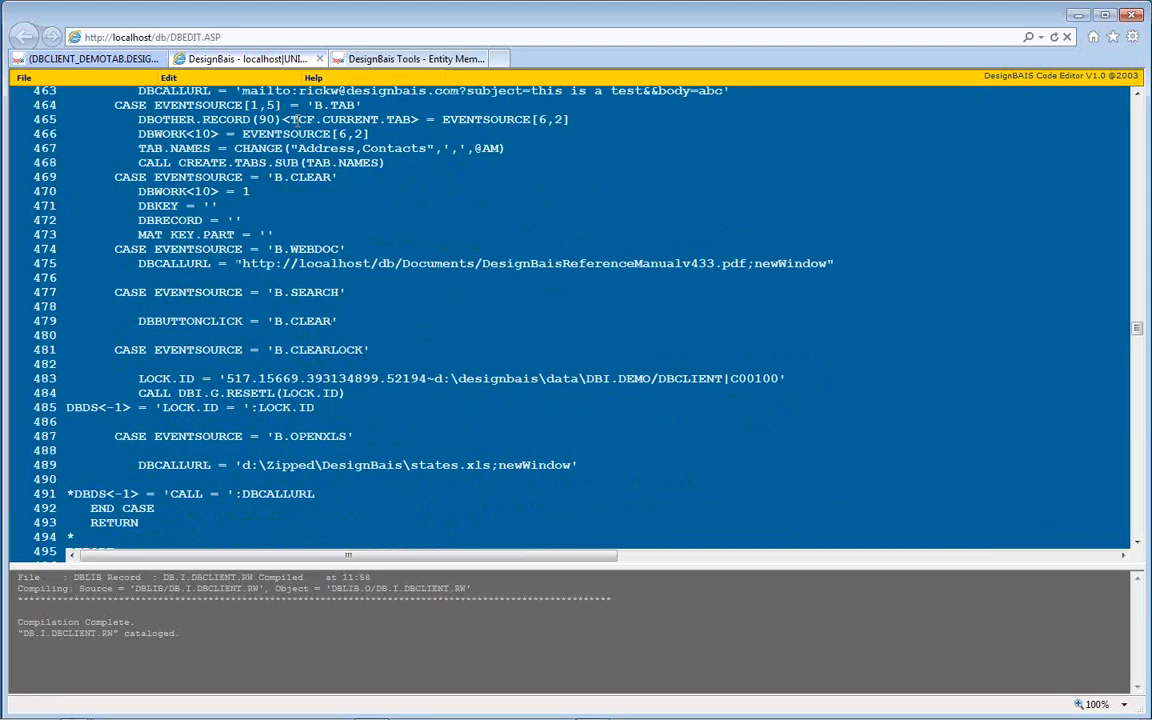
pyautogui.scroll(8, 297, 121)
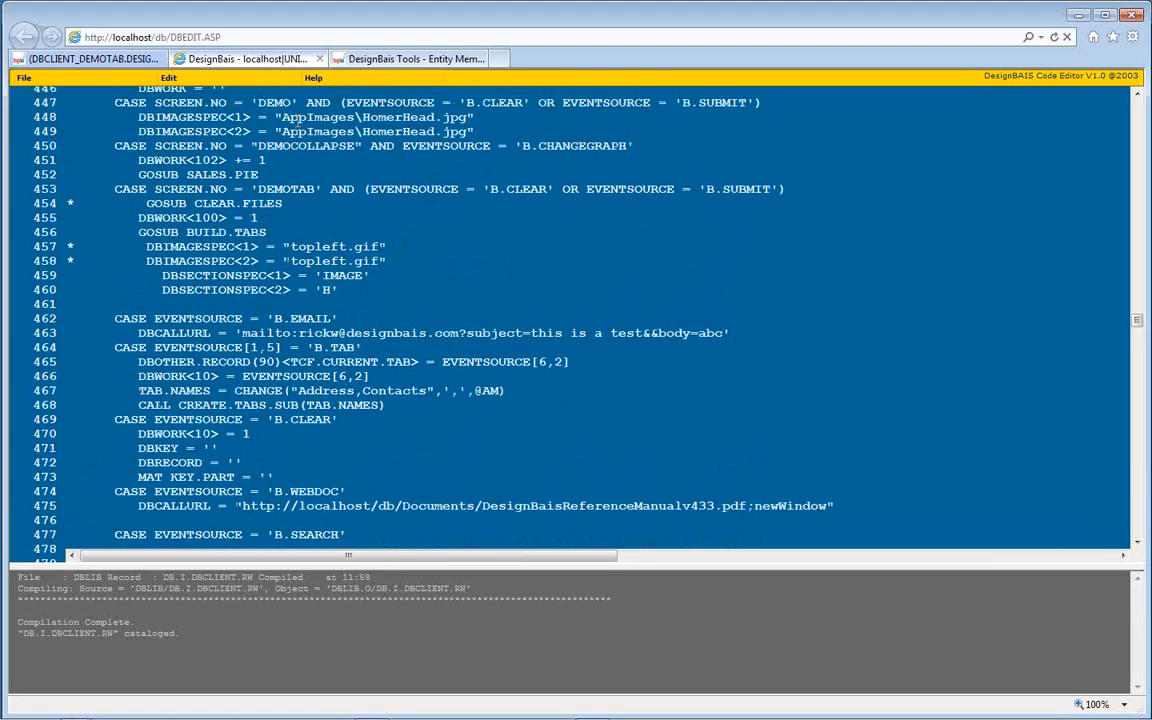
pyautogui.scroll(5, 297, 121)
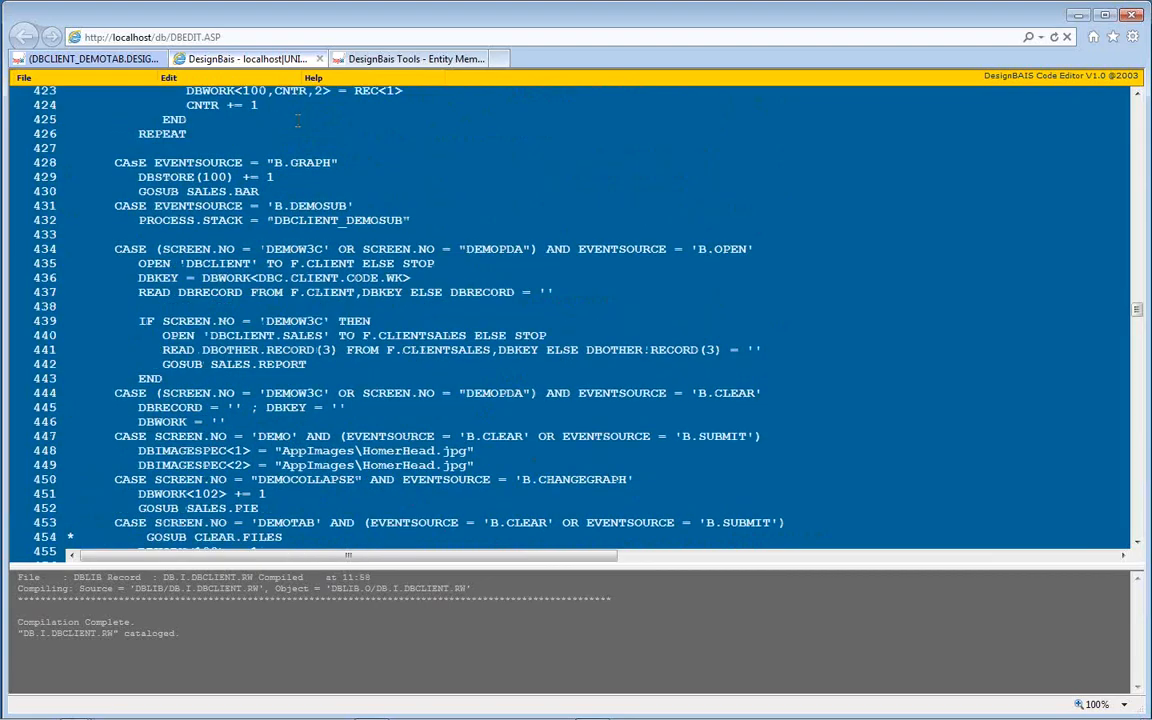
pyautogui.scroll(9, 297, 121)
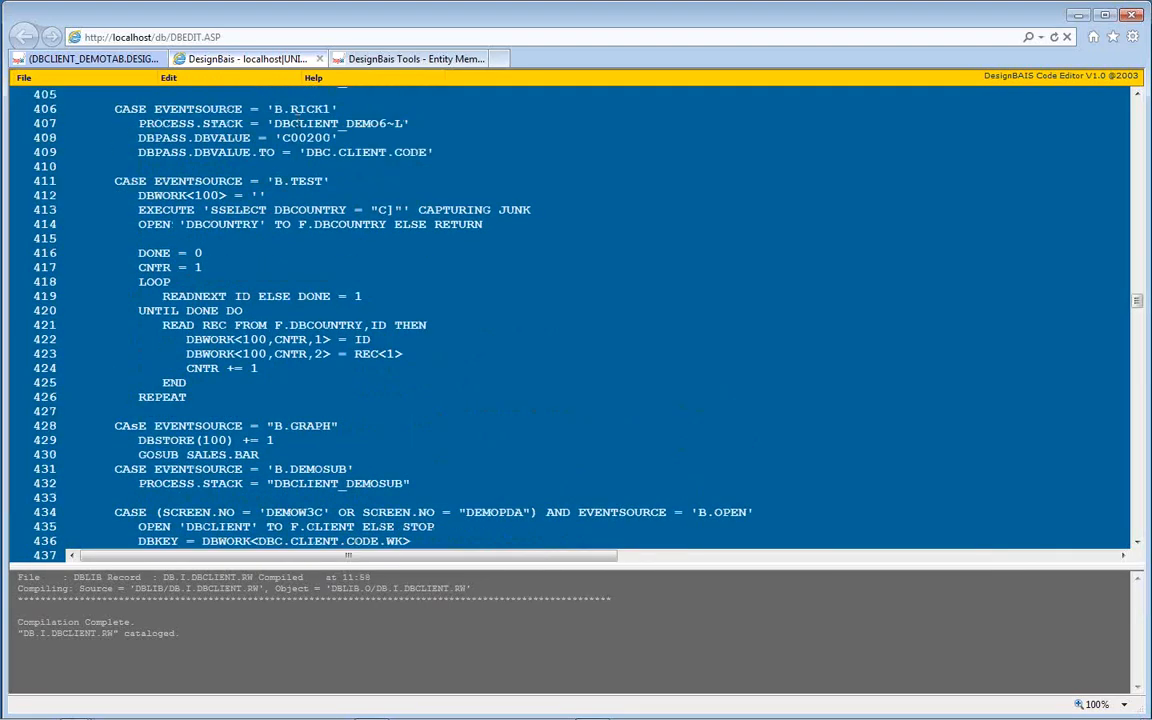
pyautogui.scroll(5, 297, 121)
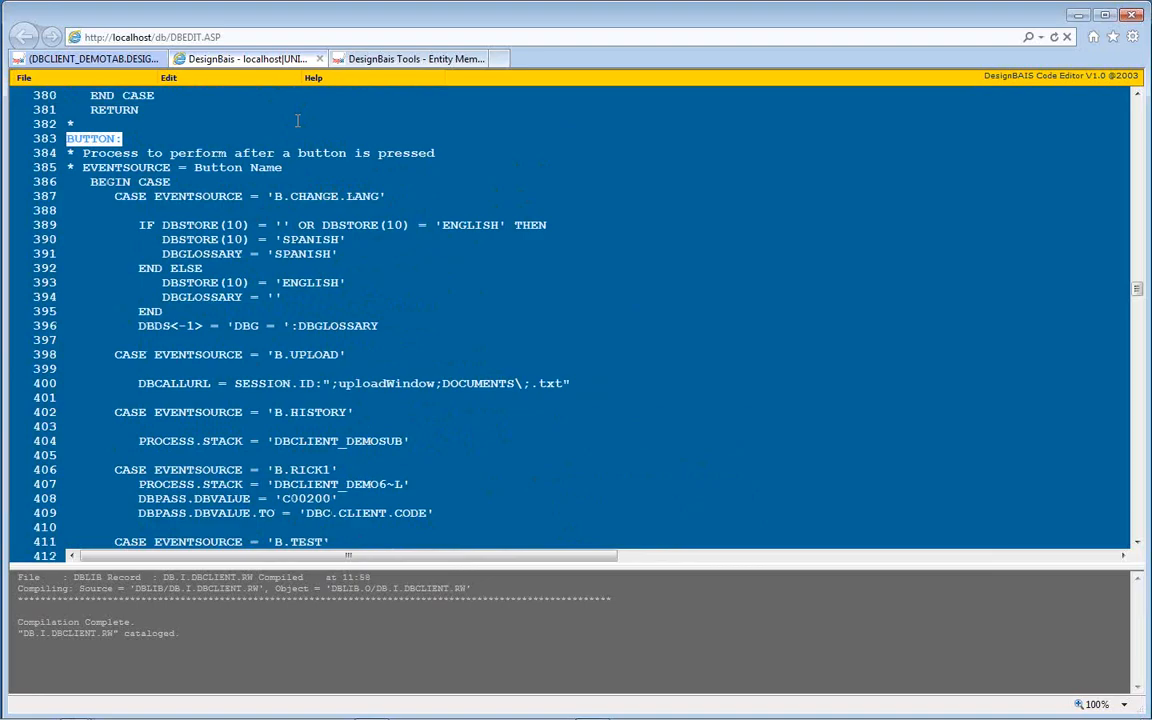
# - Search the BUTTON section for the B.DEMOSUB event source case
pyautogui.hotkey('ctrl', 'f')
pyautogui.write('b.items')
pyautogui.write('ub')
pyautogui.press('Tab')
pyautogui.press('Return')
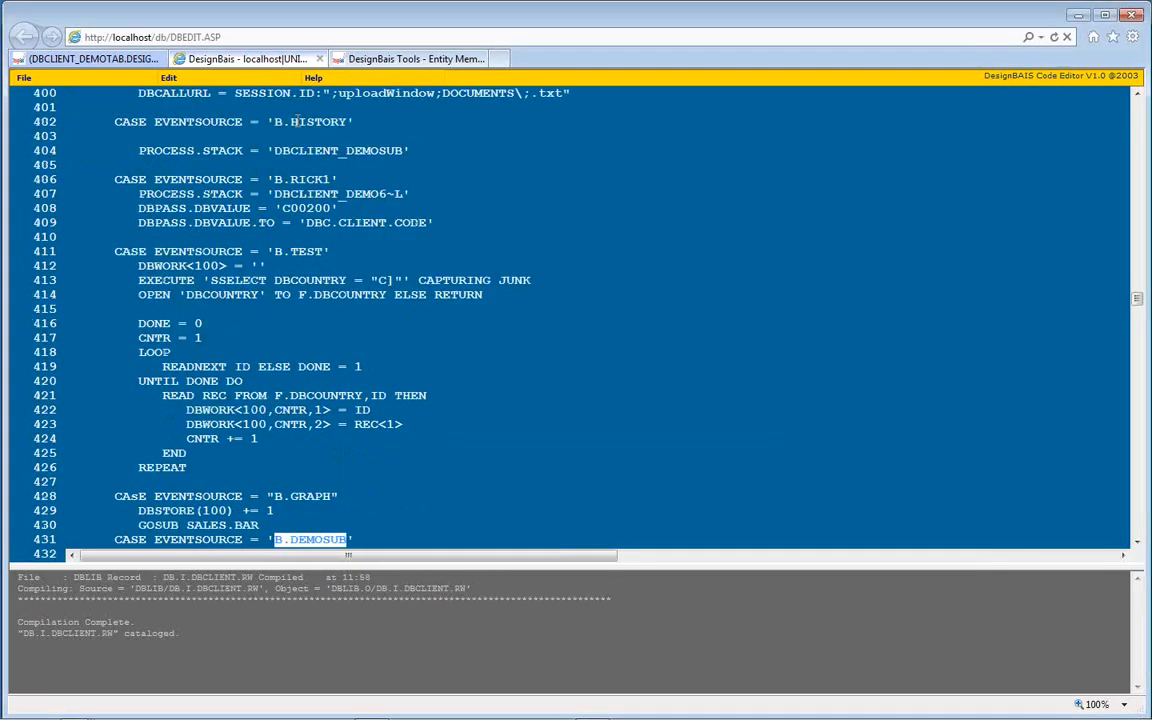
# - Examine the PROCESS.STACK assignment of "DBCLIENT_DEMOSUB" in the B.DEMOSUB event source case
pyautogui.scroll(-5, 295, 121)
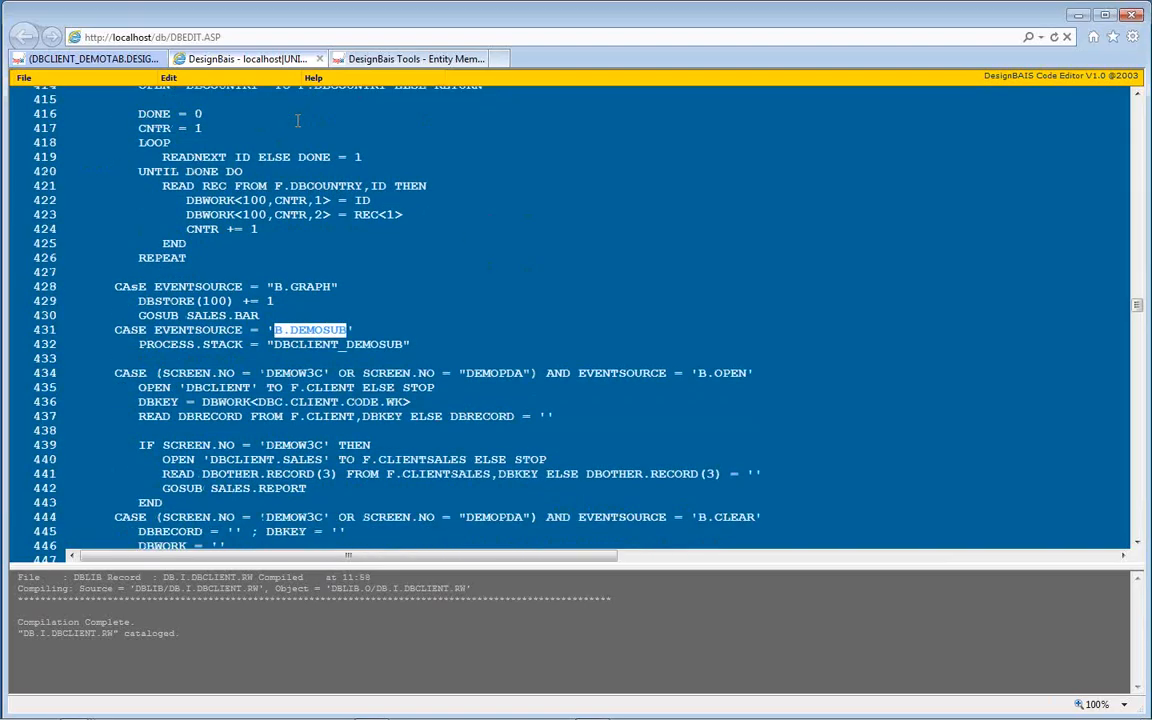
pyautogui.doubleClick(188, 344)
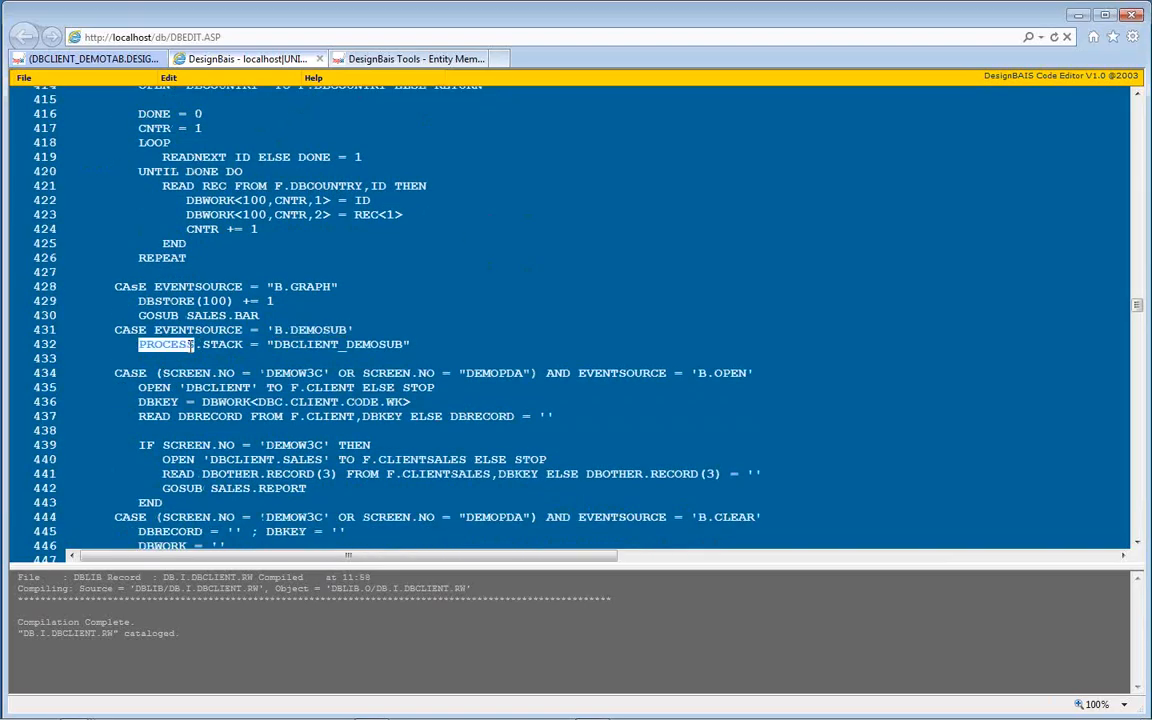
pyautogui.doubleClick(237, 344)
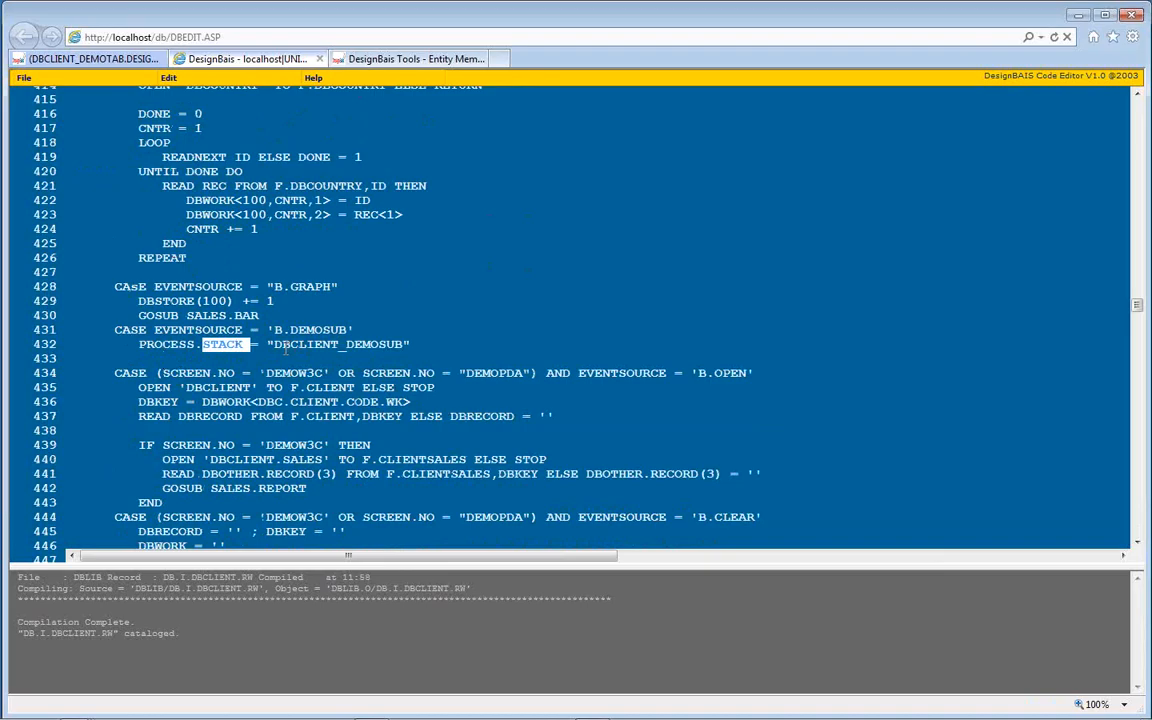
pyautogui.moveTo(267, 344); pyautogui.dragTo(444, 342)
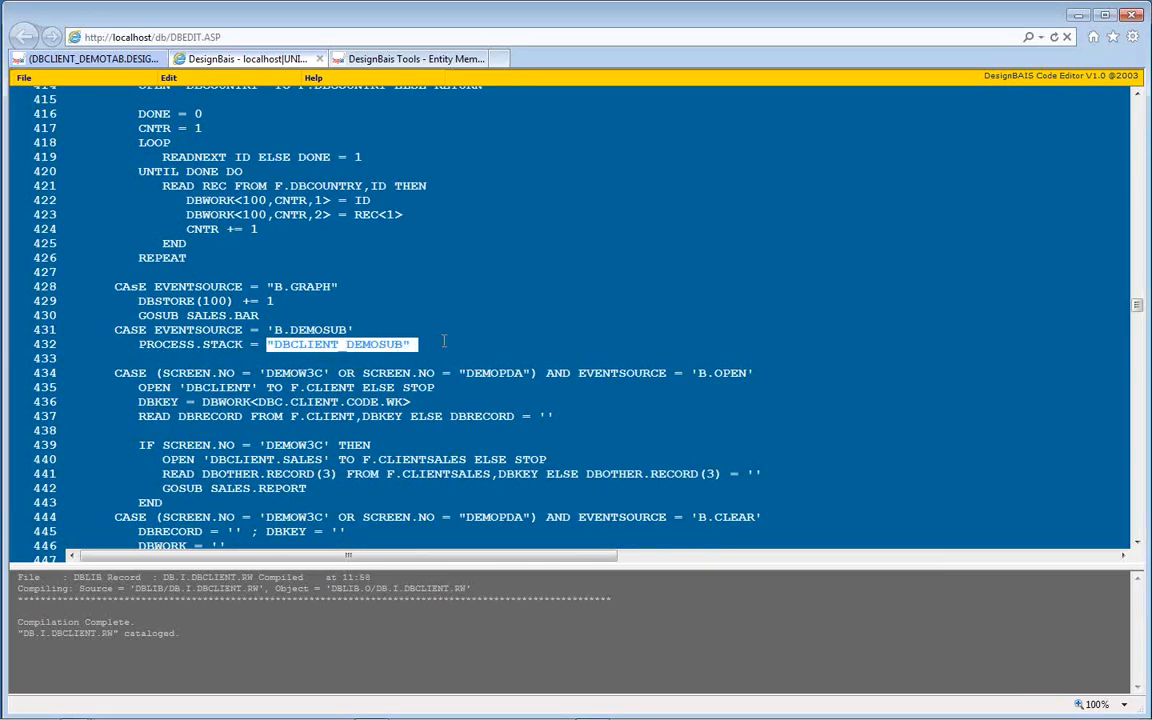
# - Run the DBCLIENT_DEMOTAB form in test mode from the designer and load a client record by its client code
pyautogui.click(97, 56)
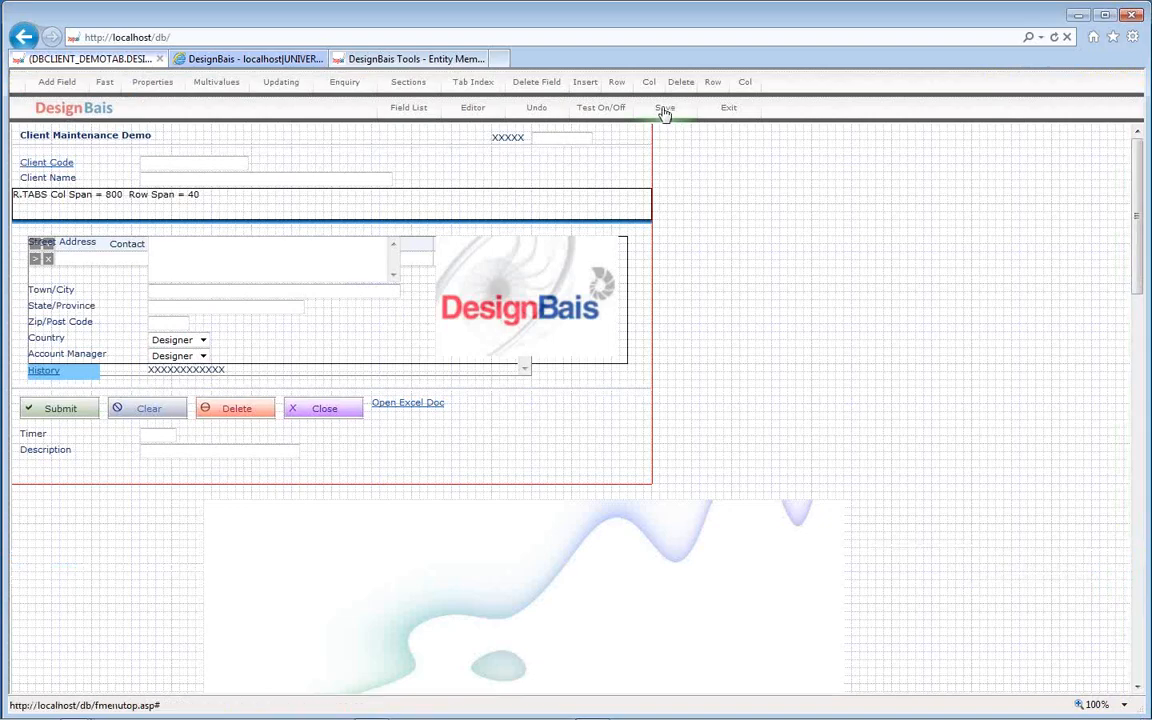
pyautogui.click(605, 111)
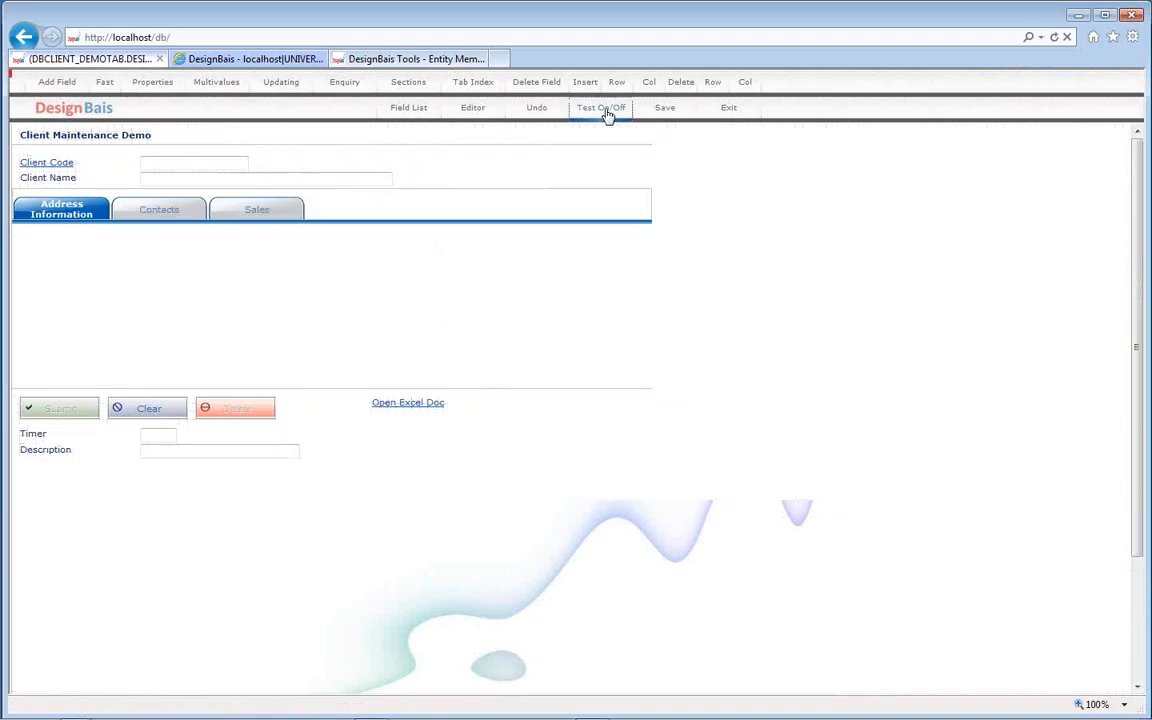
pyautogui.click(225, 161)
pyautogui.write('c00100')
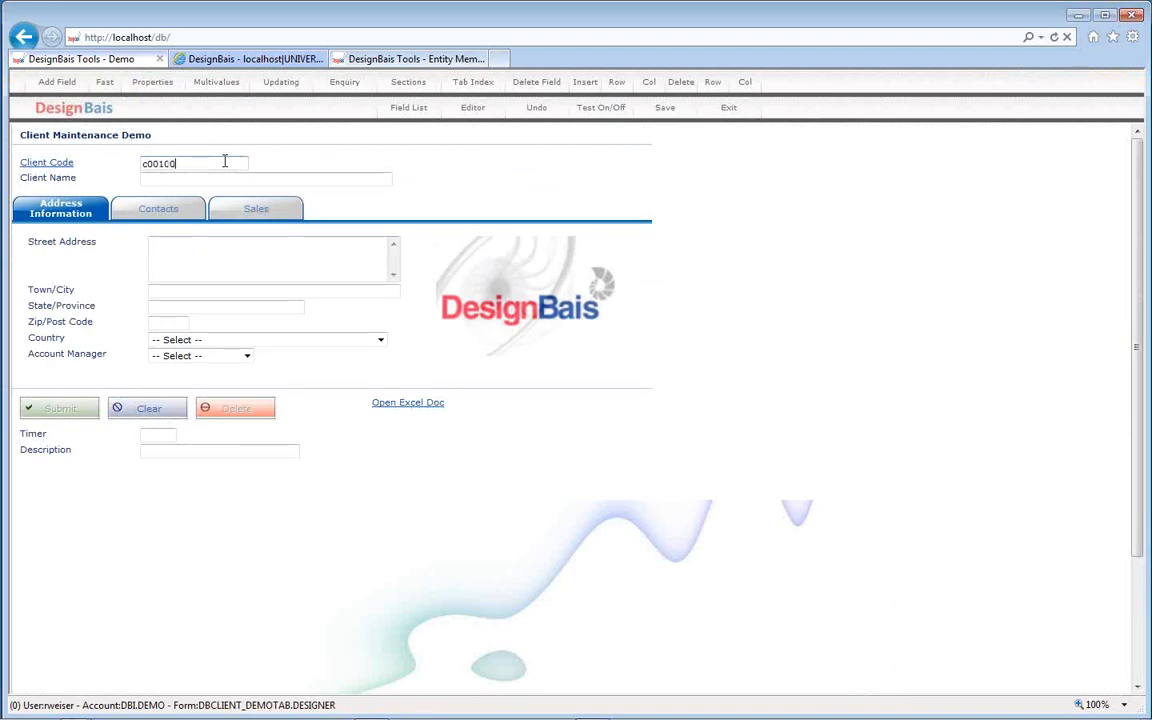
pyautogui.press('Tab')
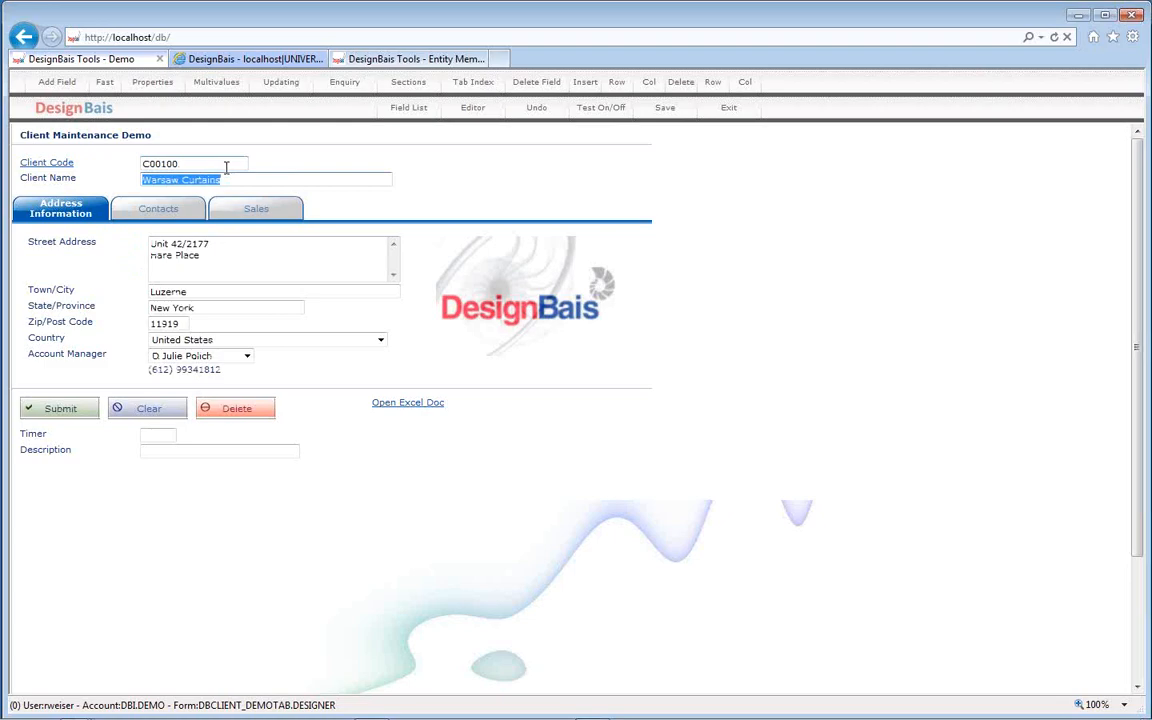
# - Replace the client name with an uppercase test name, then close the Client Sales Summary sub form
pyautogui.press('BackSpace')
pyautogui.write('joe')
pyautogui.press('BackSpace')
pyautogui.press('BackSpace')
pyautogui.press('BackSpace')
pyautogui.write('JOE')
pyautogui.press('Tab')
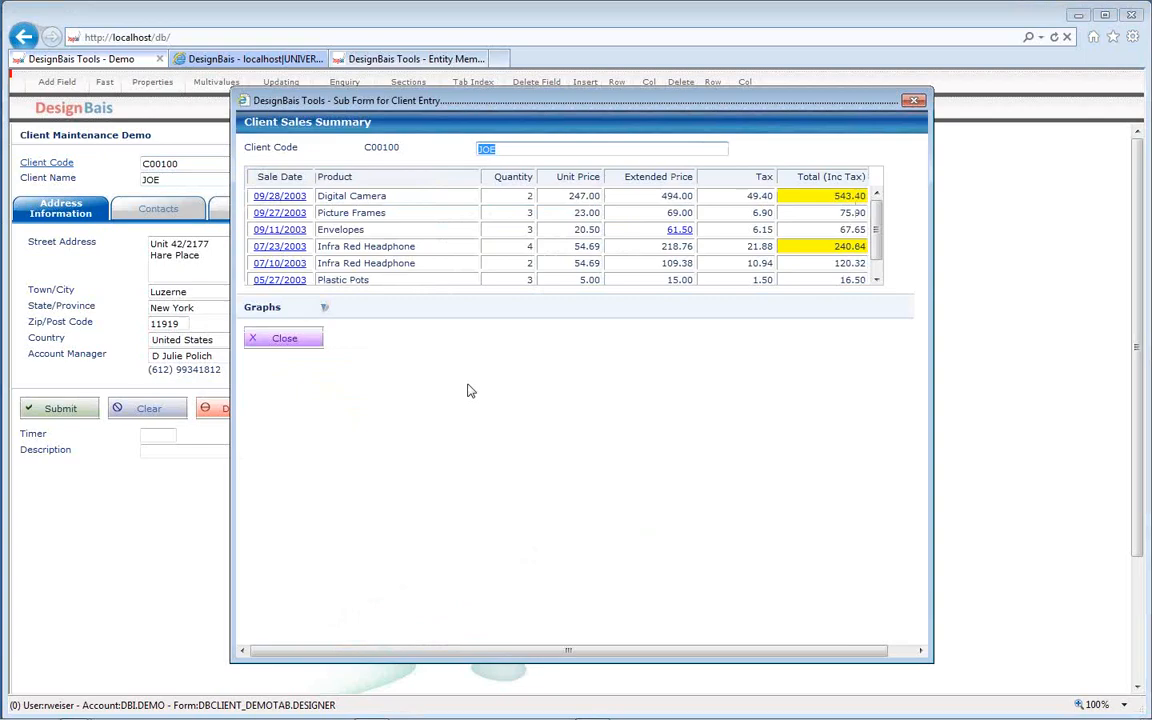
pyautogui.click(912, 101)
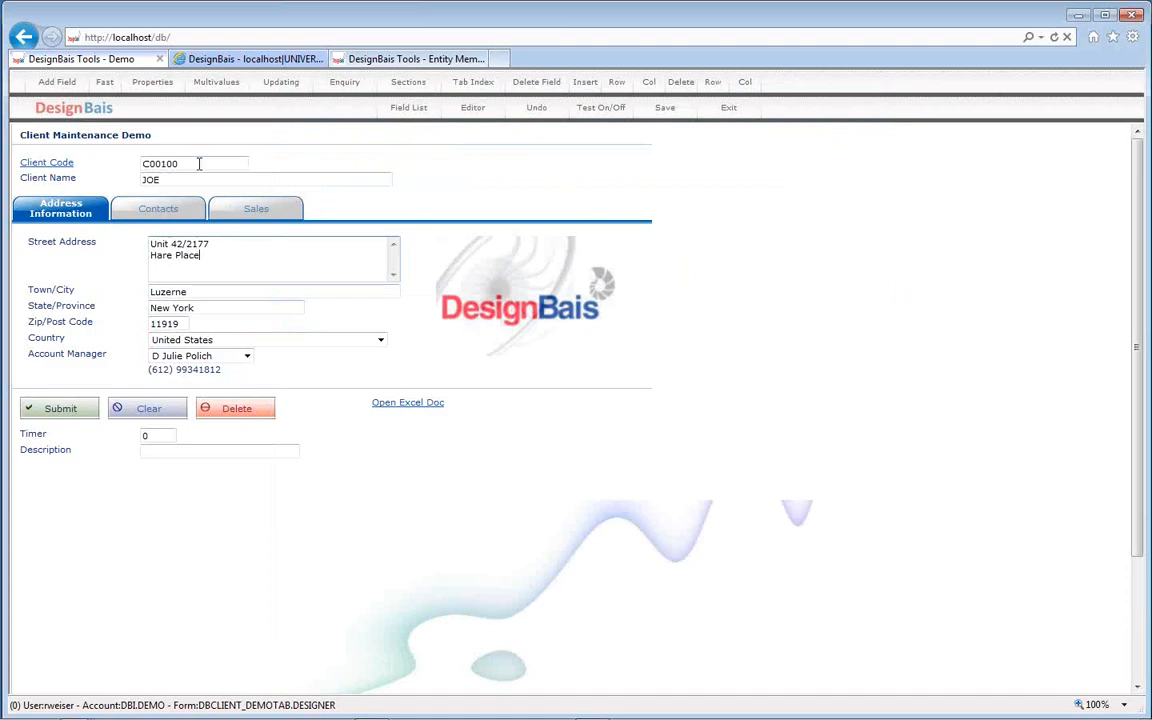
# - Show the client's Sales section, dismiss the key warning and clear the Timer value
pyautogui.click(266, 211)
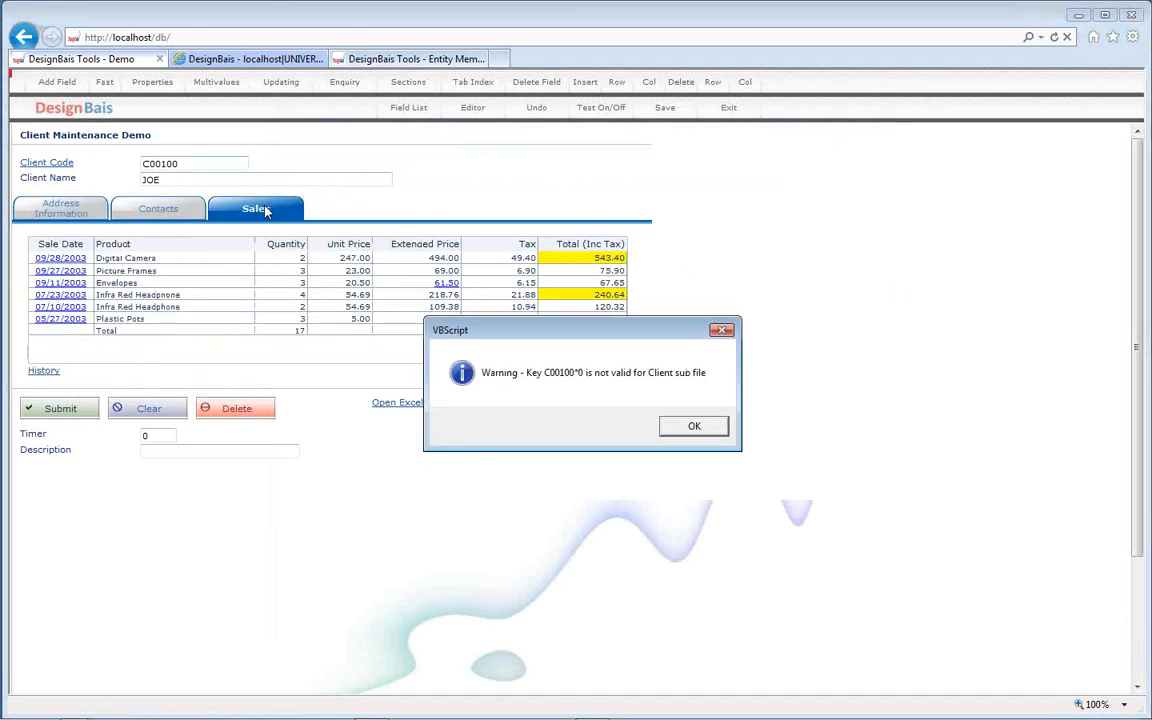
pyautogui.click(690, 428)
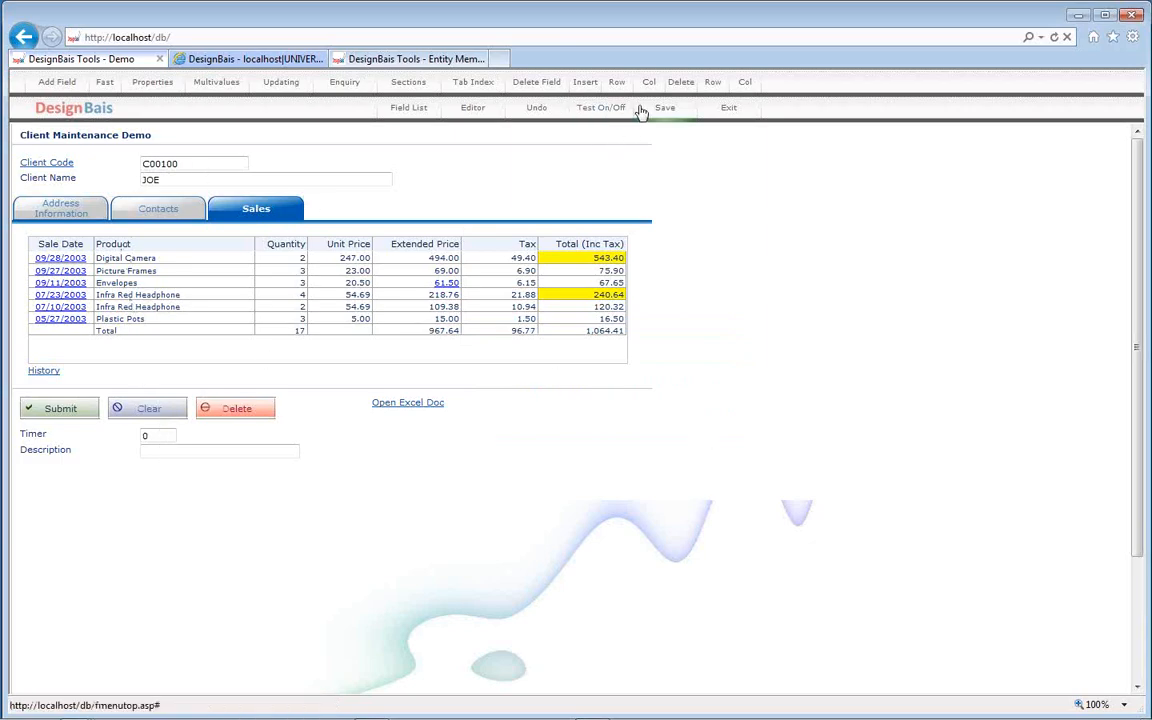
pyautogui.click(165, 432)
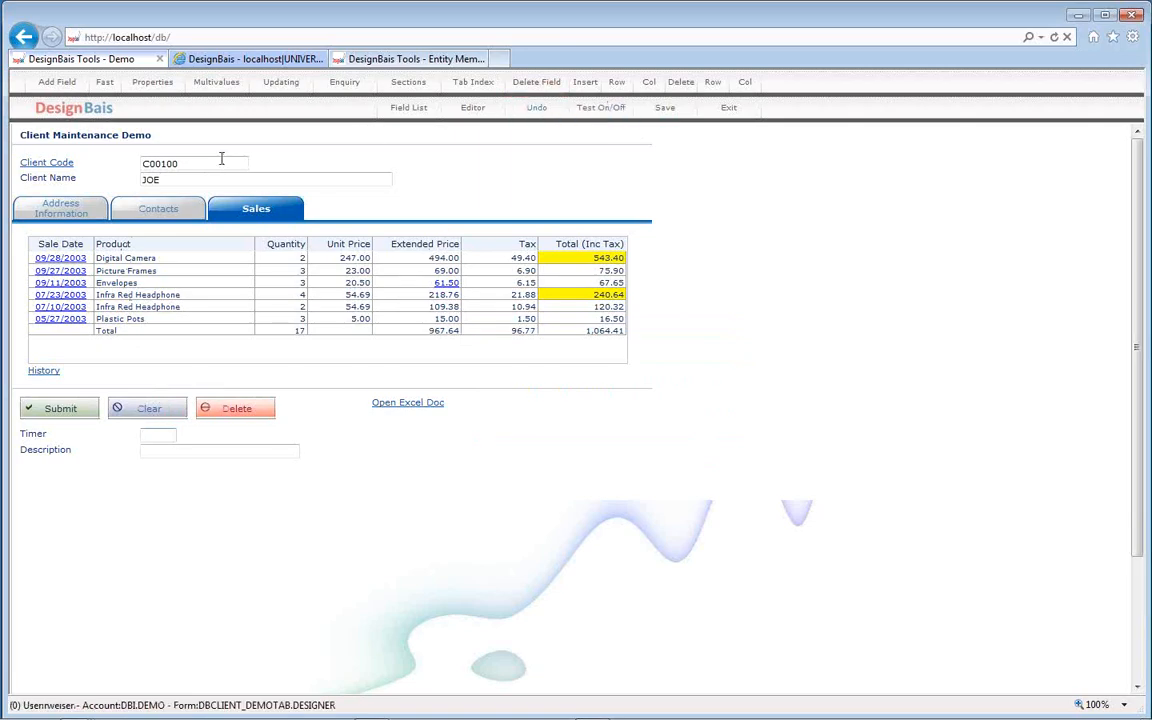
# - Open the sales History sub form, expand its Graphs section to view the charts, then close the sub form
pyautogui.click(37, 375)
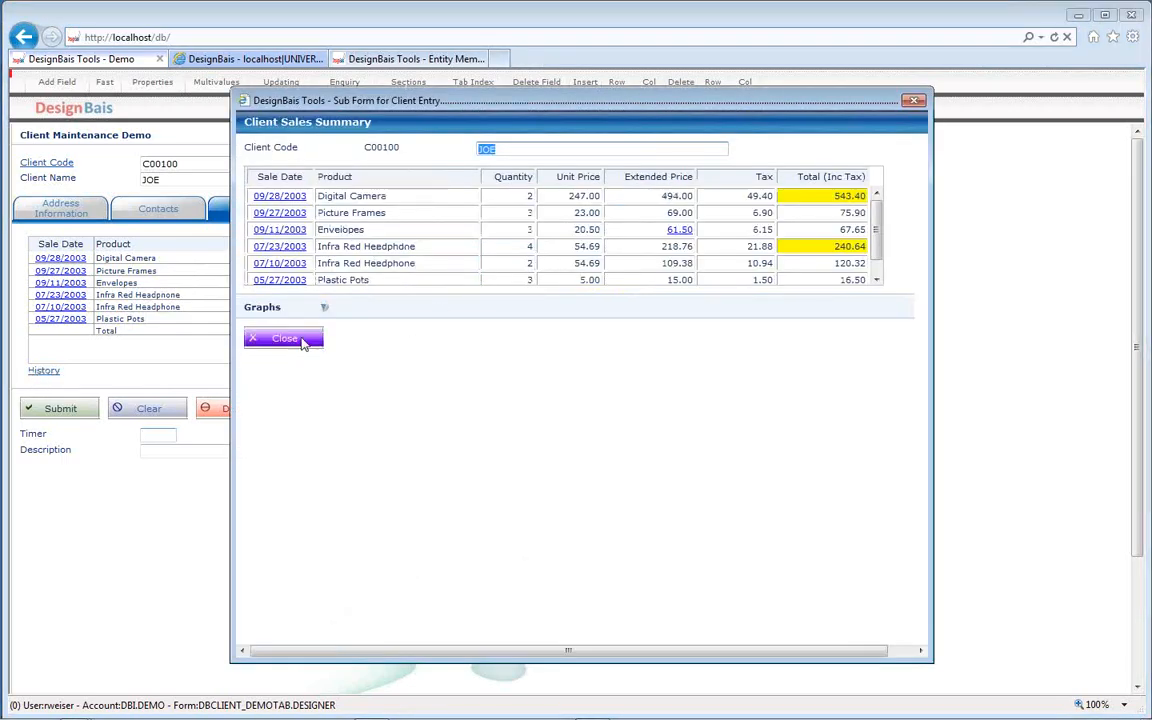
pyautogui.click(324, 308)
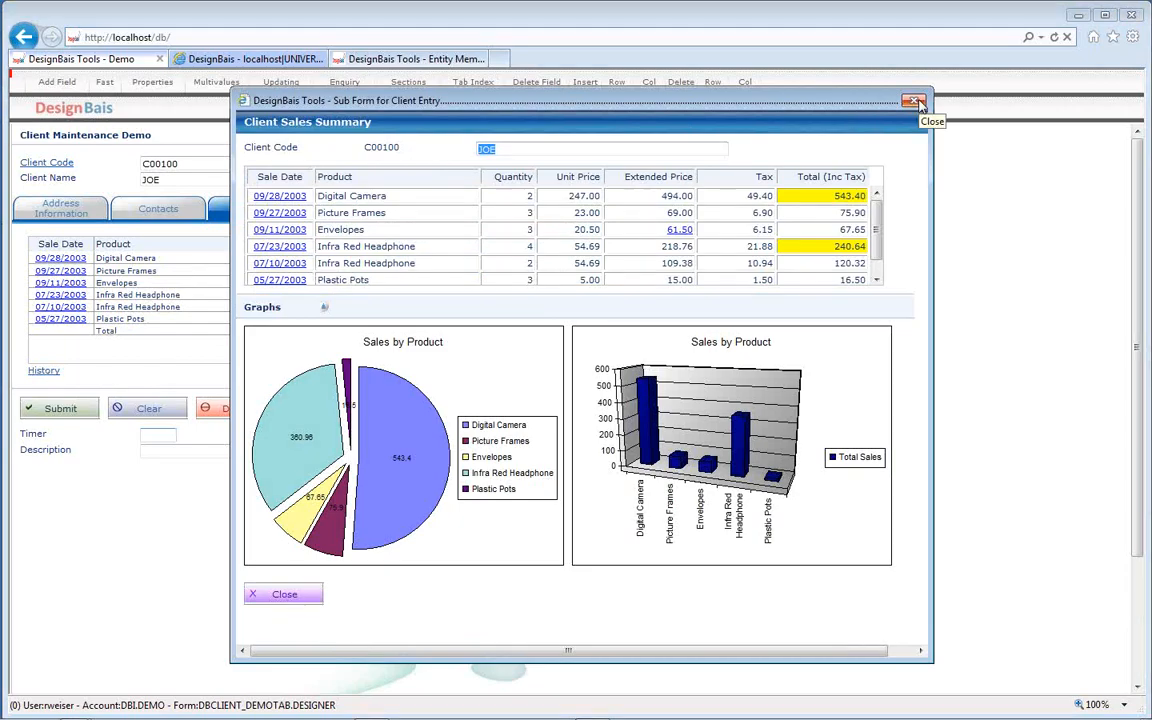
pyautogui.moveTo(770, 96); pyautogui.dragTo(776, 57)
pyautogui.moveTo(855, 63); pyautogui.dragTo(820, 80)
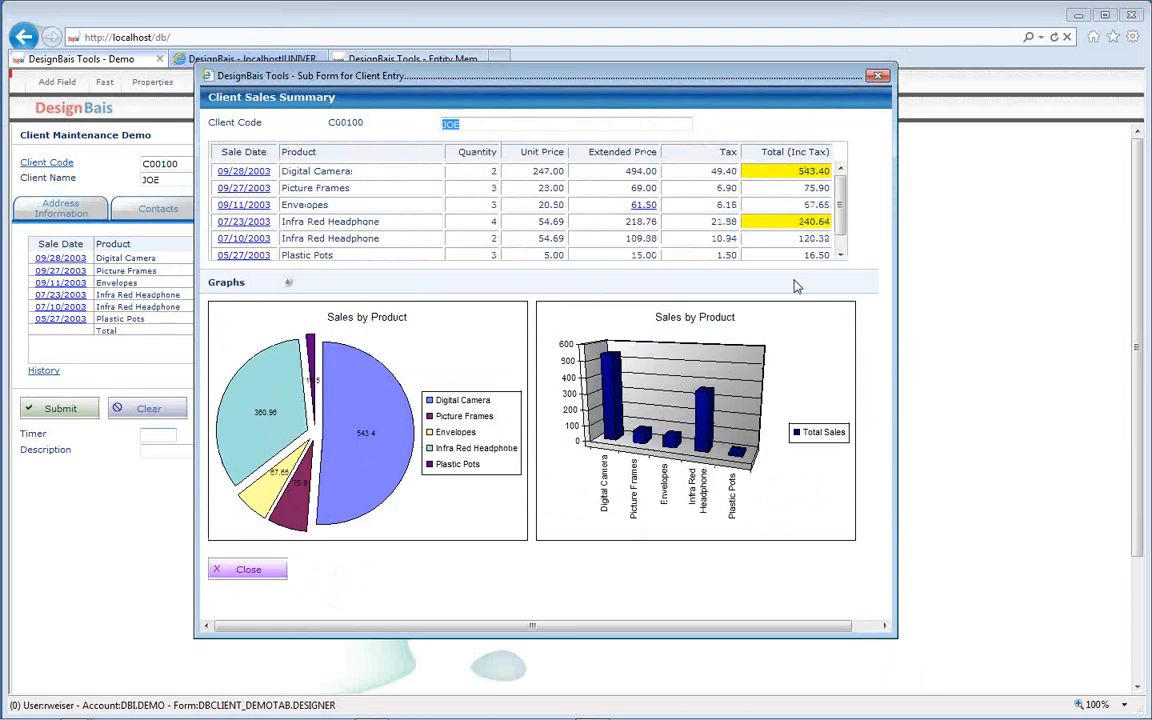
pyautogui.click(879, 77)
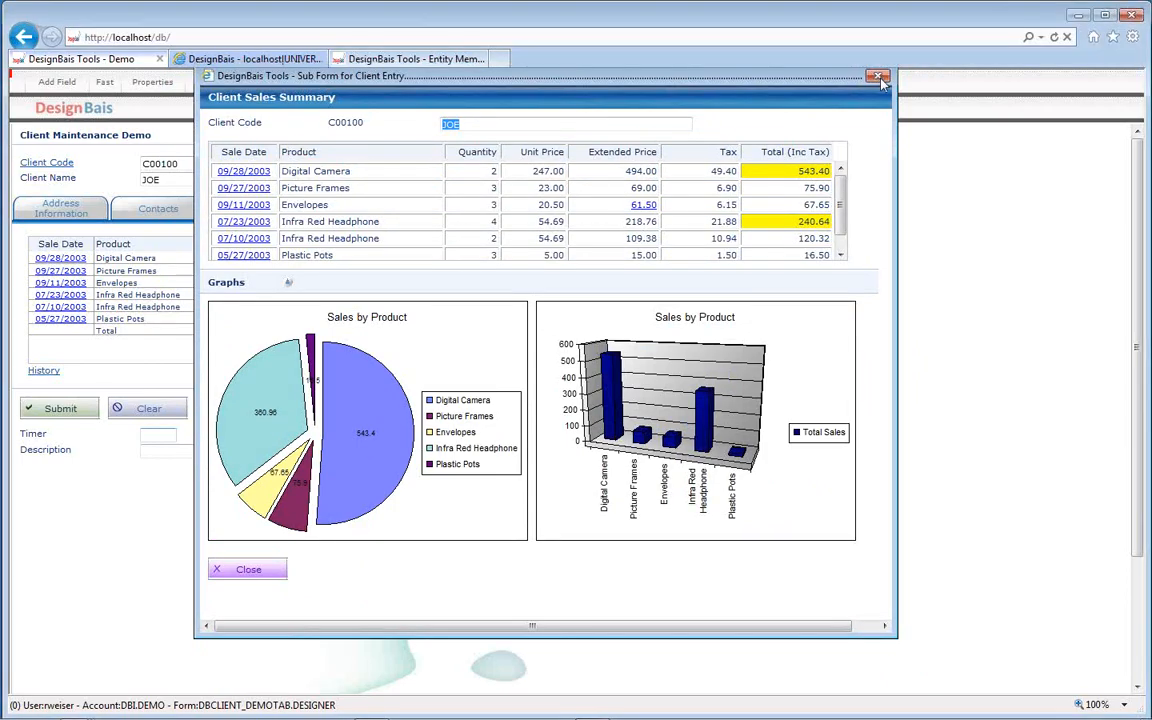
# - Exit the DEMOTAB form design and load form DEMOSUB of the DBCLIENT file in the other Forms Designer session
pyautogui.click(601, 108)
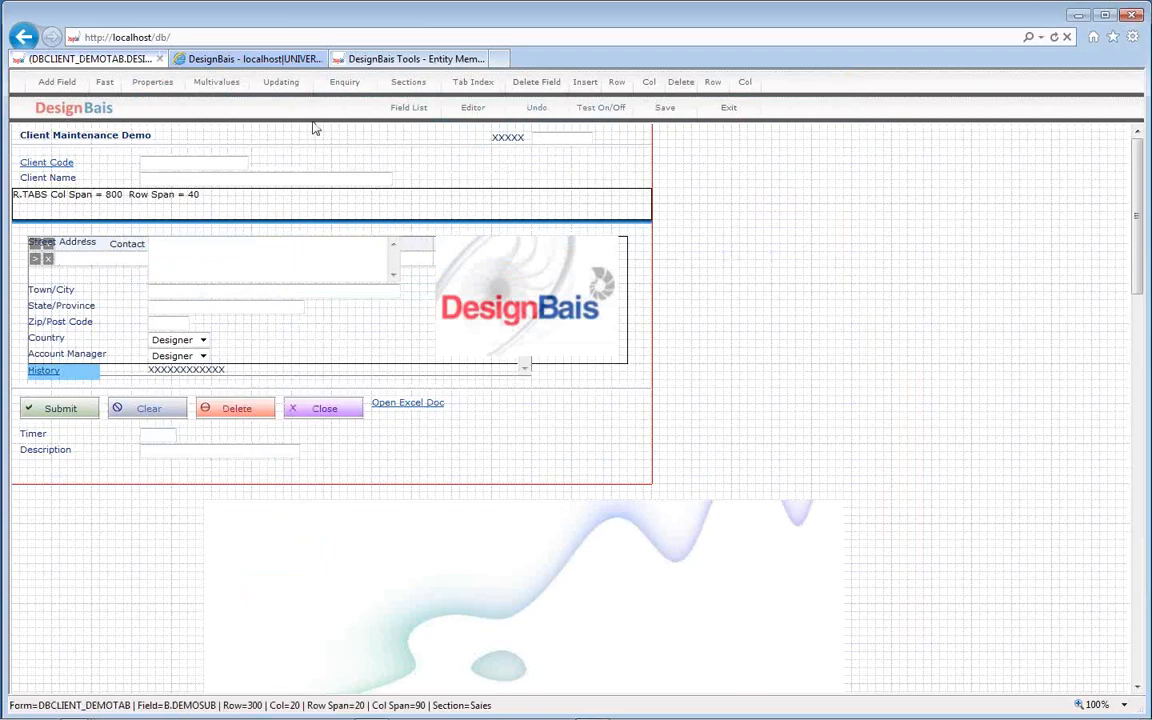
pyautogui.click(728, 108)
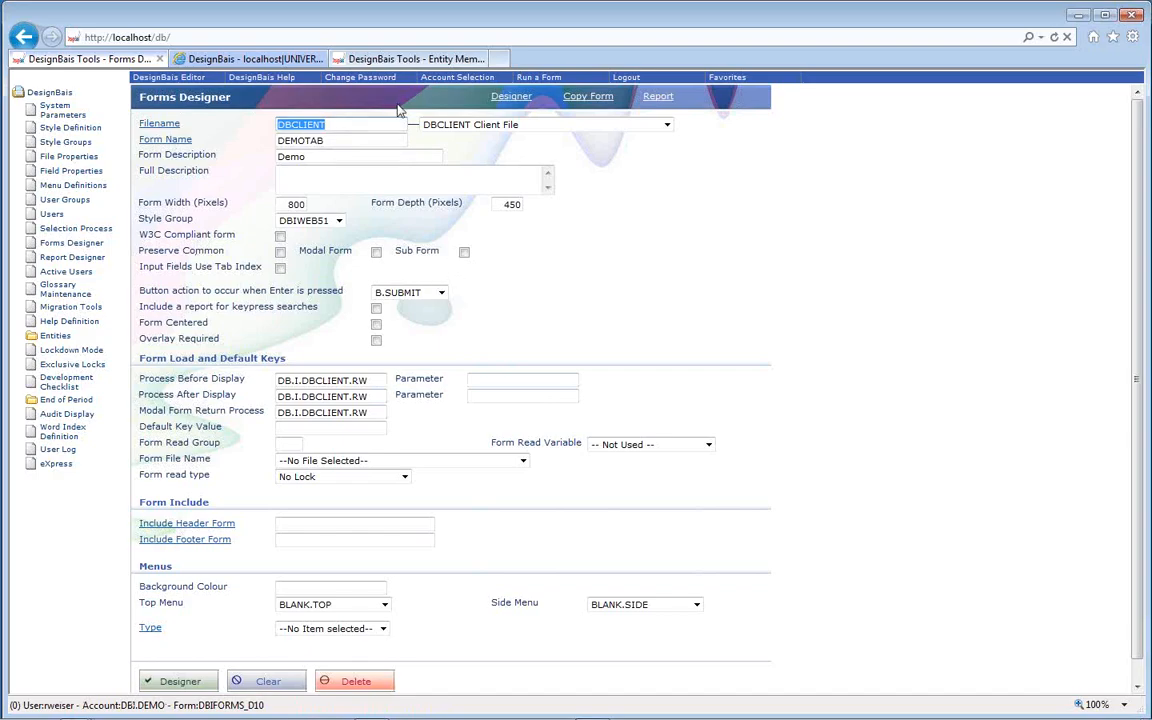
pyautogui.click(372, 58)
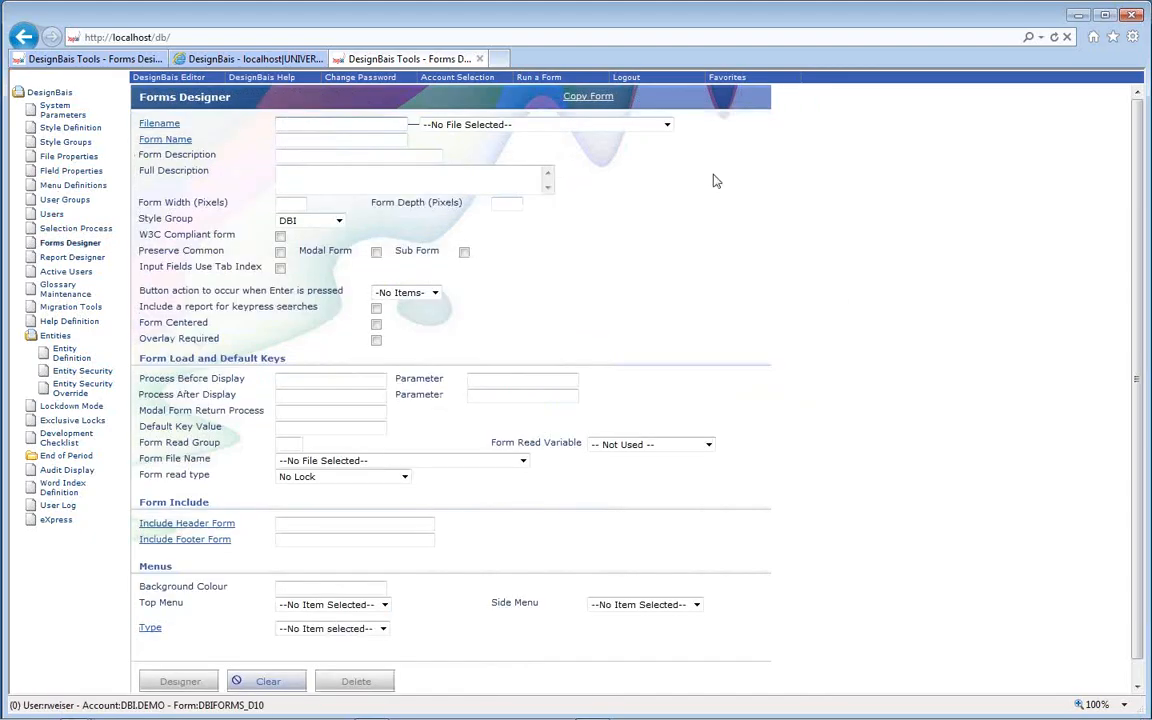
pyautogui.click(667, 125)
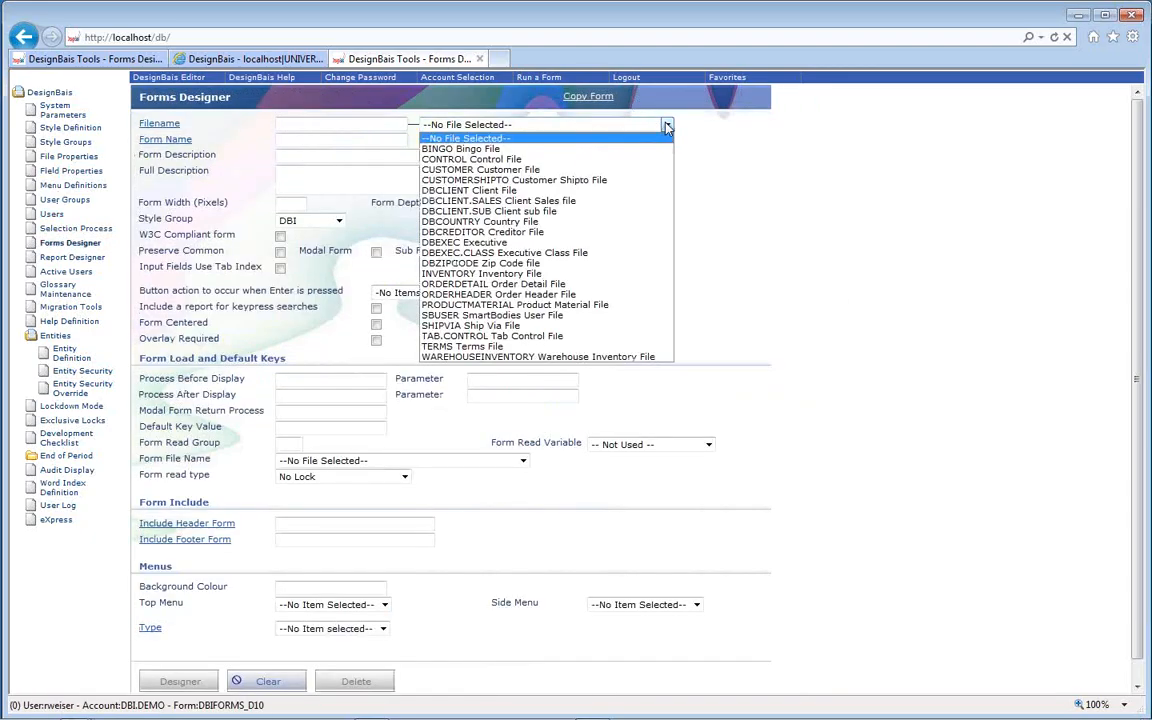
pyautogui.click(465, 190)
pyautogui.write('DEMOSUB')
pyautogui.press('Tab')
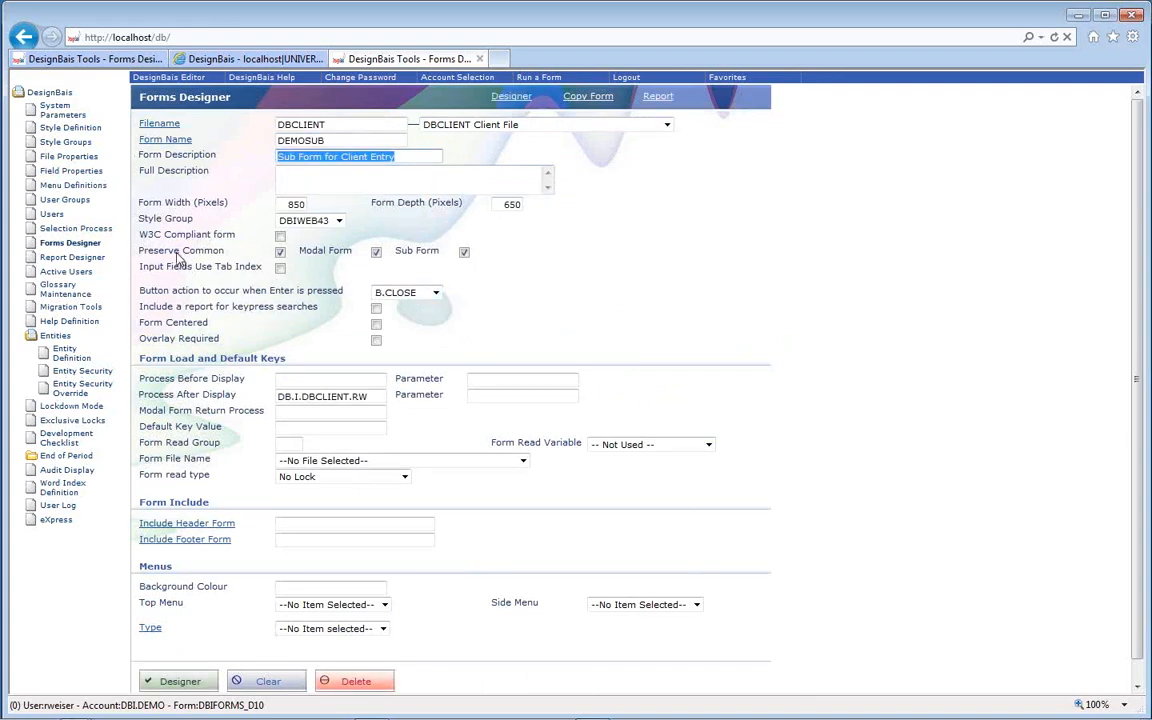
# - Toggle the DEMOSUB form's Preserve Common option and leave it enabled
pyautogui.click(280, 253)
pyautogui.click(280, 252)
pyautogui.click(280, 251)
# - Run the DEMOTAB form in test mode again, load the same client by its code and show its Sales section
pyautogui.click(122, 60)
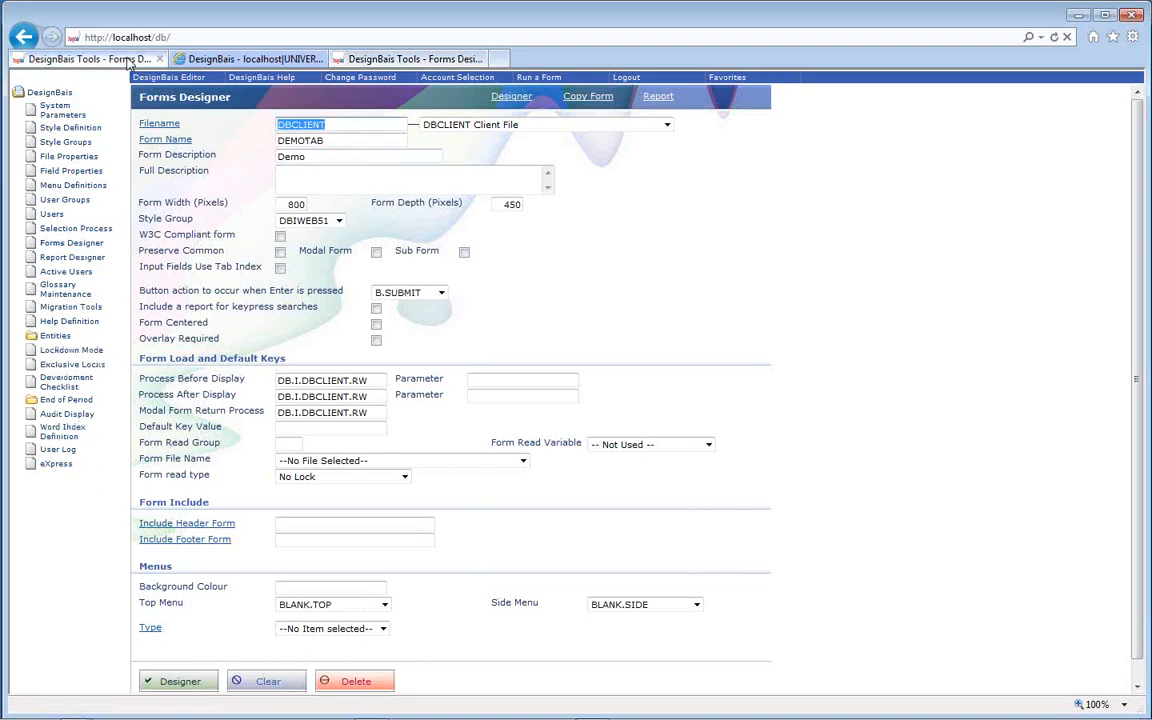
pyautogui.click(505, 96)
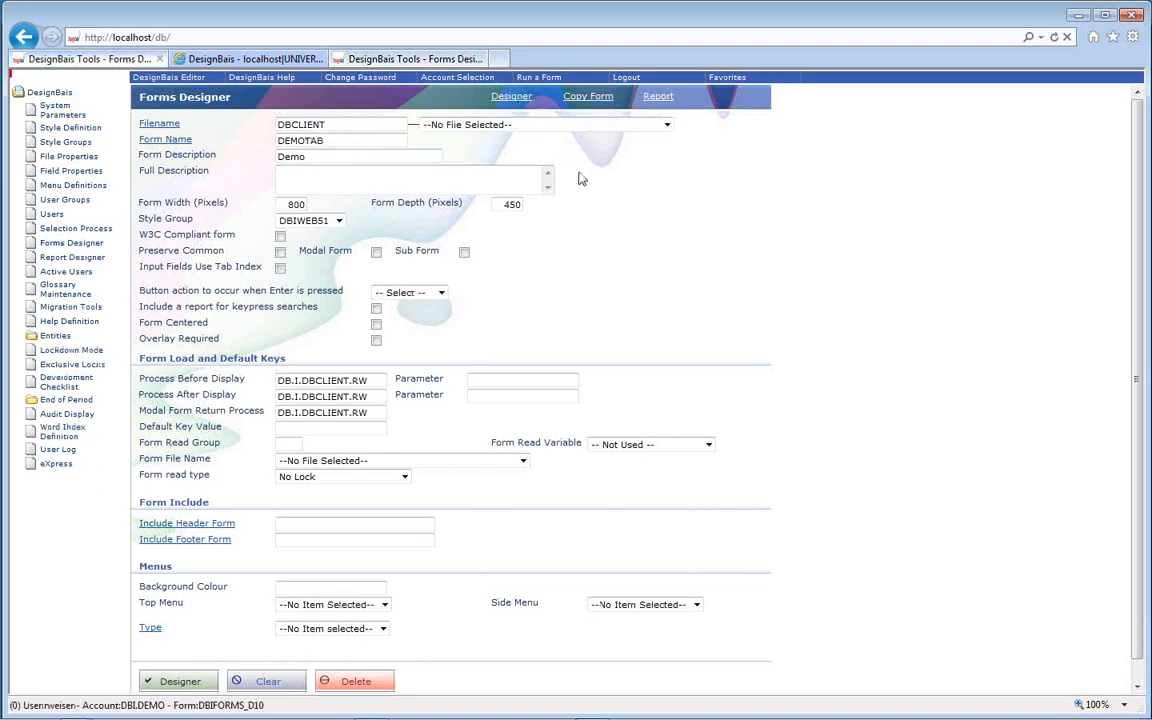
pyautogui.click(601, 107)
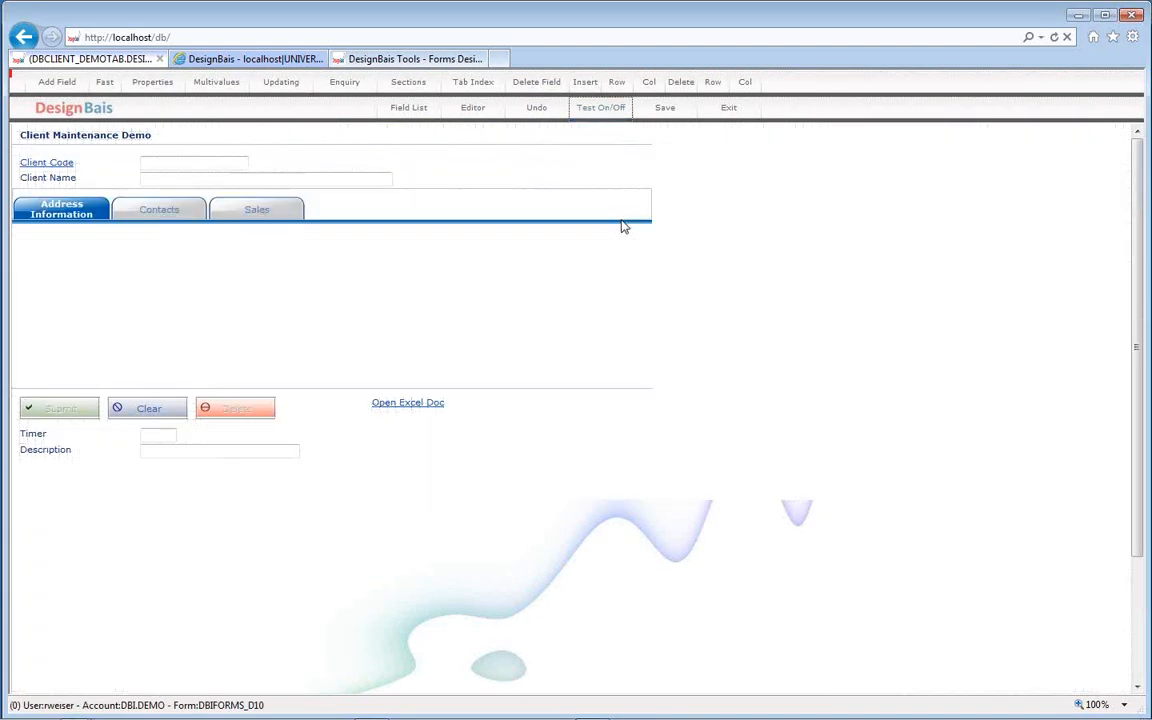
pyautogui.write('C001')
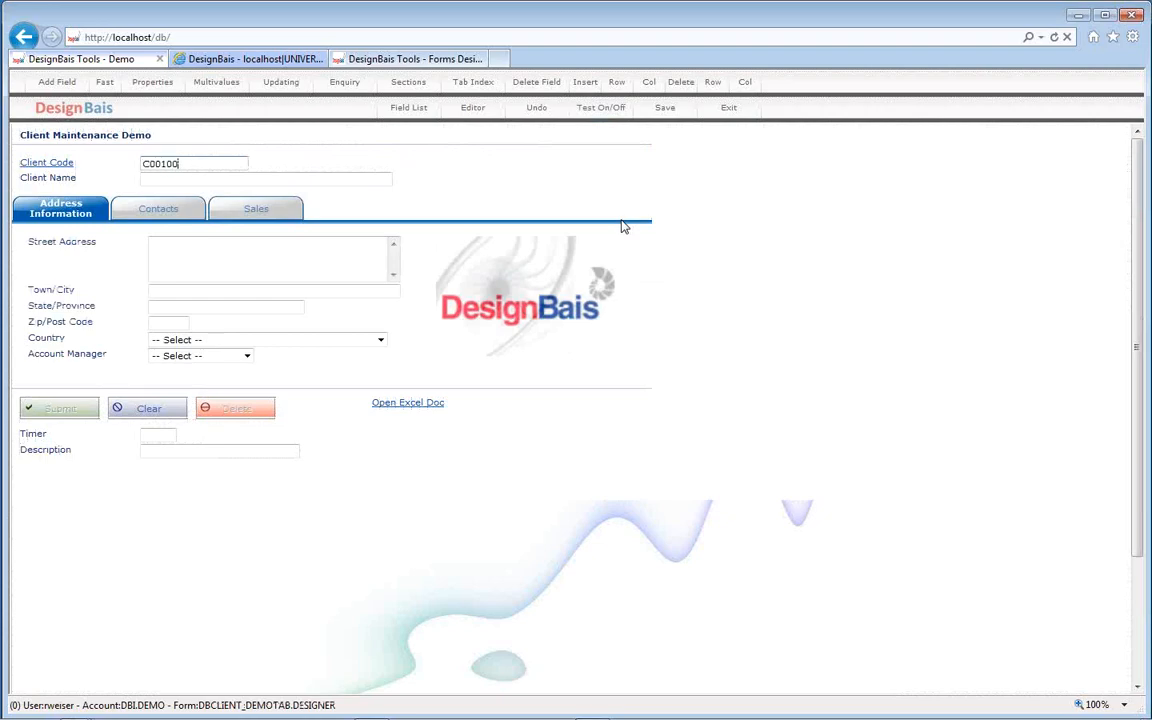
pyautogui.write('00')
pyautogui.press('Tab')
pyautogui.click(255, 207)
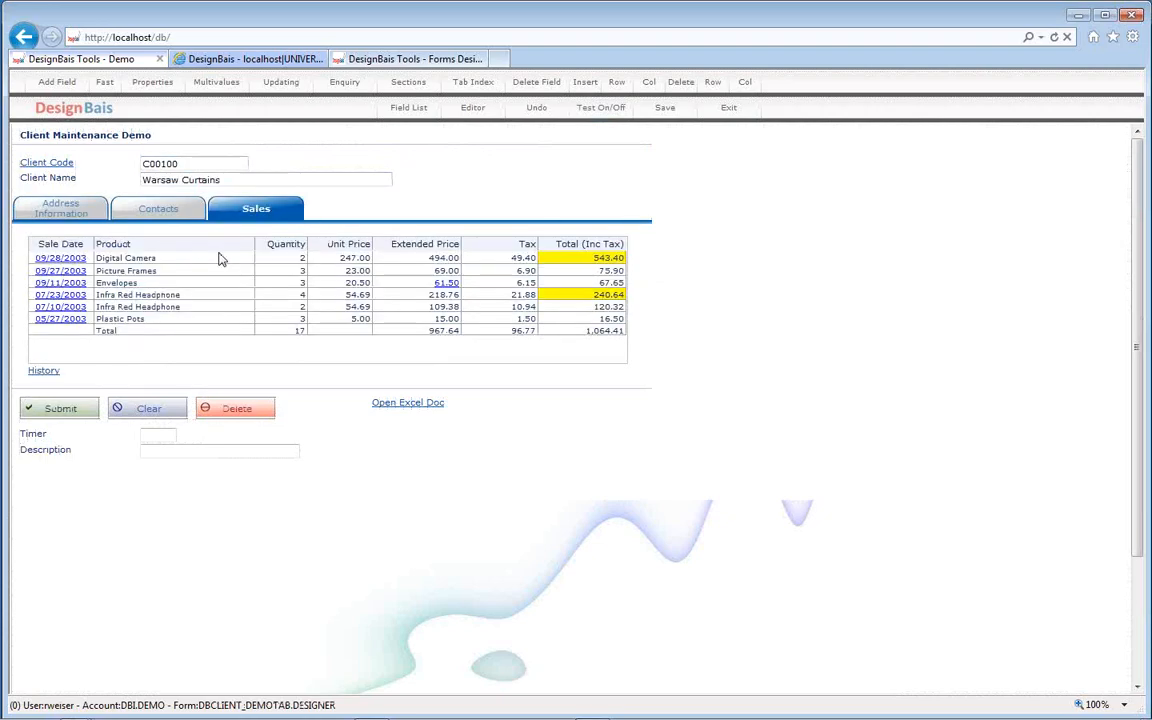
# - Replace the client name inside the History sub form, close it, and check the Client Name on the main form
pyautogui.click(44, 371)
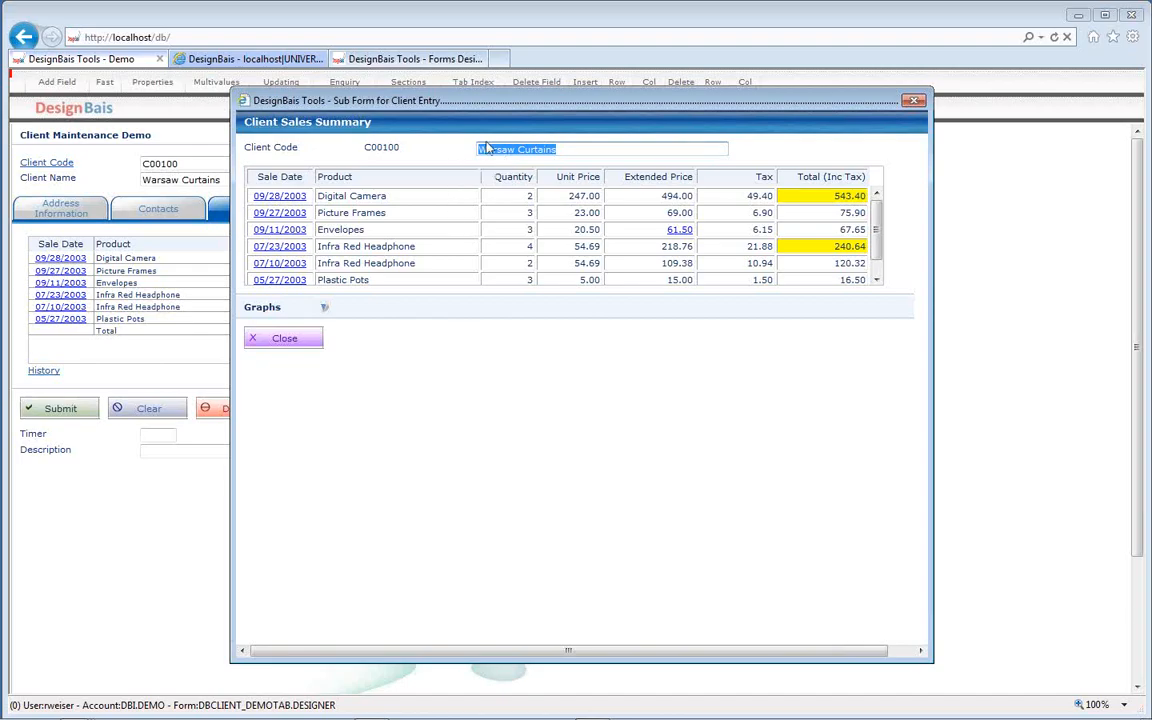
pyautogui.moveTo(449, 99); pyautogui.dragTo(623, 67)
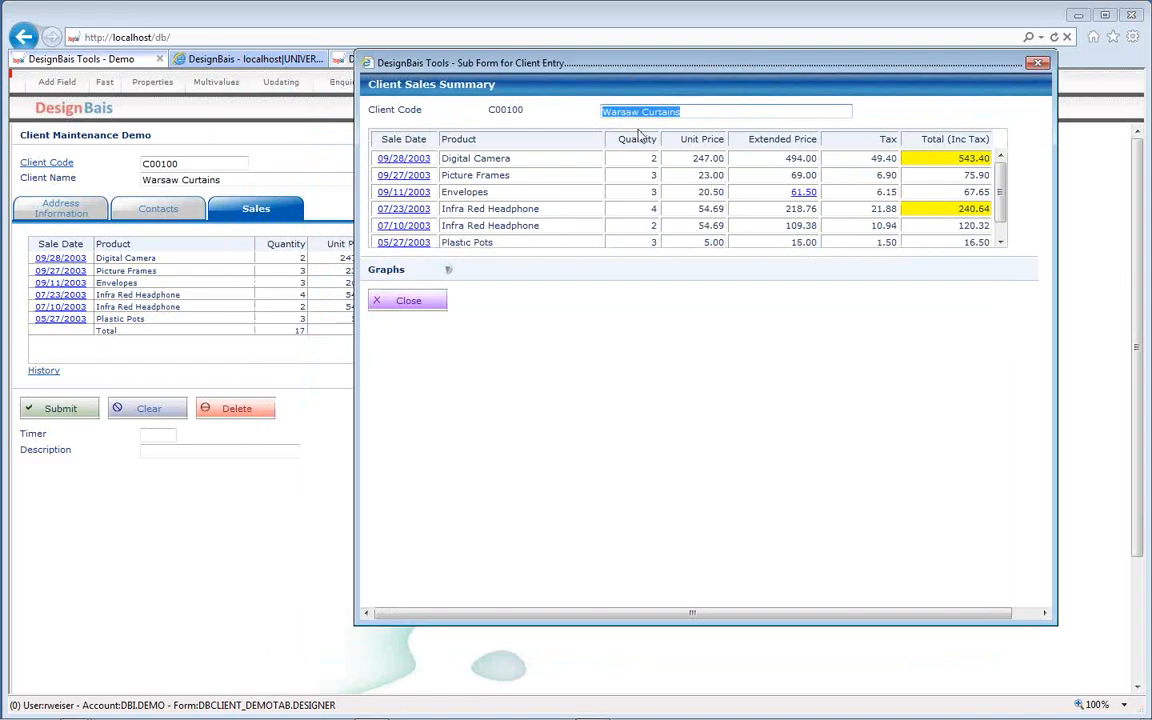
pyautogui.write('RICK')
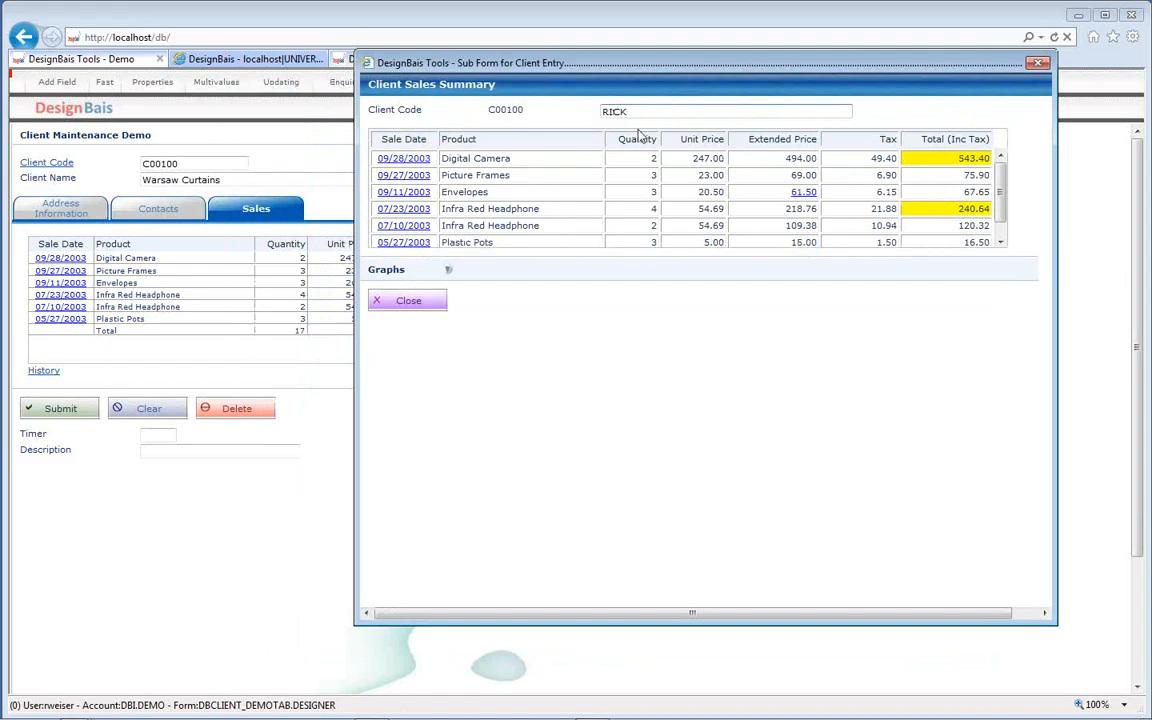
pyautogui.write(' HOUSE')
pyautogui.click(405, 302)
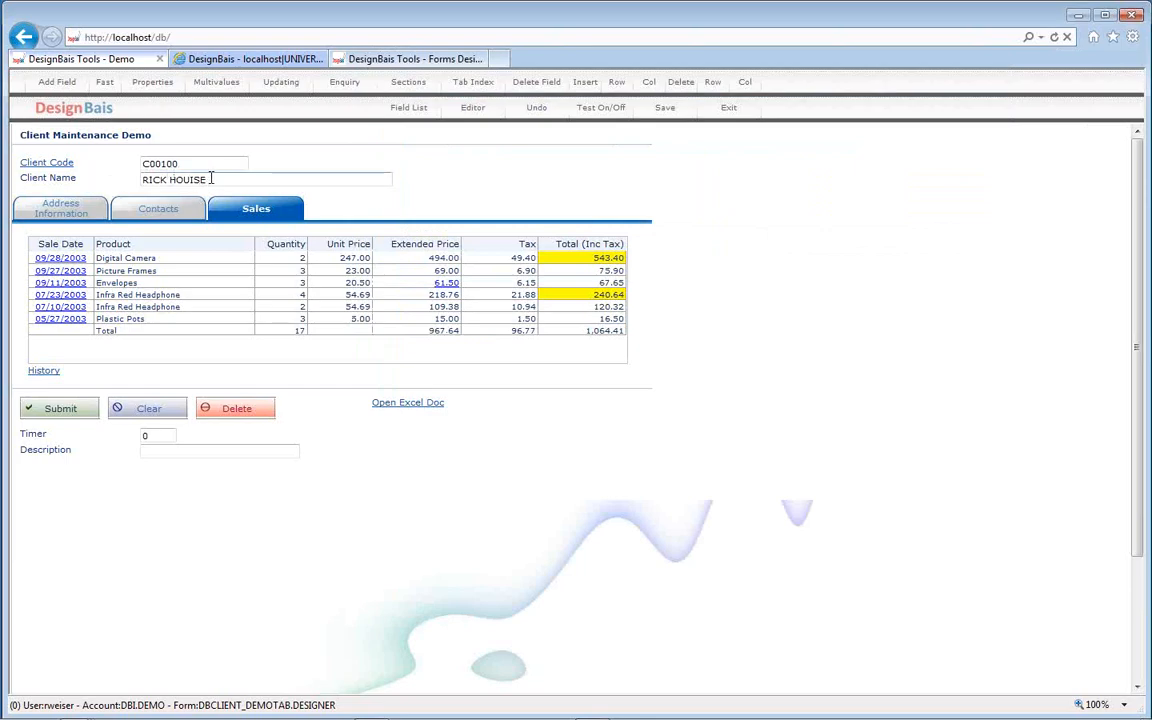
pyautogui.moveTo(283, 177); pyautogui.dragTo(129, 177)
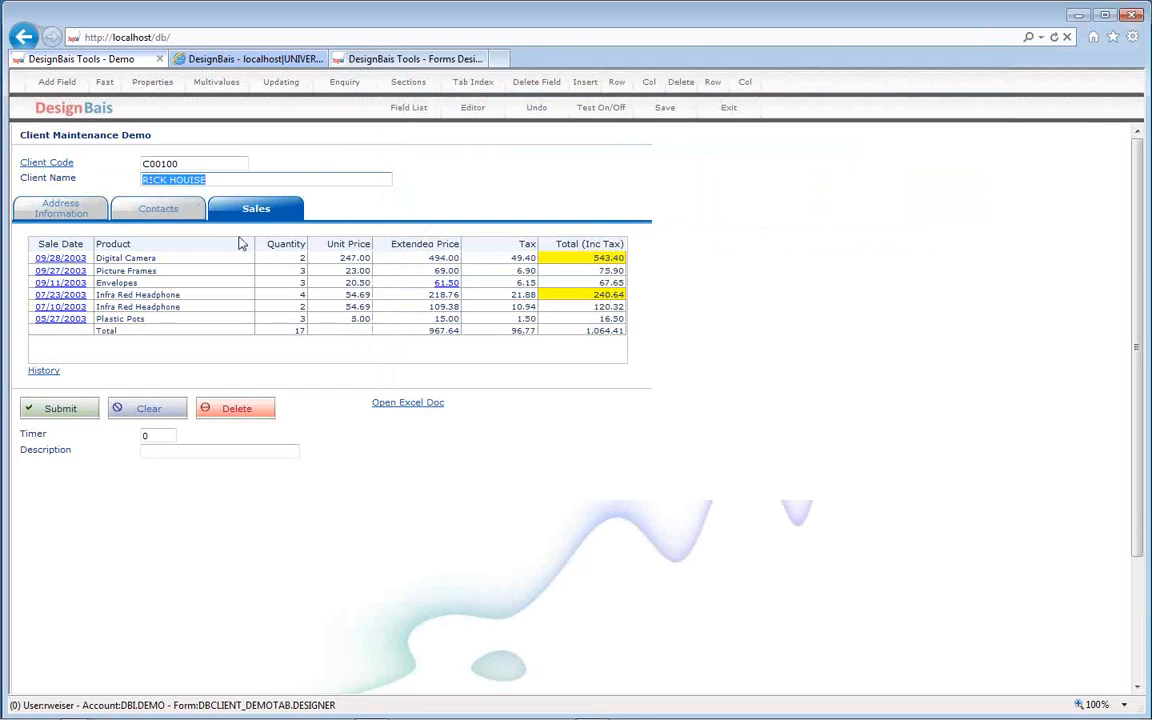
# - Review the DEMOSUB form's common, modal and sub form options, then reopen the History sub form from the client form
pyautogui.click(472, 107)
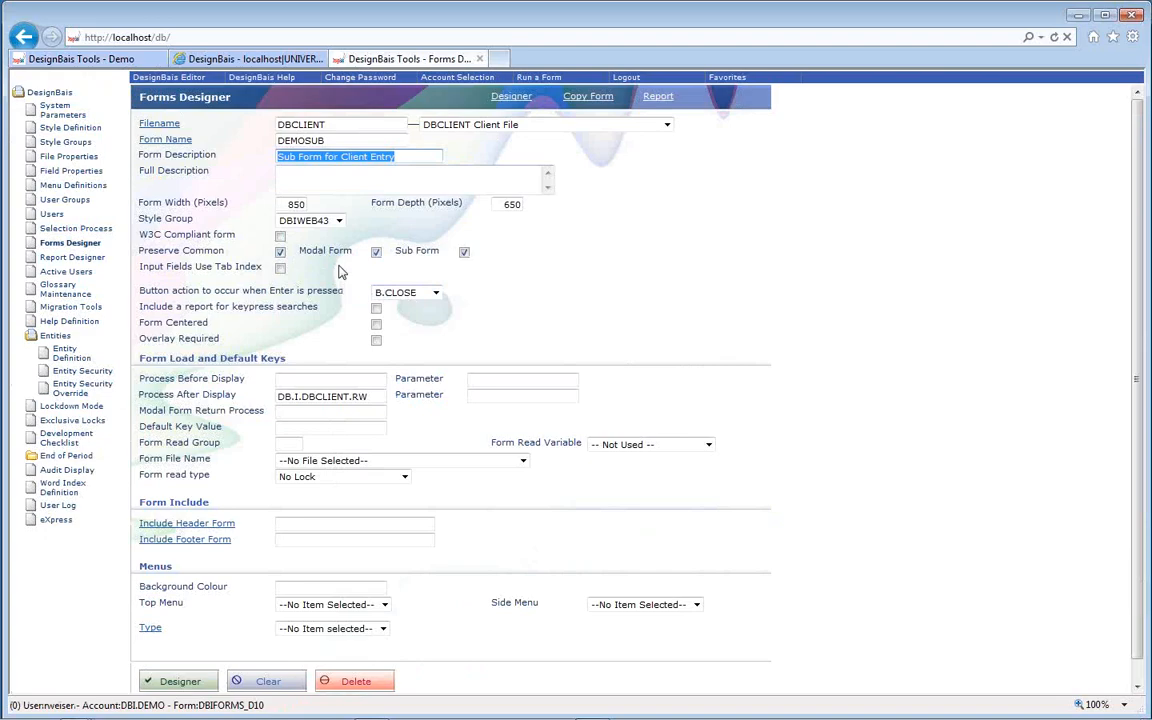
pyautogui.click(110, 58)
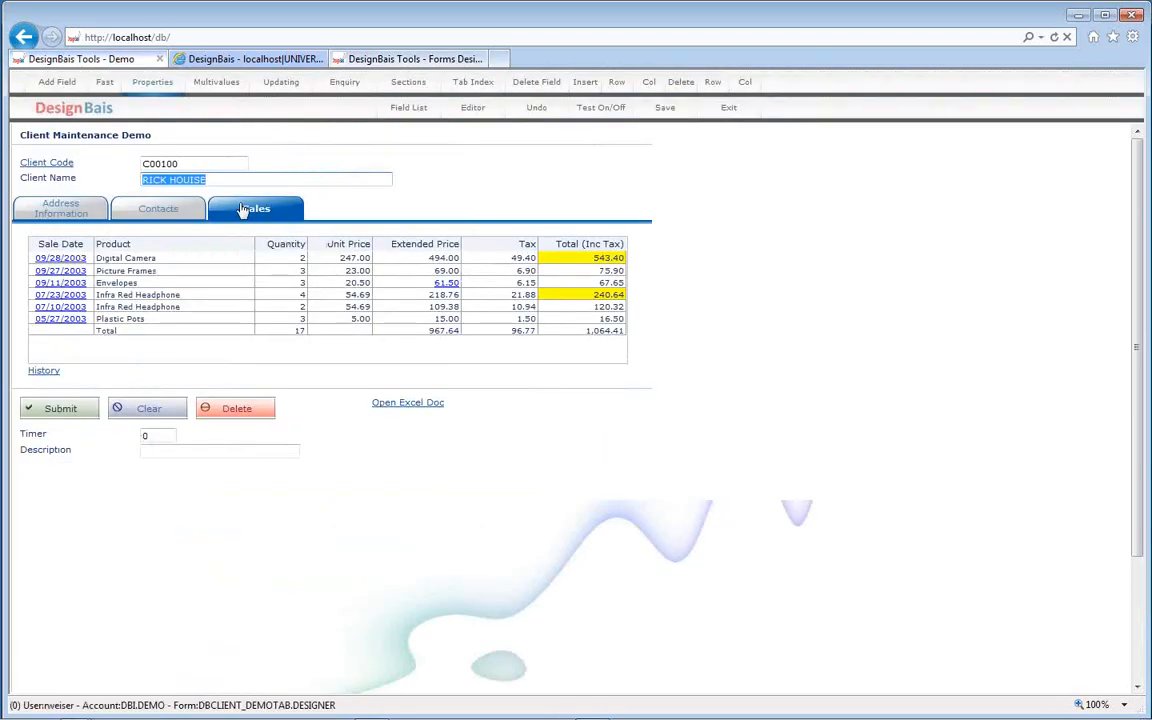
pyautogui.click(43, 370)
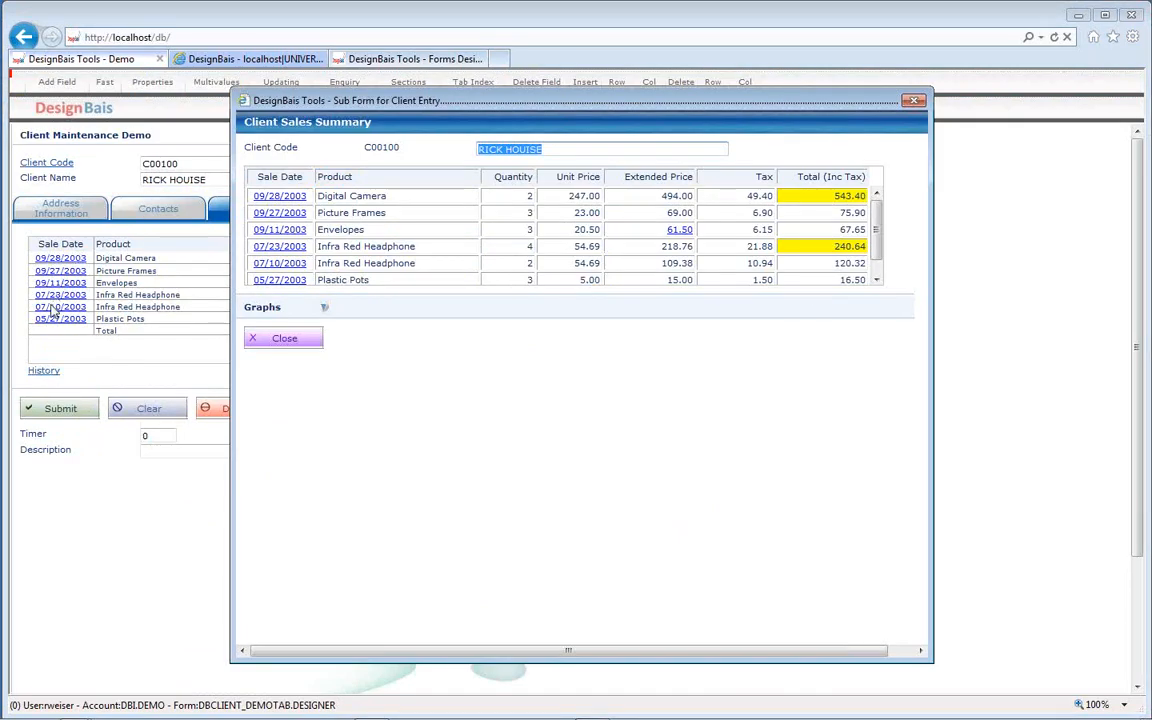
# - Close the History sub form and switch the DEMOSUB form's Modal Form option off and back on
pyautogui.click(446, 403)
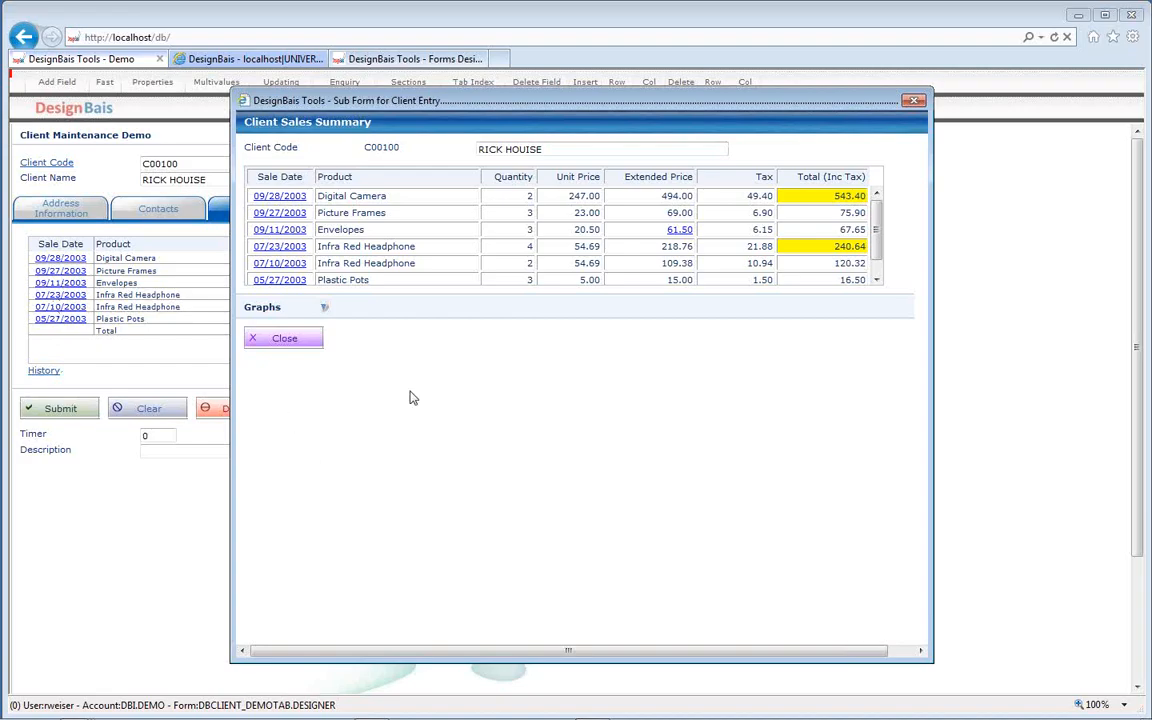
pyautogui.click(283, 340)
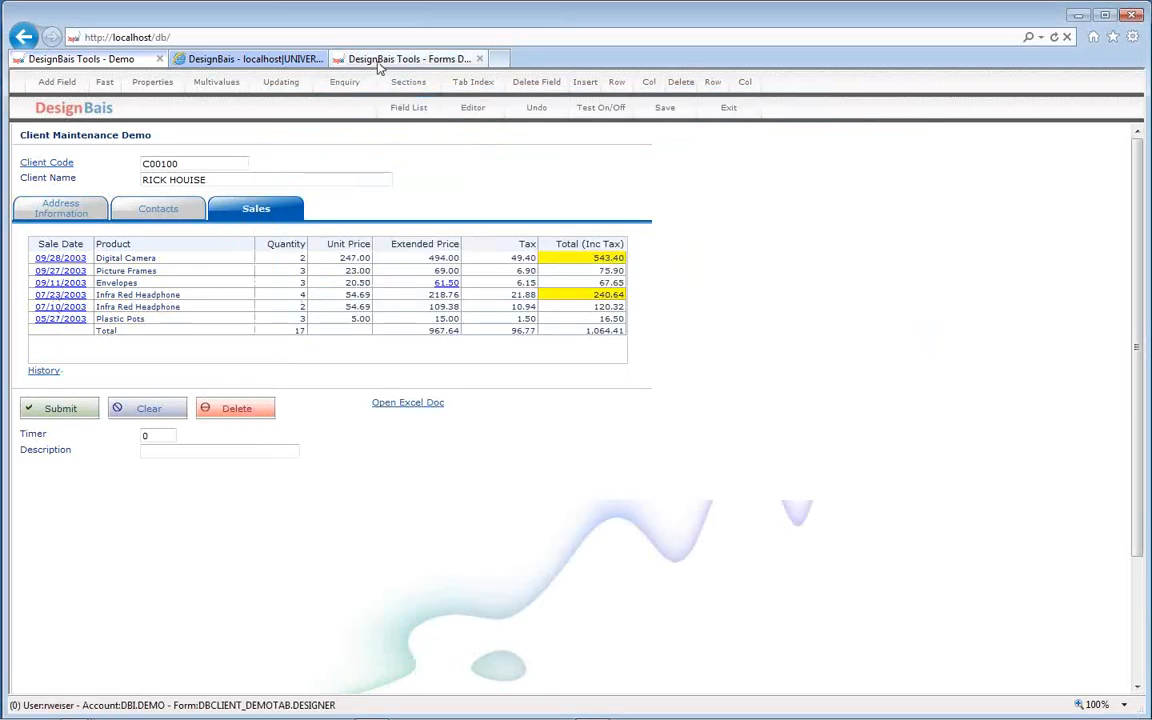
pyautogui.click(380, 62)
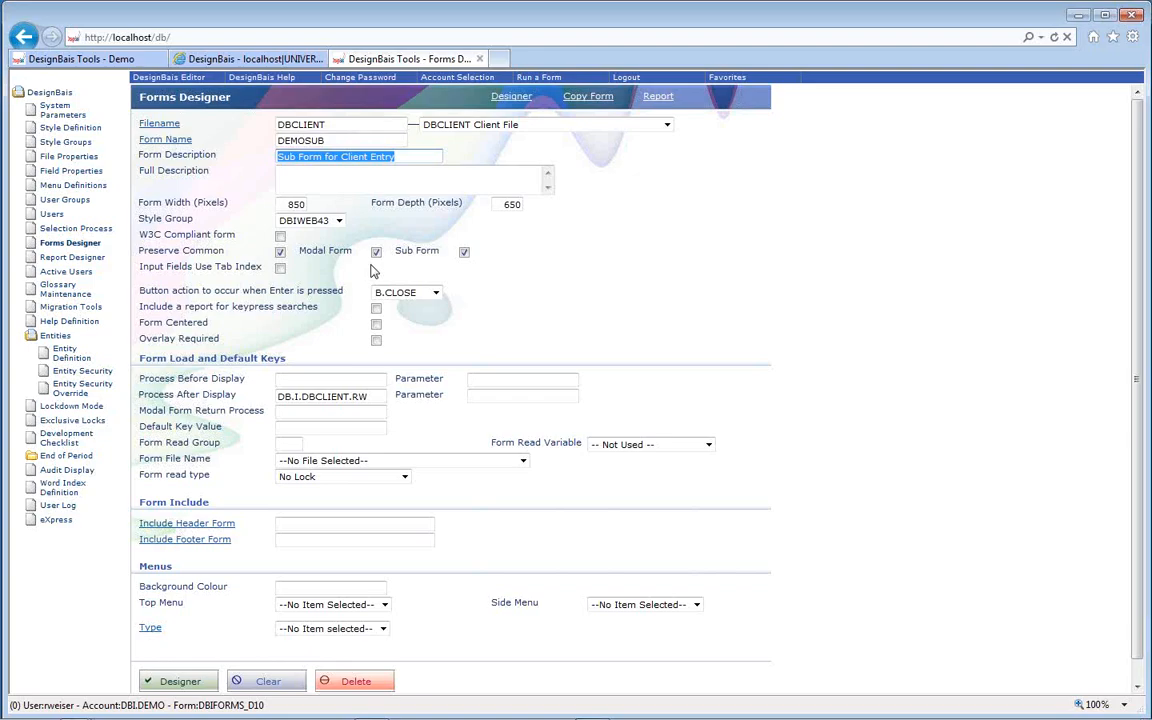
pyautogui.click(280, 251)
pyautogui.click(376, 251)
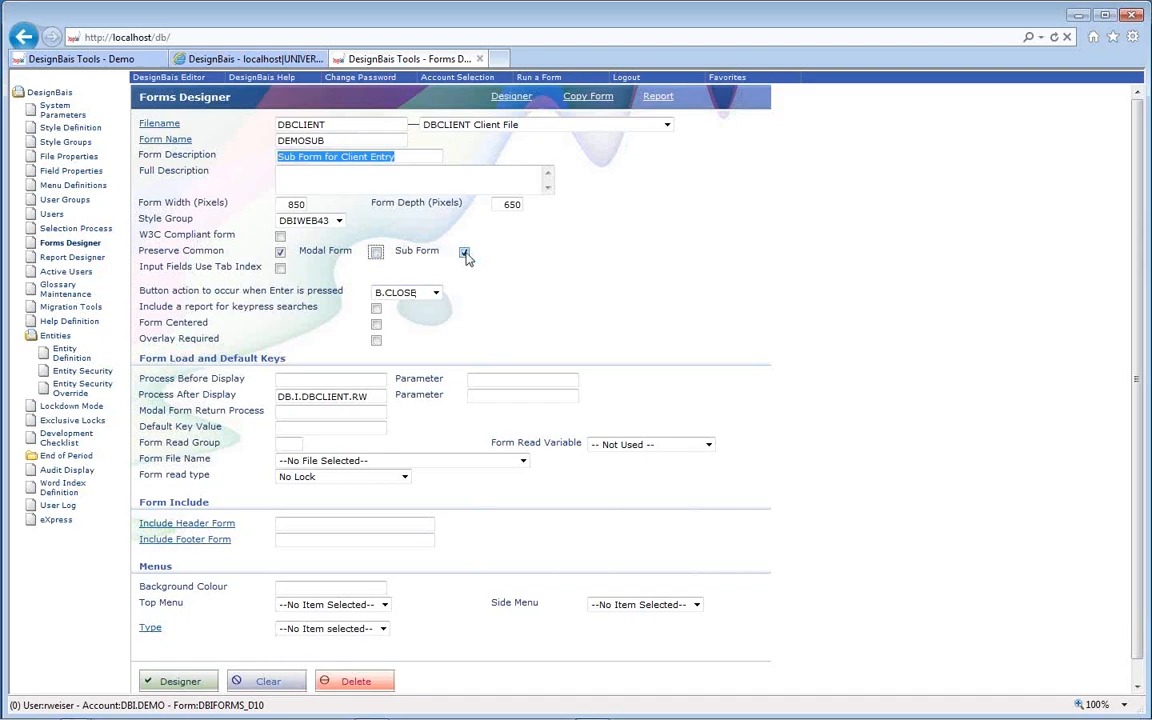
pyautogui.click(376, 252)
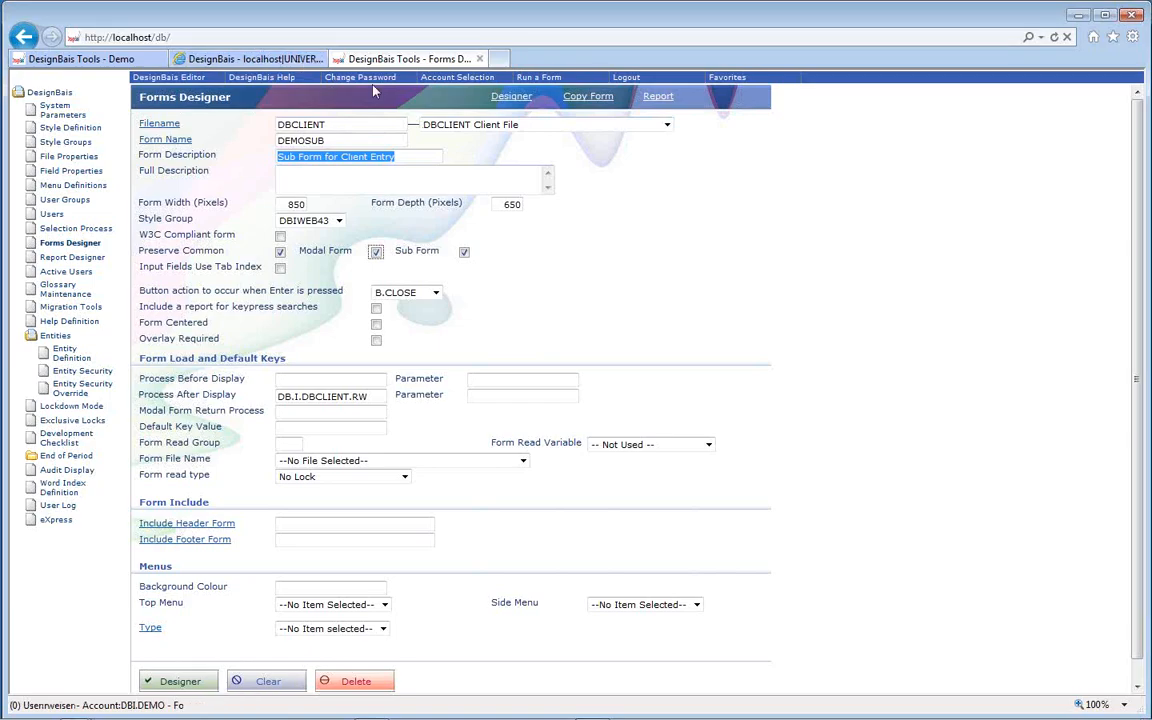
# - Reopen the History sub form from the client form's Sales section and close it again
pyautogui.click(99, 61)
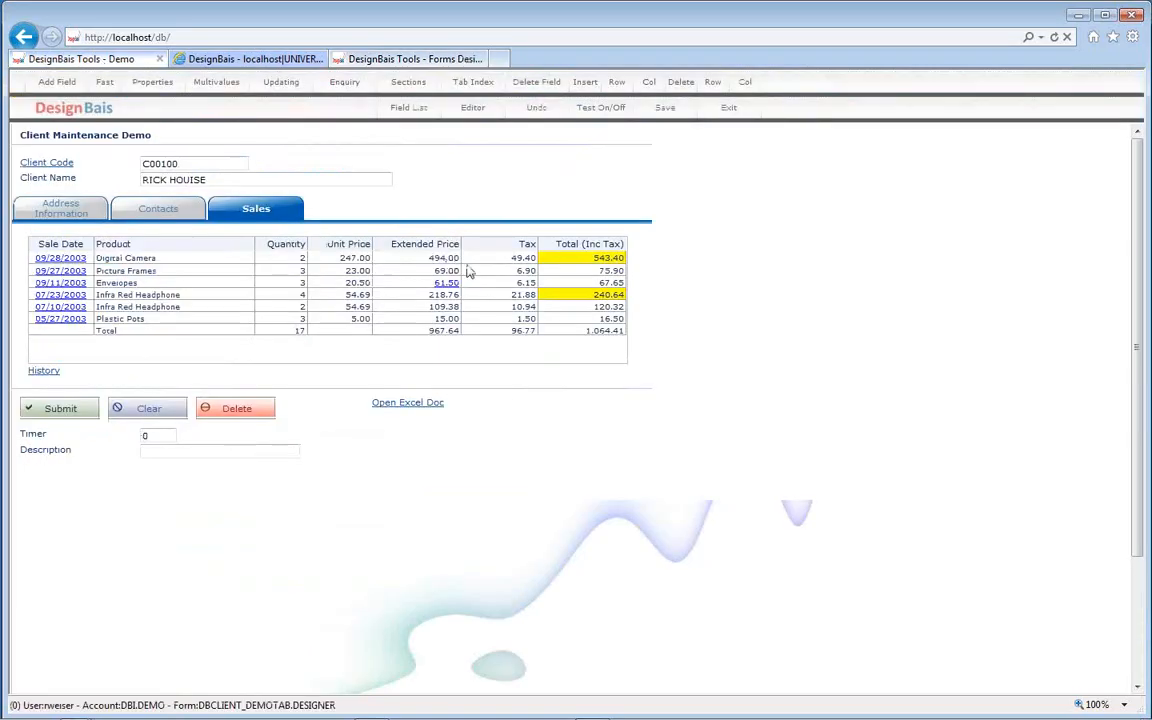
pyautogui.click(40, 372)
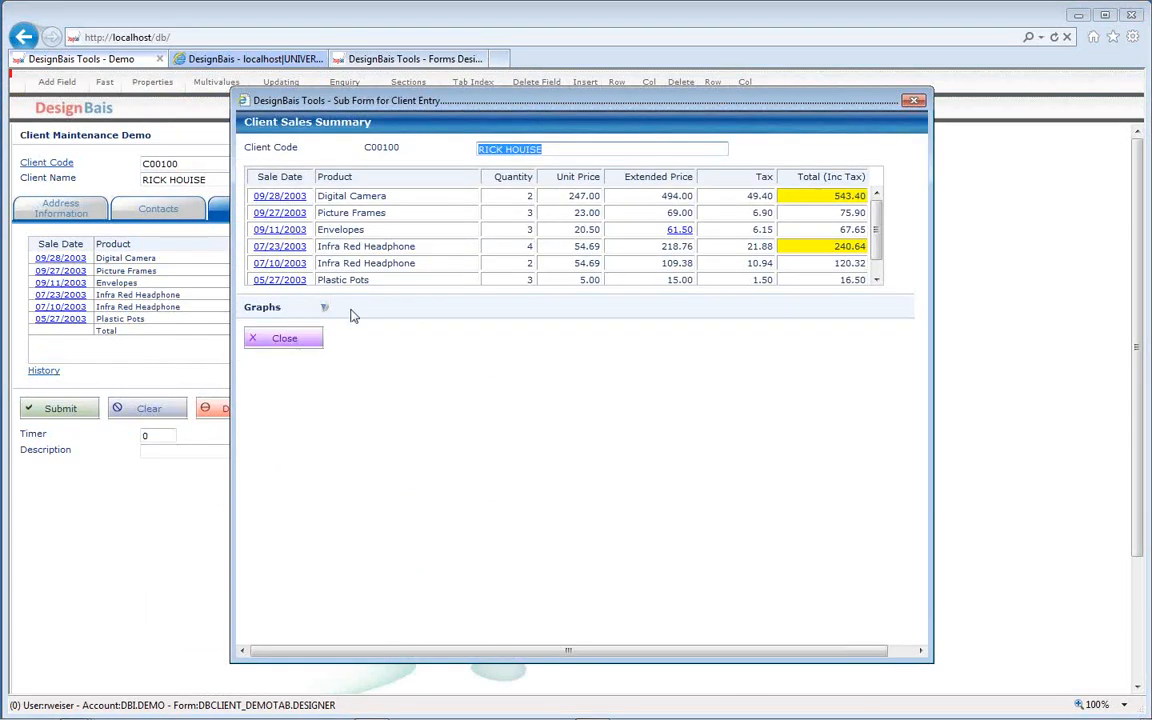
pyautogui.click(272, 342)
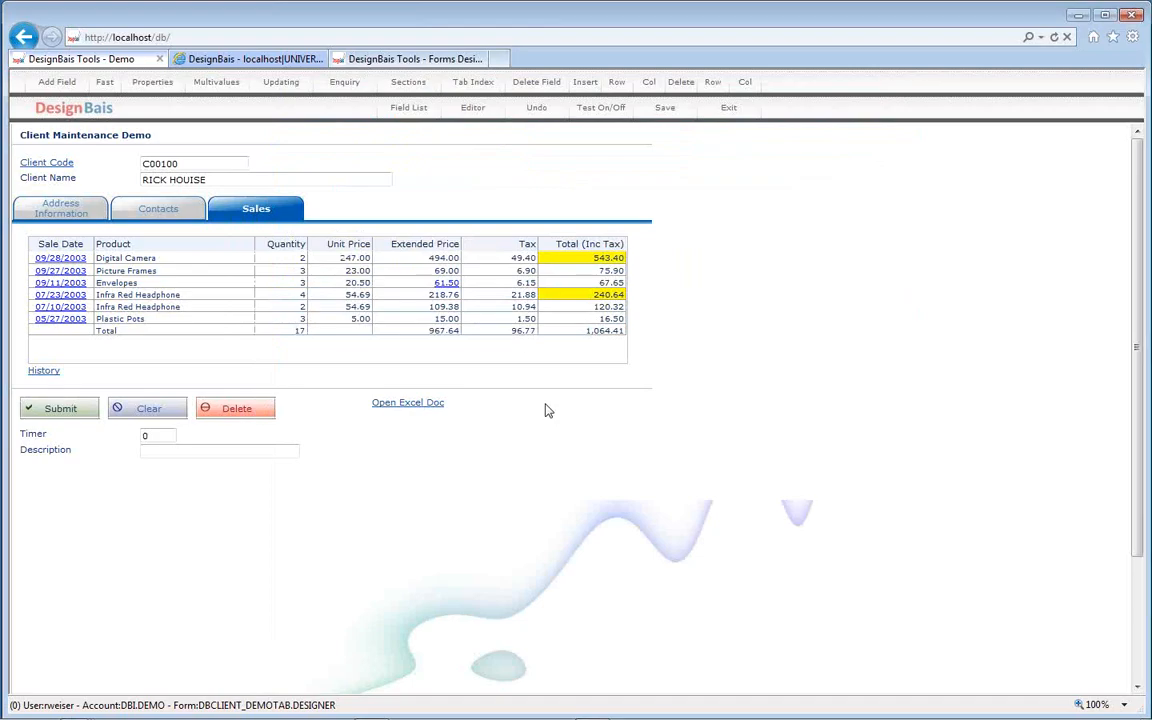
# - Check the DEMOSUB form's Process After Display subroutine and locate the 'DEMOSUB' screen case in its code
pyautogui.click(405, 59)
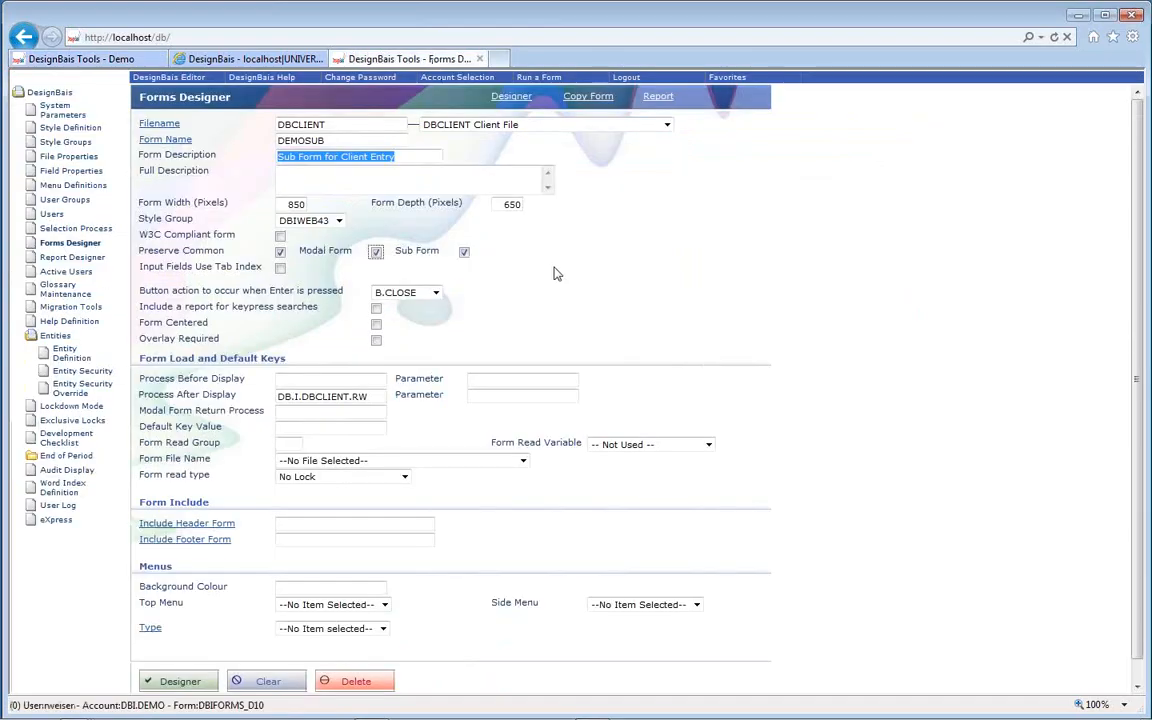
pyautogui.doubleClick(336, 393)
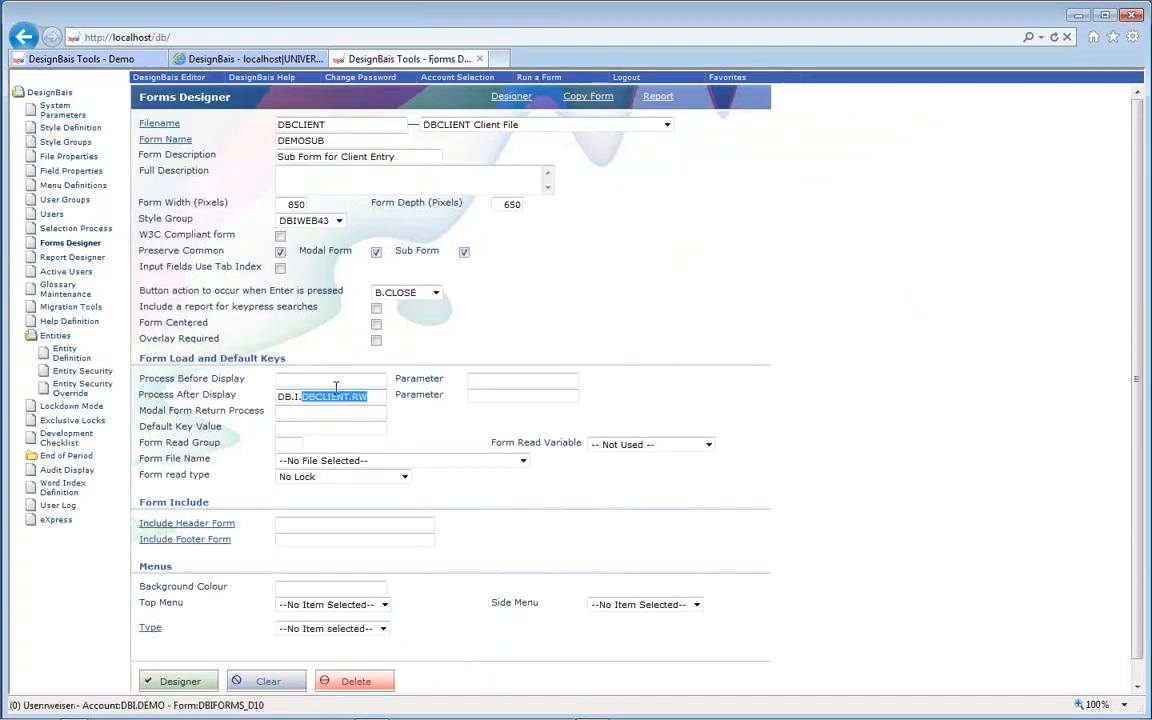
pyautogui.tripleClick(335, 397)
pyautogui.click(283, 60)
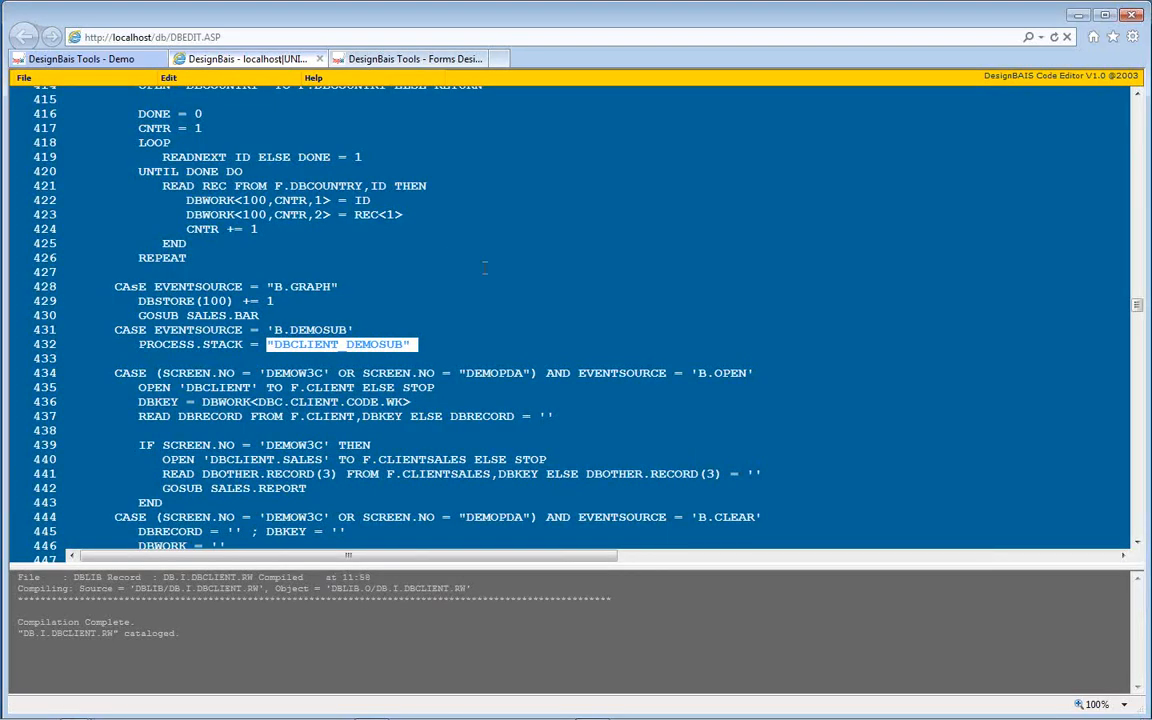
pyautogui.hotkey('ctrl', 'Home')
pyautogui.scroll(-12, 485, 268)
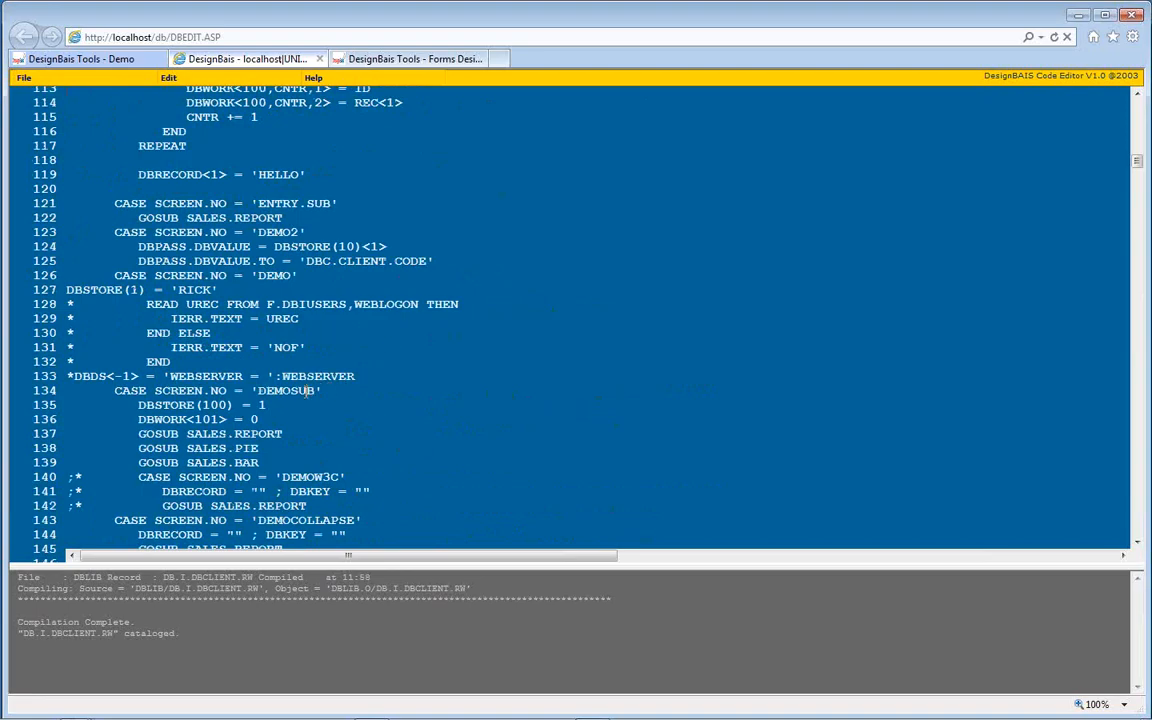
pyautogui.doubleClick(308, 391)
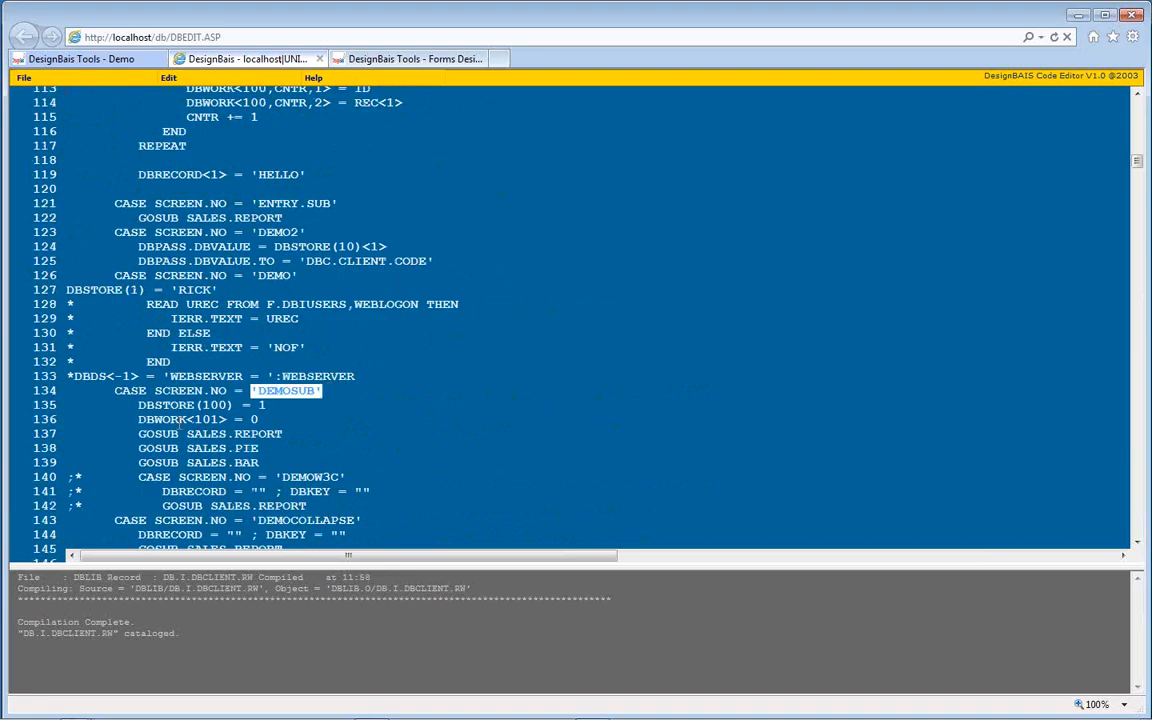
# - Highlight the SALES.REPORT, SALES.PIE and SALES.BAR calls under the 'DEMOSUB' case in the subroutine
pyautogui.moveTo(136, 433); pyautogui.dragTo(295, 460)
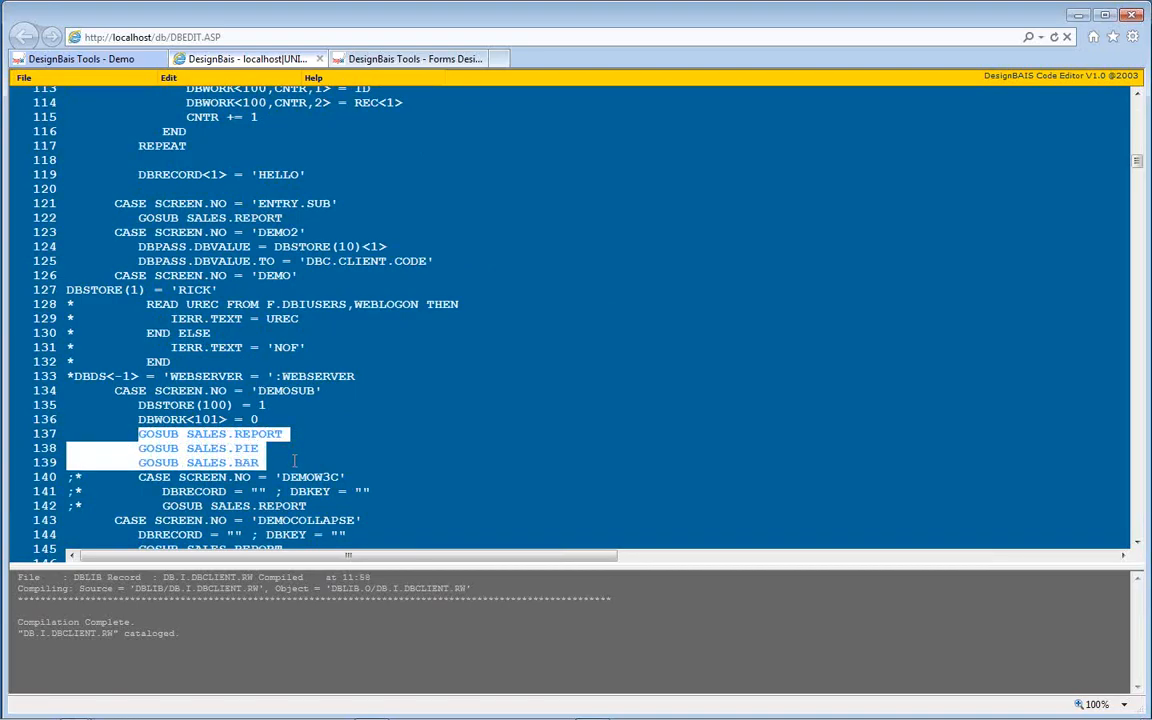
pyautogui.doubleClick(203, 434)
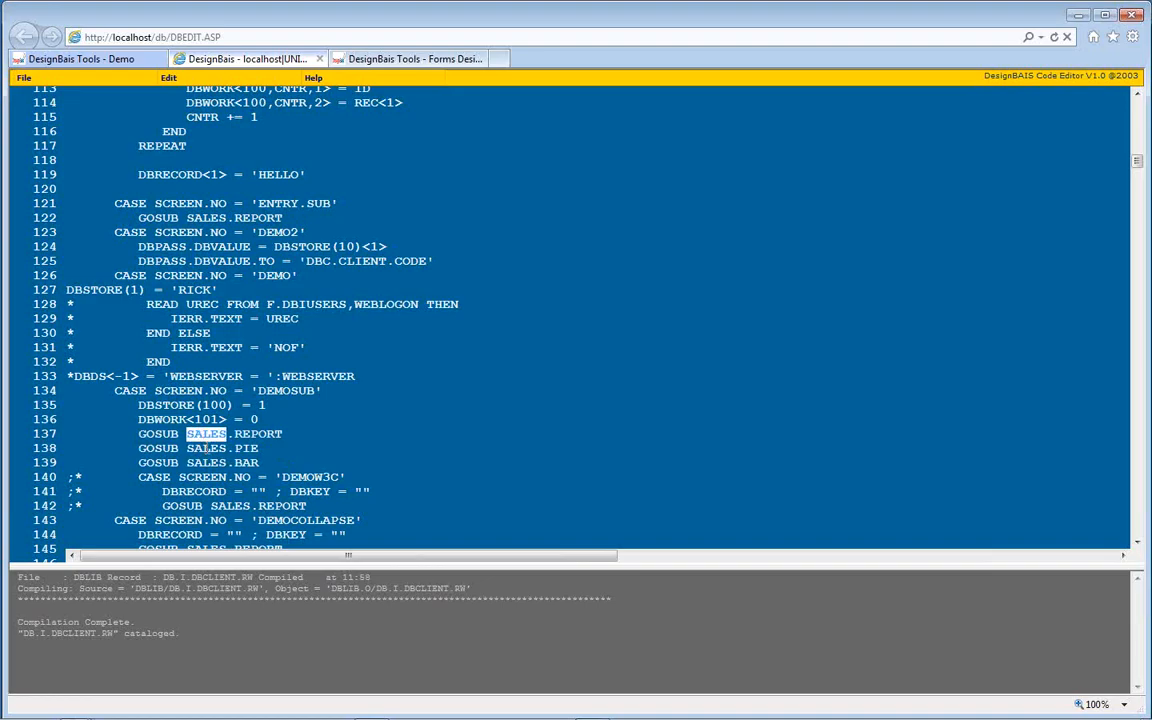
pyautogui.click(206, 451)
pyautogui.doubleClick(206, 451)
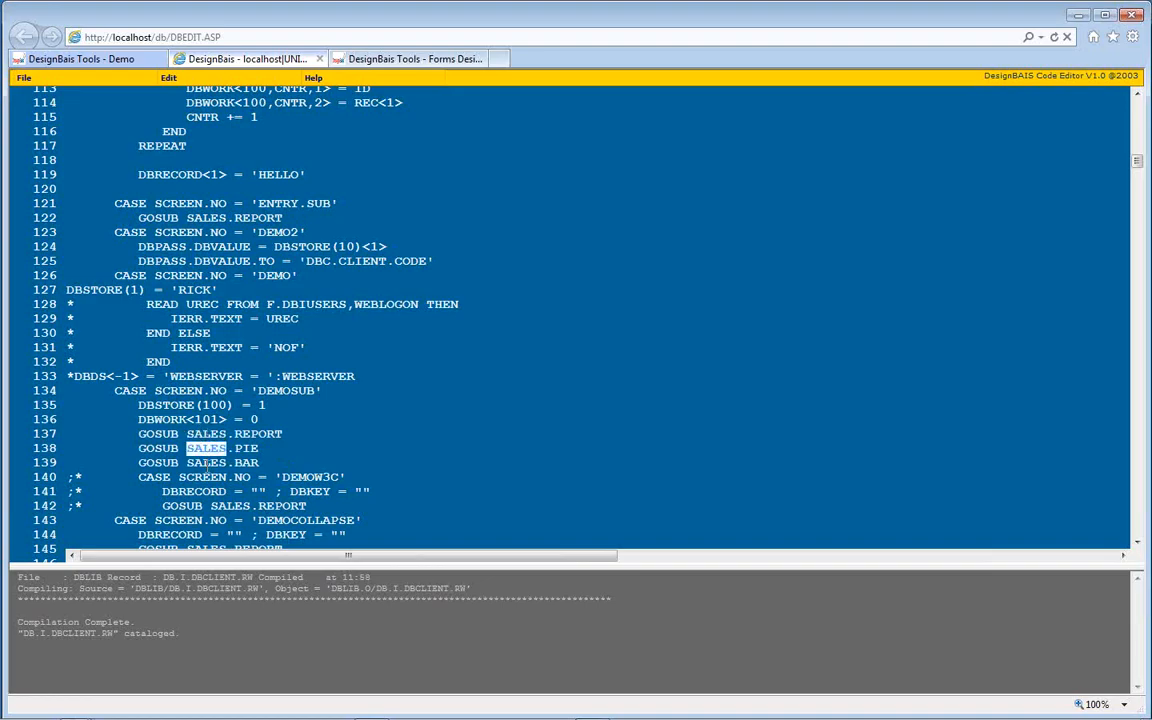
pyautogui.doubleClick(206, 463)
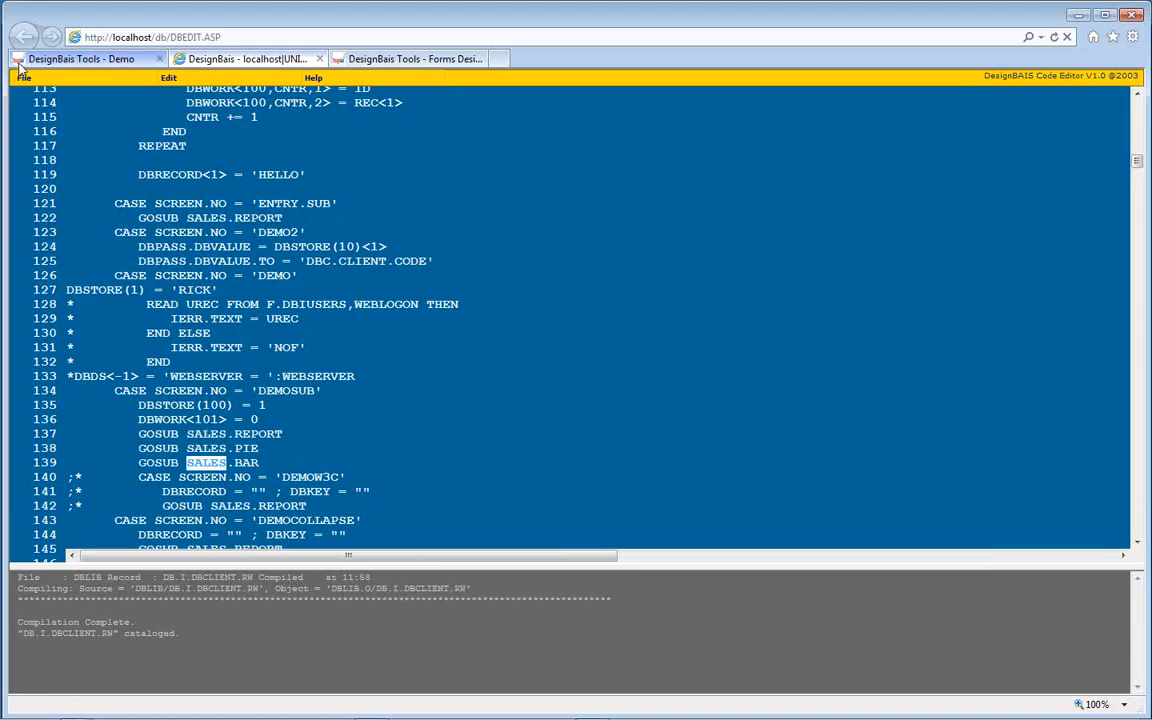
# - Open the client's History sub form, expand its Graphs section to view the sales charts, and close it
pyautogui.click(66, 56)
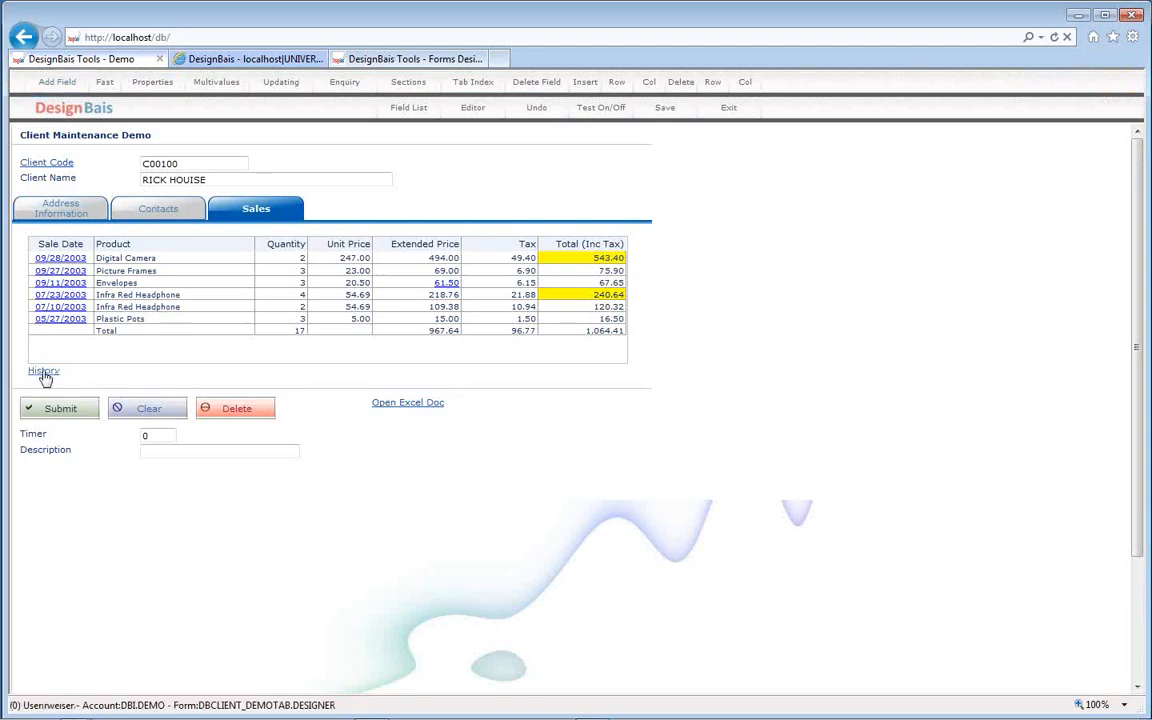
pyautogui.click(44, 371)
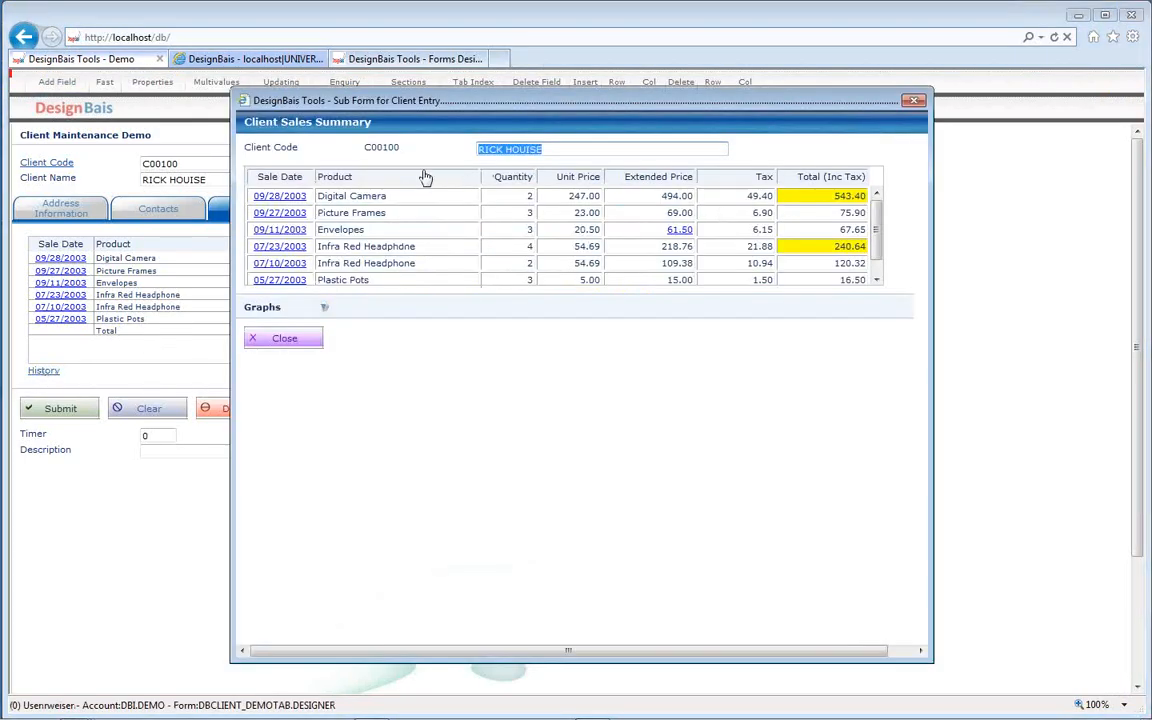
pyautogui.click(324, 308)
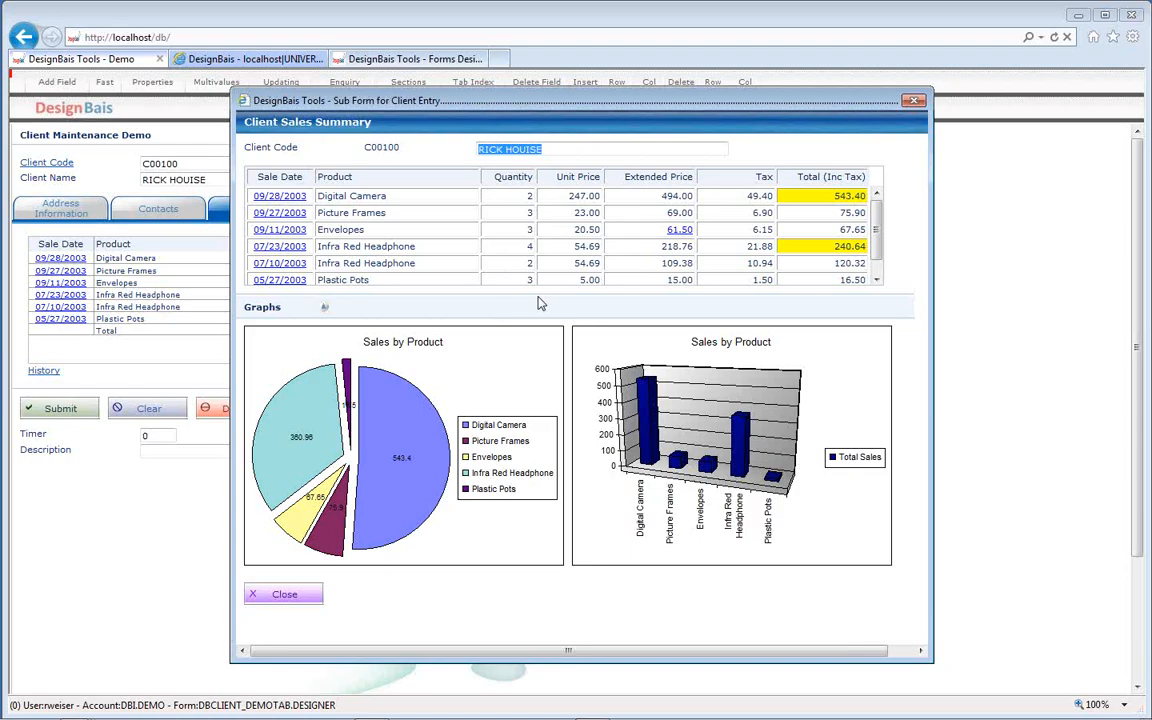
pyautogui.click(285, 595)
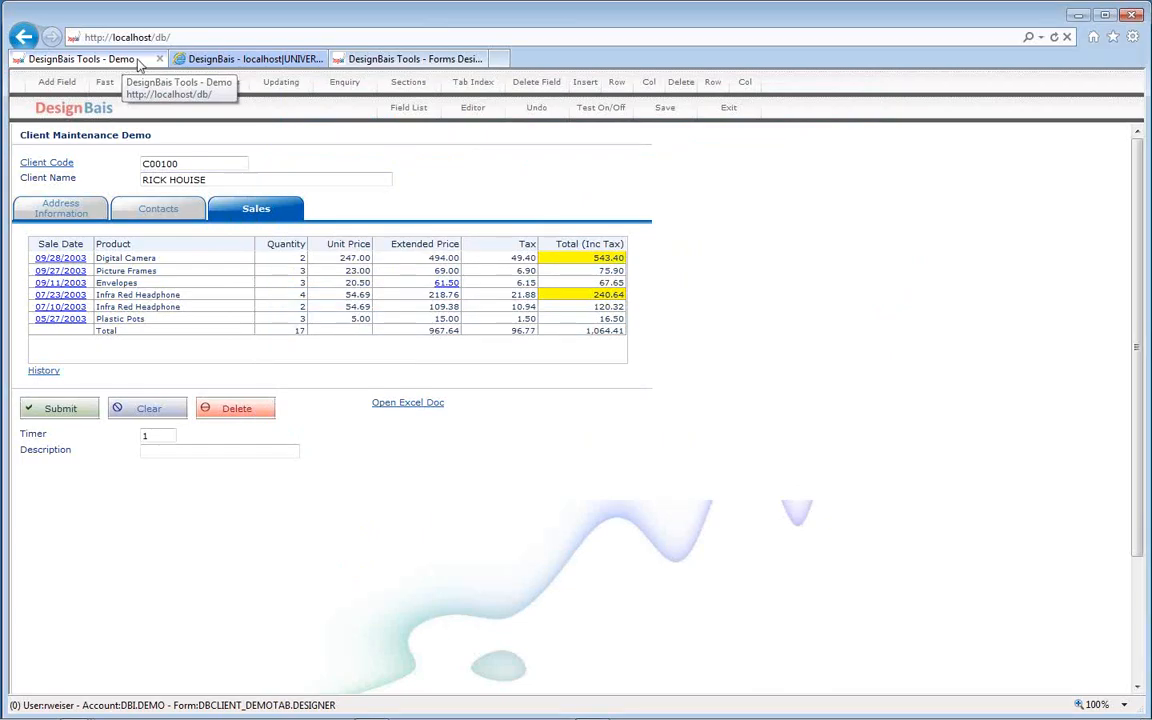
# - Search the subroutine code for the "BUTTON:" label and show the button event cases beneath it
pyautogui.click(211, 58)
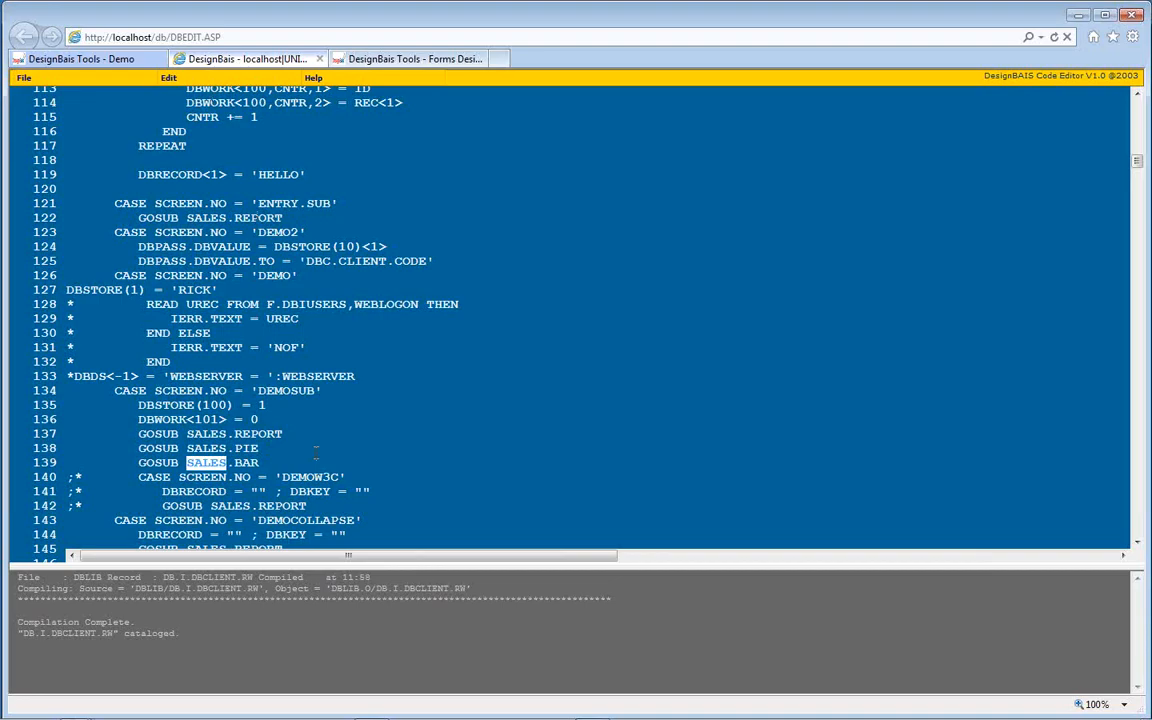
pyautogui.hotkey('ctrl', 'f')
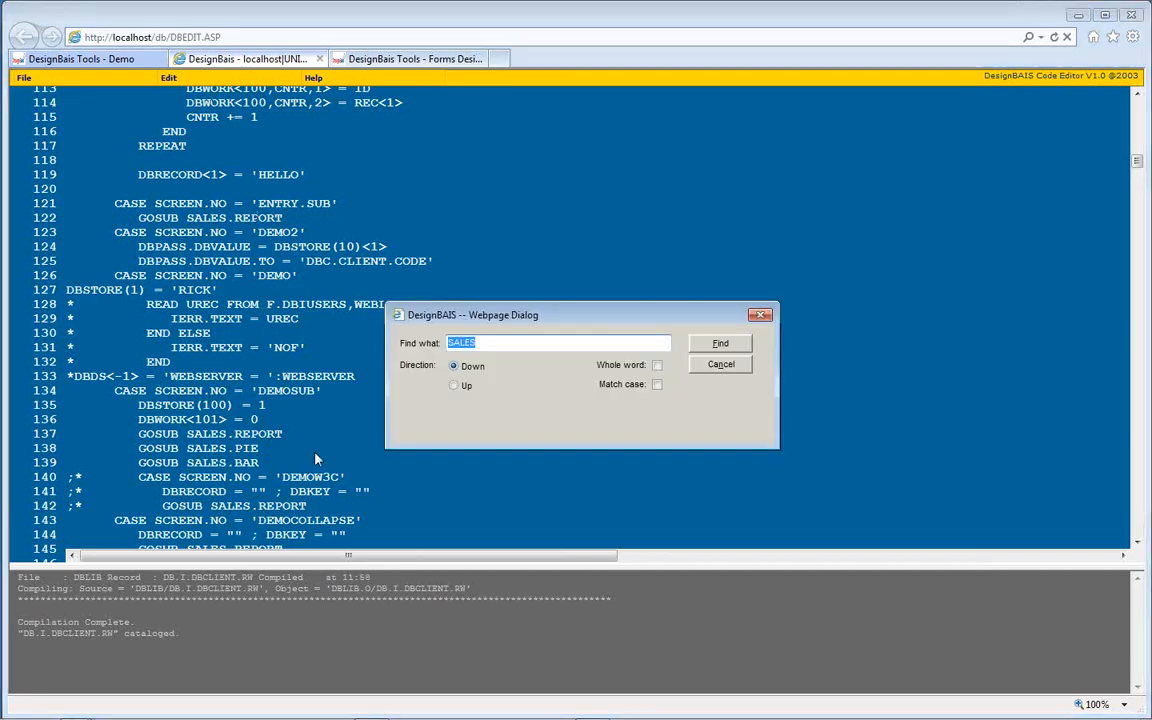
pyautogui.write('BUTTON:')
pyautogui.press('Return')
pyautogui.scroll(-10, 316, 453)
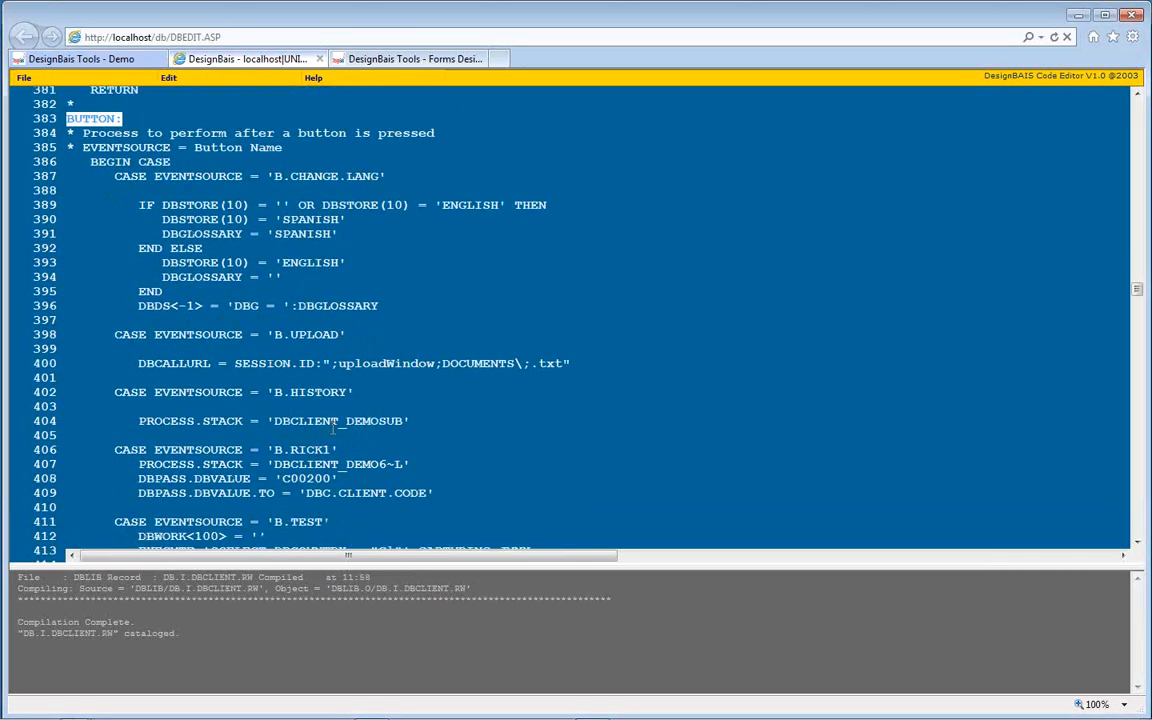
# - Highlight the B.HISTORY event case and its PROCESS.STACK assignment to 'DBCLIENT_DEMOSUB'
pyautogui.click(301, 386)
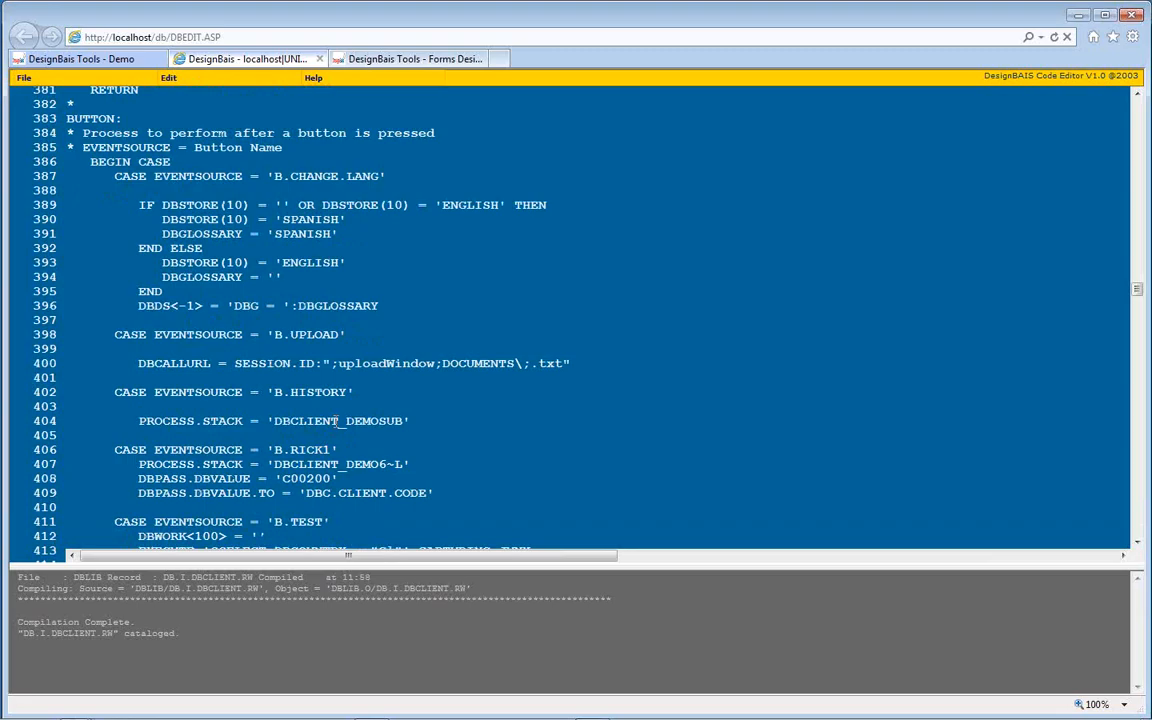
pyautogui.doubleClick(309, 393)
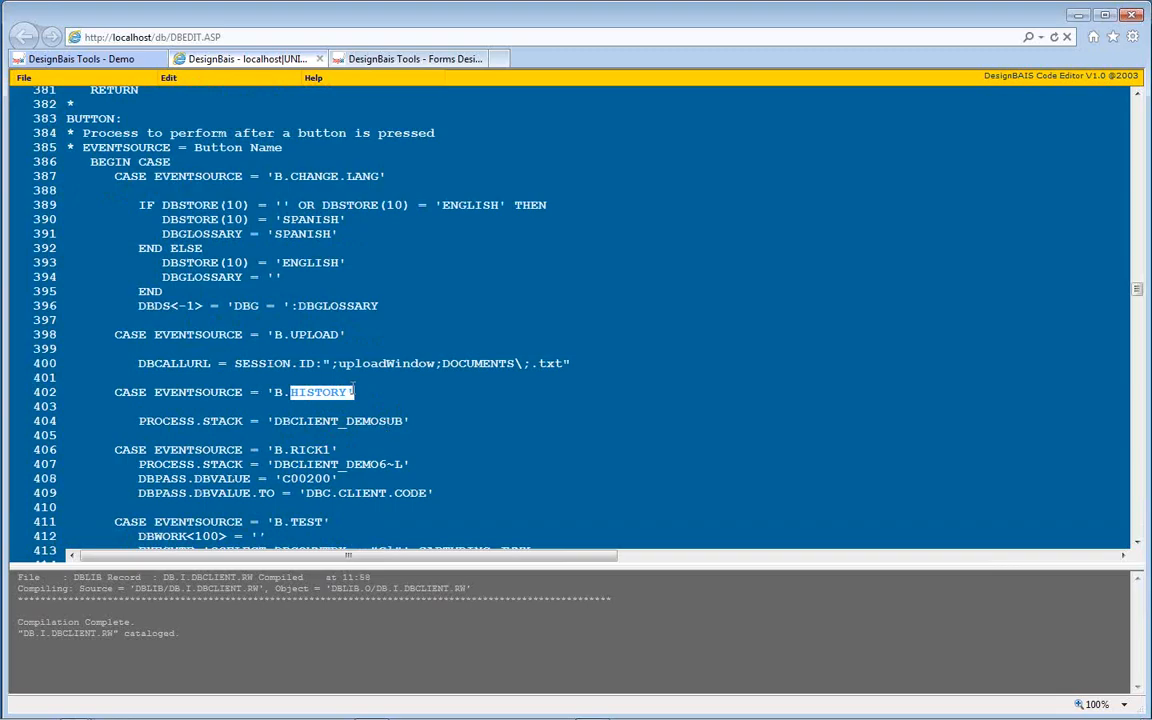
pyautogui.moveTo(409, 421); pyautogui.dragTo(268, 421)
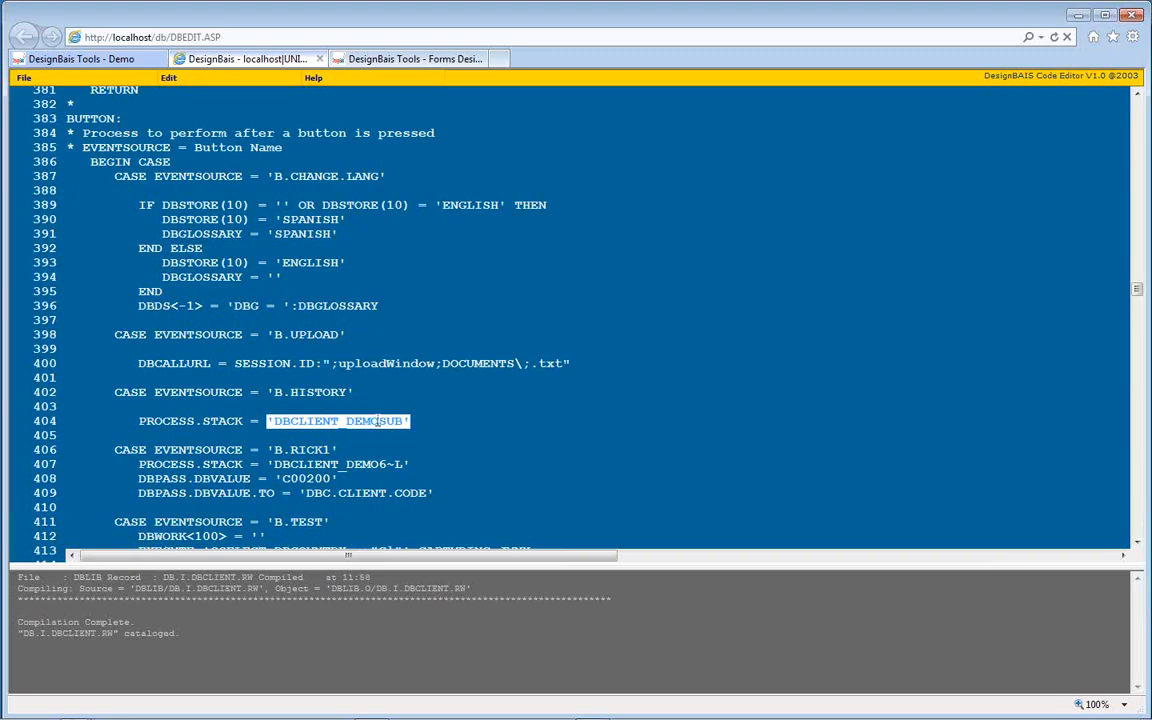
pyautogui.click(154, 424)
pyautogui.moveTo(244, 421); pyautogui.dragTo(146, 422)
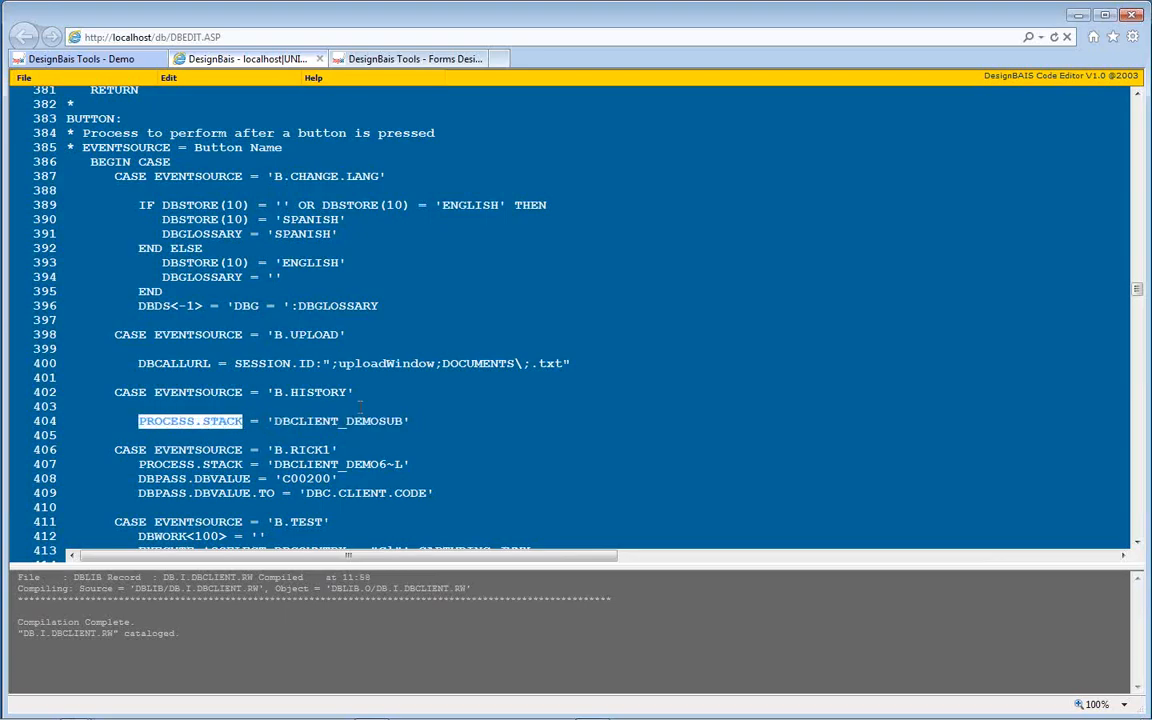
# - Turn off test mode on the DEMOTAB form and inspect the Process After subroutine in the History button's definition
pyautogui.click(110, 58)
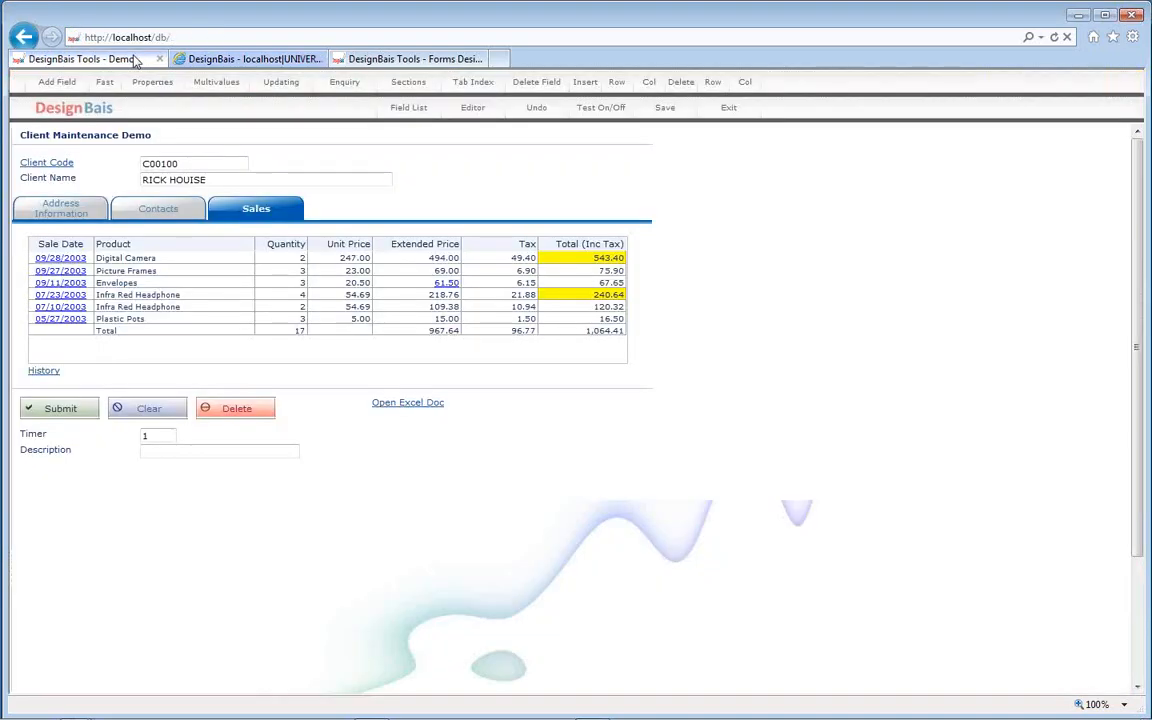
pyautogui.click(625, 116)
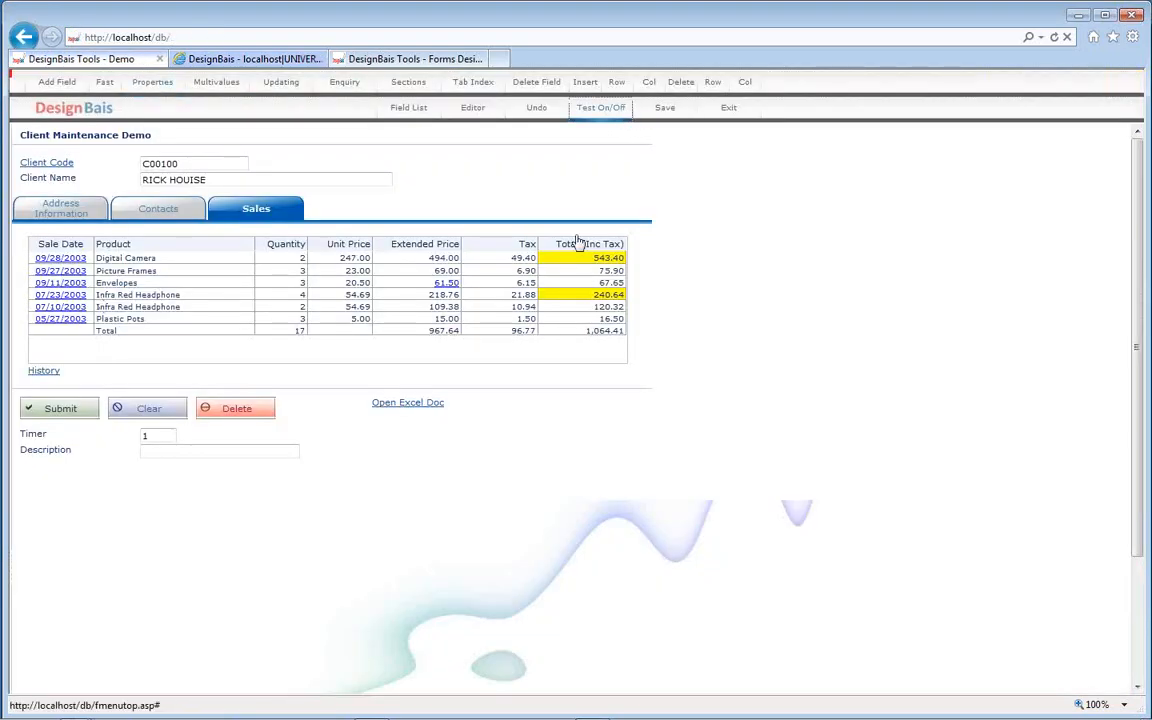
pyautogui.doubleClick(55, 375)
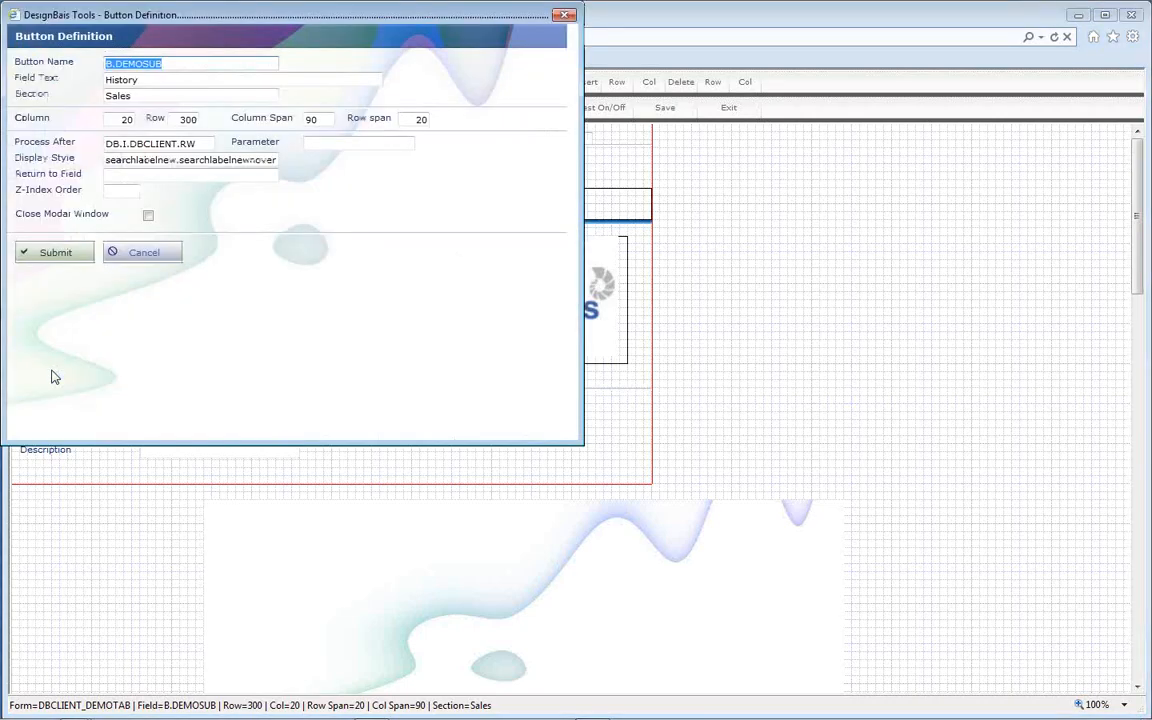
pyautogui.moveTo(206, 143); pyautogui.dragTo(91, 144)
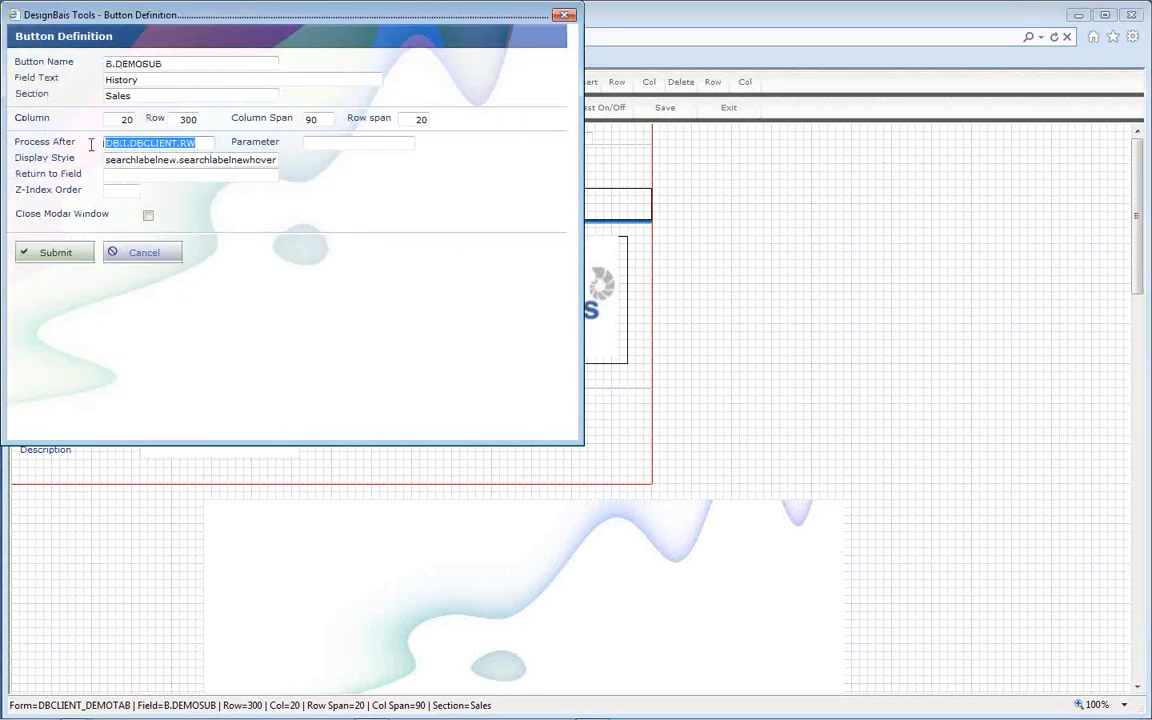
# - Cancel the button definition and examine the PROCESS.STACK assignment under the B.HISTORY case in the DBEDIT code editor
pyautogui.click(141, 256)
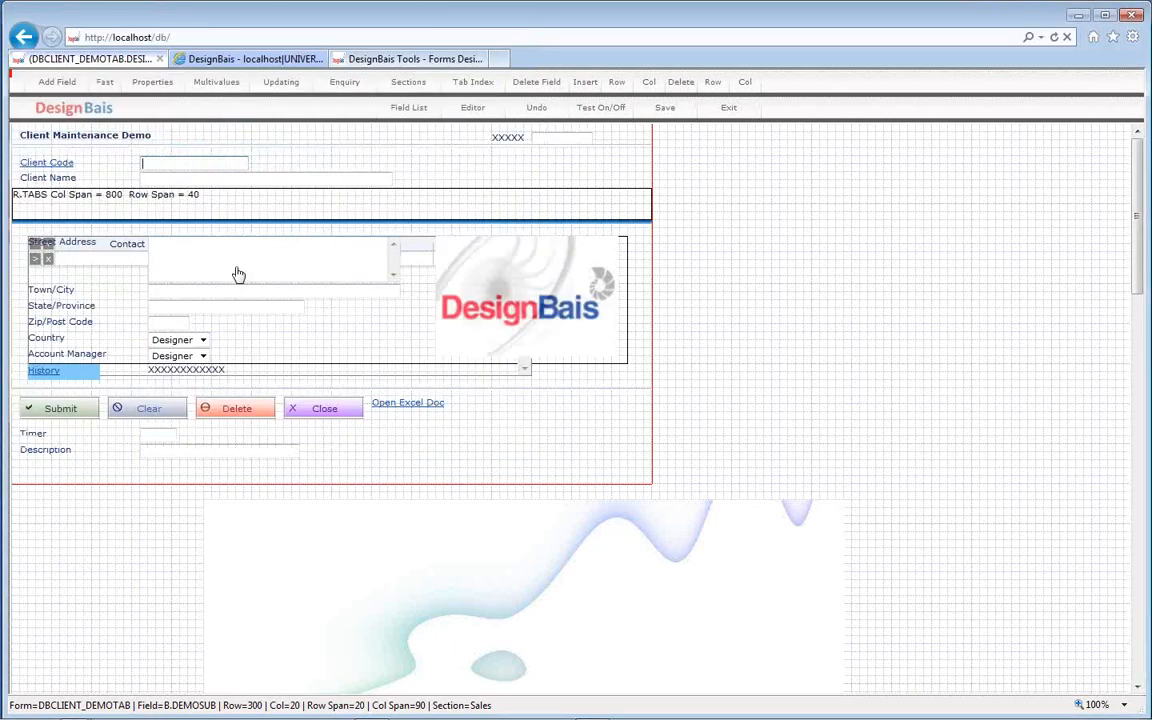
pyautogui.click(270, 59)
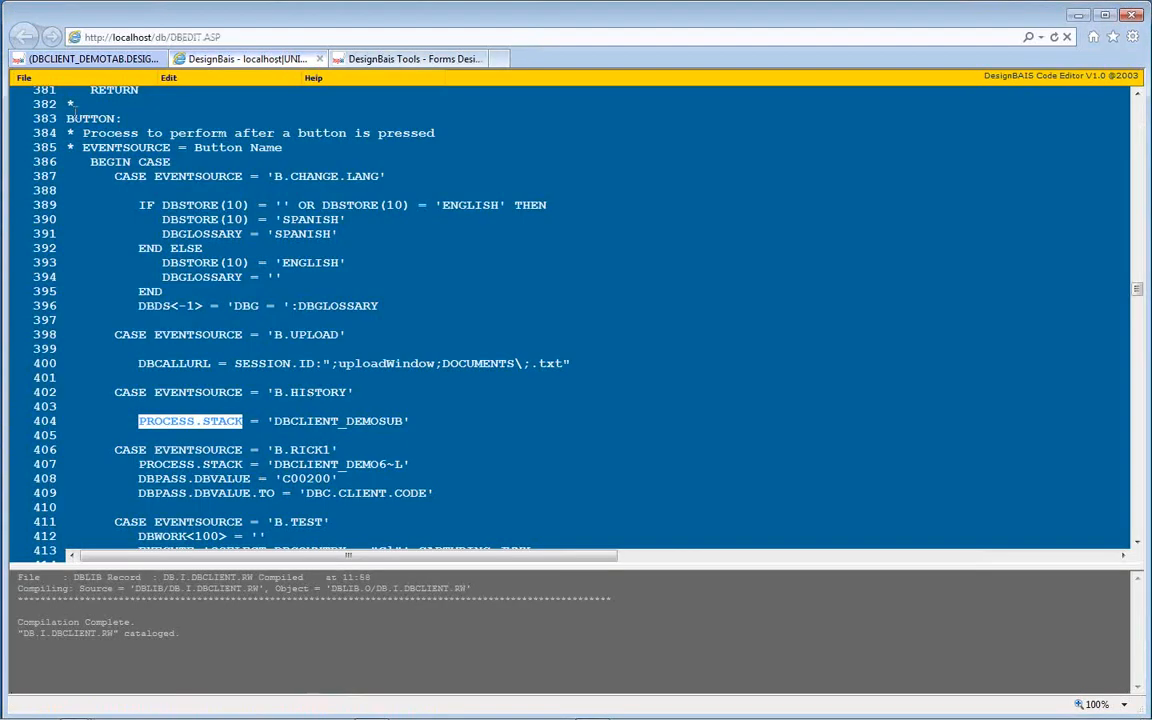
pyautogui.click(318, 392)
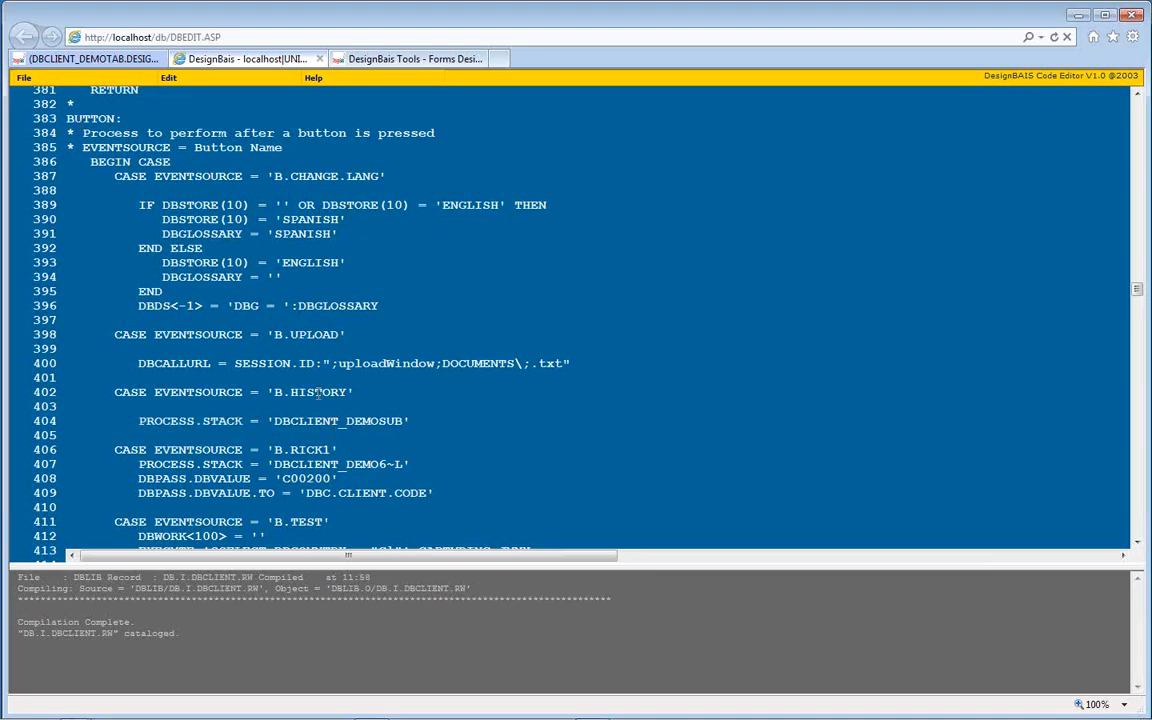
pyautogui.doubleClick(318, 392)
pyautogui.moveTo(408, 420); pyautogui.dragTo(258, 422)
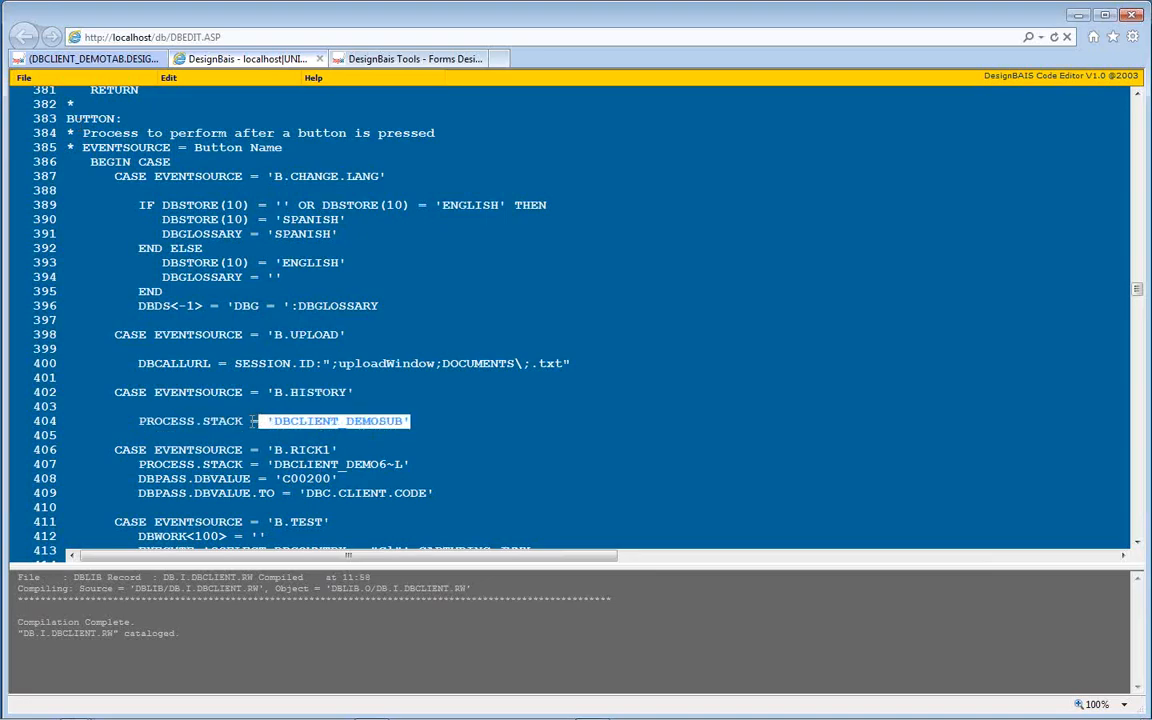
pyautogui.doubleClick(185, 422)
pyautogui.click(140, 421)
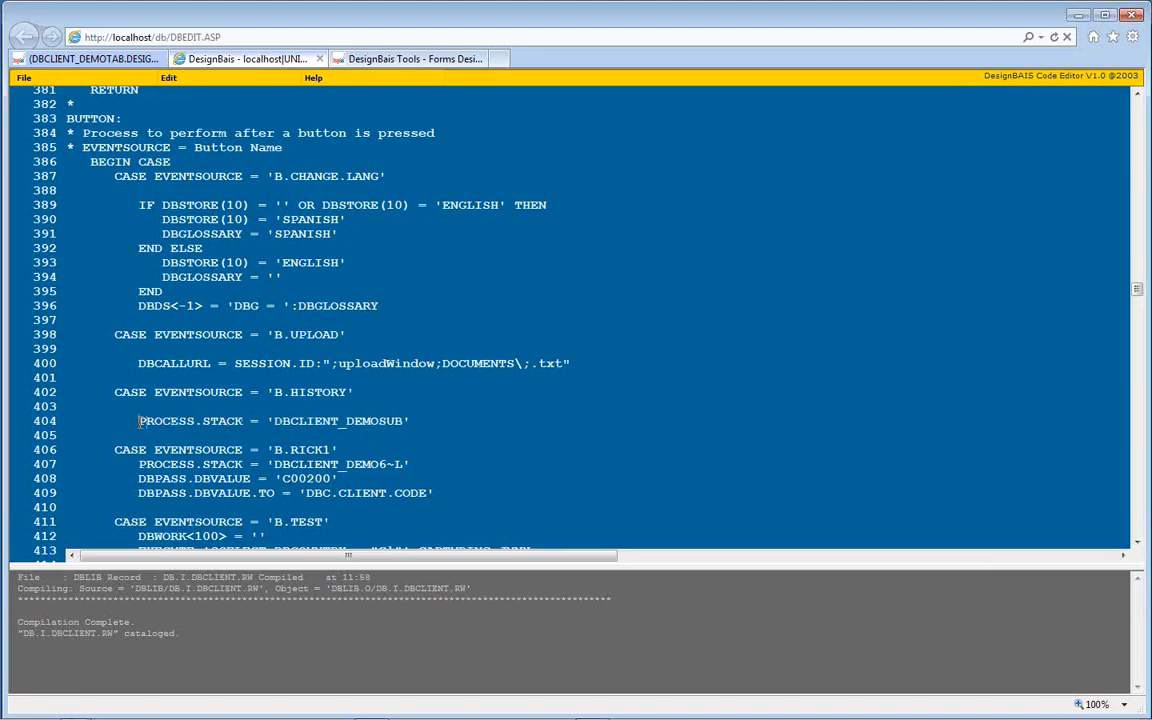
pyautogui.moveTo(140, 421); pyautogui.dragTo(250, 421)
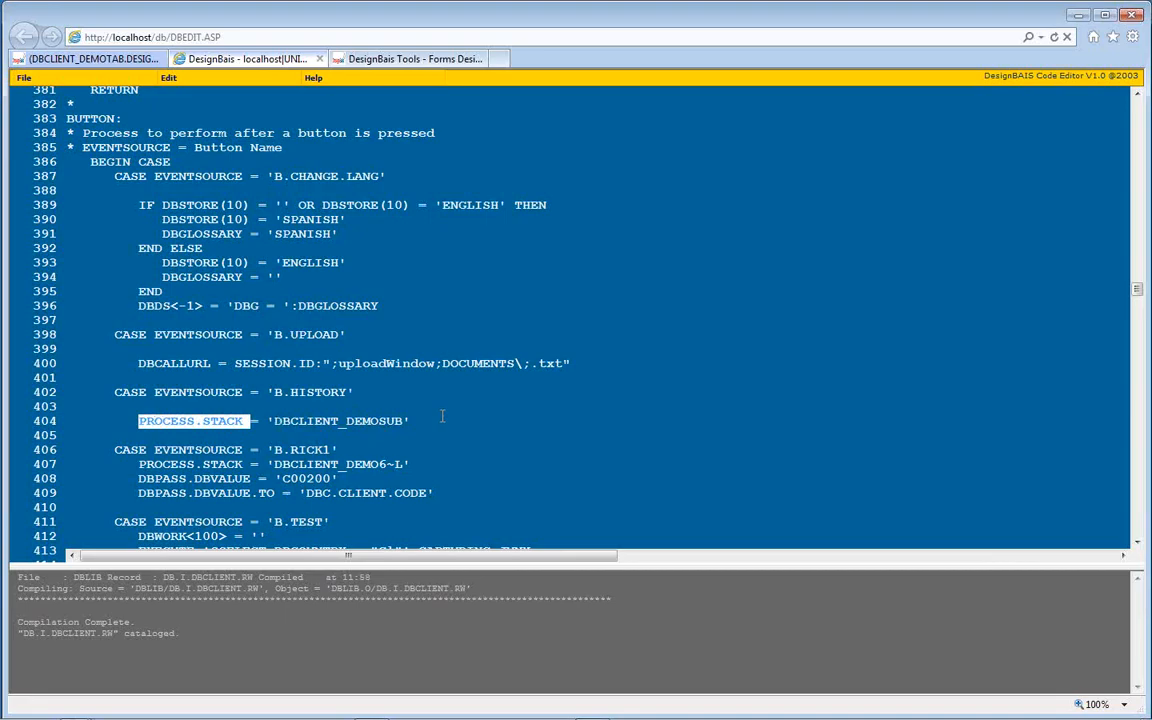
pyautogui.moveTo(402, 421); pyautogui.dragTo(346, 421)
pyautogui.doubleClick(296, 421)
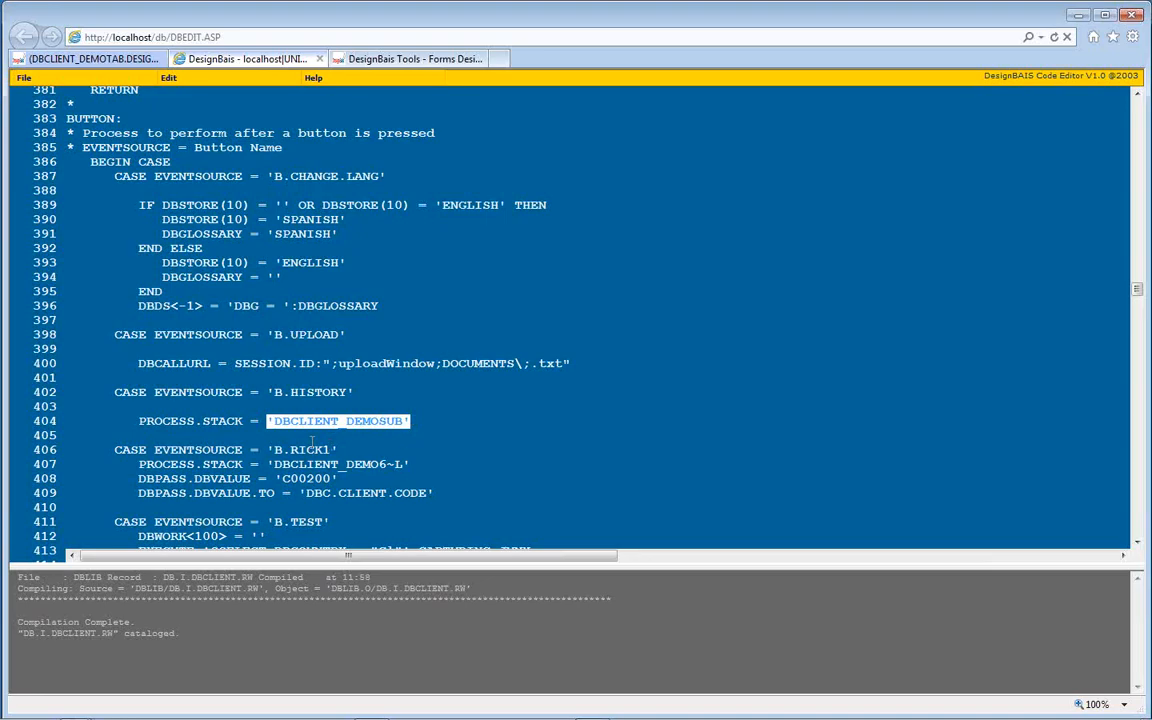
# - Append ~L to the DBCLIENT_DEMOSUB form name in the B.HISTORY case's PROCESS.STACK assignment
pyautogui.click(376, 423)
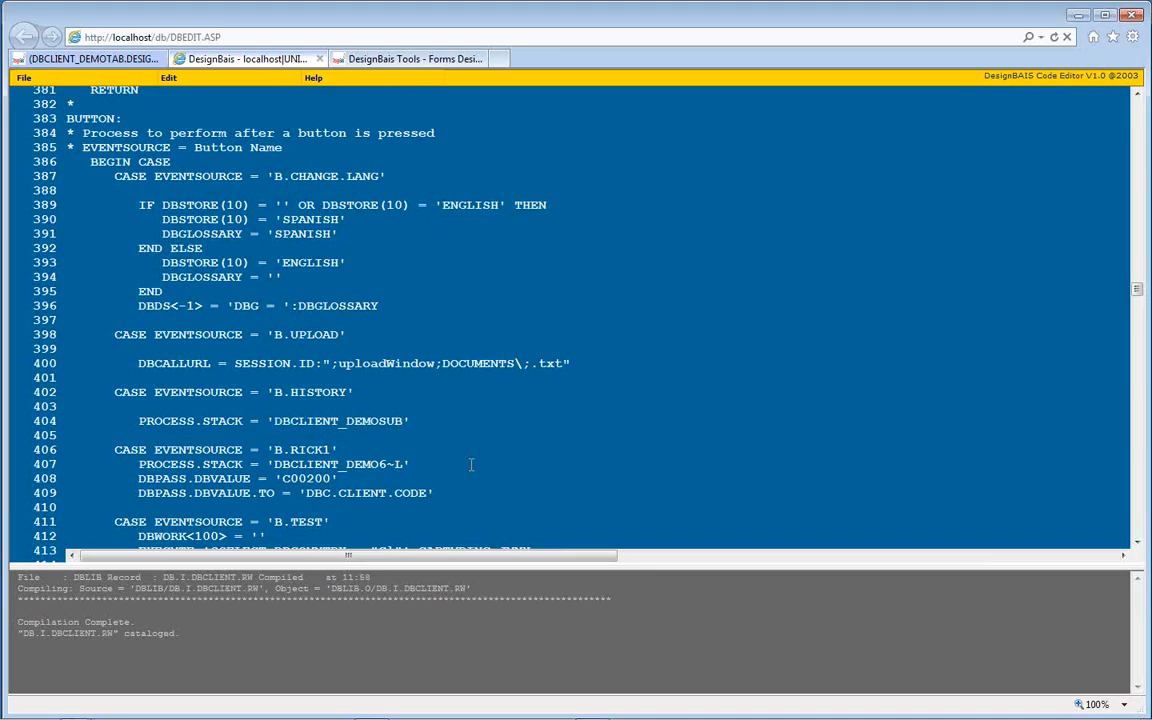
pyautogui.write('~L')
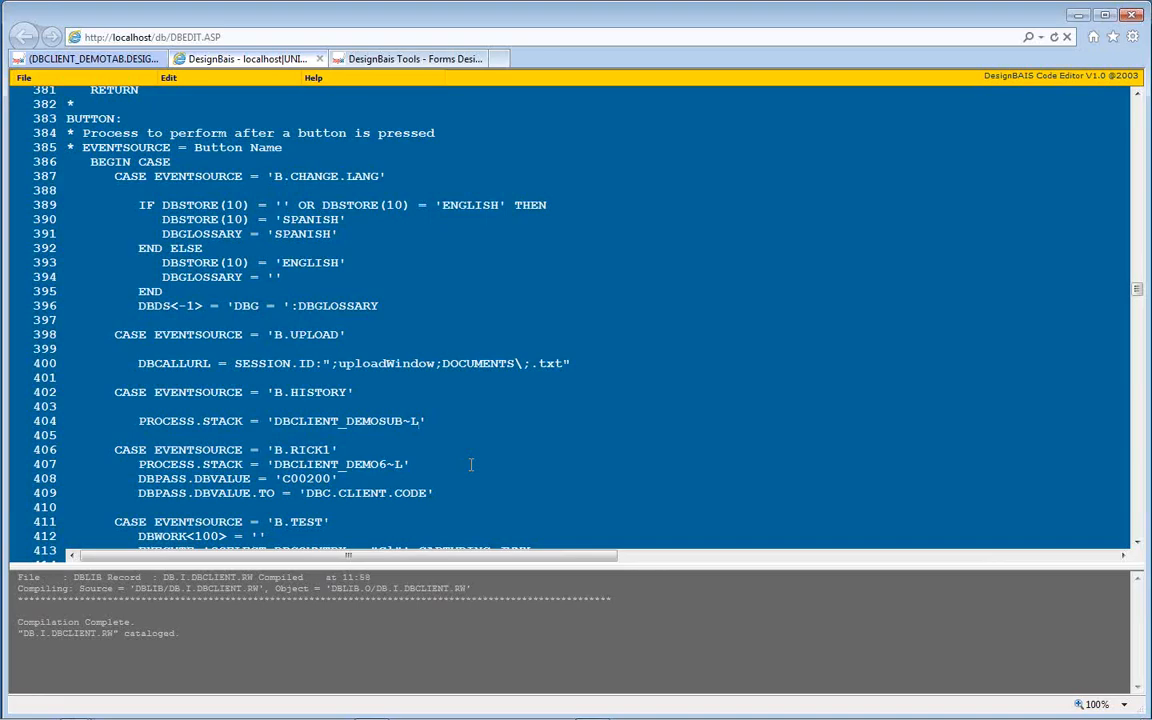
pyautogui.click(477, 420)
pyautogui.press('Left')
# - Test the form by loading a client code and opening its sales History sub form, and return to design mode
pyautogui.click(90, 58)
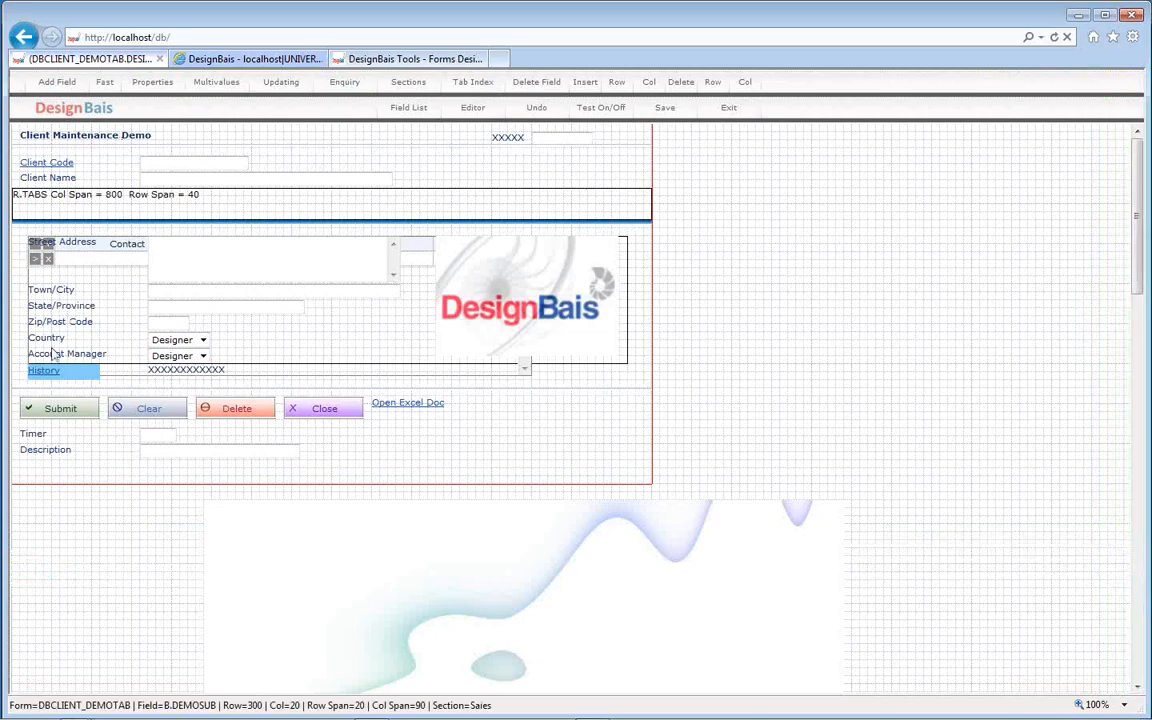
pyautogui.click(592, 107)
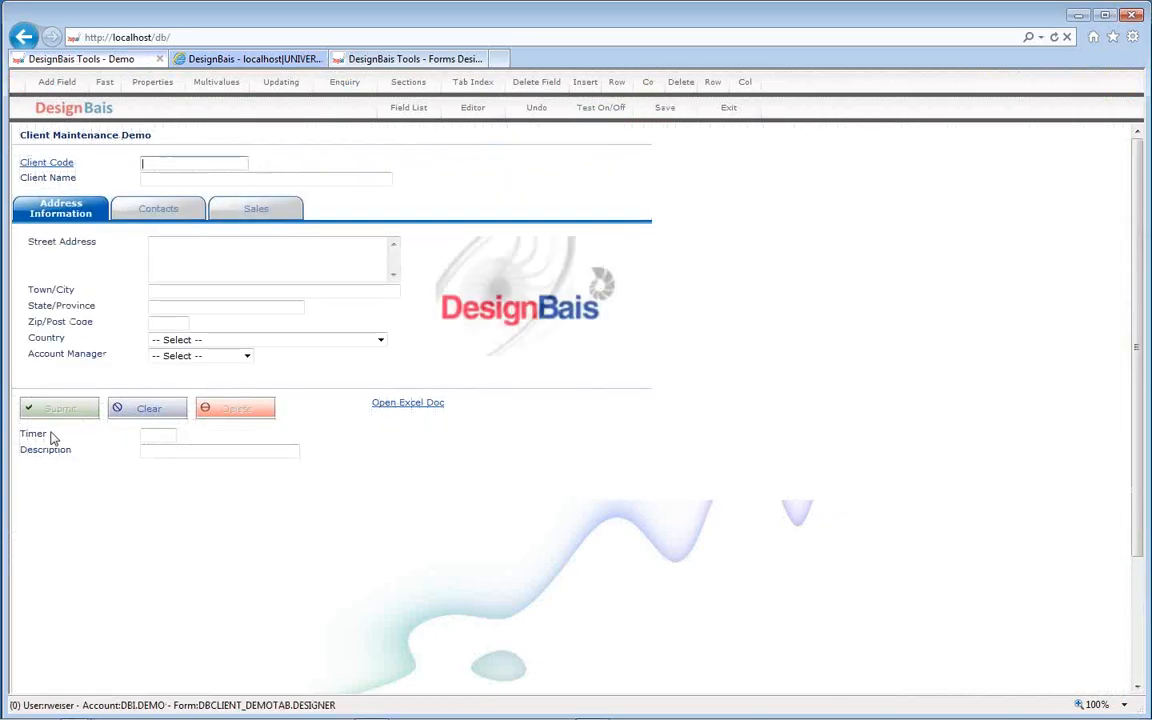
pyautogui.write('C00100')
pyautogui.press('Tab')
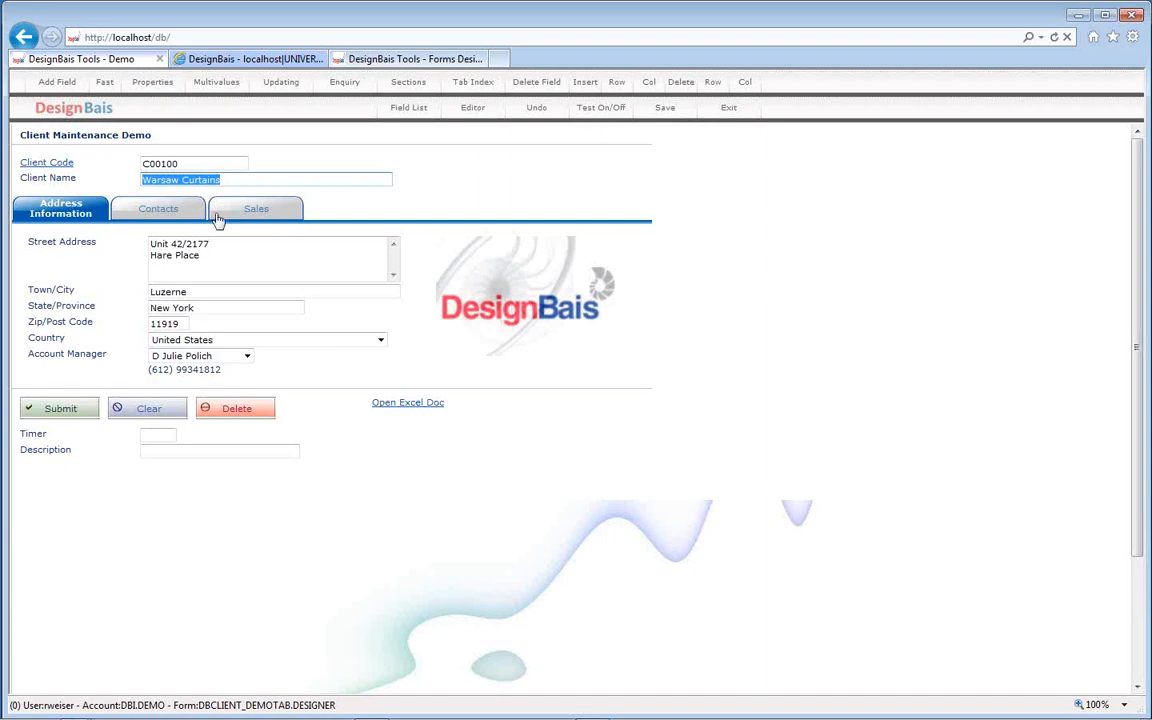
pyautogui.click(220, 208)
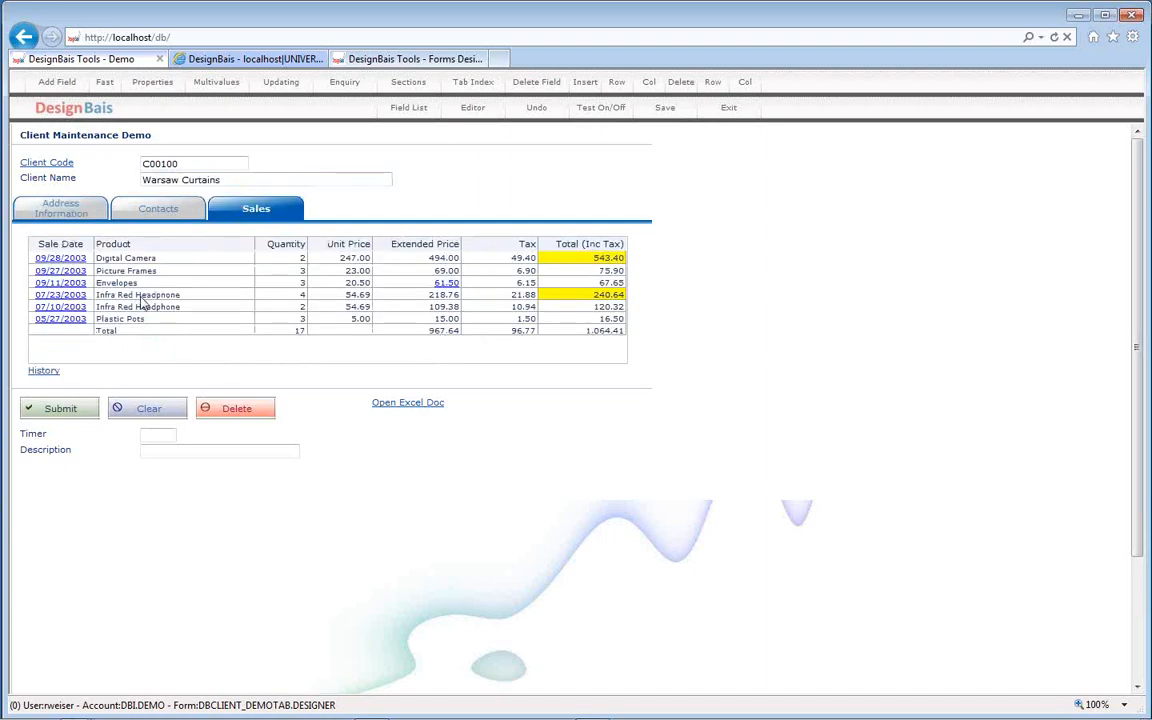
pyautogui.click(43, 371)
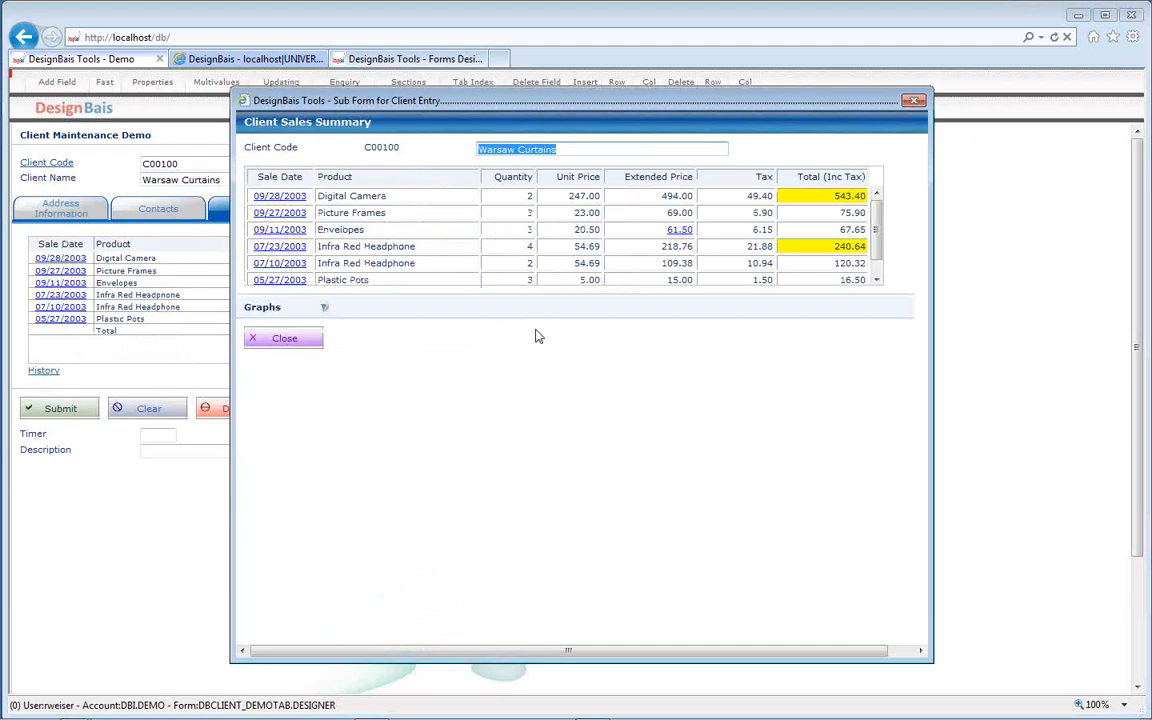
pyautogui.click(914, 101)
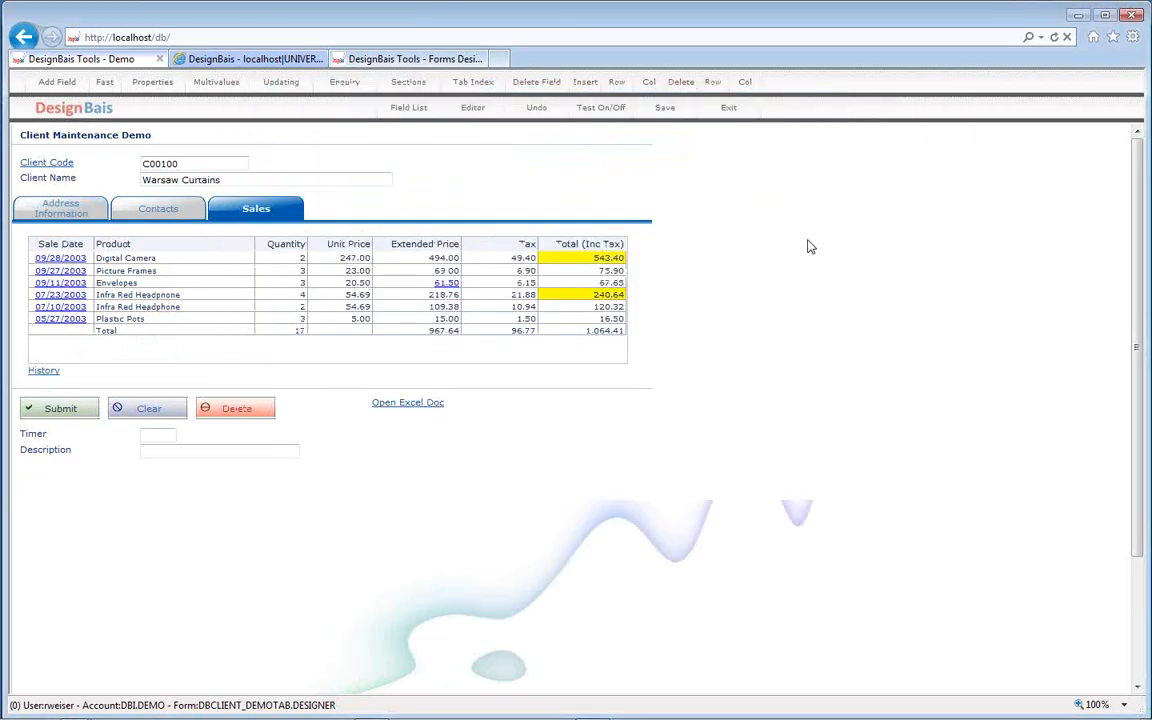
pyautogui.click(215, 59)
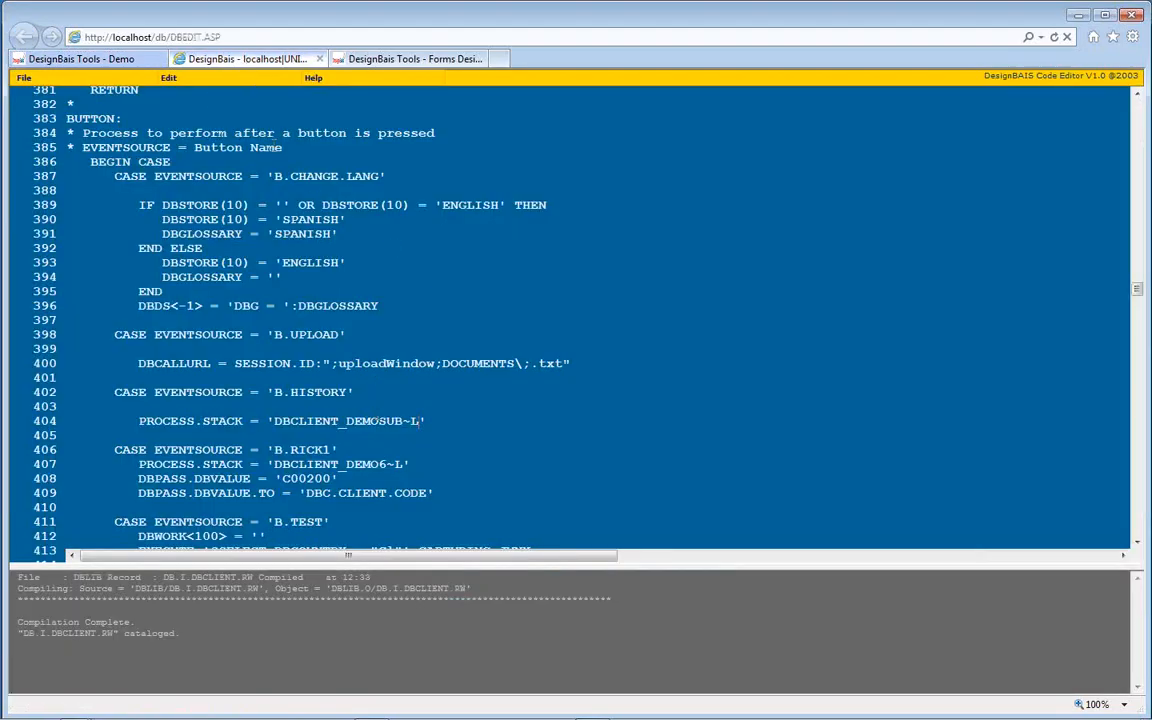
pyautogui.click(105, 60)
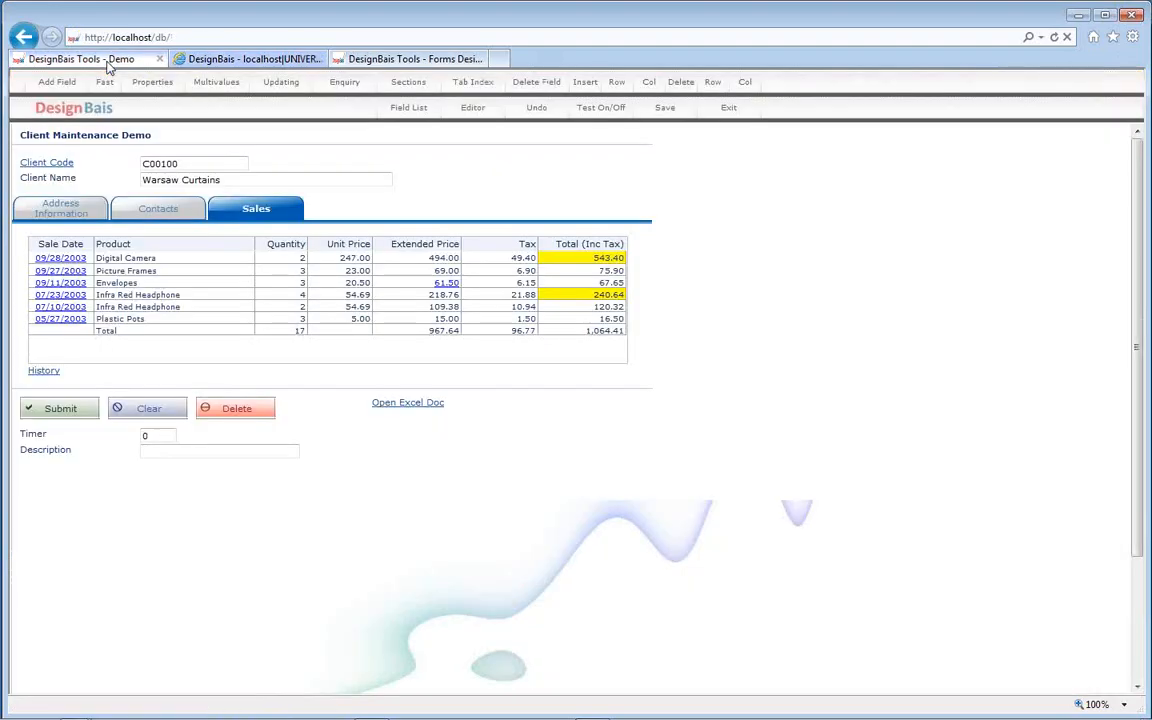
pyautogui.click(600, 108)
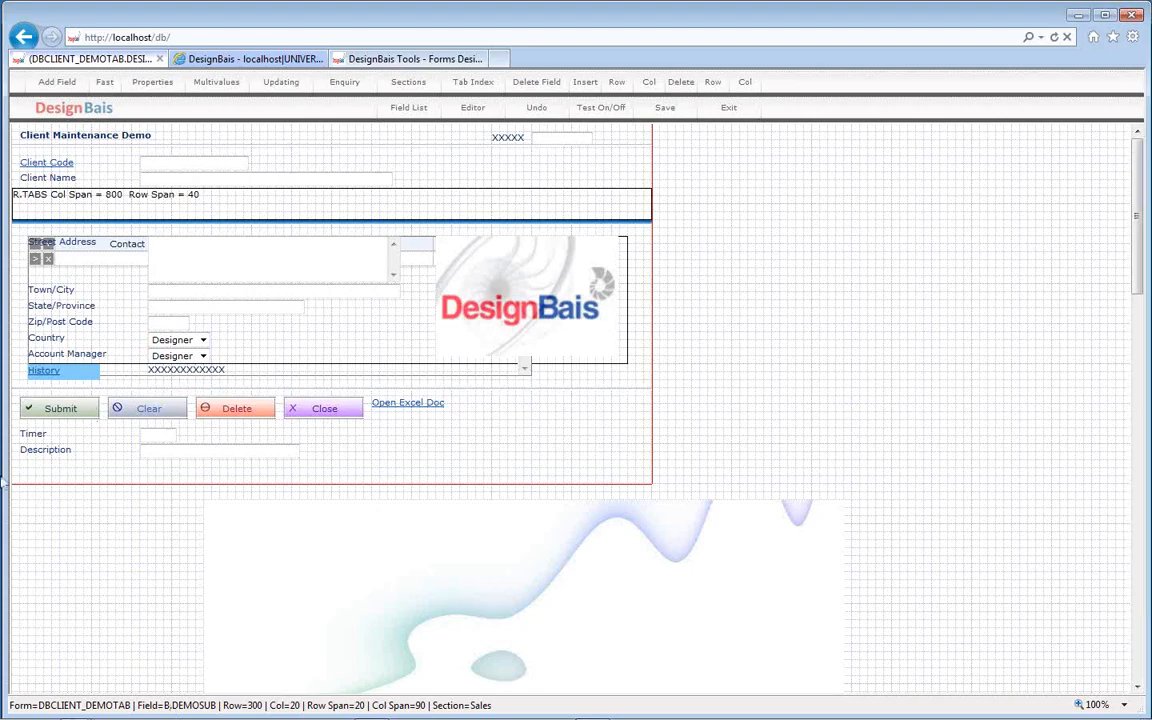
# - In the B.DEMOSUB case of the code, insert a blank line above PROCESS.STACK and append ~L to the DBCLIENT_DEMOSUB form name
pyautogui.click(216, 60)
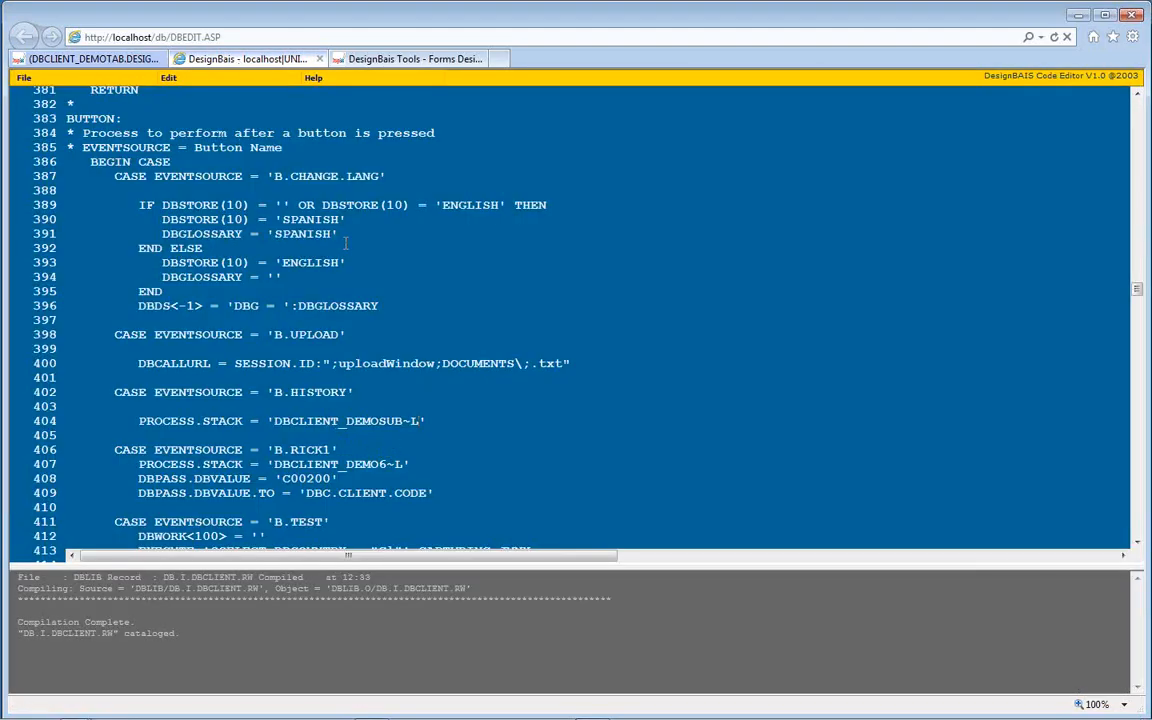
pyautogui.scroll(-3, 352, 370)
pyautogui.scroll(-6, 352, 370)
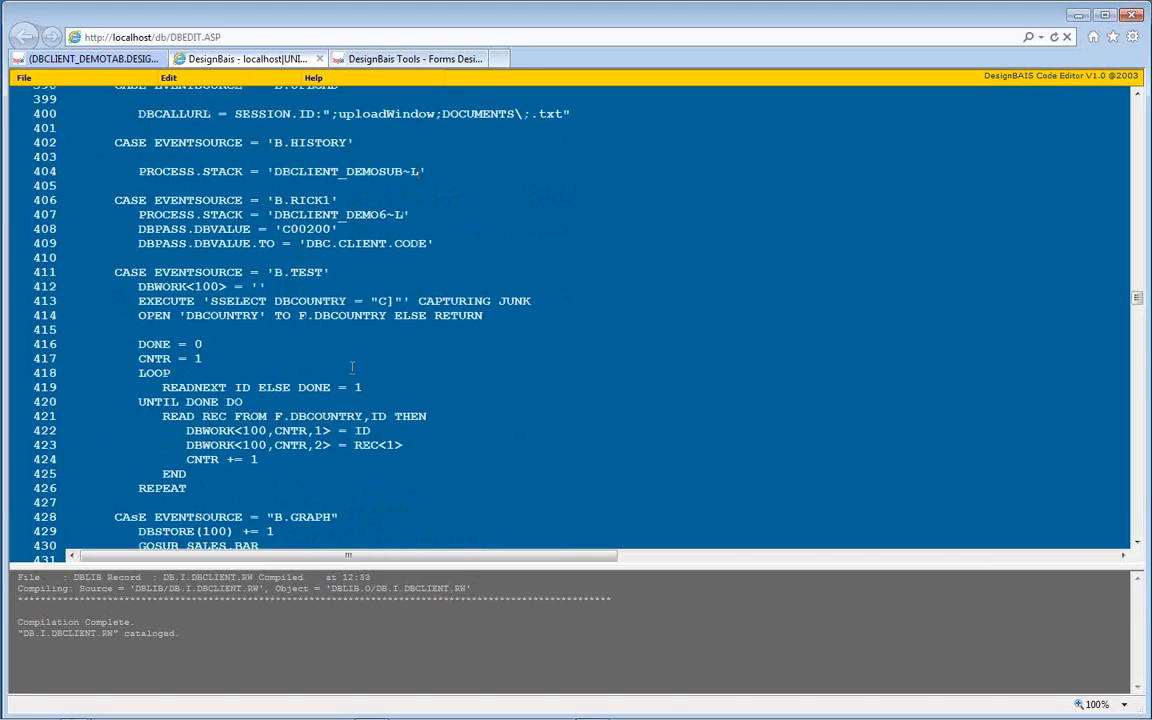
pyautogui.doubleClick(327, 384)
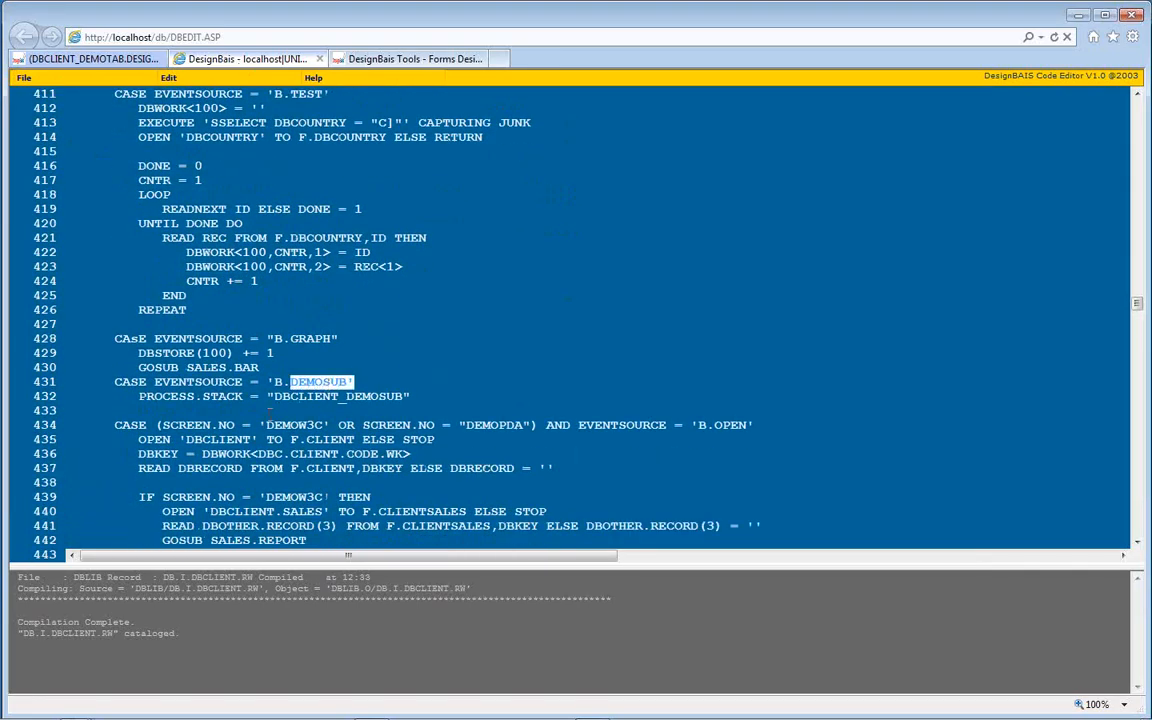
pyautogui.click(138, 396)
pyautogui.press('Return')
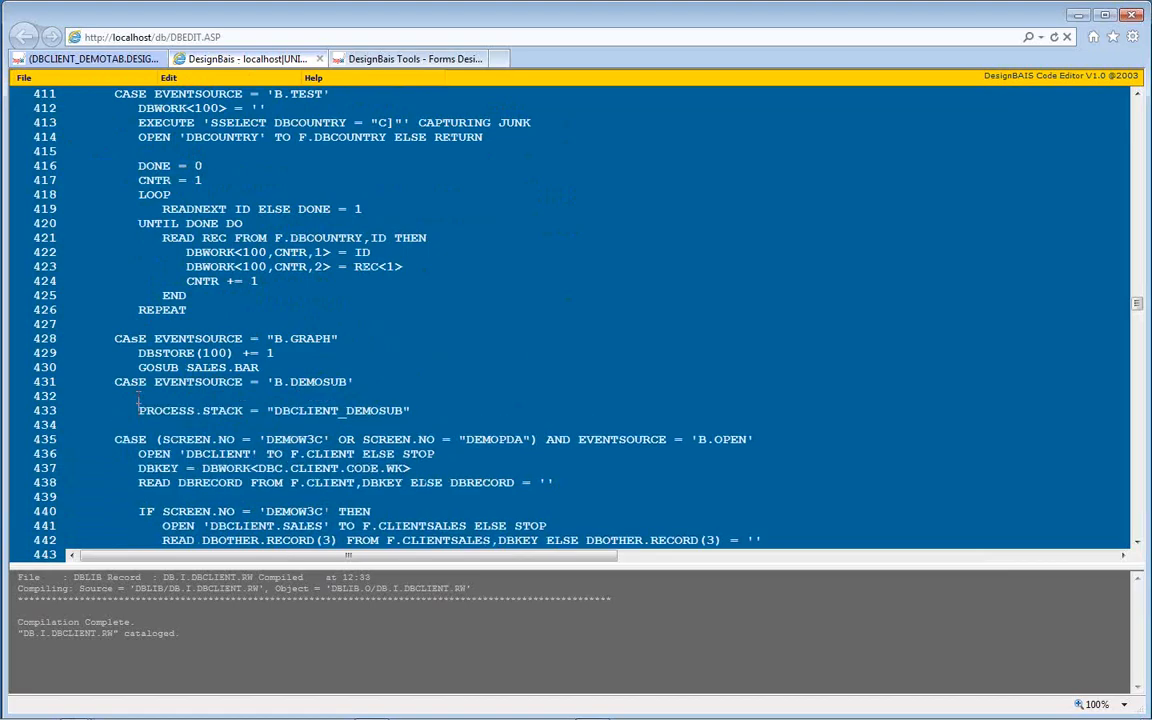
pyautogui.click(401, 410)
pyautogui.write('~L')
# - Test the form again by loading the client code and opening the History sub form from the Sales section
pyautogui.click(98, 58)
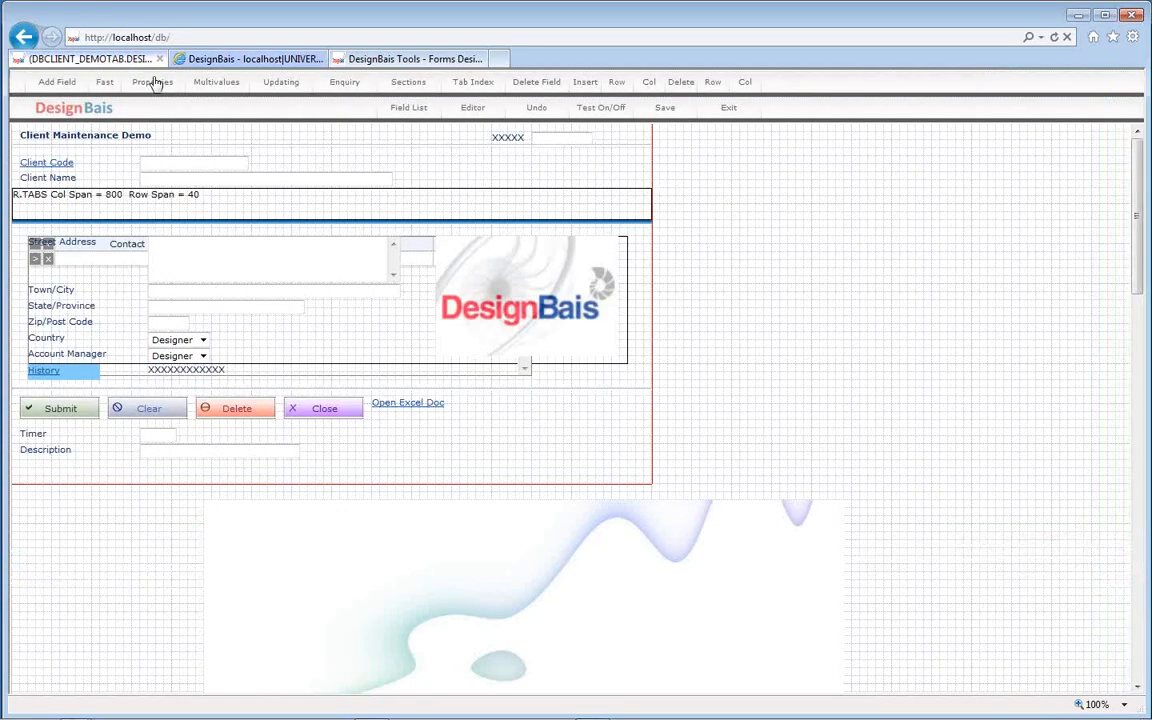
pyautogui.click(600, 108)
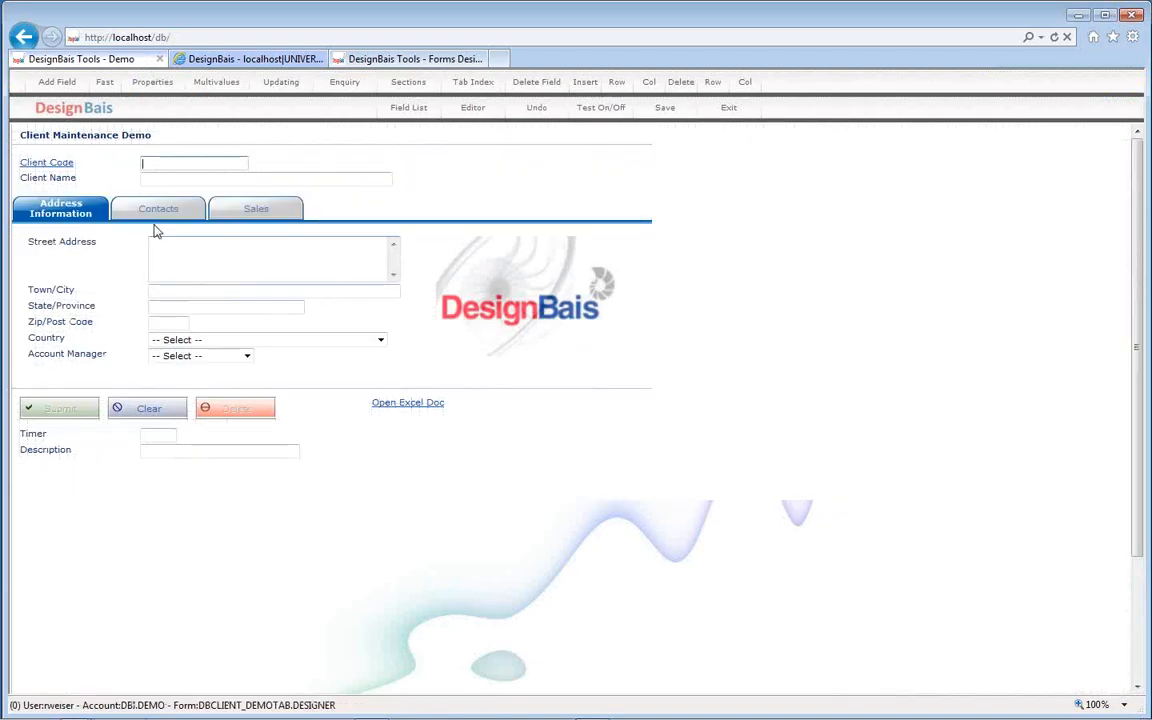
pyautogui.write('C00100')
pyautogui.press('Tab')
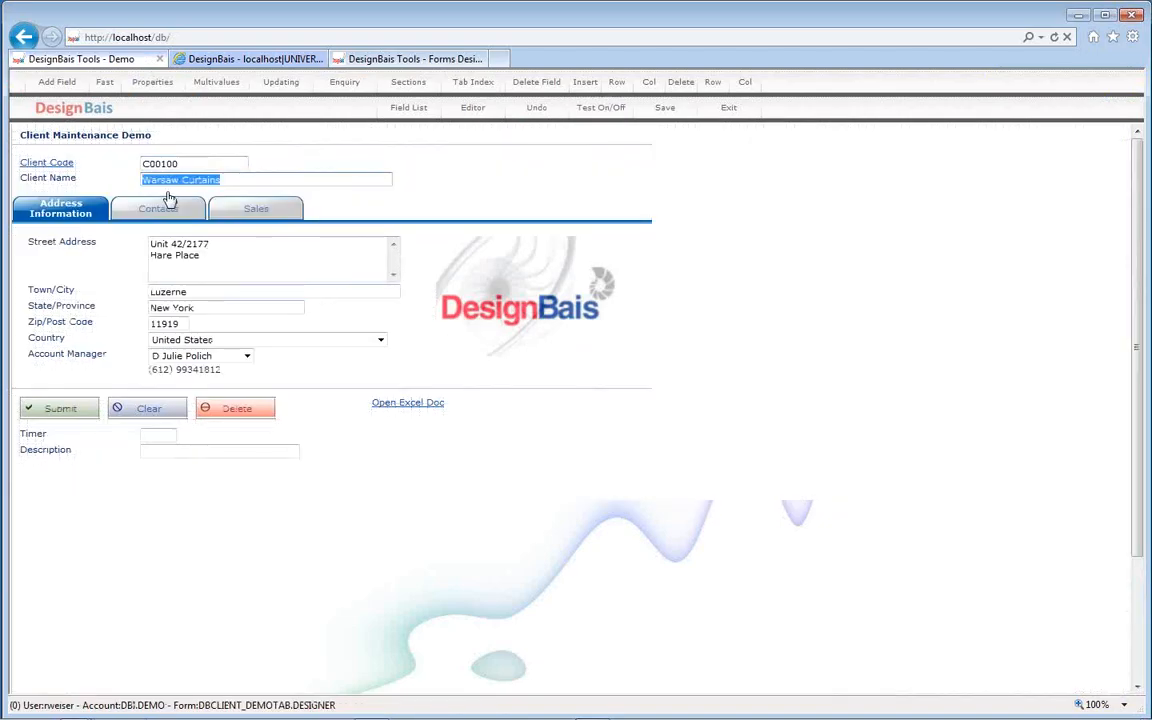
pyautogui.click(256, 208)
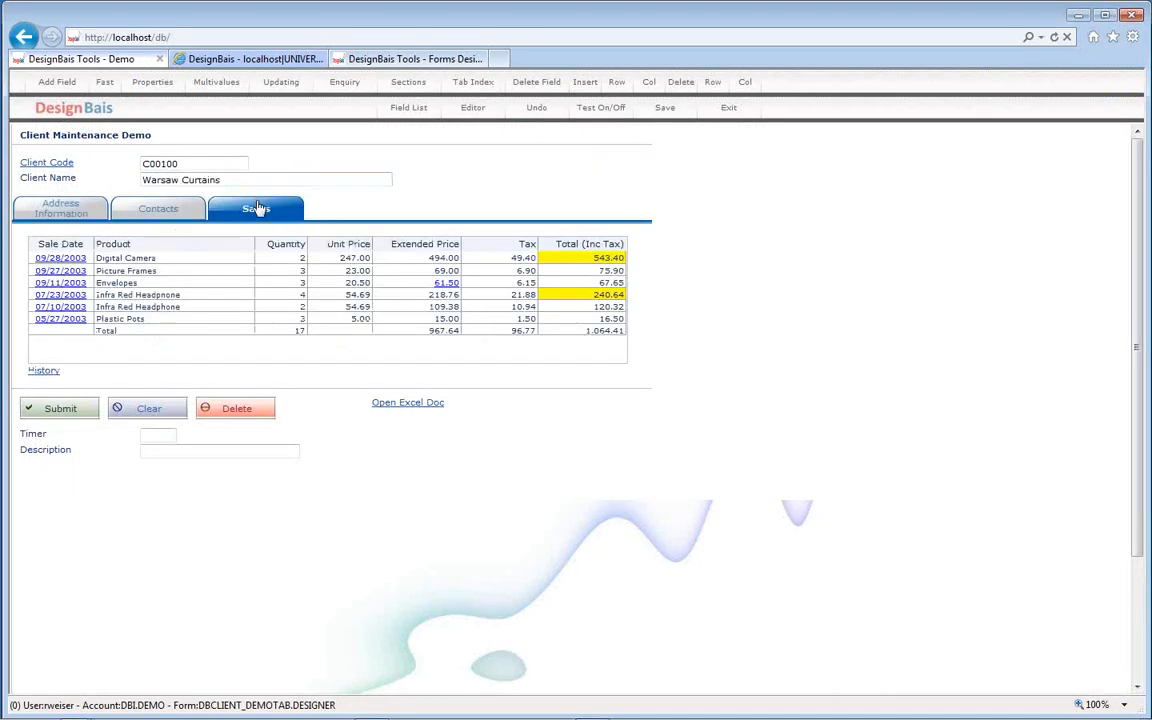
pyautogui.click(43, 371)
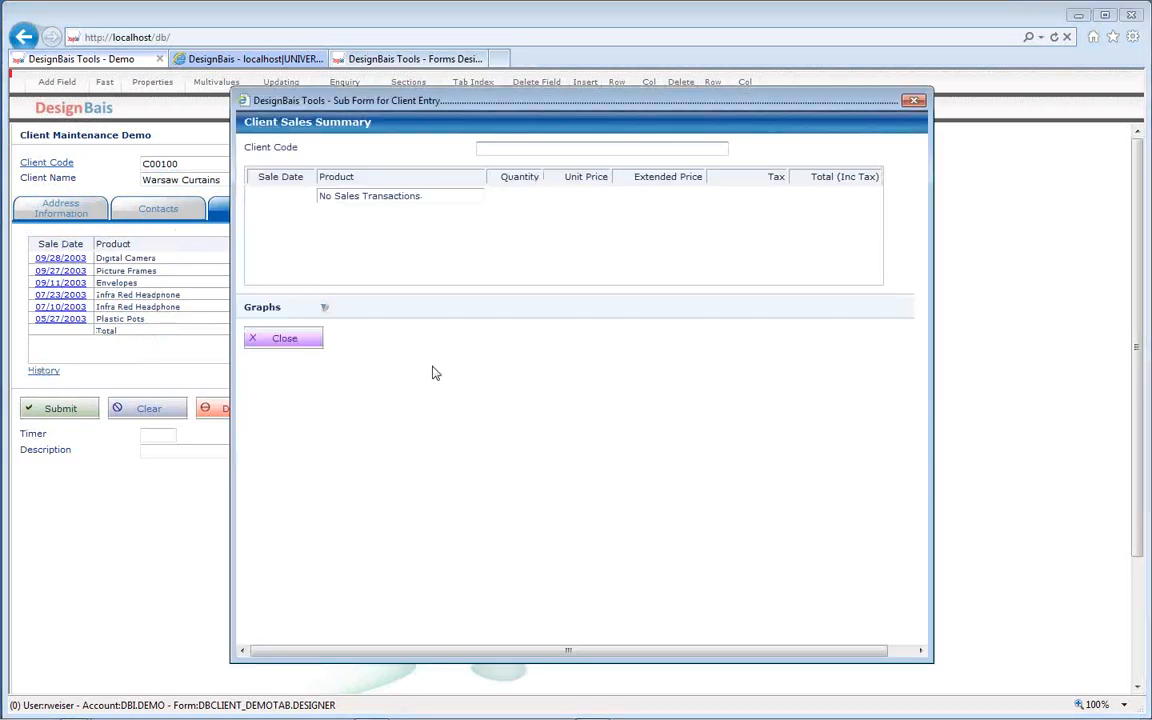
# - View the Graphs section of the sales summary sub form and close it, and check the History sub form once more
pyautogui.click(324, 307)
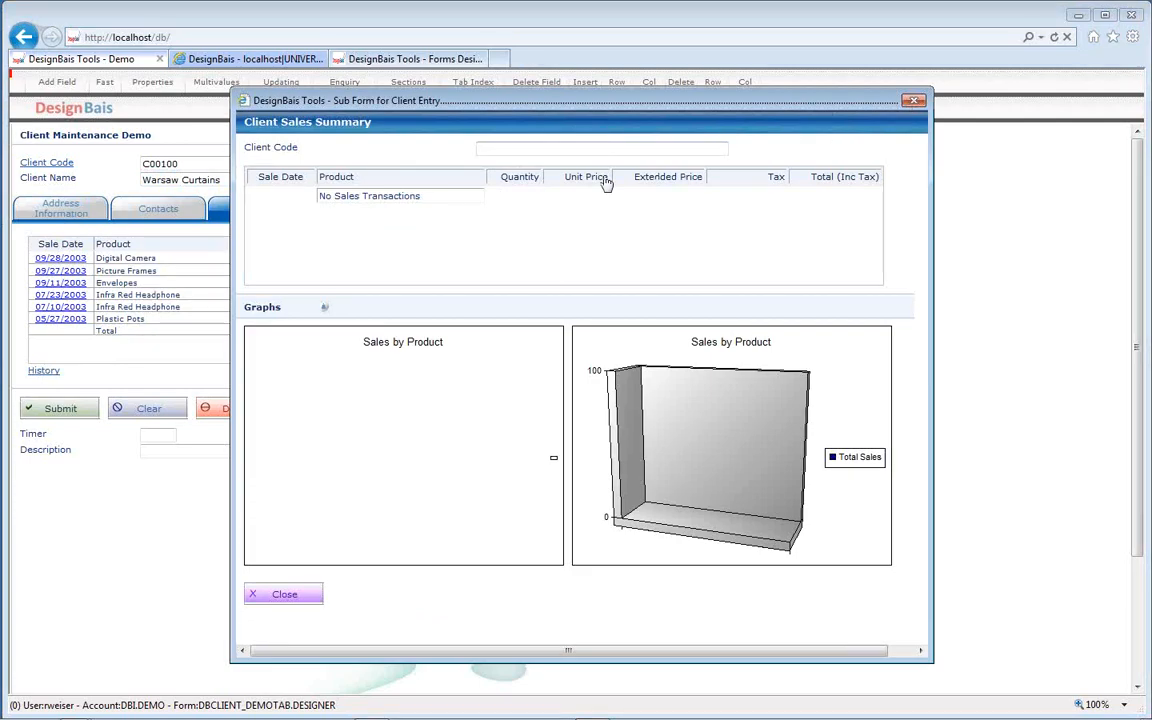
pyautogui.click(913, 100)
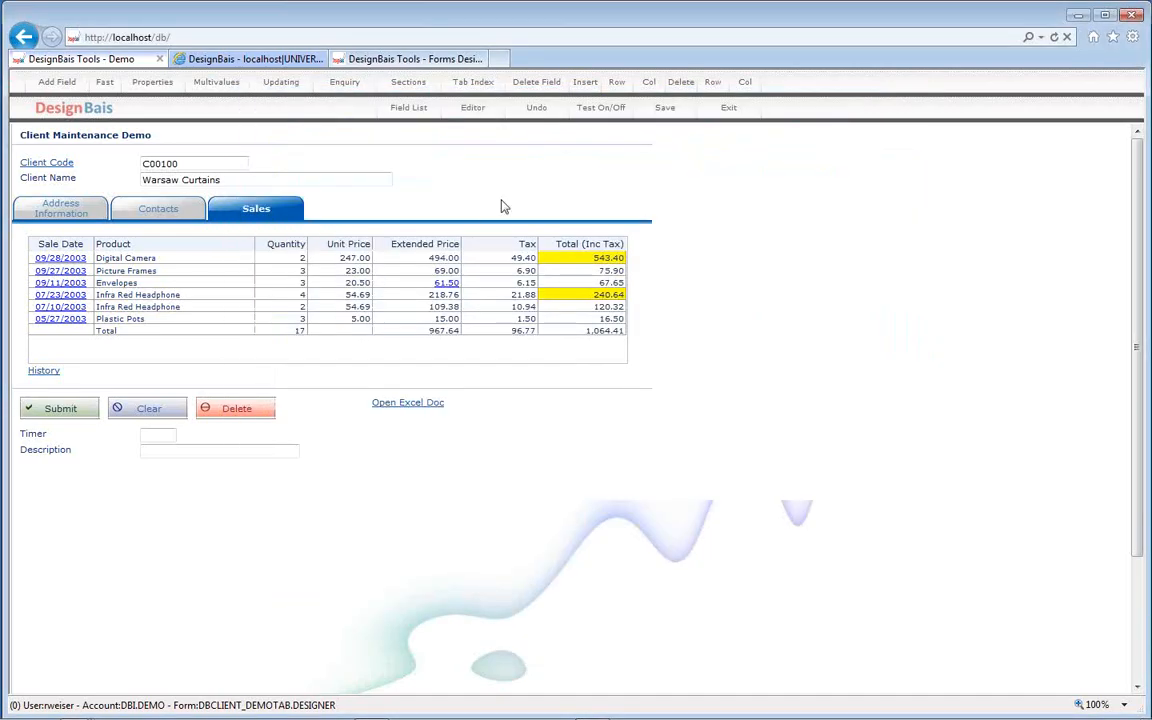
pyautogui.click(37, 374)
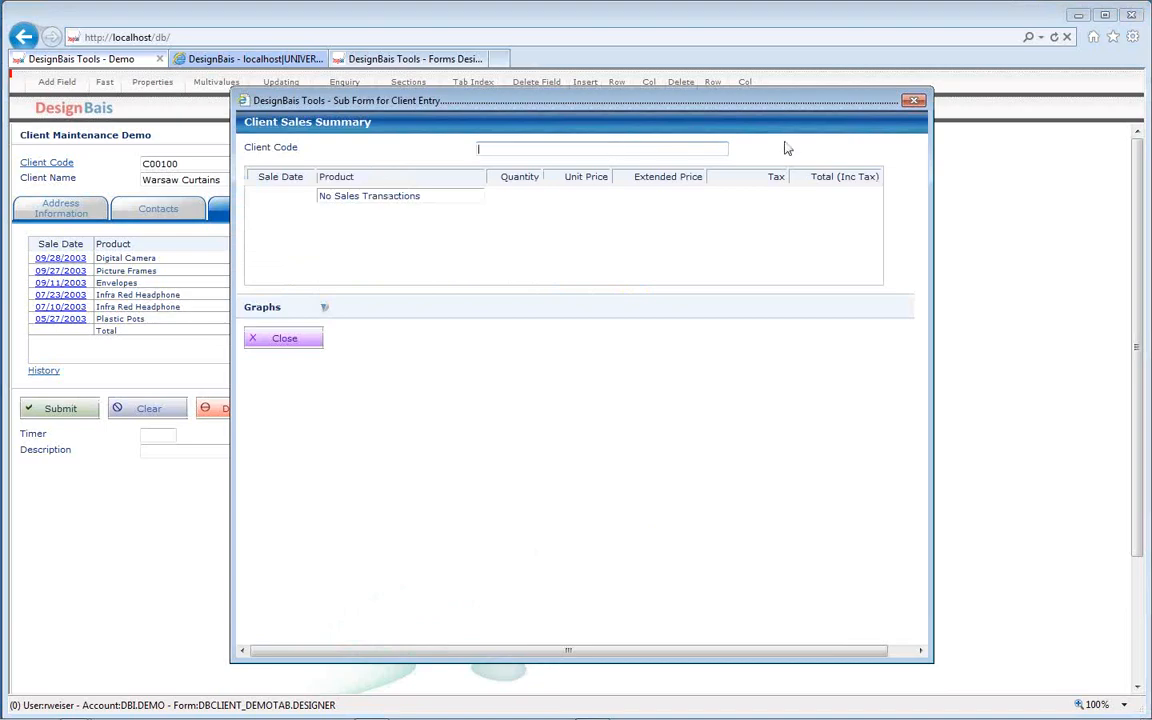
pyautogui.click(915, 102)
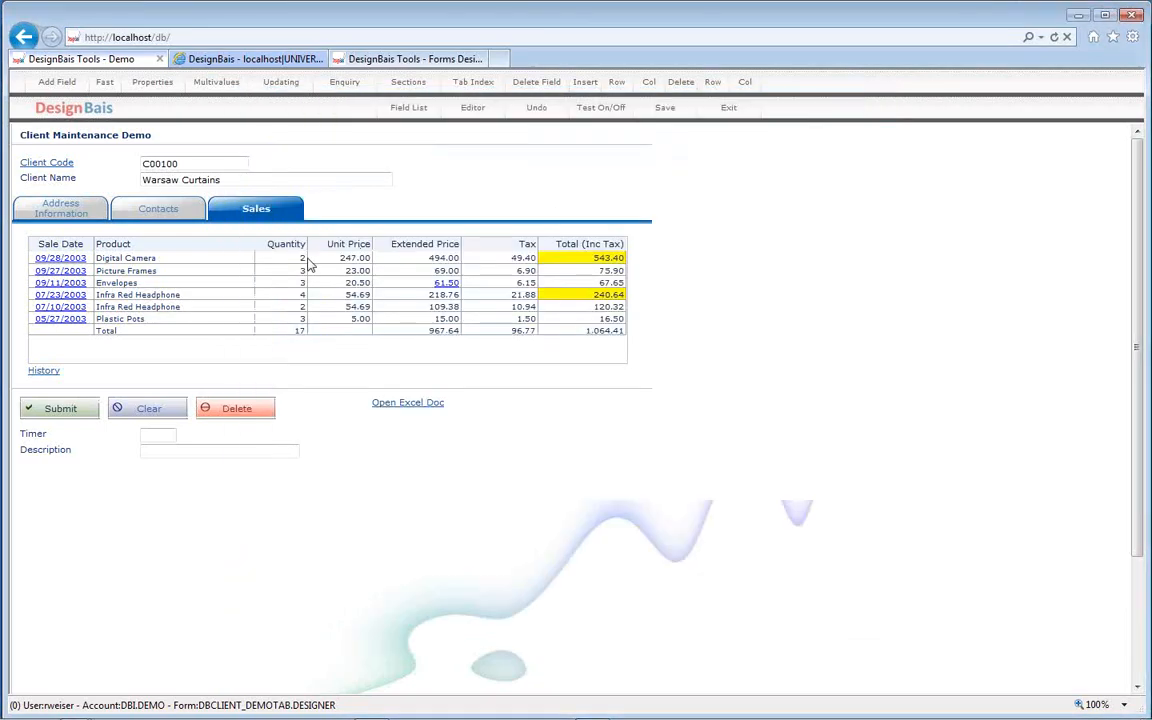
# - In the code editor, insert the line DBPASS.DBVALUE = DBKEY above PROCESS.STACK in the B.DEMOSUB case
pyautogui.click(212, 61)
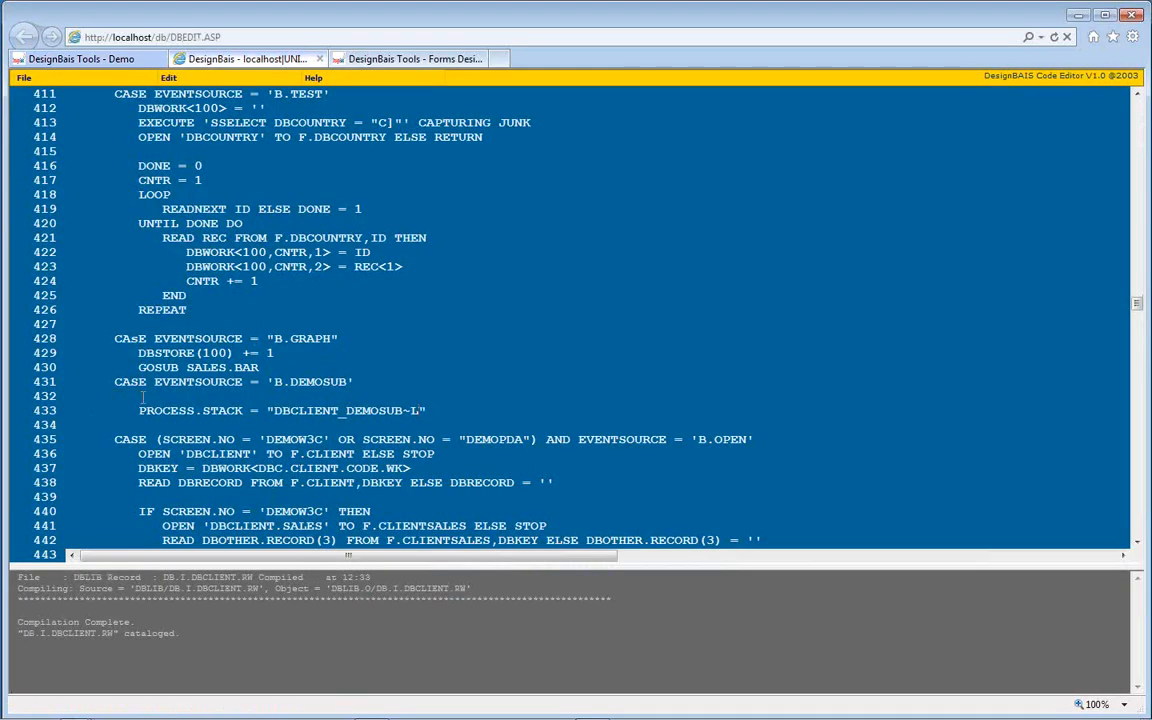
pyautogui.press('Return')
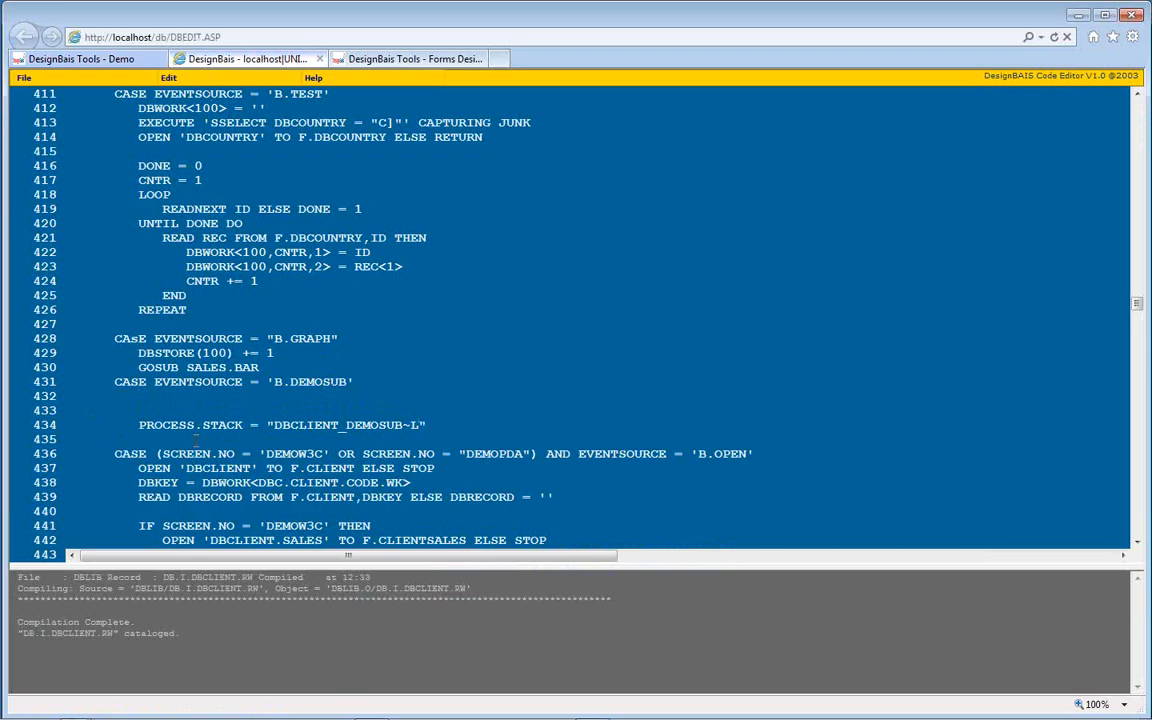
pyautogui.write('DBPASS.DBVALUE = ')
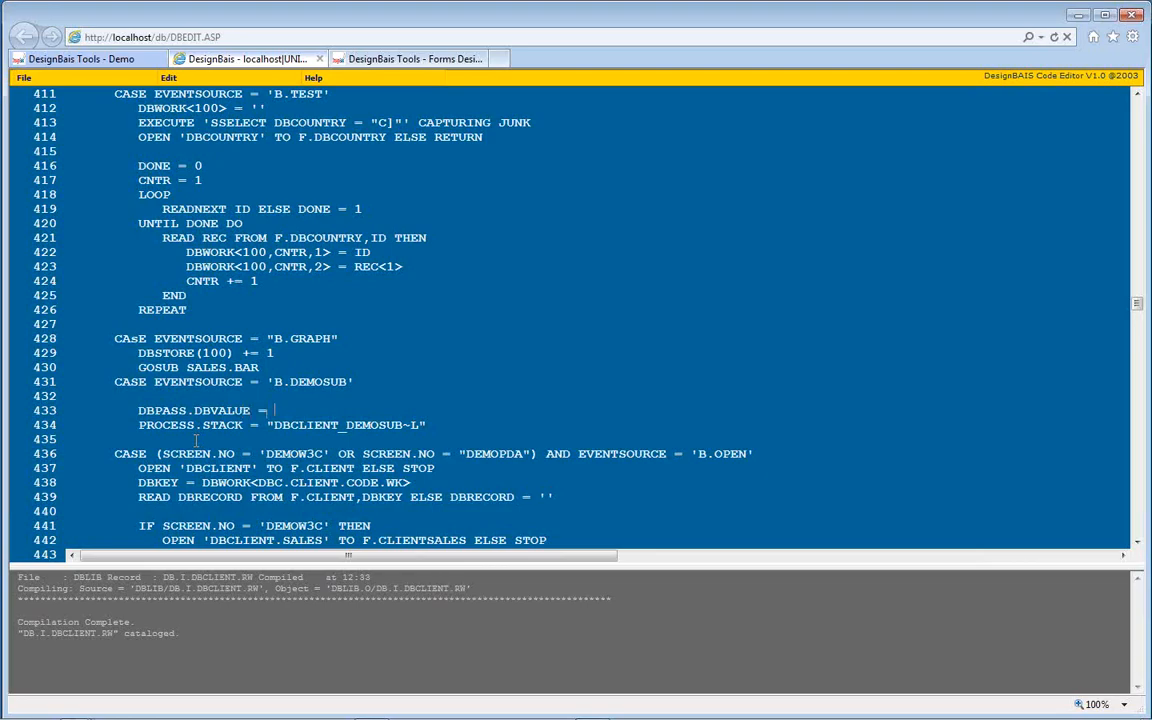
pyautogui.write('DBKEY')
pyautogui.press('Return')
# - Below the DBPASS.DBVALUE line, add DBPASS.DBVALUE.TO = "DBC.CLIENT.CODE" followed by a blank line
pyautogui.write('DB')
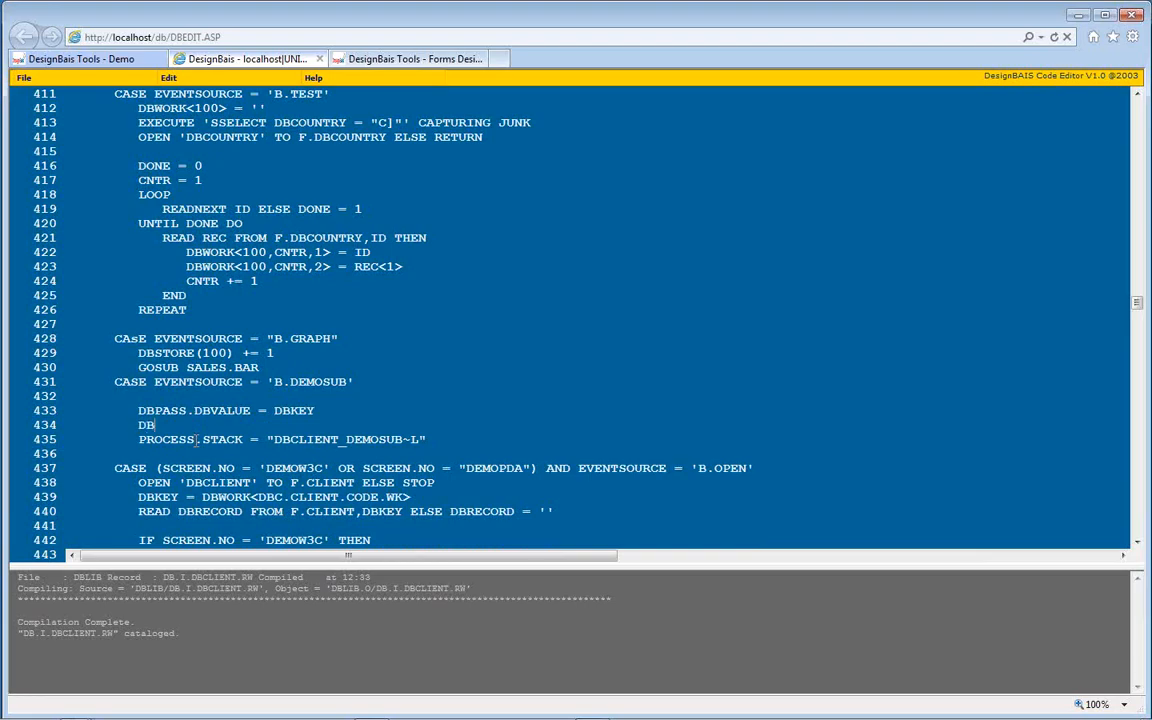
pyautogui.write('PASS.DBVALUY')
pyautogui.press('BackSpace')
pyautogui.write('E.TO = ')
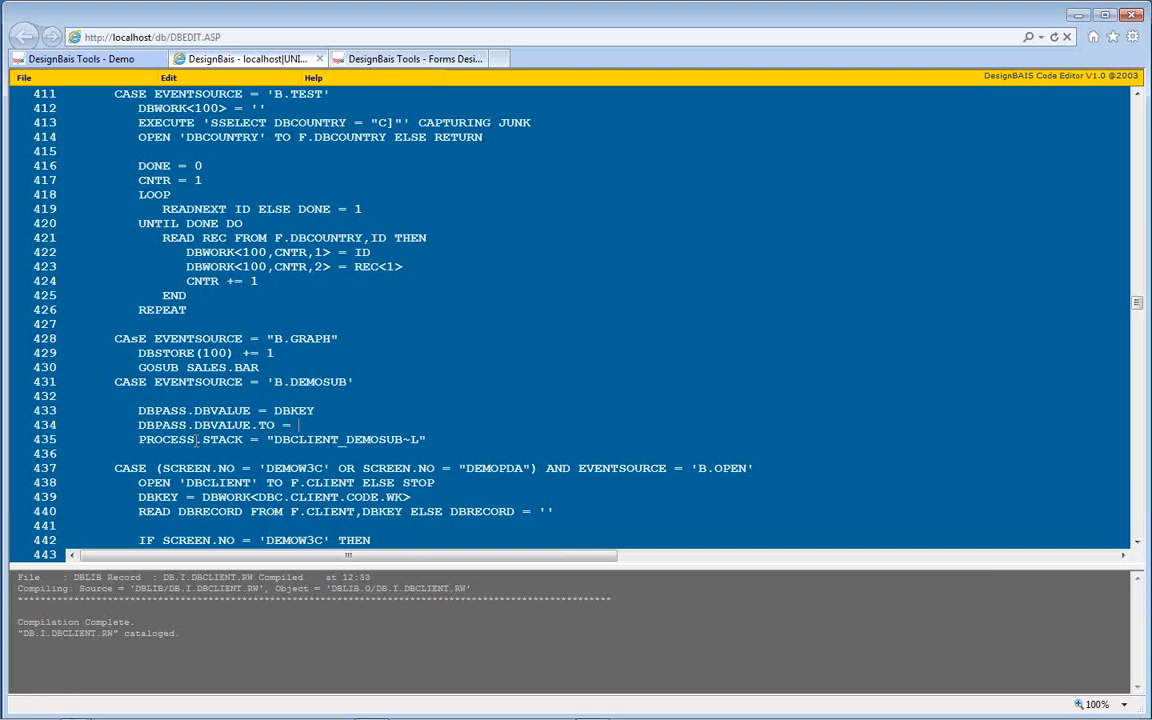
pyautogui.write('"DBC.CLIENT.CODE"')
pyautogui.press('Return')
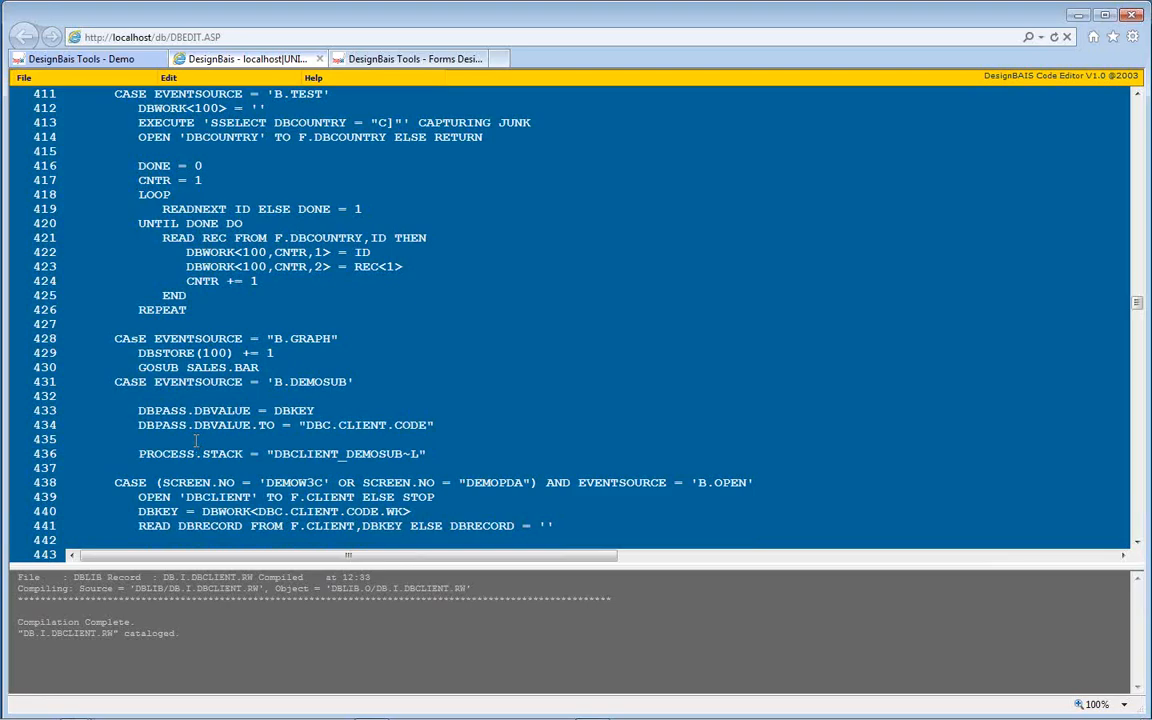
# - Return to the Client Maintenance form, open the History sub form to check the passed client code, and close it
pyautogui.doubleClick(280, 410)
pyautogui.click(73, 57)
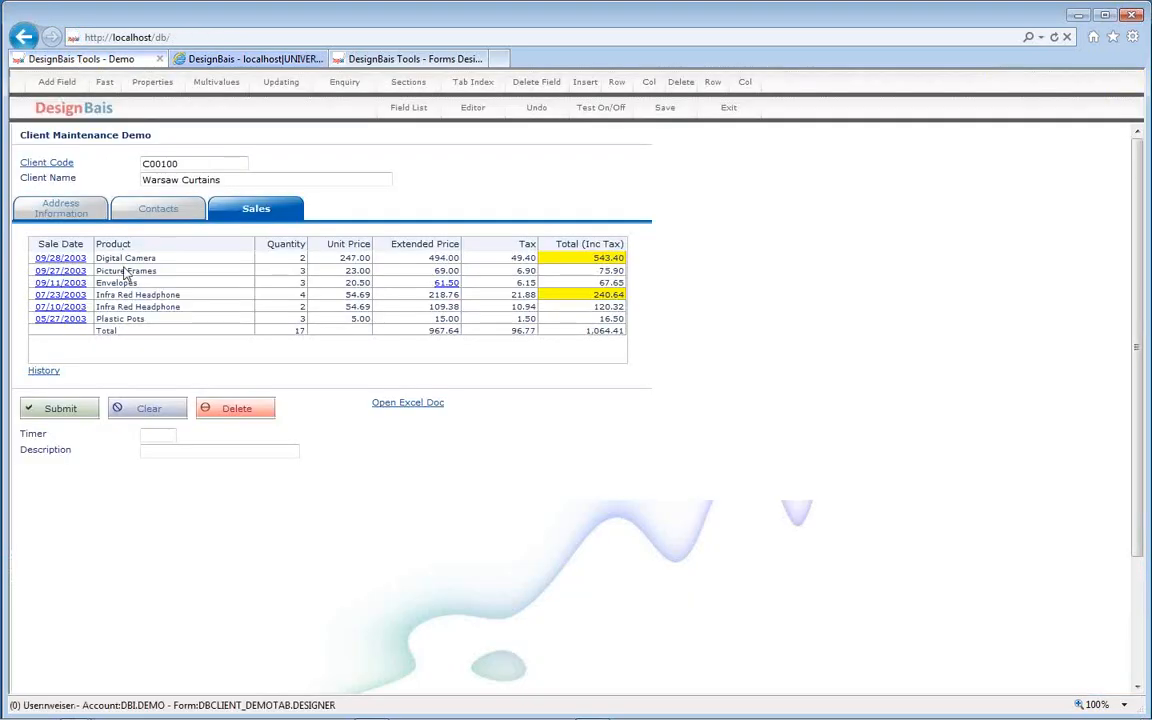
pyautogui.click(53, 373)
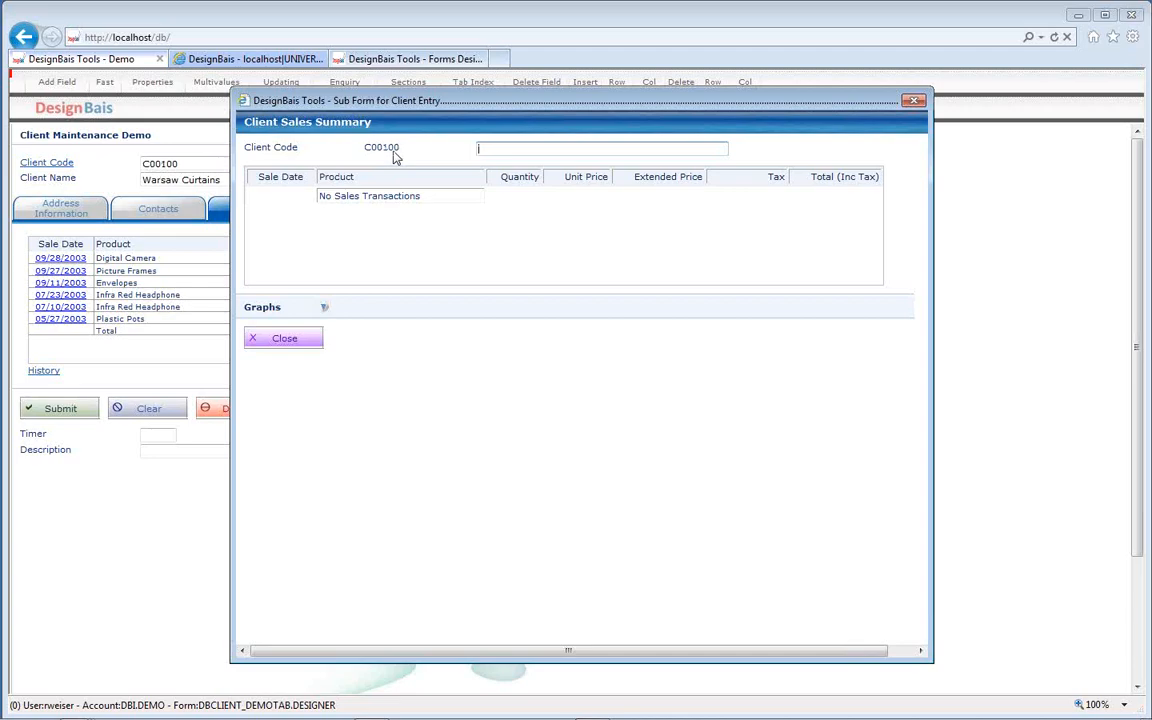
pyautogui.click(298, 344)
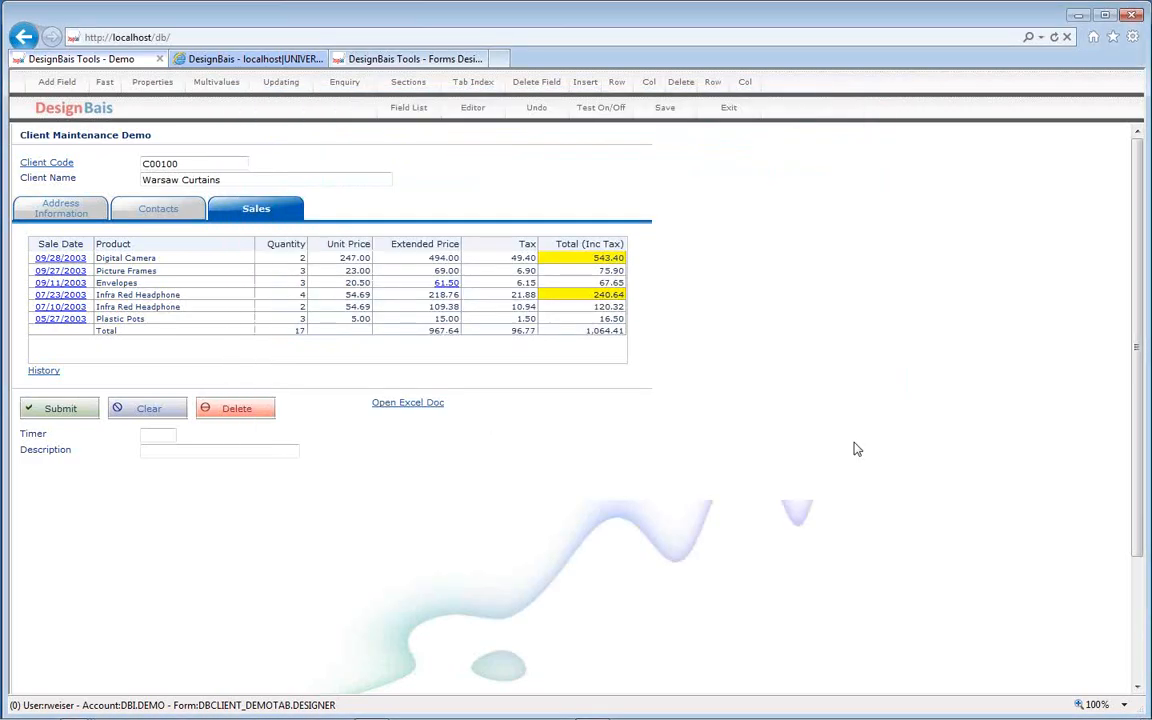
# - In the B.DEMOSUB case of the code, append :VM:DBRECORD<DBC.CLIENT.NAME> to the DBPASS.DBVALUE assignment
pyautogui.click(196, 59)
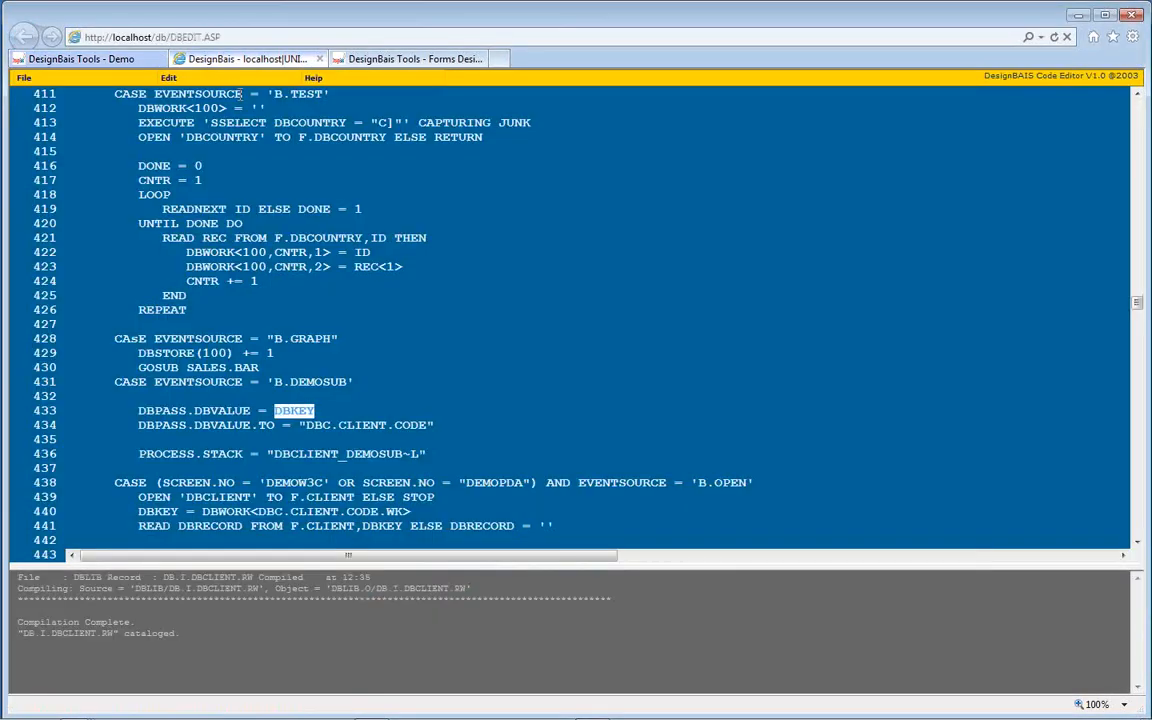
pyautogui.click(343, 404)
pyautogui.write('VM:')
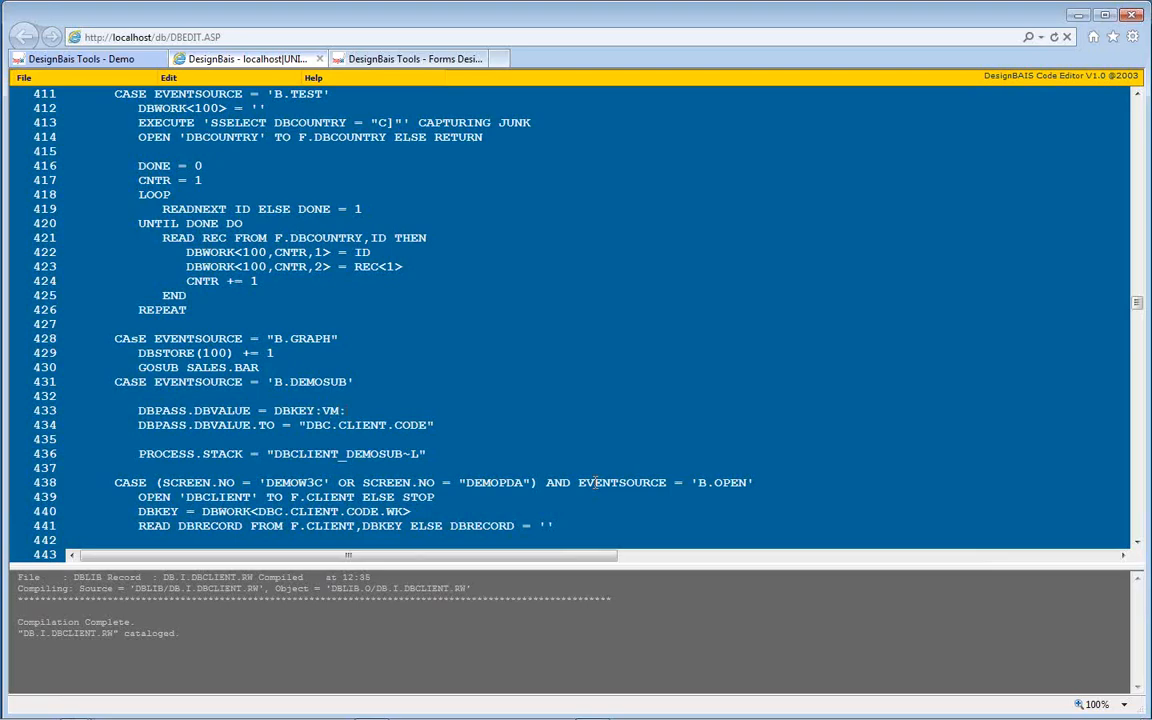
pyautogui.write('DBC.CLIENT')
pyautogui.press('BackSpace')
pyautogui.press('BackSpace')
pyautogui.press('BackSpace')
pyautogui.press('BackSpace')
pyautogui.press('BackSpace')
pyautogui.press('BackSpace')
pyautogui.press('BackSpace')
pyautogui.press('BackSpace')
pyautogui.press('BackSpace')
pyautogui.press('BackSpace')
pyautogui.write('BRECORD<DBC.CLIENT')
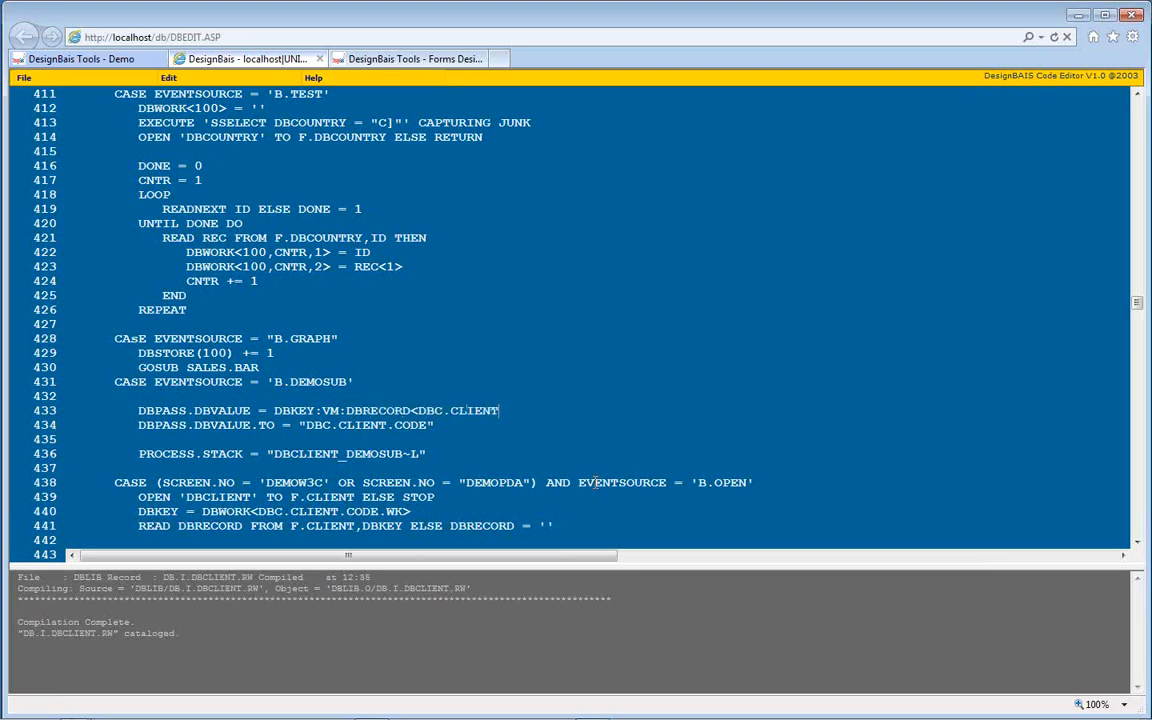
pyautogui.write('.NAME>')
# - Append :VM:"DBC.CLIENT.NAME" to the DBPASS.DBVALUE.TO assignment, and save and compile the program
pyautogui.write('VM')
pyautogui.write(':"DBC.CLIENT')
pyautogui.write('.NAME')
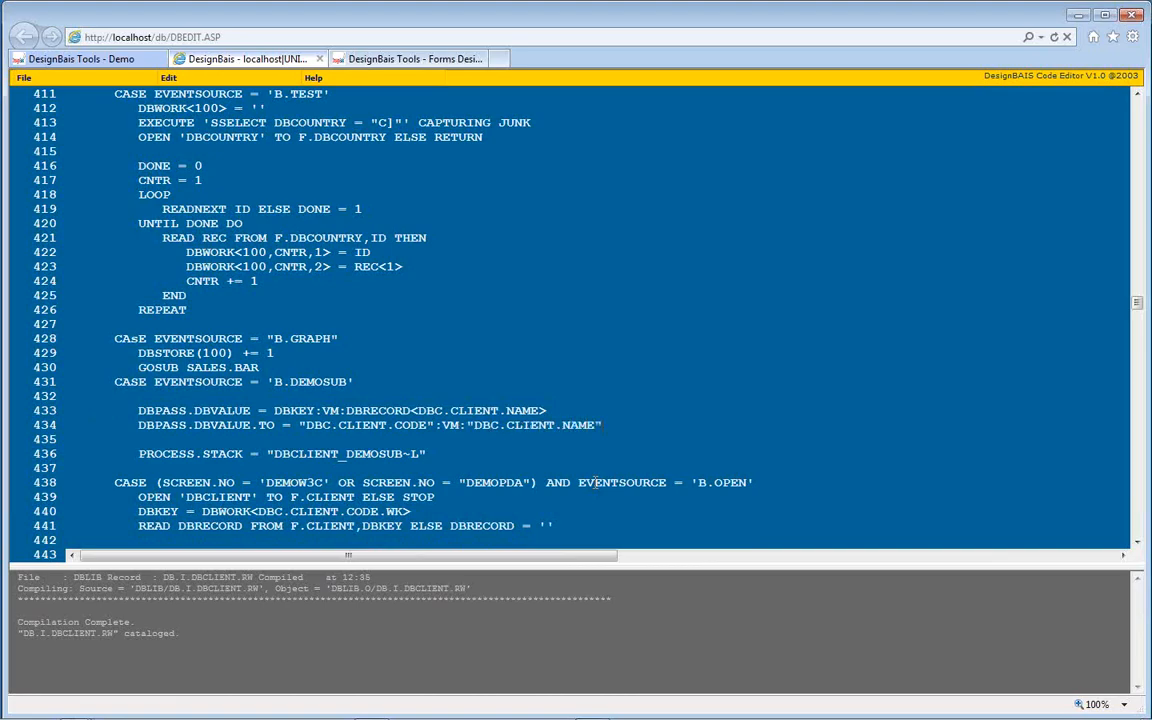
pyautogui.hotkey('ctrl', 's')
# - Test the History sub form by overwriting its client name and closing it, and reopen it to check the name before closing it again
pyautogui.click(130, 62)
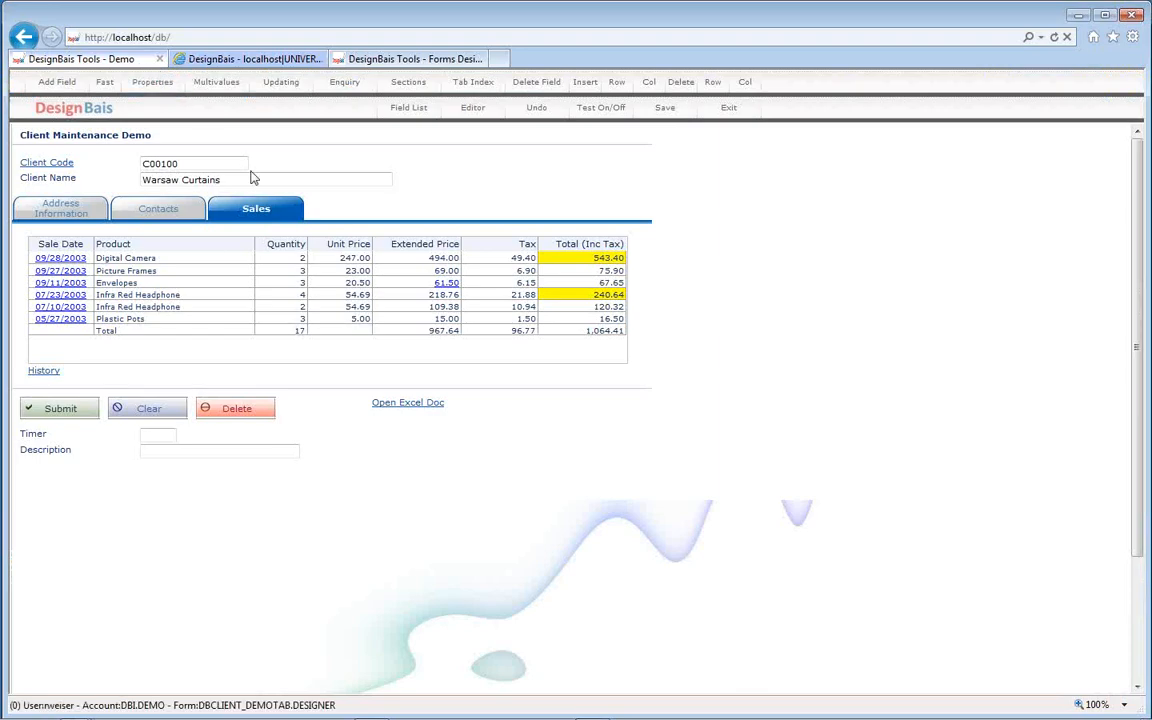
pyautogui.click(42, 371)
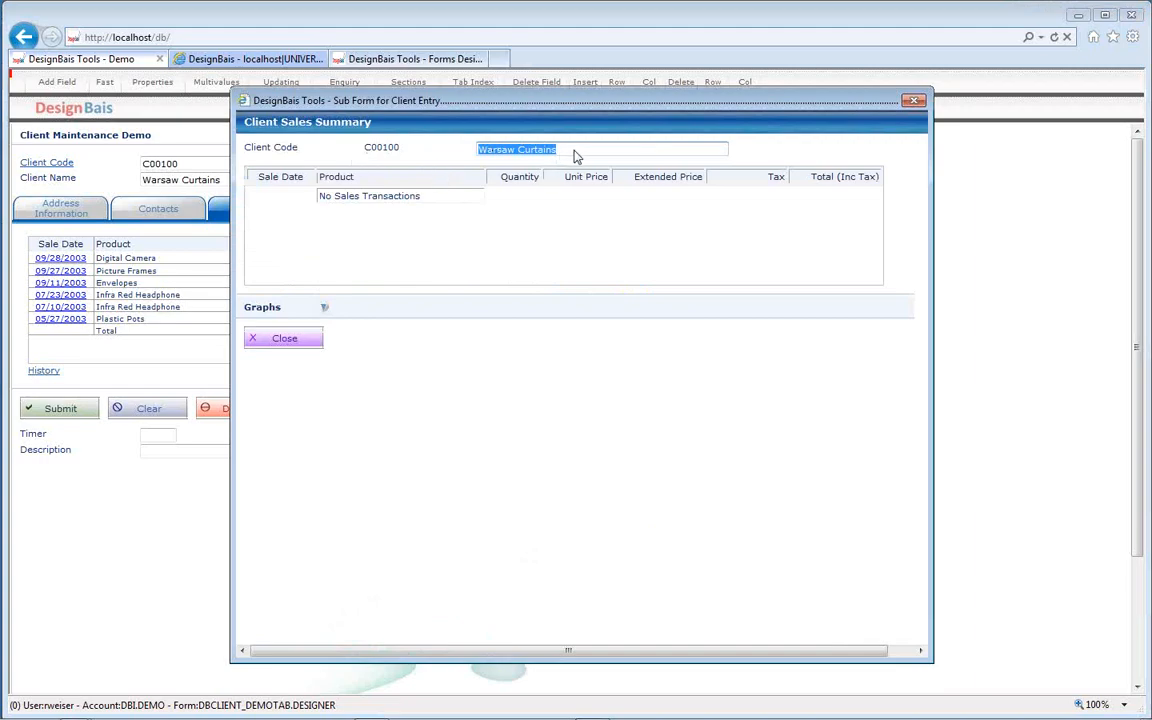
pyautogui.press('BackSpace')
pyautogui.write('JOE')
pyautogui.click(284, 338)
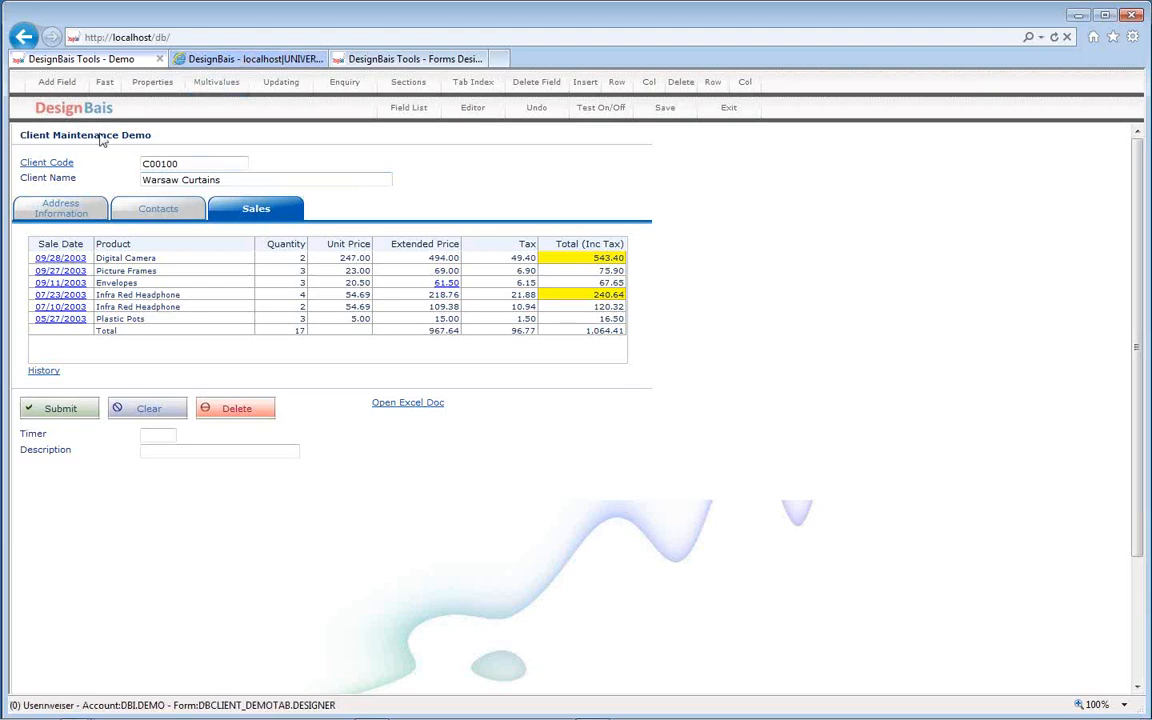
pyautogui.click(40, 372)
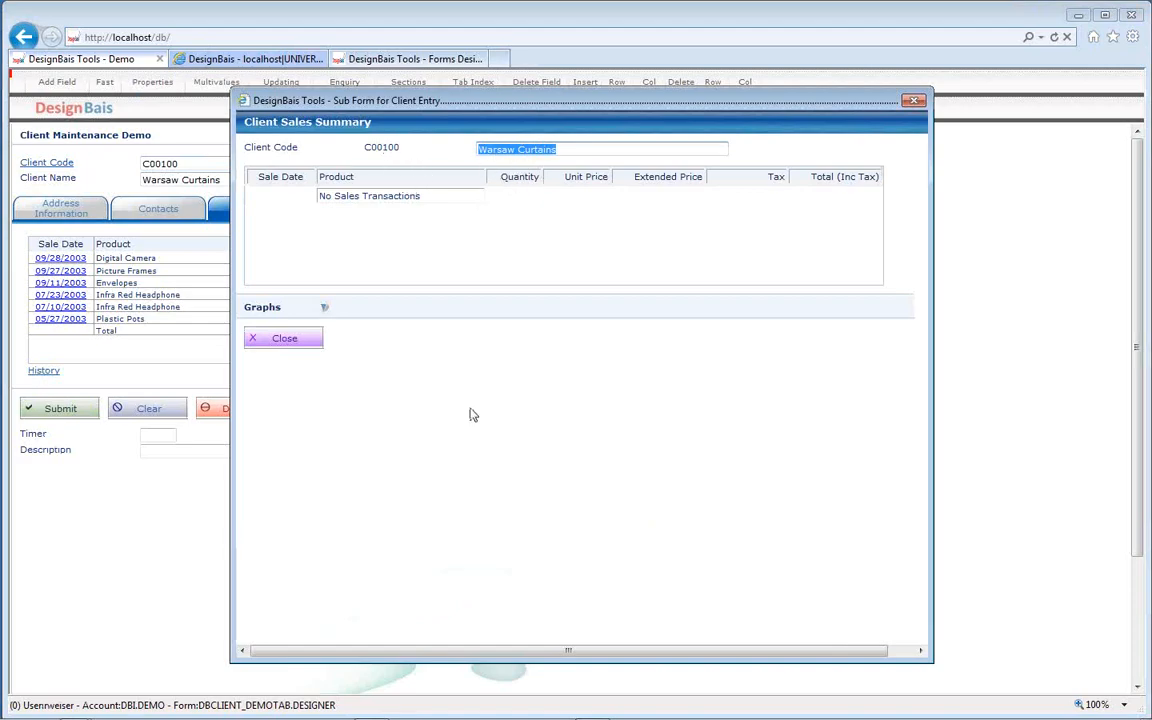
pyautogui.click(285, 339)
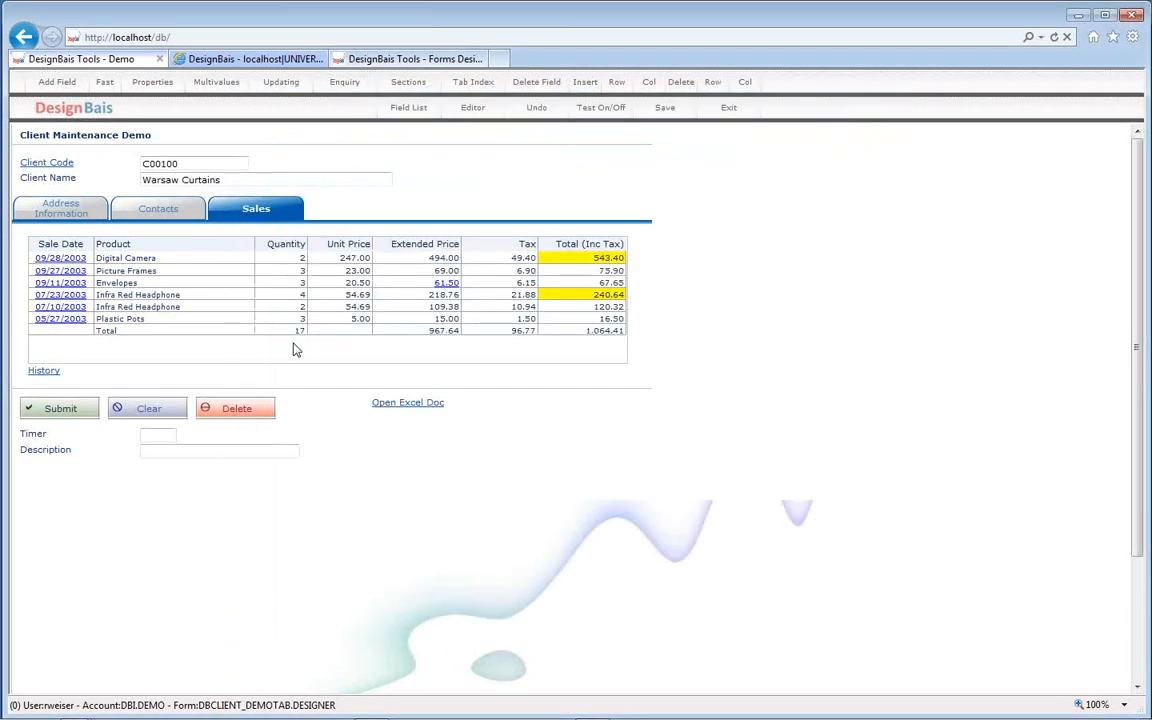
# - Leave test mode, check the DEMOTAB form's Modal Form Return Process setting, and reopen the form in the designer
pyautogui.click(620, 108)
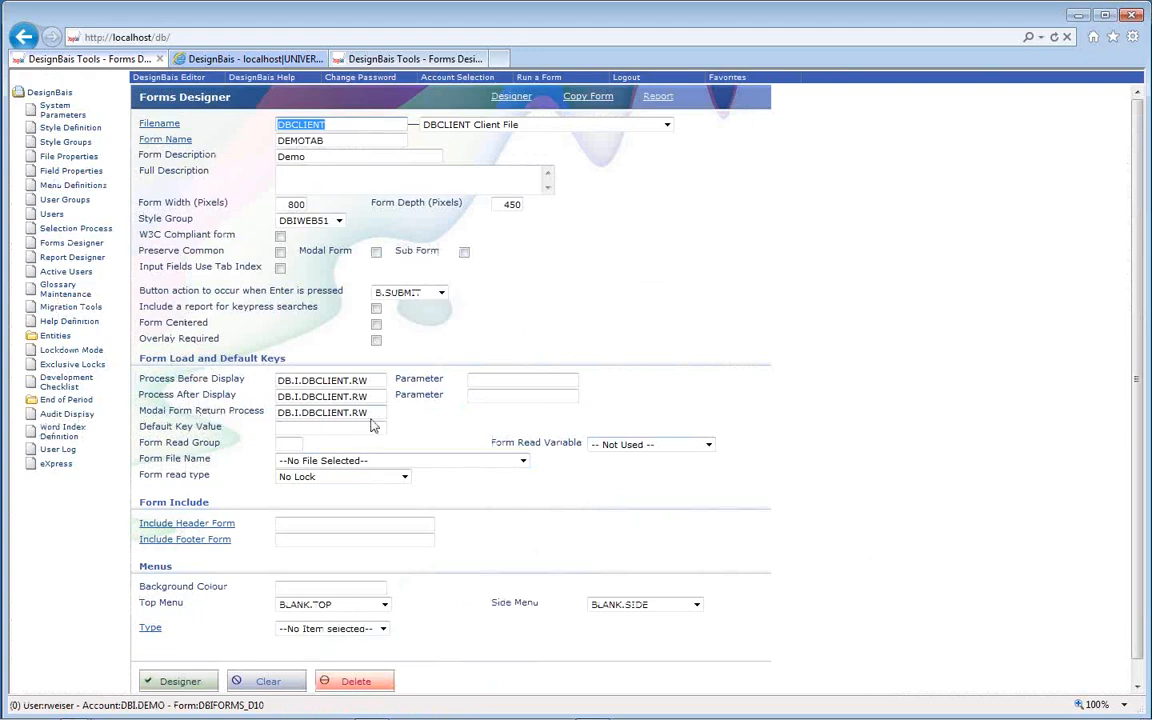
pyautogui.click(338, 412)
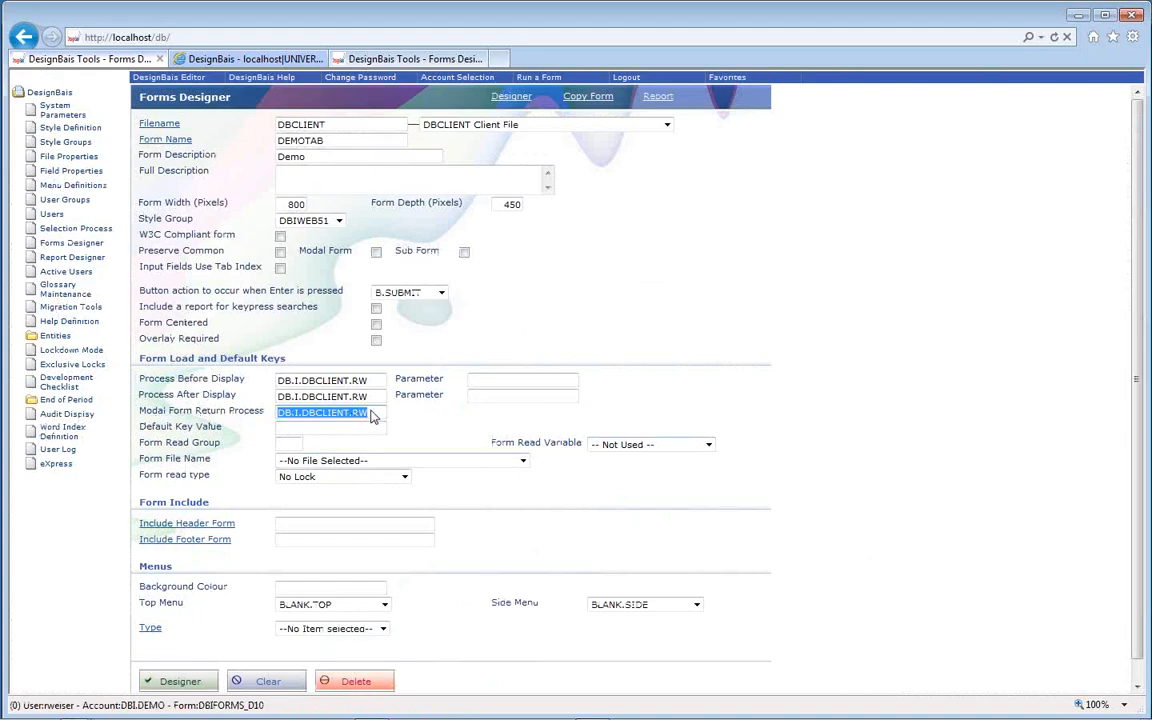
pyautogui.click(521, 98)
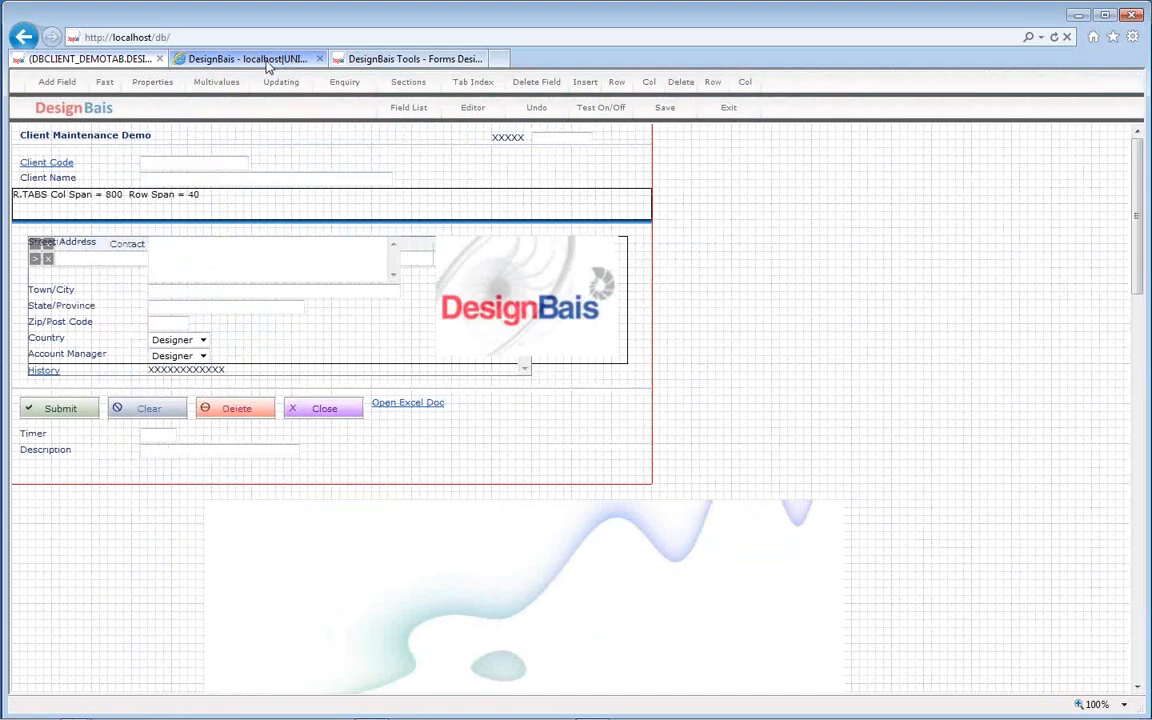
# - In the code editor, locate the MODAL RETURN event case and examine the subroutine it calls
pyautogui.click(250, 59)
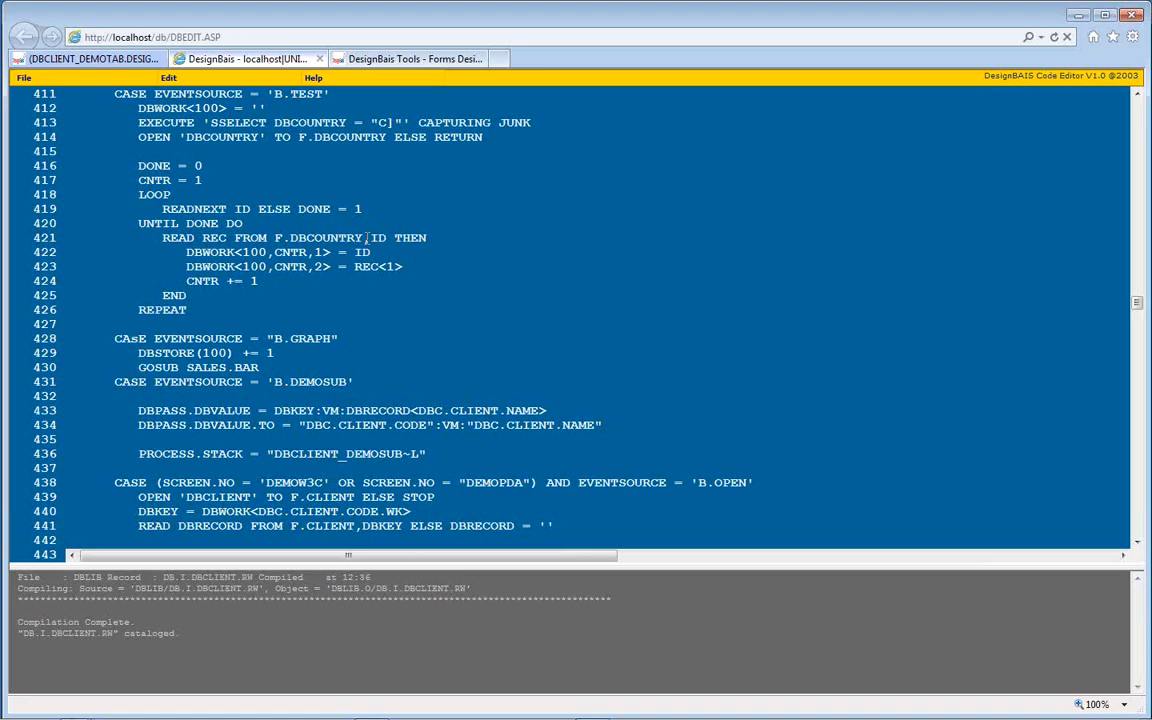
pyautogui.hotkey('ctrl', 'Home')
pyautogui.scroll(-20, 367, 237)
pyautogui.scroll(9, 367, 237)
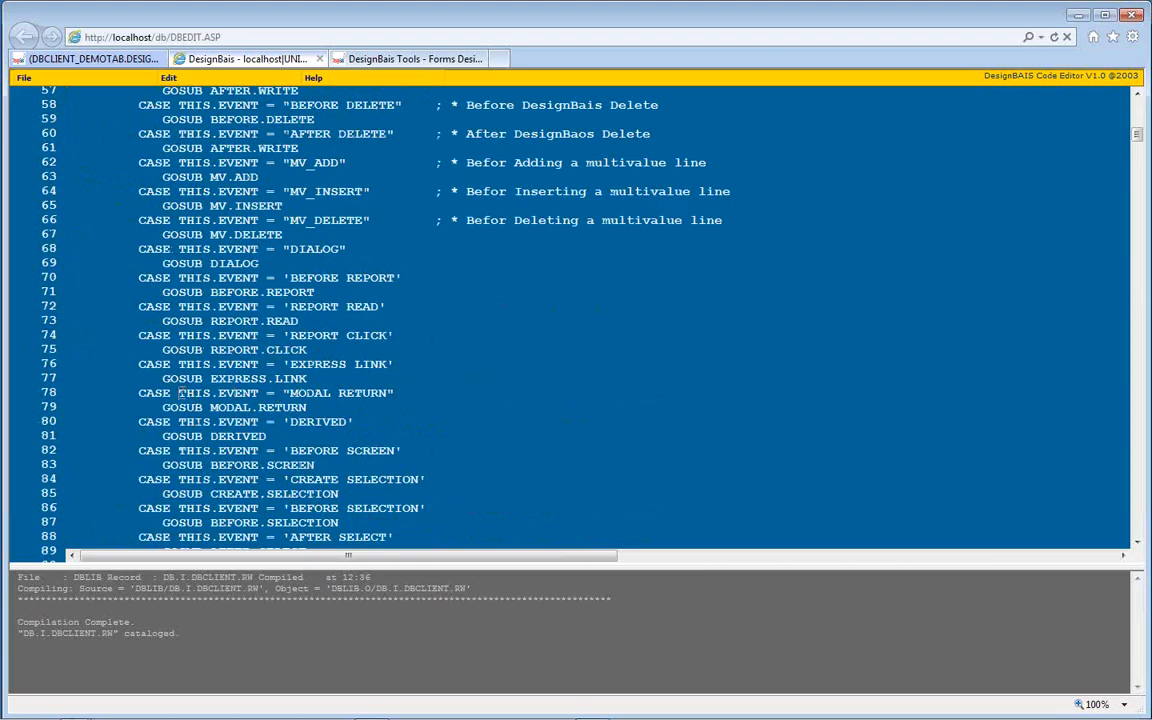
pyautogui.moveTo(180, 393); pyautogui.dragTo(386, 393)
pyautogui.moveTo(211, 408); pyautogui.dragTo(301, 409)
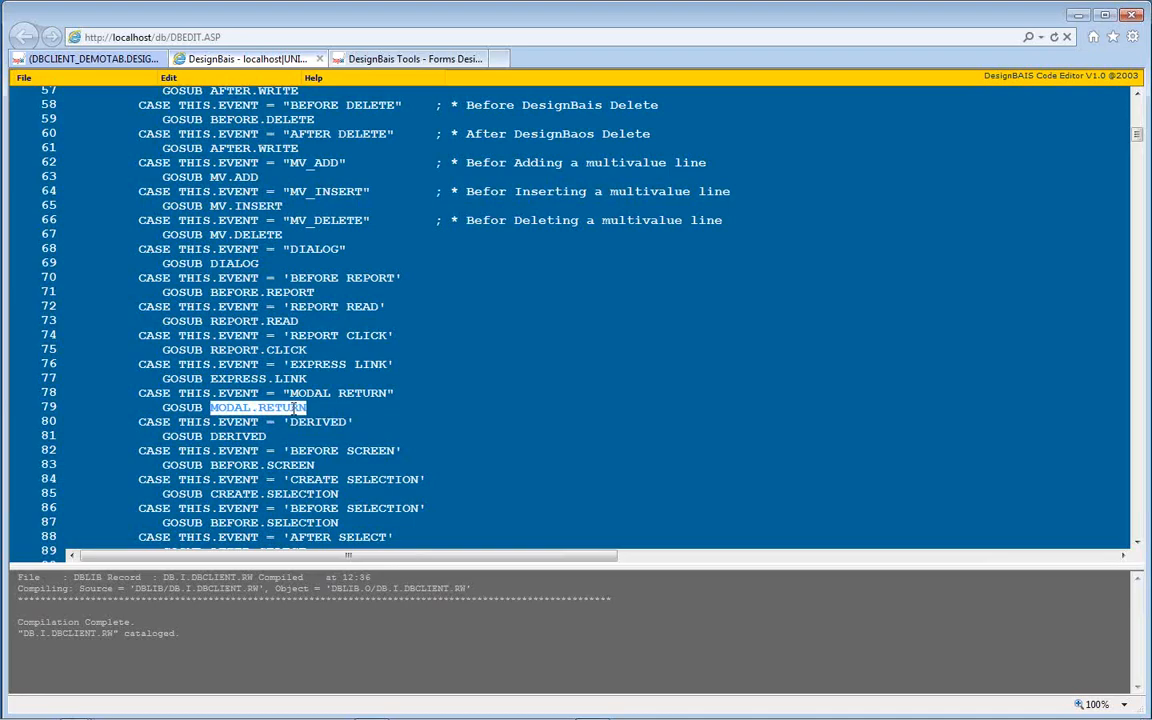
# - Search the code for the MODAL.RETURN: label and review the commented-out statements in that subroutine
pyautogui.hotkey('ctrl', 'f')
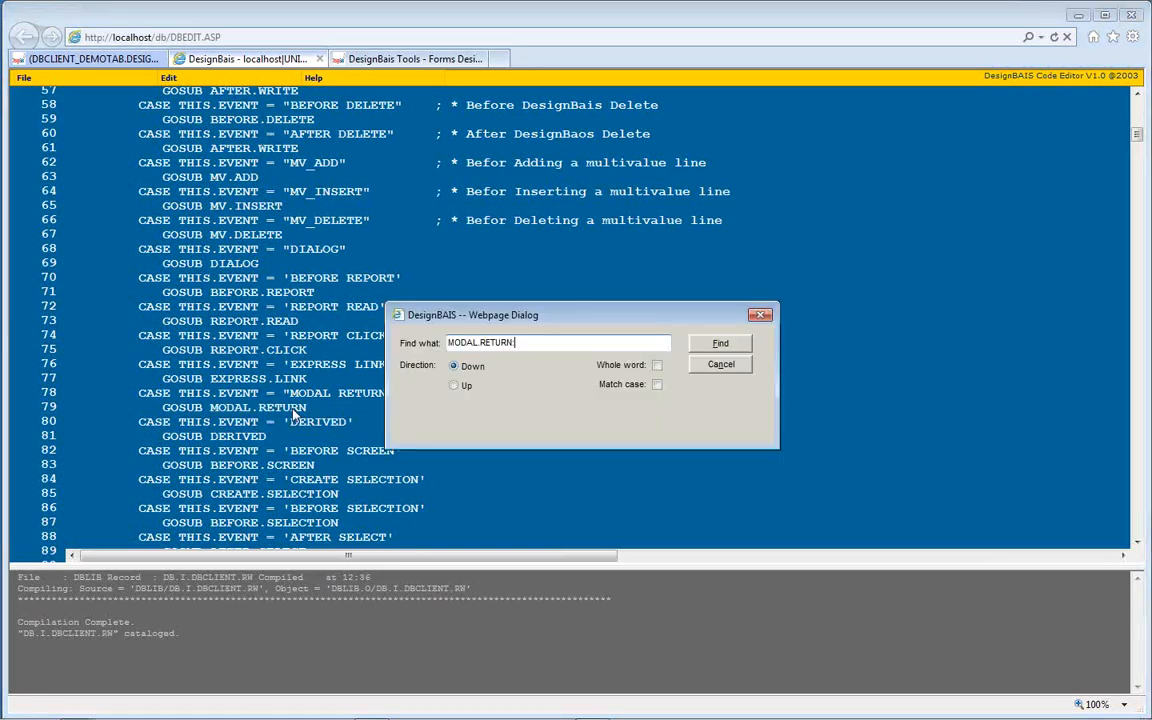
pyautogui.press('Return')
pyautogui.scroll(-12, 293, 408)
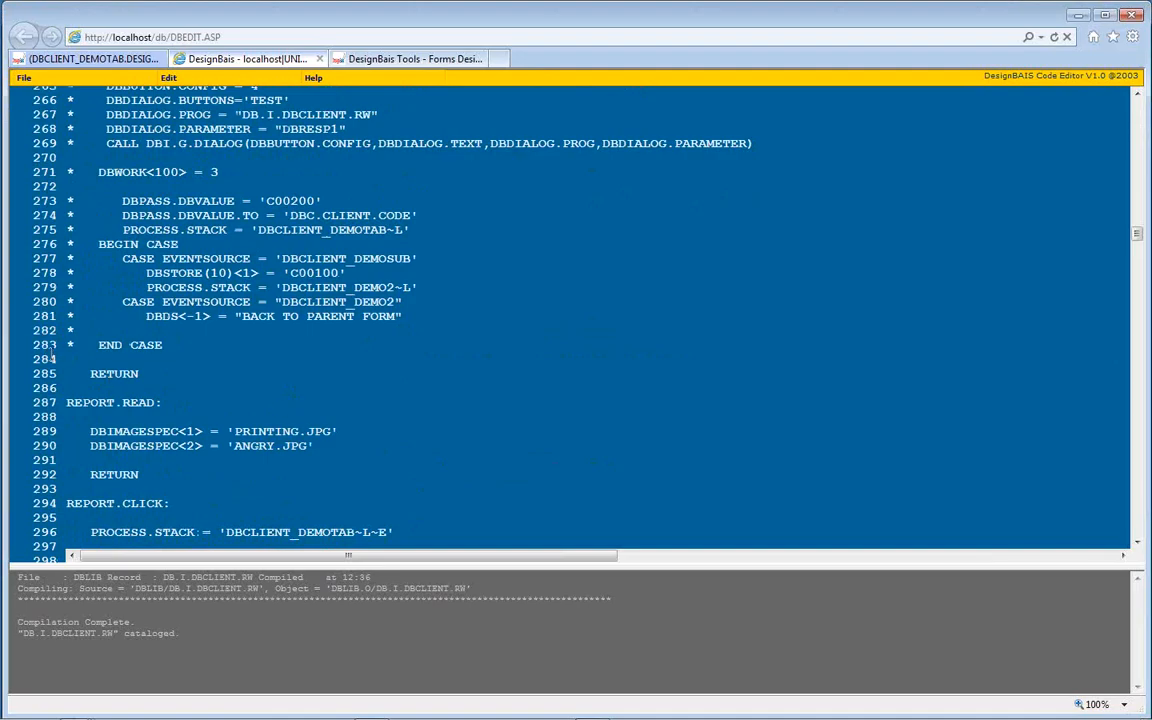
pyautogui.scroll(3, 246, 362)
pyautogui.scroll(-2, 246, 362)
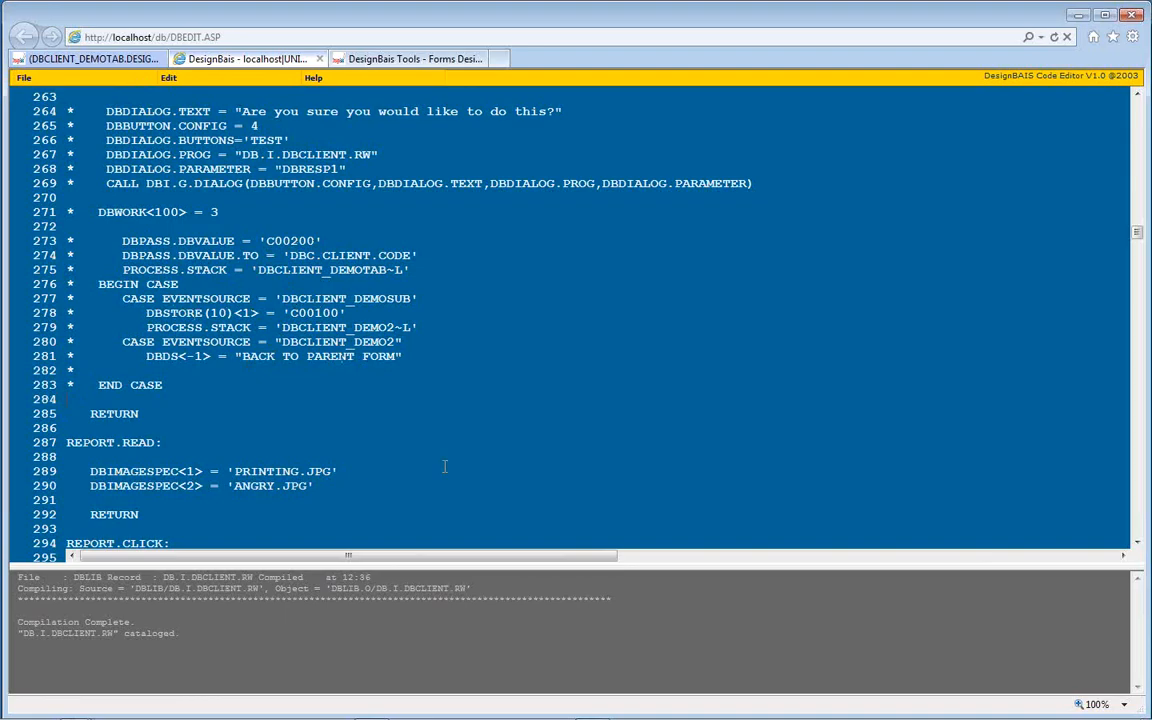
# - Insert a blank line directly above the RETURN statement of the MODAL.RETURN subroutine
pyautogui.press('Return')
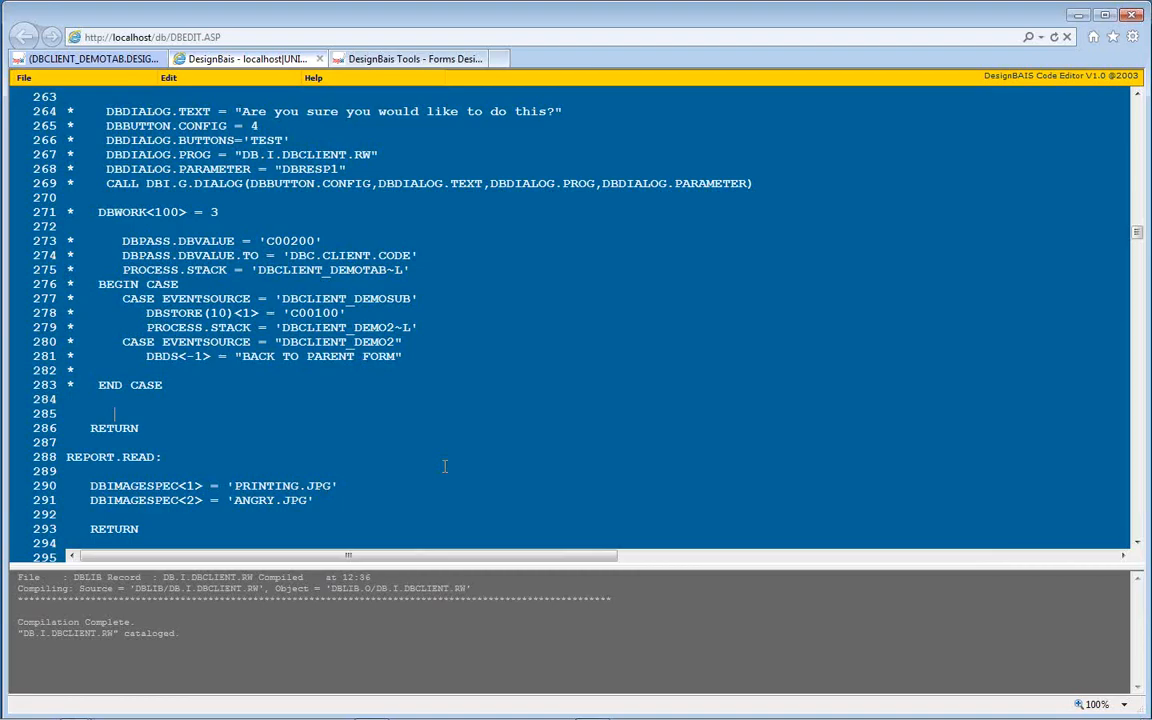
pyautogui.write('I')
pyautogui.press('BackSpace')
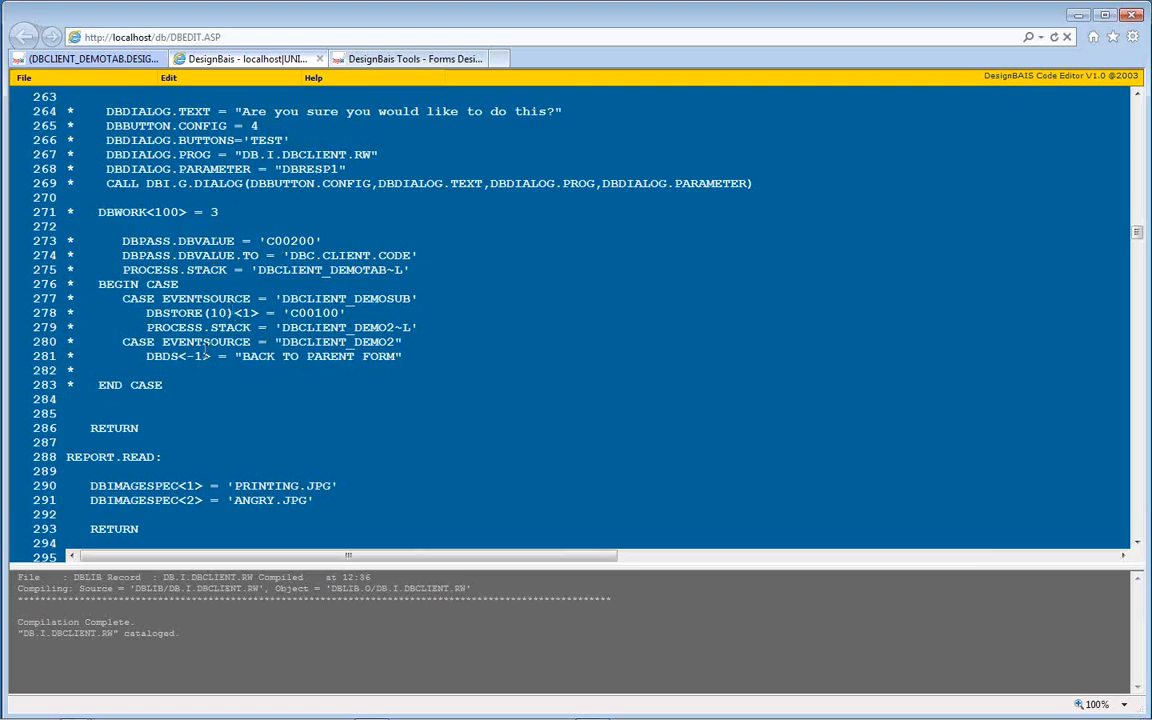
# - Uncomment the MODAL.RETURN subroutine's lines from BEGIN CASE through END CASE
pyautogui.click(69, 241)
pyautogui.press('Delete')
pyautogui.press('Down')
pyautogui.press('Delete')
pyautogui.press('Down')
pyautogui.press('Delete')
pyautogui.press('Down')
pyautogui.press('Delete')
pyautogui.press('Down')
pyautogui.press('Delete')
pyautogui.press('Down')
pyautogui.press('Delete')
pyautogui.press('Down')
pyautogui.press('Delete')
pyautogui.press('Down')
pyautogui.press('Delete')
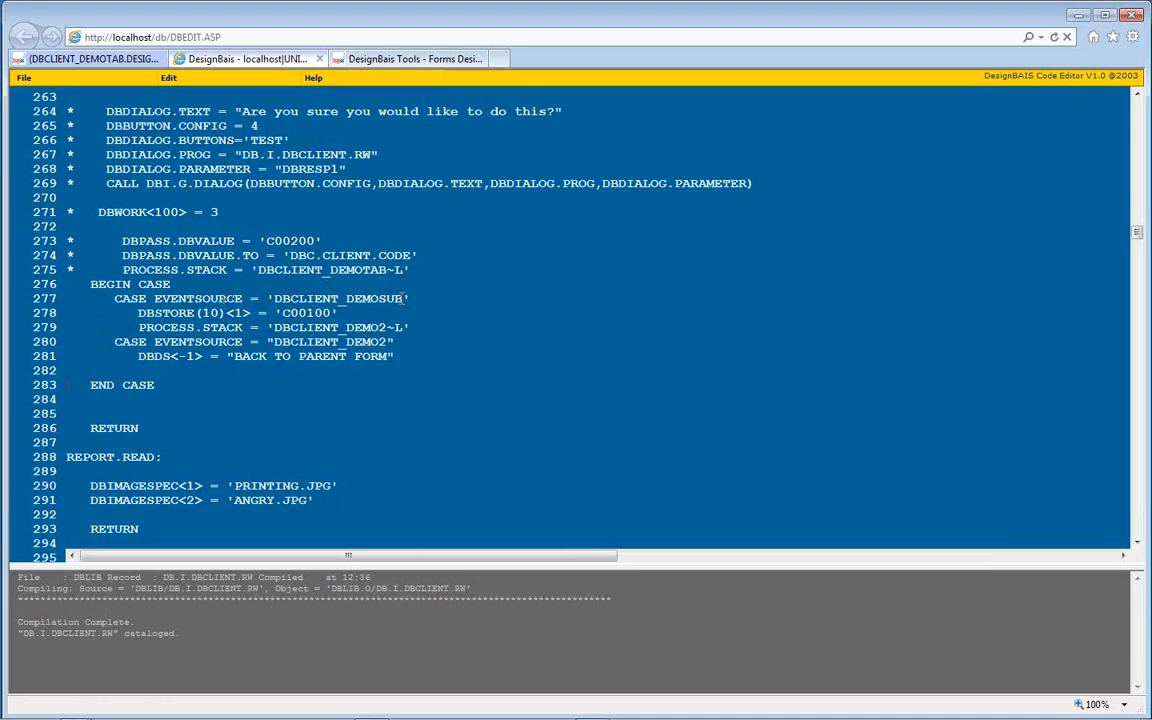
# - Examine the DBCLIENT_DEMOSUB case's event source, DBSTORE(10)<1> assignment and DBCLIENT_DEMO2~L process stack, and return to the start of the program
pyautogui.moveTo(409, 298); pyautogui.dragTo(267, 298)
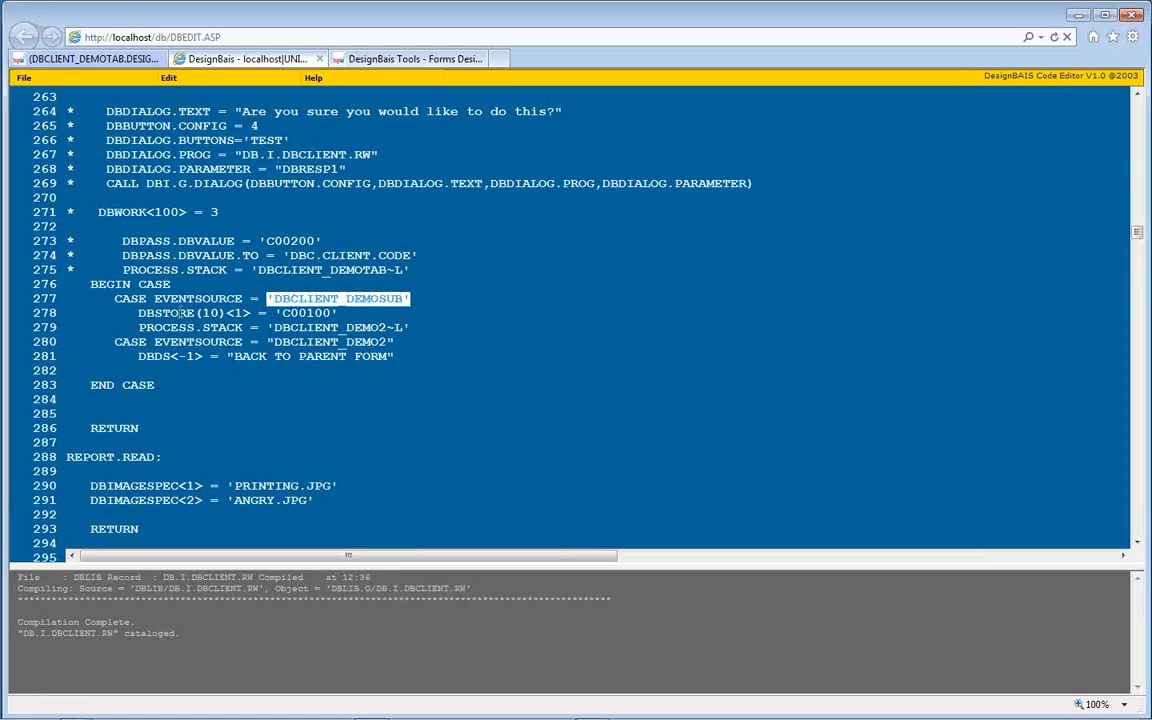
pyautogui.moveTo(335, 313); pyautogui.dragTo(282, 313)
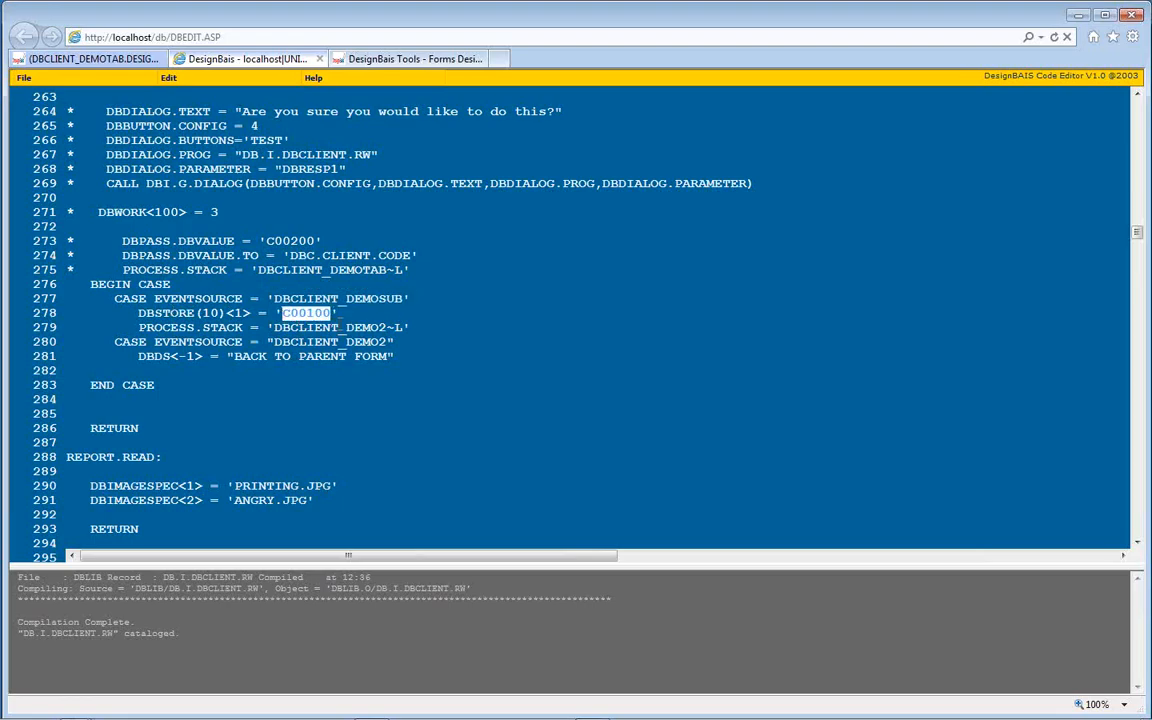
pyautogui.moveTo(137, 313); pyautogui.dragTo(241, 313)
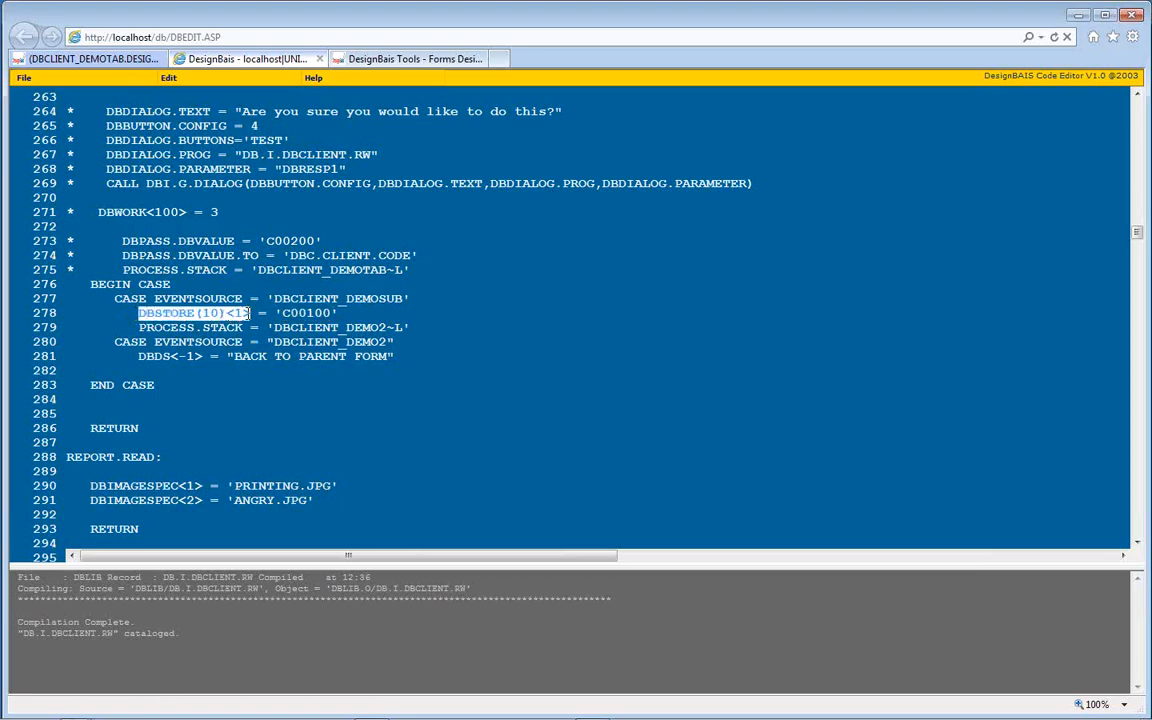
pyautogui.click(237, 327)
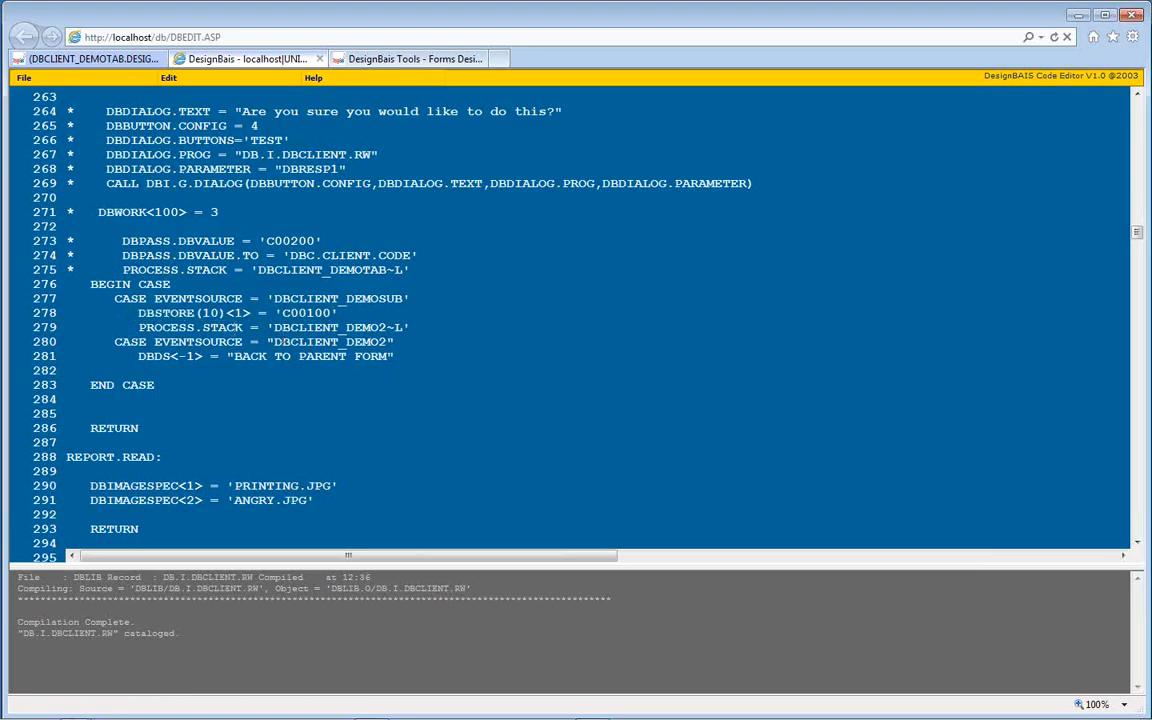
pyautogui.doubleClick(364, 327)
pyautogui.doubleClick(401, 327)
pyautogui.hotkey('ctrl', 'Home')
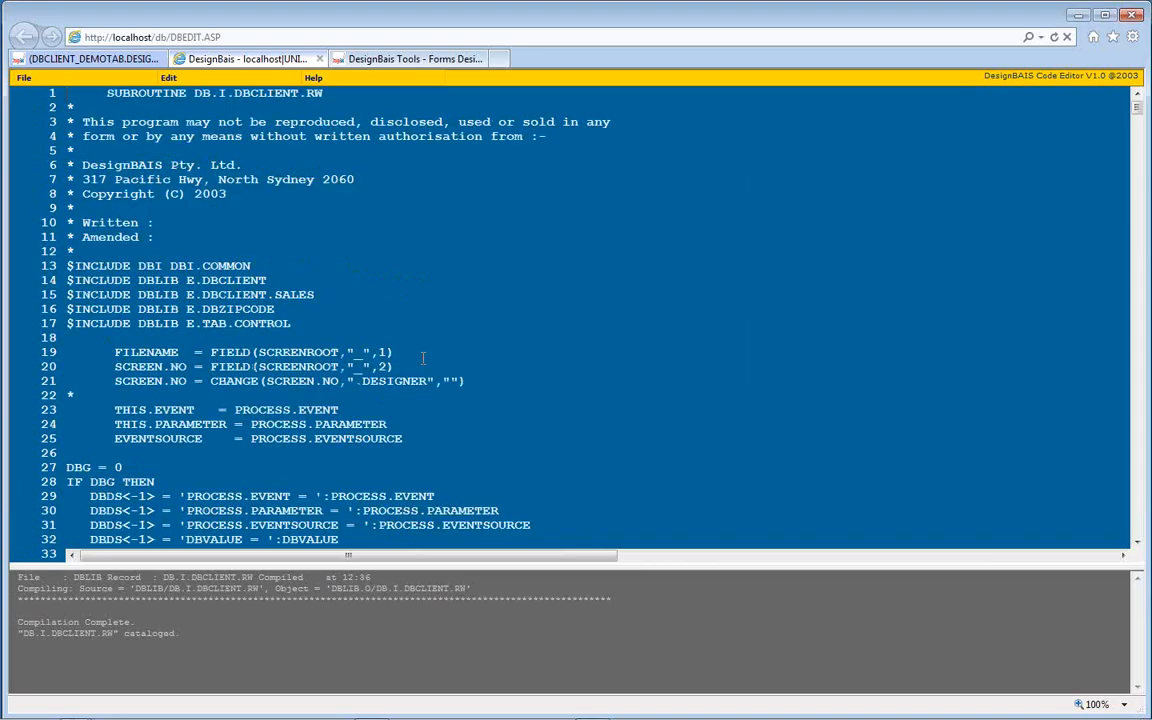
# - Examine the DEMO2 case in AFTER.DISPLAY, where DBPASS.DBVALUE takes DBSTORE(10)<1> and DBPASS.DBVALUE.TO takes 'DBC.CLIENT.CODE'
pyautogui.scroll(-20, 423, 358)
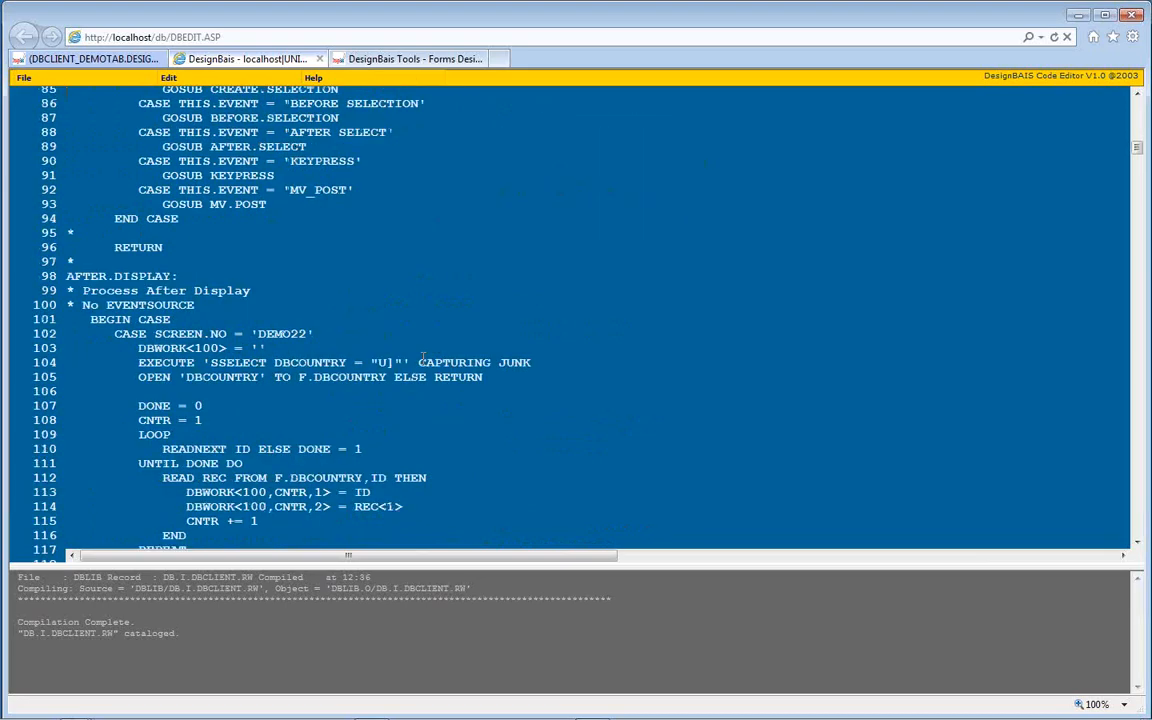
pyautogui.scroll(-9, 423, 358)
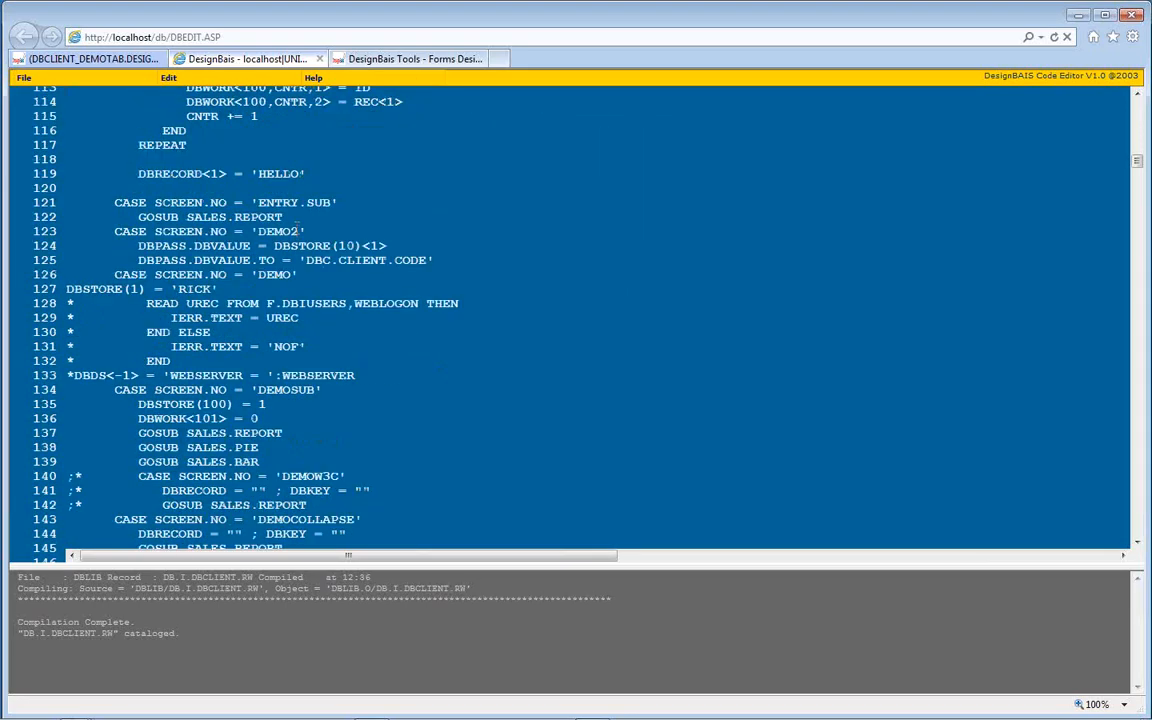
pyautogui.doubleClick(278, 231)
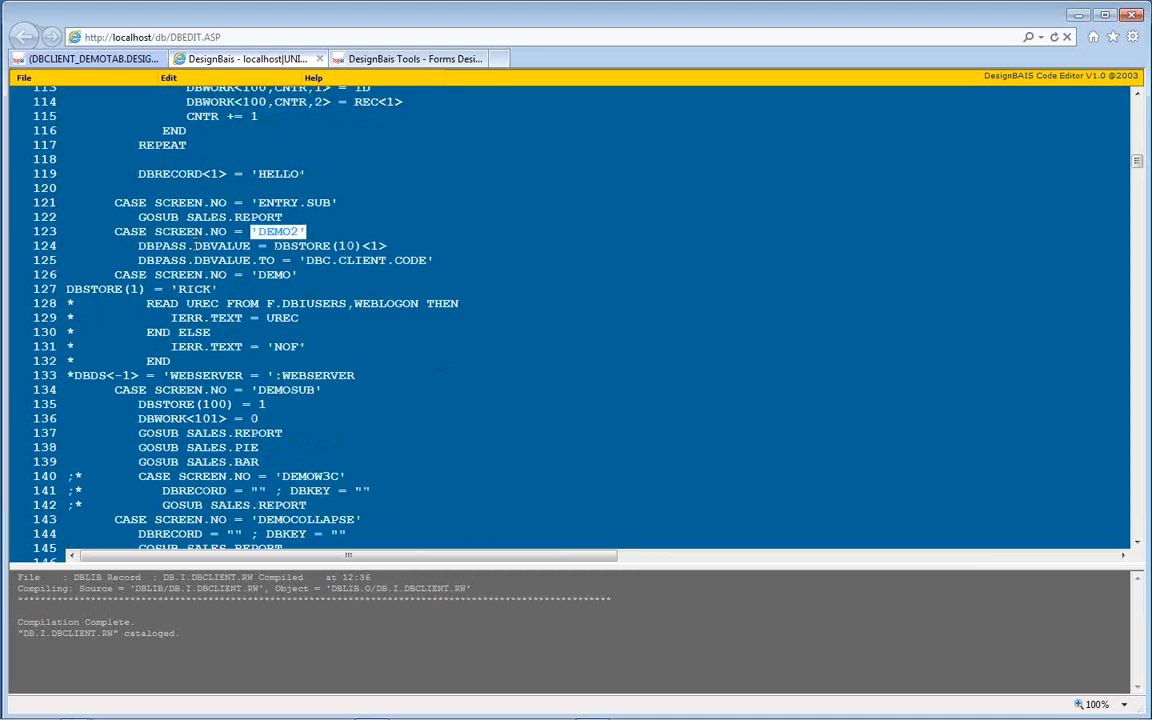
pyautogui.doubleClick(292, 245)
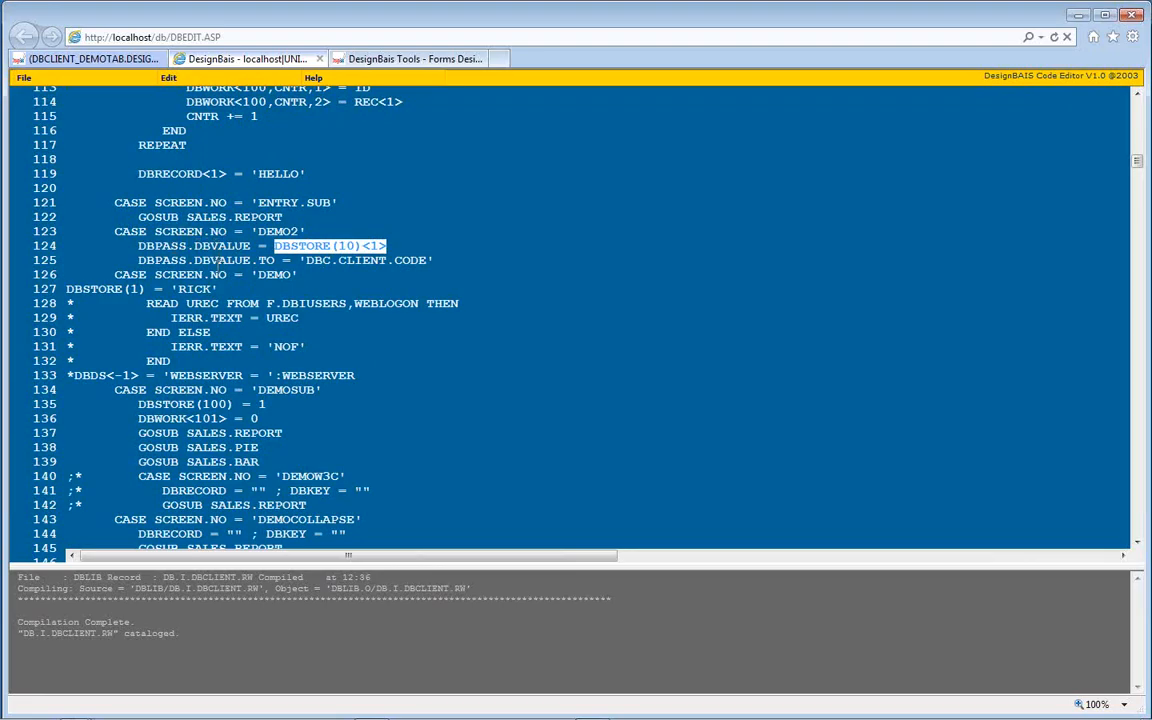
pyautogui.moveTo(436, 260); pyautogui.dragTo(298, 260)
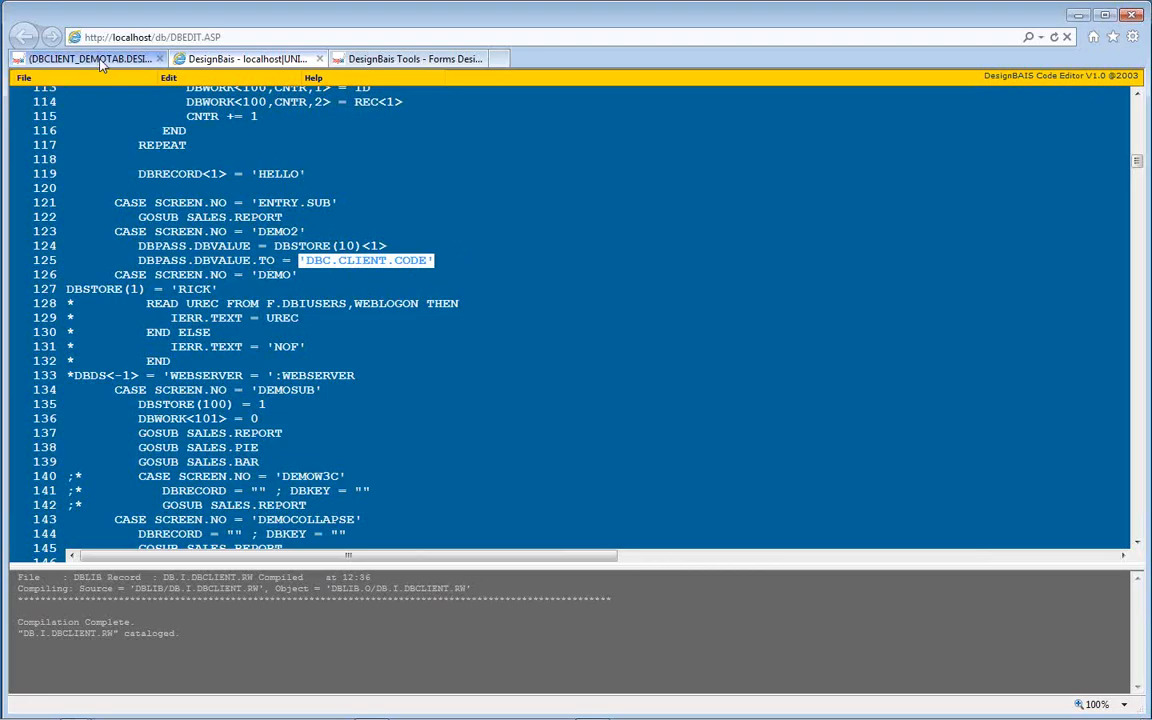
# - Compile the DB.I.DBCLIENT.RW program, keeping 'DBC.CLIENT.CODE' as the DBPASS.DBVALUE.TO value in the DEMO2 case
pyautogui.press('F9')
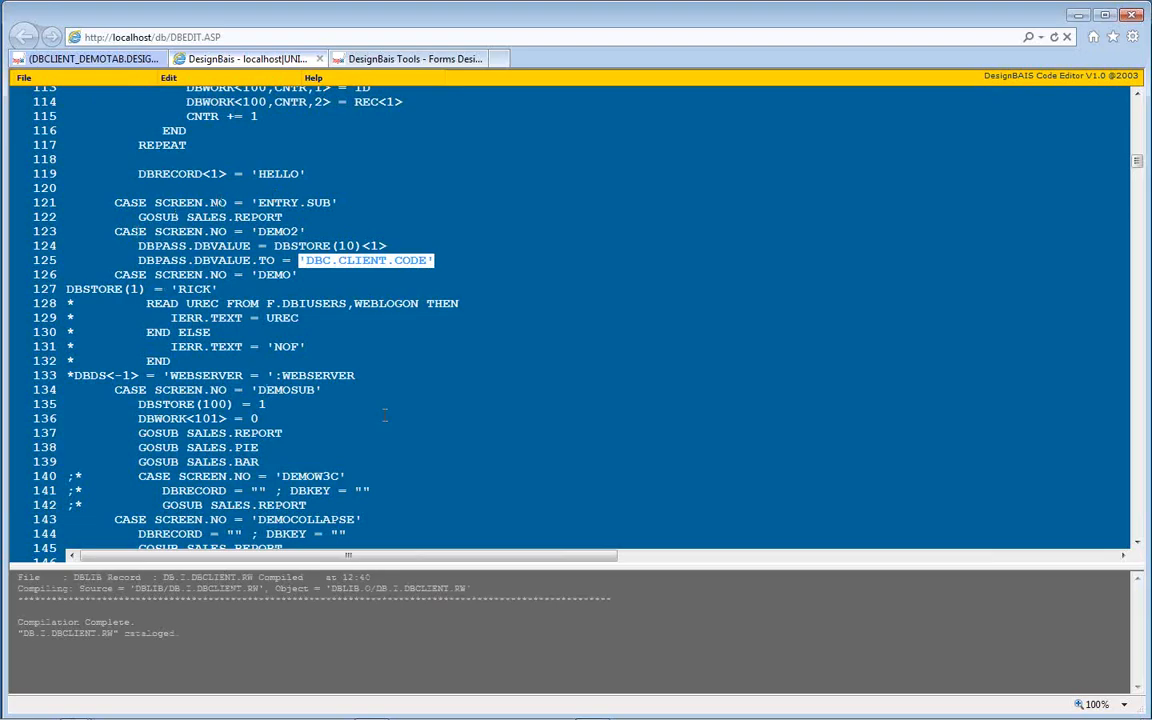
pyautogui.write('u')
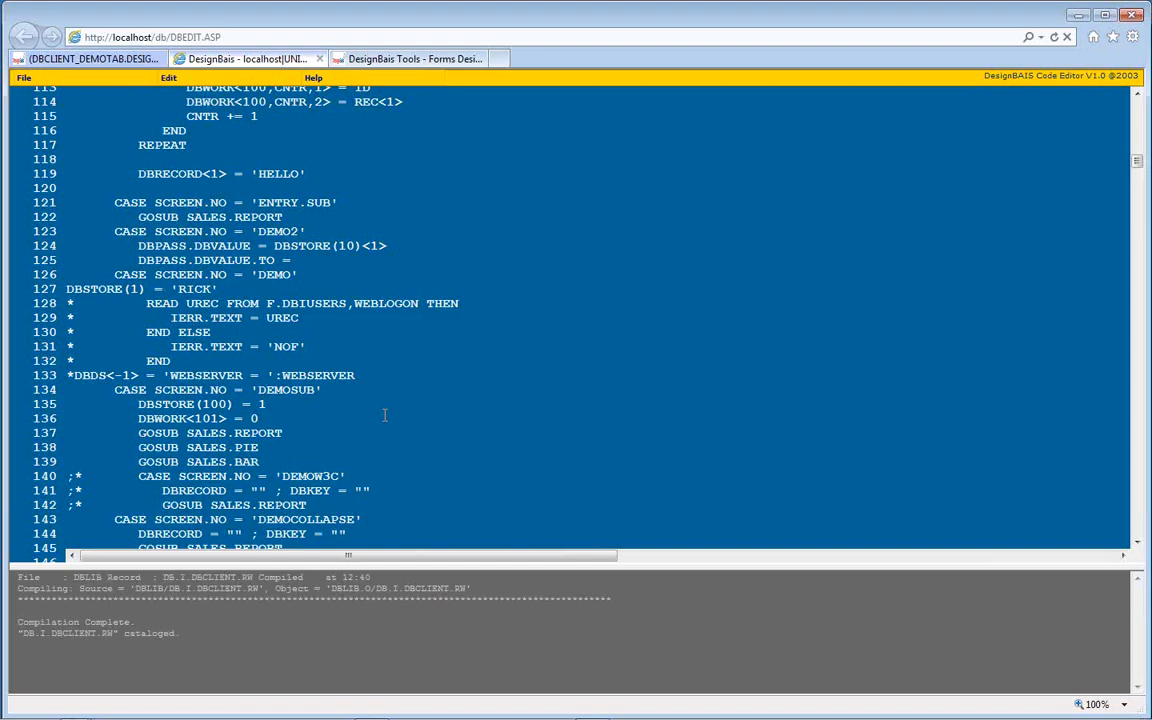
pyautogui.hotkey('ctrl', 'z')
# - Search down the code for the MODAL.RETURN: label
pyautogui.hotkey('ctrl', 'f')
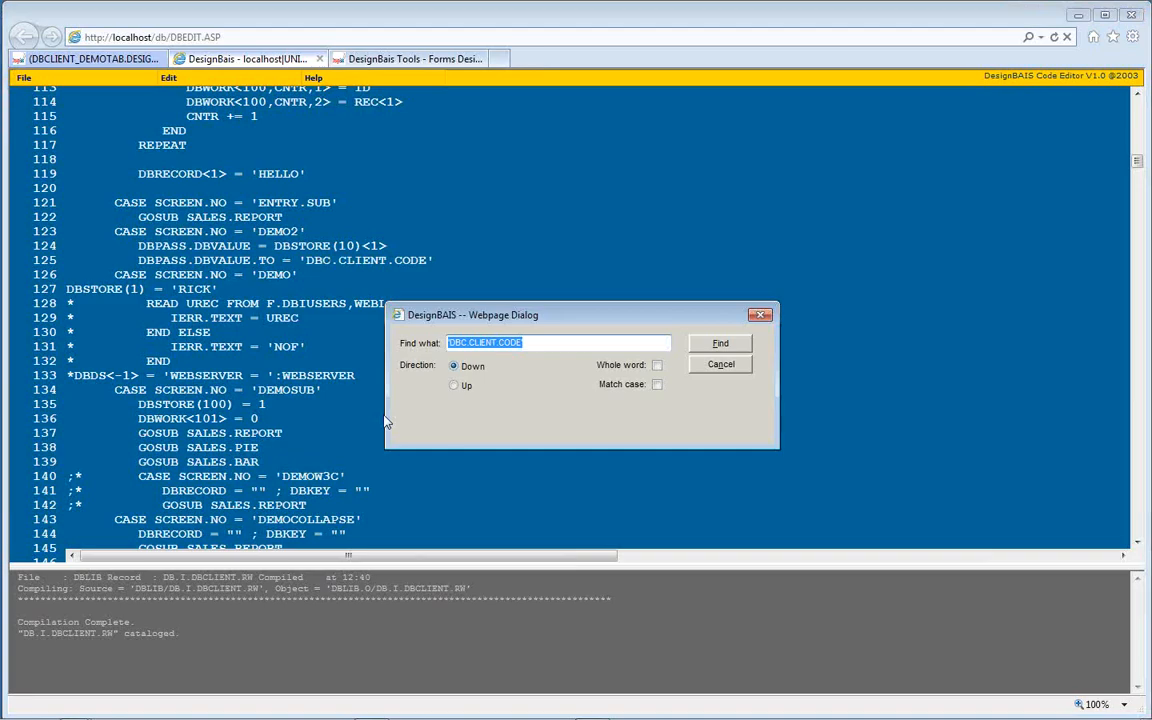
pyautogui.write('MODAL')
pyautogui.write('.RETRUN')
pyautogui.press('BackSpace')
pyautogui.press('BackSpace')
pyautogui.press('BackSpace')
pyautogui.press('BackSpace')
pyautogui.write('TURN:')
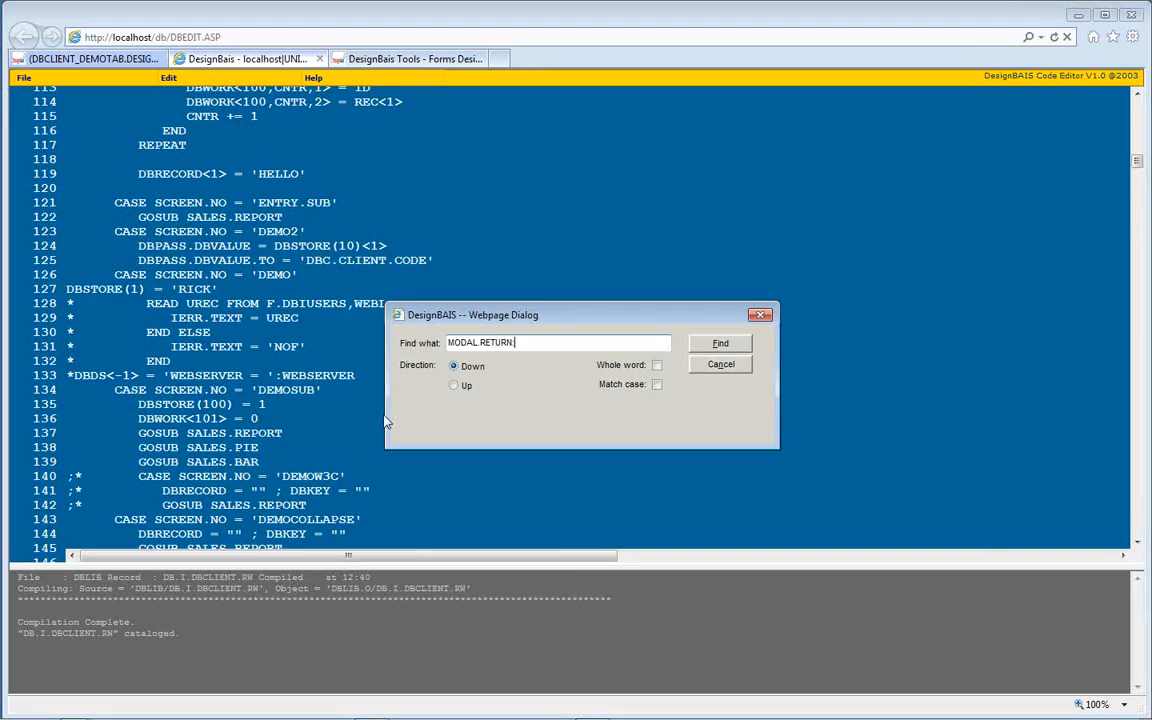
pyautogui.press('Return')
# - Examine the DBCLIENT_DEMO2 event source case in MODAL.RETURN and its "BACK TO PARENT FORM" debug line
pyautogui.scroll(-12, 382, 412)
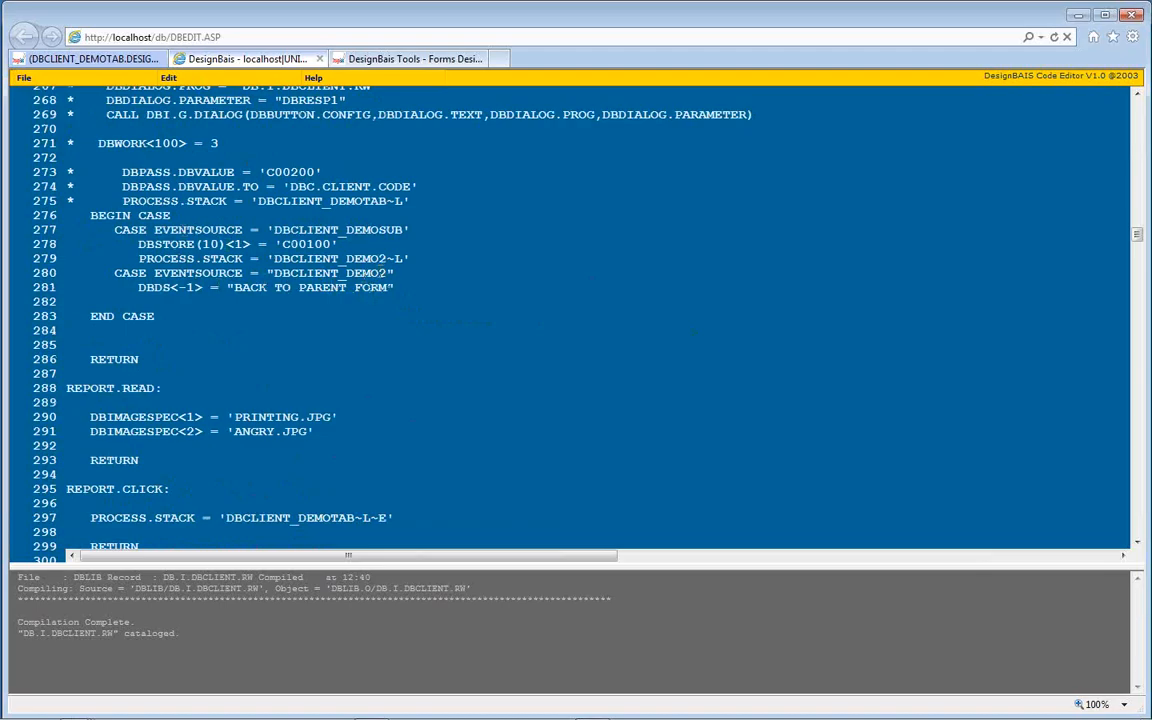
pyautogui.moveTo(389, 272); pyautogui.dragTo(346, 273)
pyautogui.doubleClick(221, 258)
pyautogui.moveTo(137, 287); pyautogui.dragTo(444, 289)
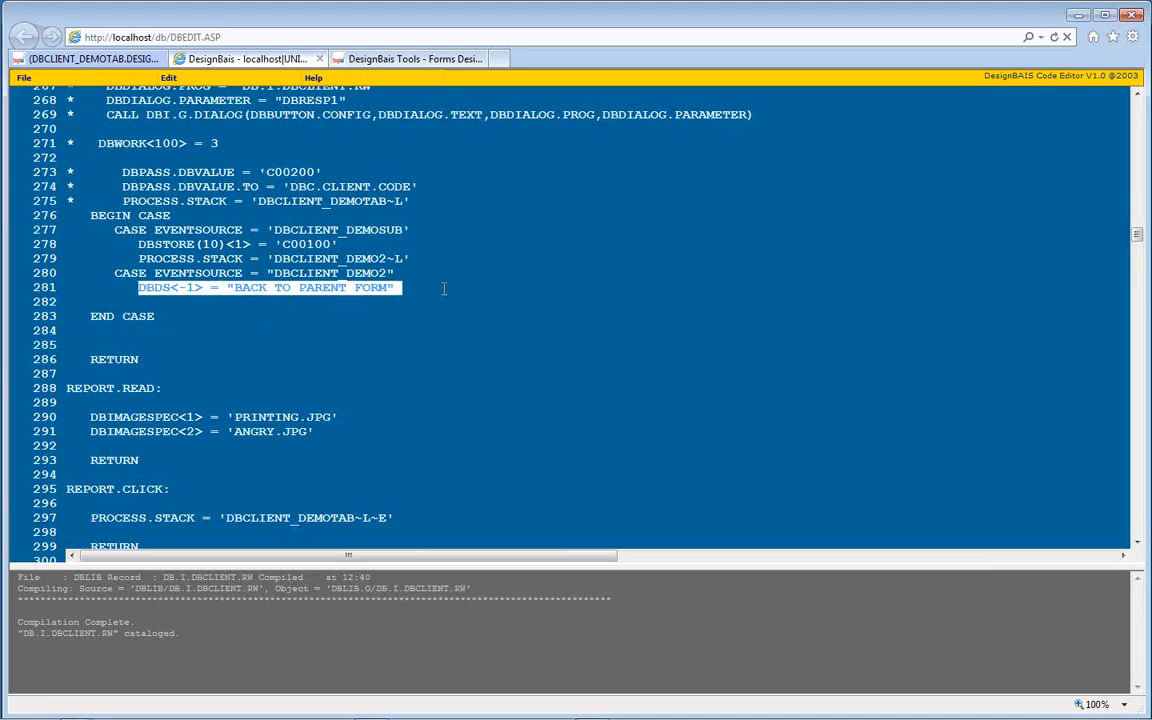
# - Switch to the DBCLIENT_DEMOTAB form, start test mode and load a client record by its client code
pyautogui.click(78, 58)
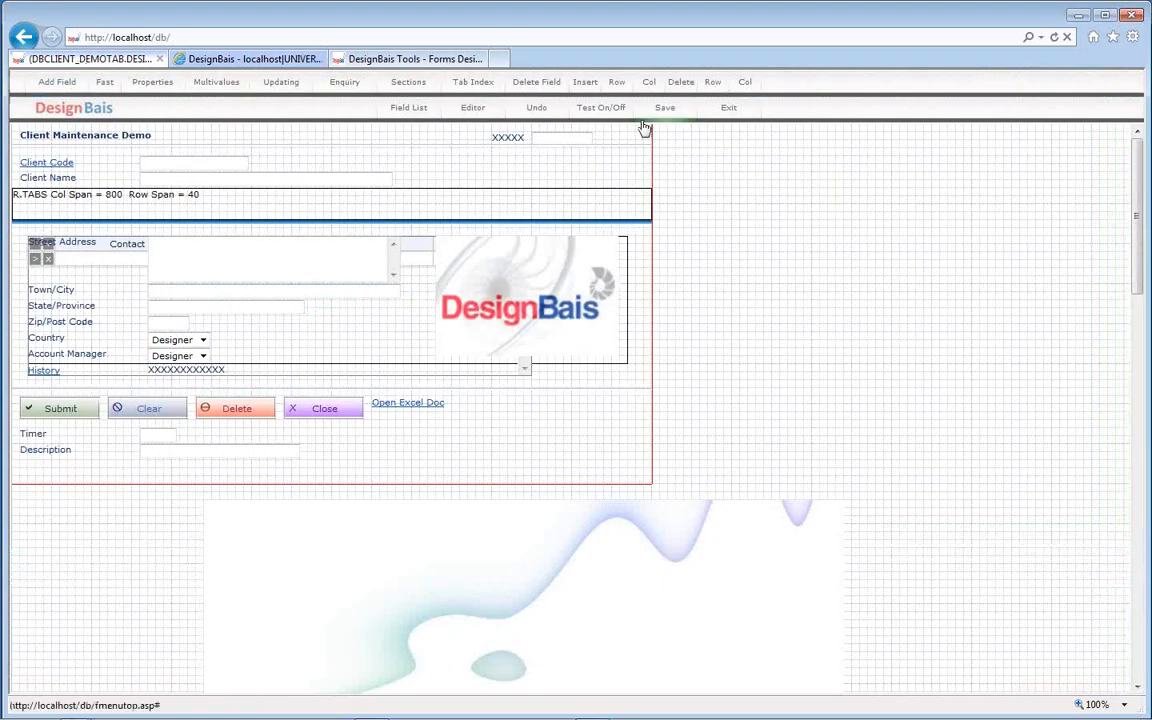
pyautogui.click(615, 108)
pyautogui.write('C00100')
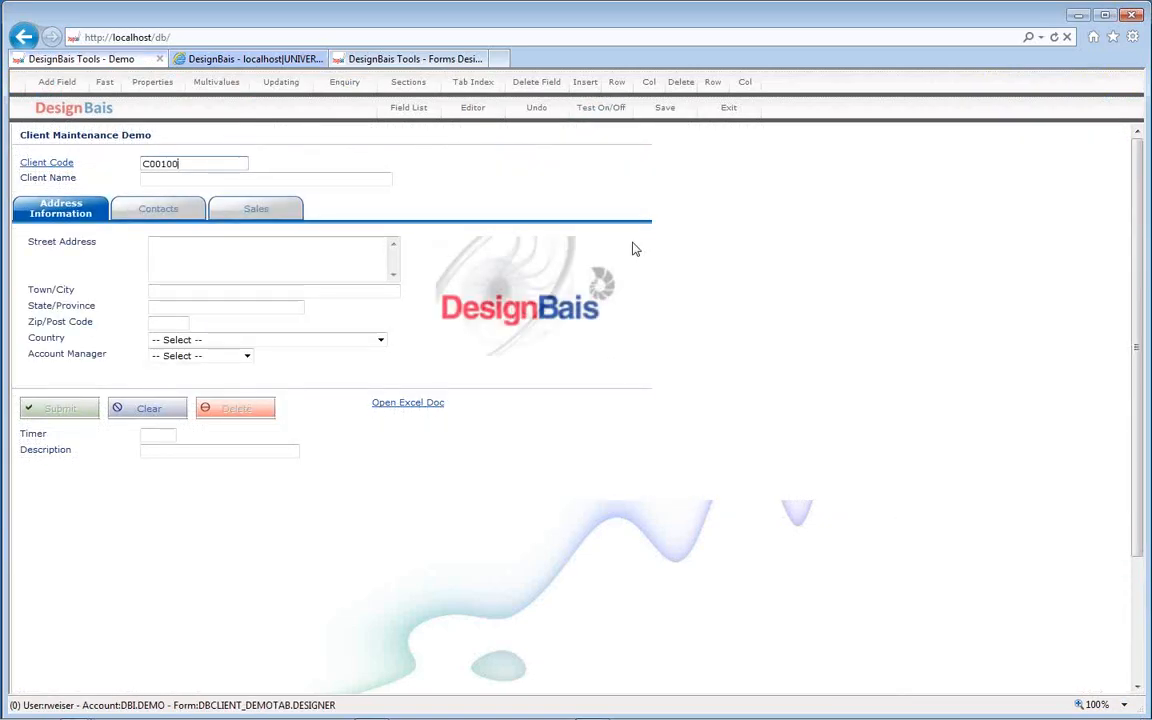
pyautogui.press('Tab')
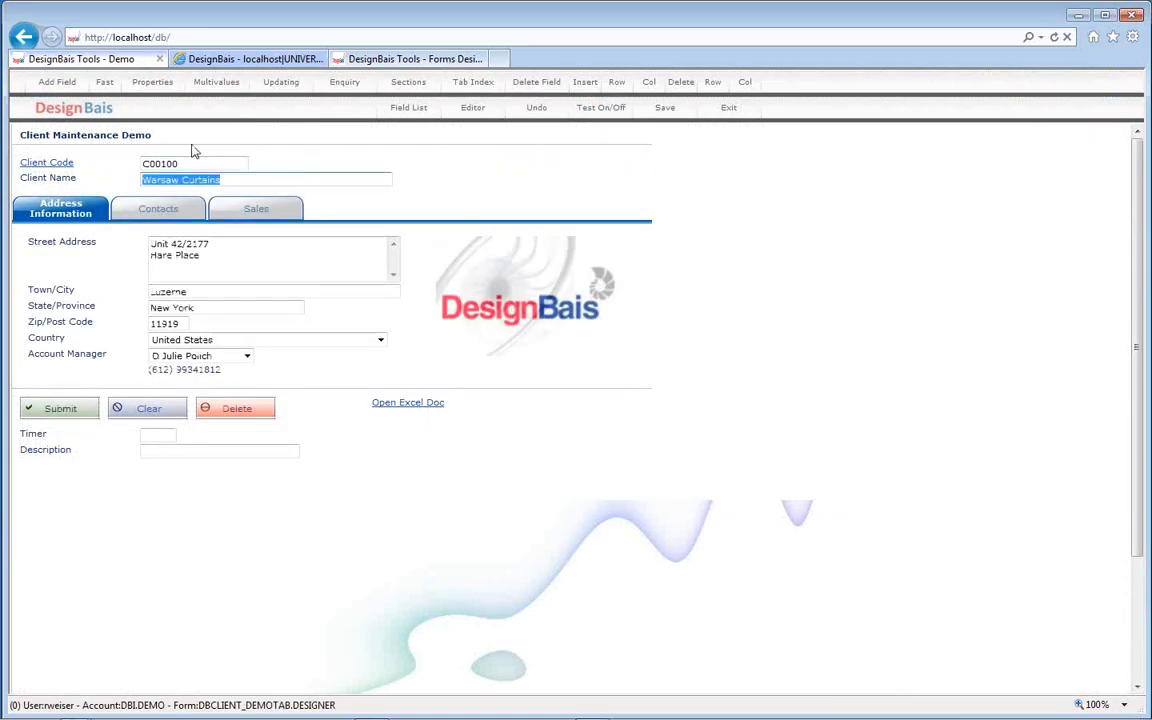
# - Test the History link in the client's Sales section, closing the sales summary and Client Entry forms in turn and acknowledging the message
pyautogui.click(254, 212)
pyautogui.click(40, 370)
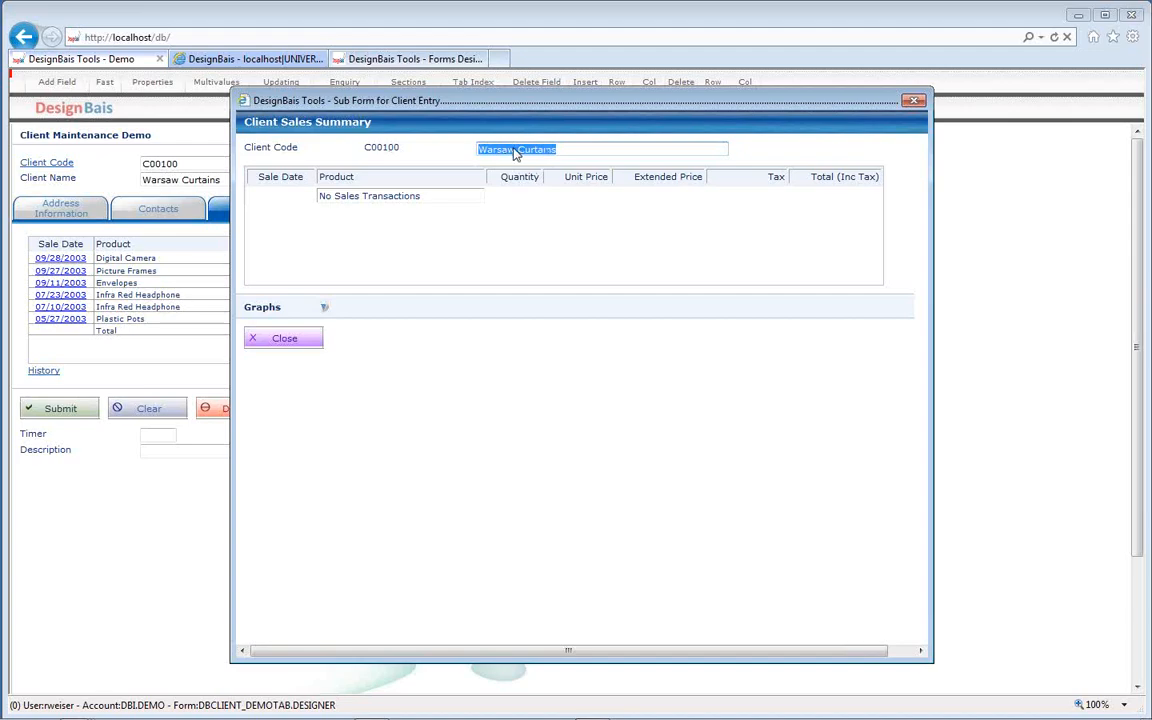
pyautogui.click(311, 343)
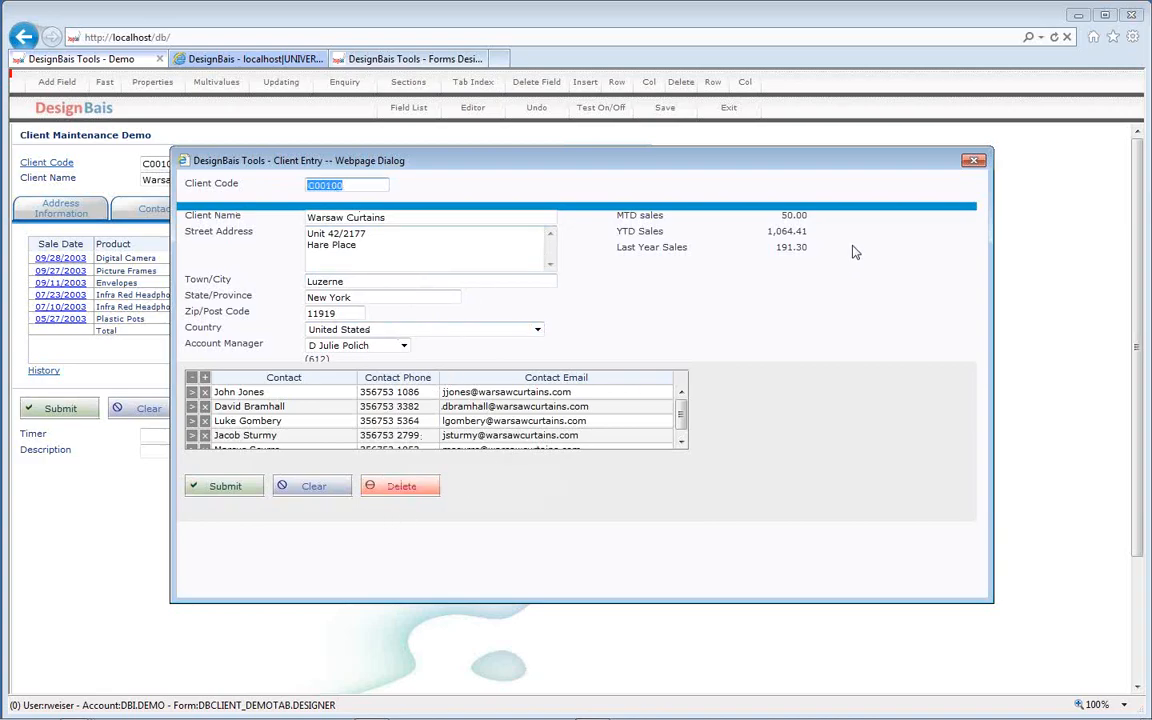
pyautogui.click(974, 162)
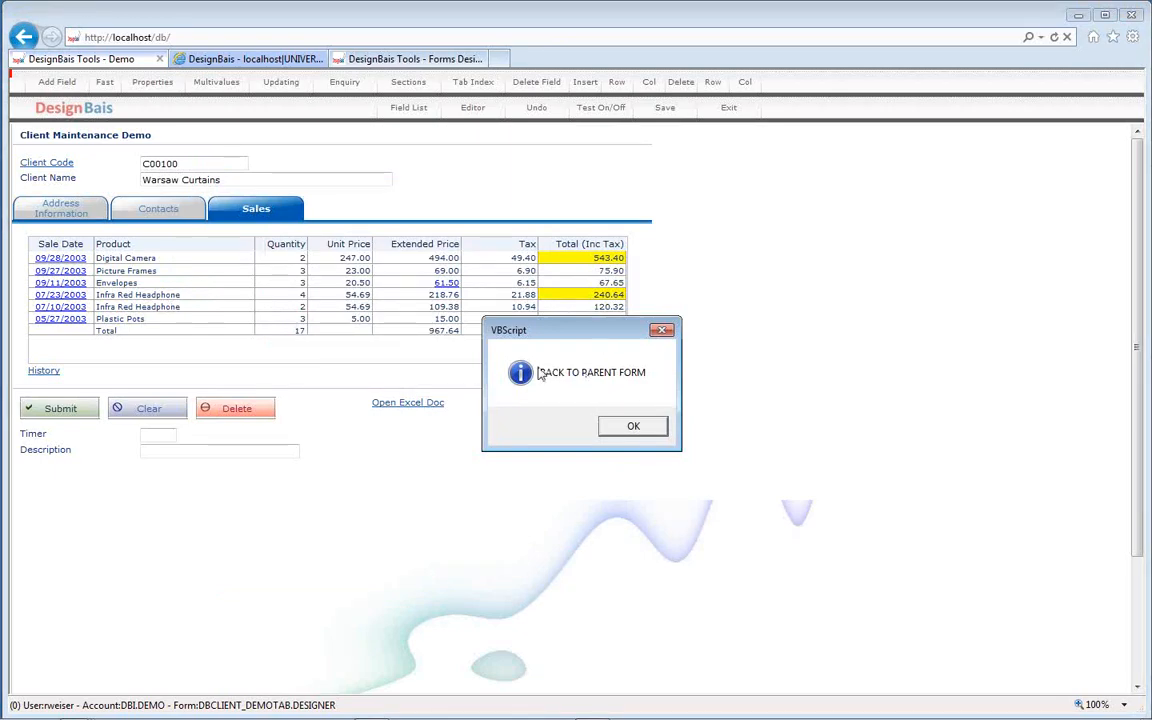
pyautogui.click(634, 427)
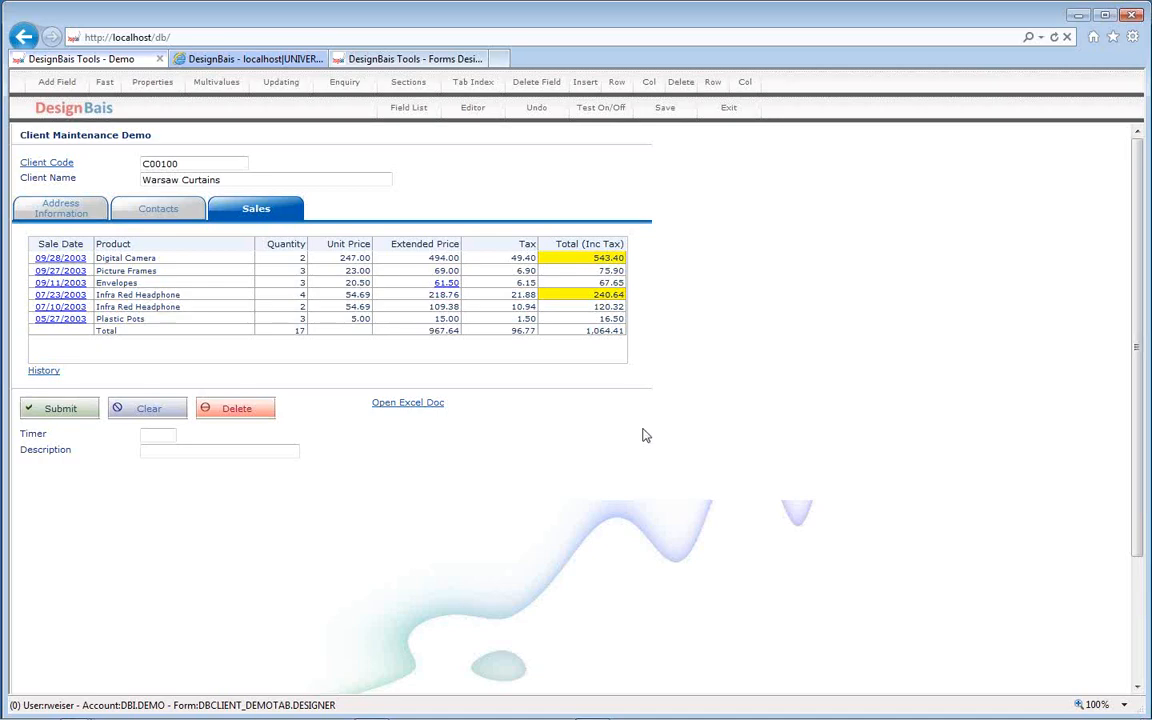
# - Leave test mode and check the Process After subroutine in the Client Name field's input definition
pyautogui.click(618, 119)
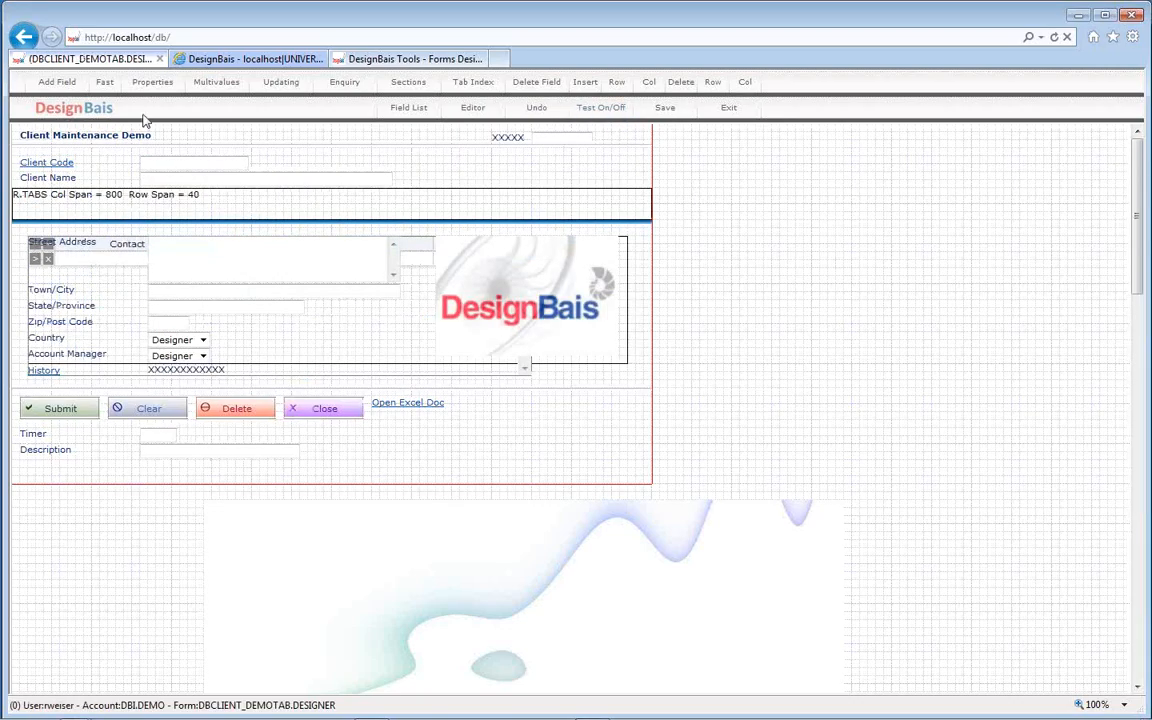
pyautogui.click(166, 176)
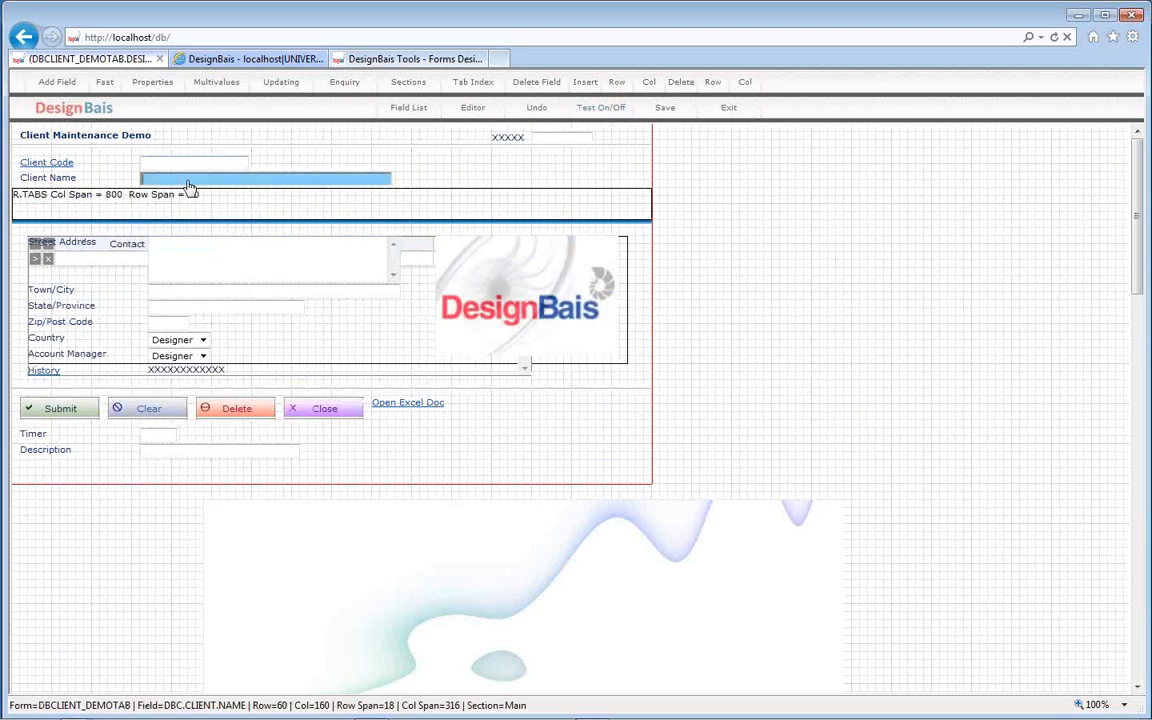
pyautogui.doubleClick(166, 187)
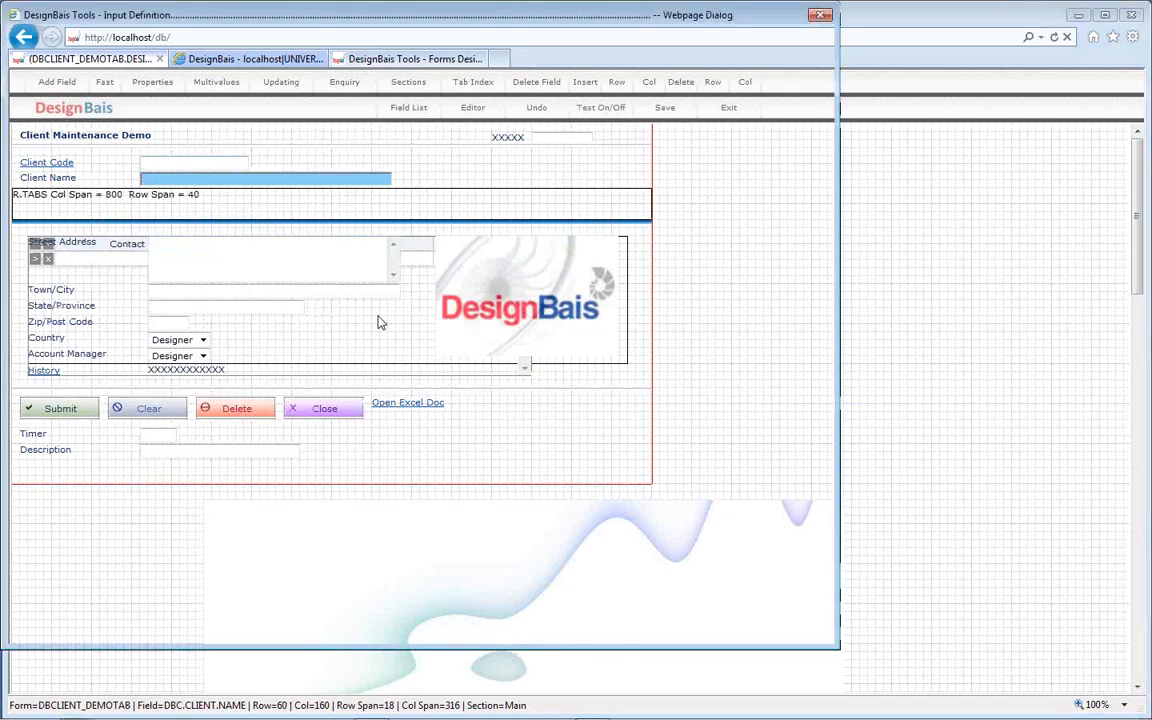
pyautogui.doubleClick(192, 256)
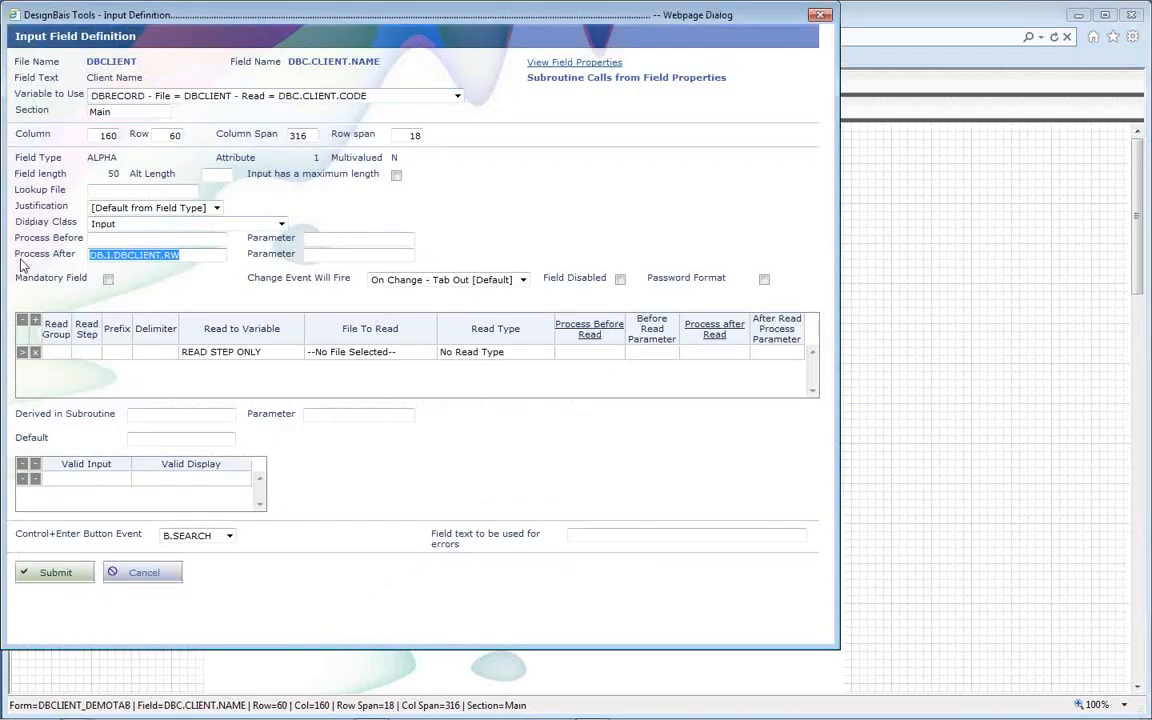
pyautogui.click(823, 17)
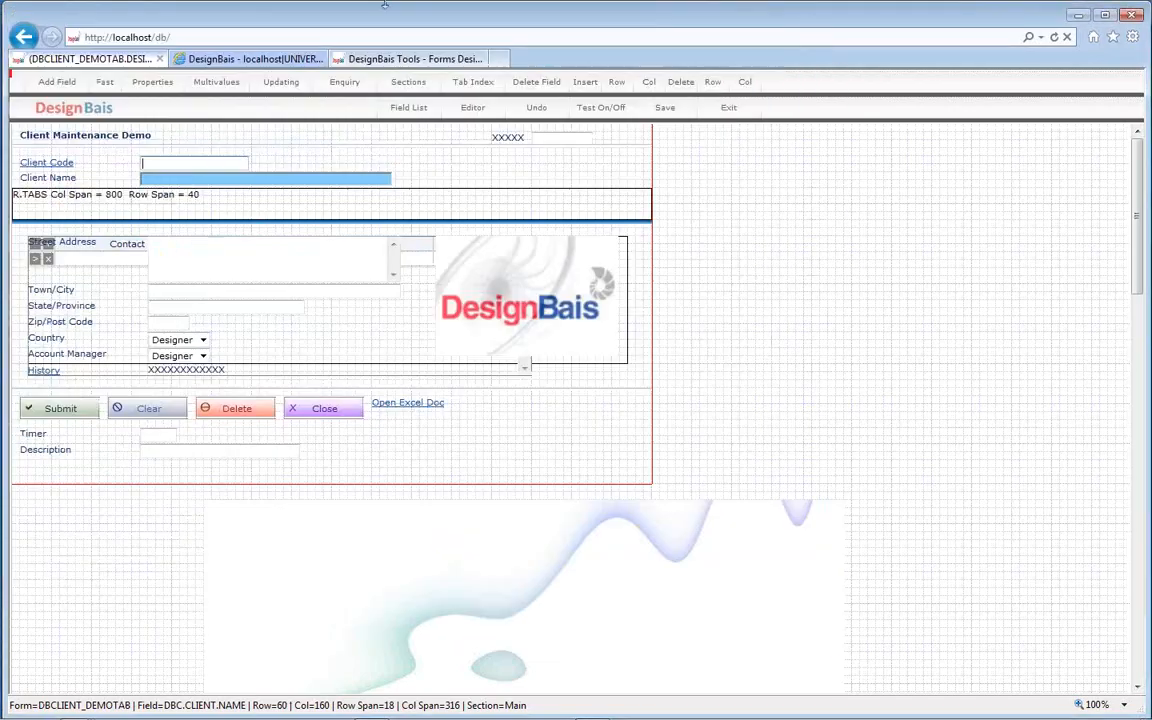
# - Return to the code editor, search from the program's start for VALIDATION: and locate the DBC.CLIENT.NAME case
pyautogui.click(260, 60)
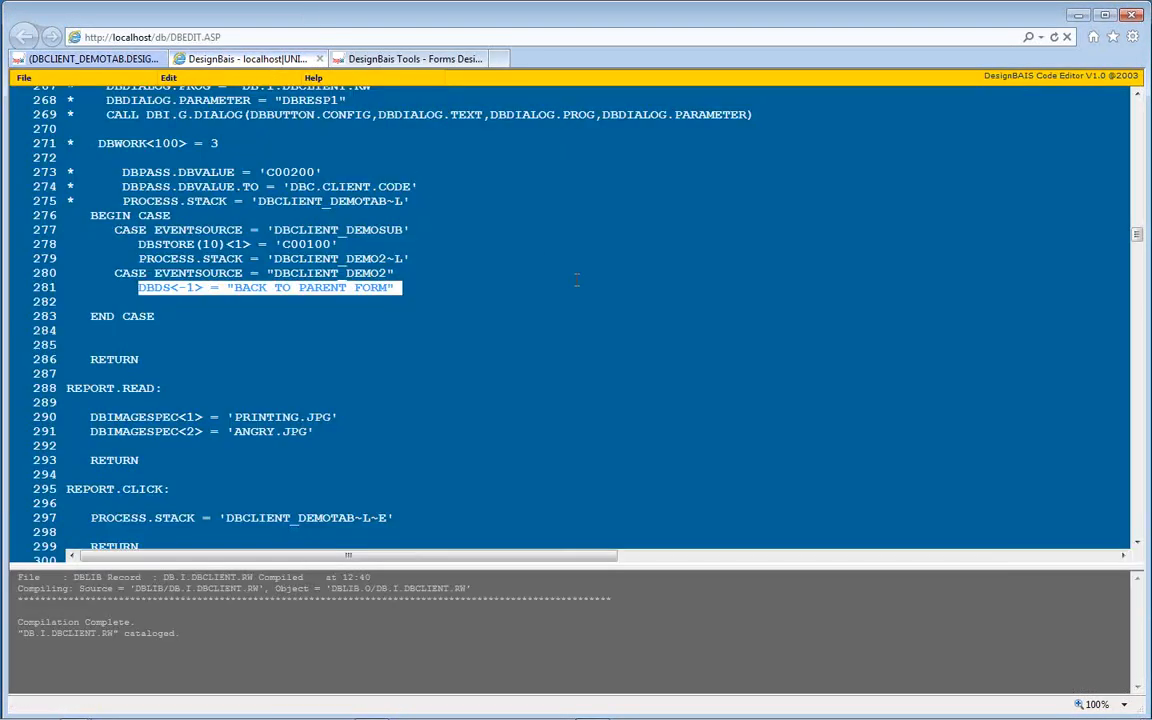
pyautogui.hotkey('ctrl', 'Home')
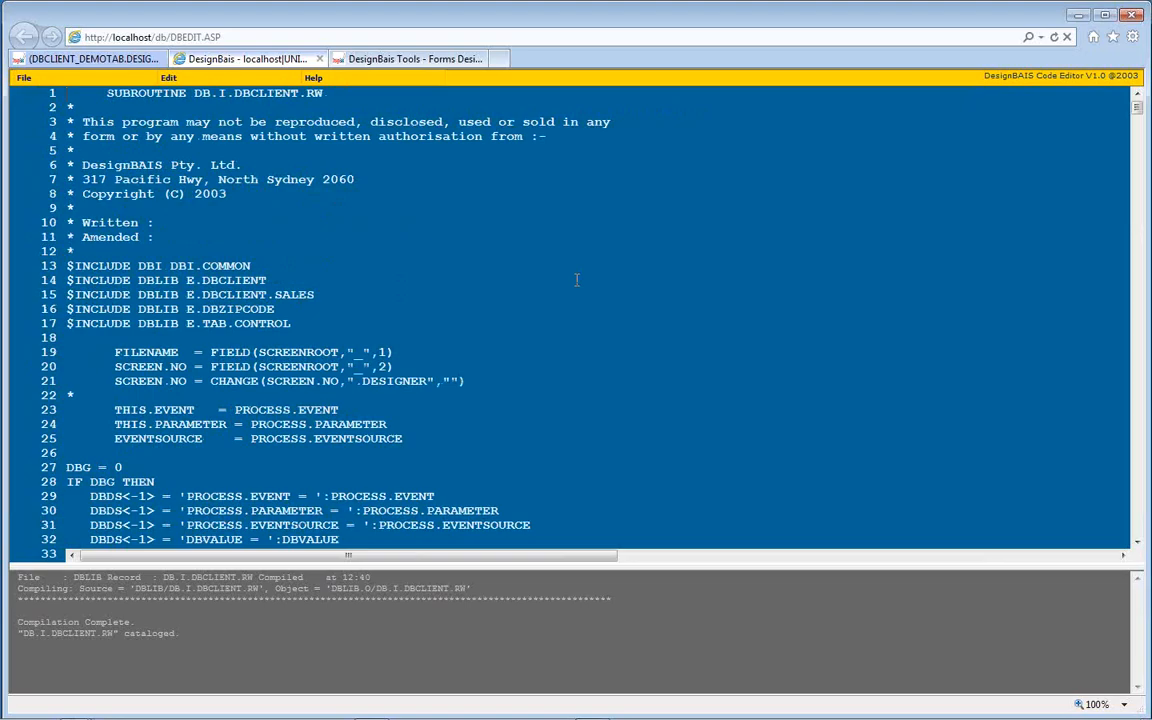
pyautogui.hotkey('ctrl', 'f')
pyautogui.write('VAL')
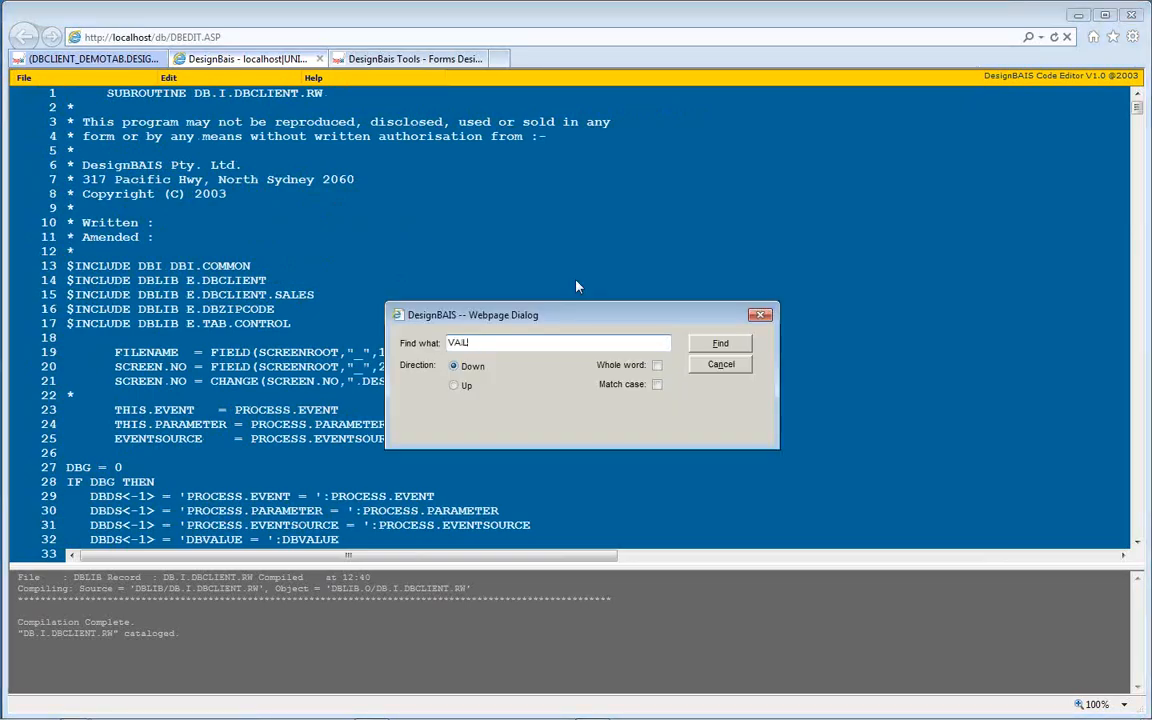
pyautogui.write('IDATION')
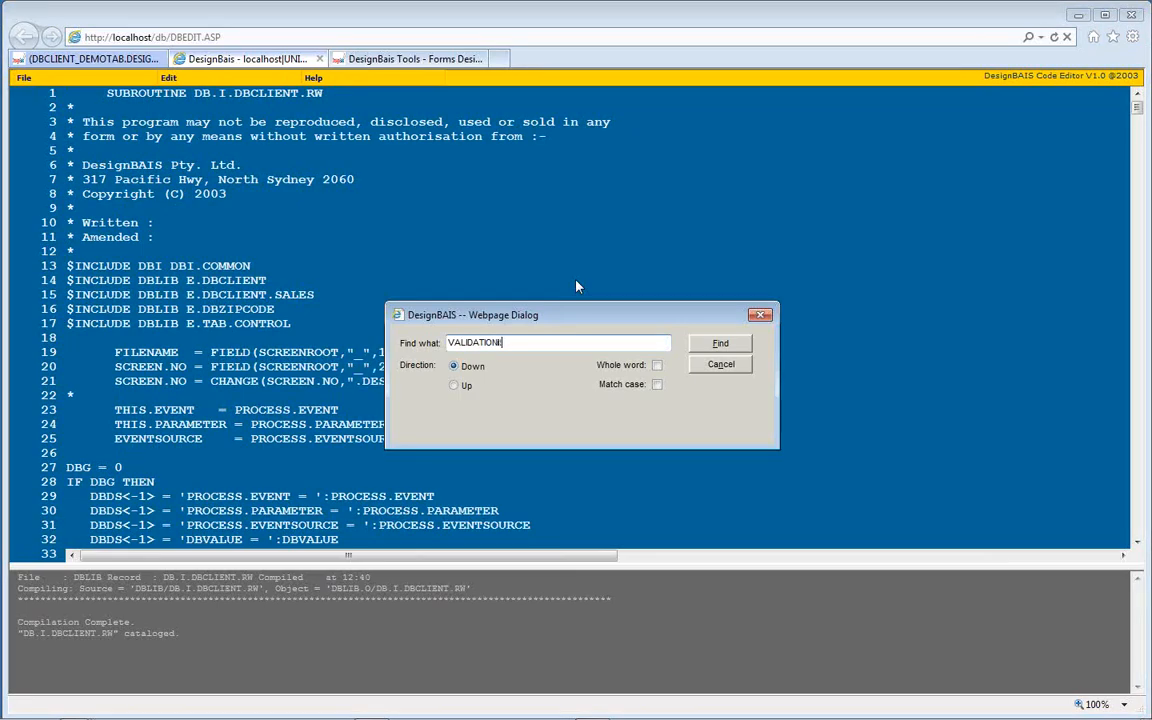
pyautogui.press('Return')
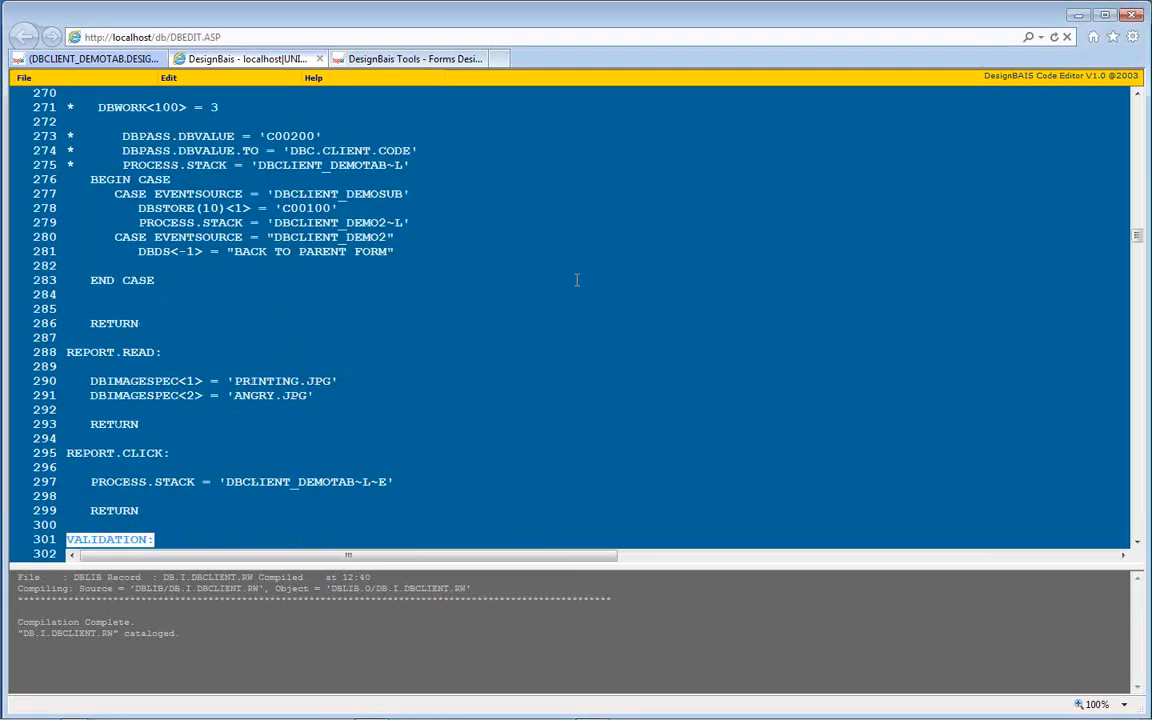
pyautogui.scroll(-8, 576, 280)
pyautogui.scroll(-16, 576, 280)
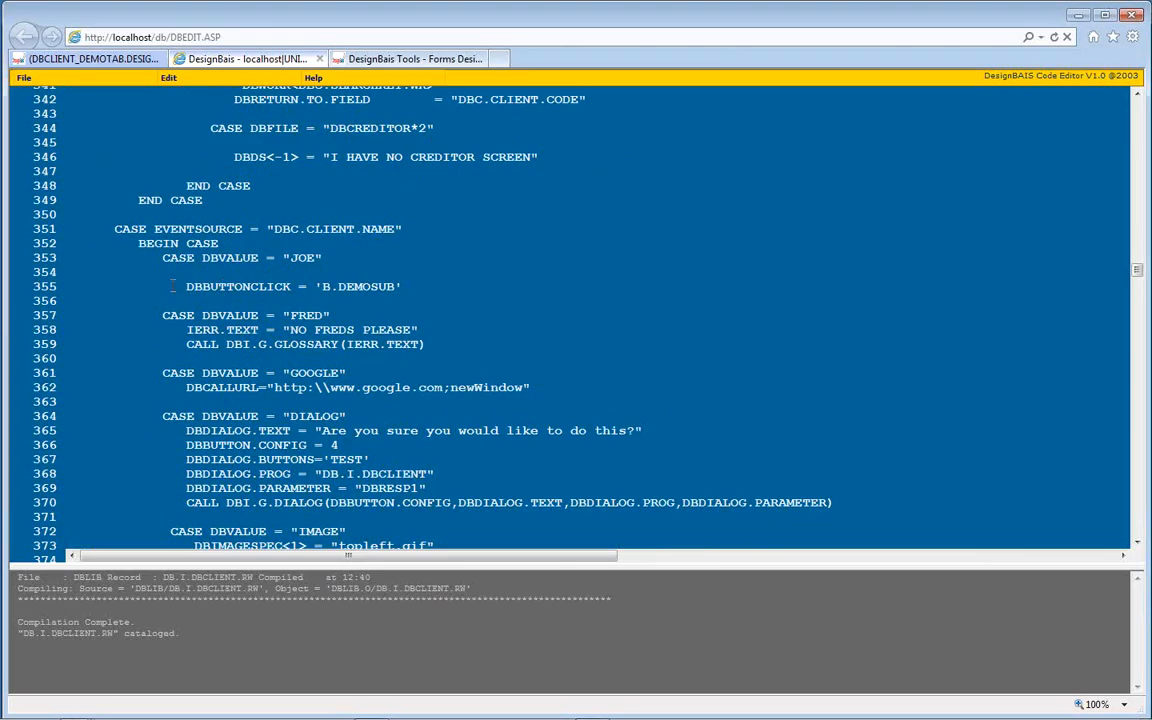
# - Replace the DBBUTTONCLICK statement in the "JOE" case with DBRETURN.TO.FIELD = "DBC.SUBURB" and compile the program
pyautogui.moveTo(186, 286); pyautogui.dragTo(314, 300)
pyautogui.moveTo(455, 294); pyautogui.dragTo(464, 283)
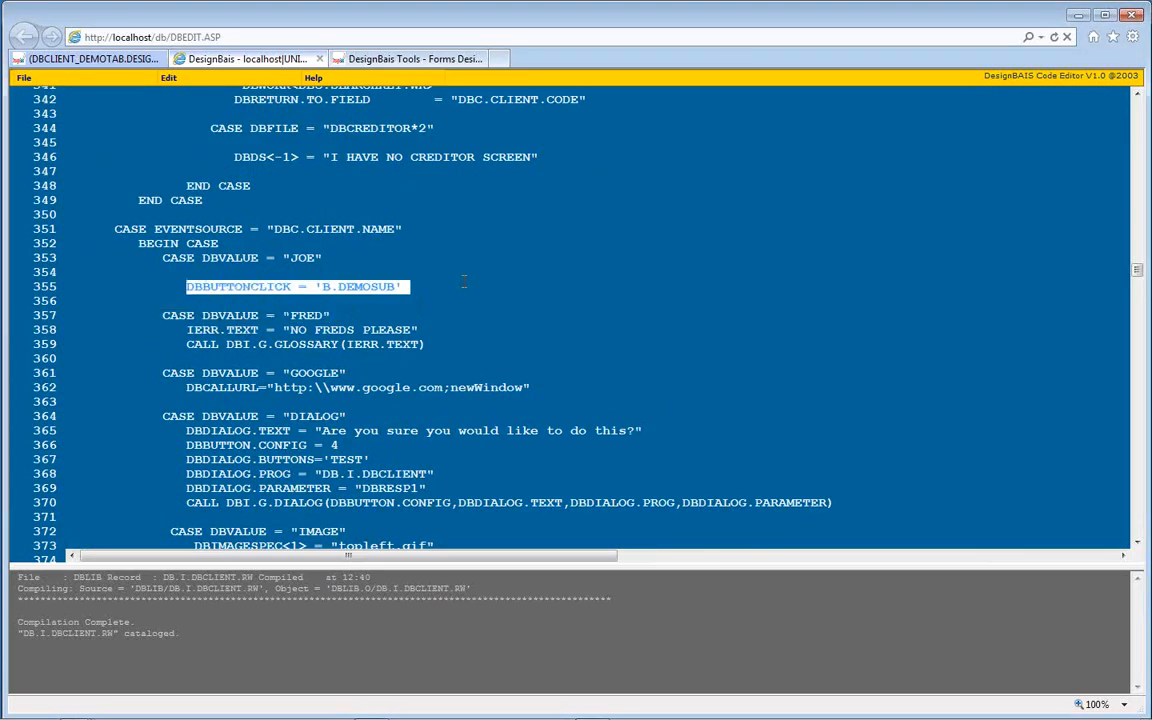
pyautogui.write('DBRU')
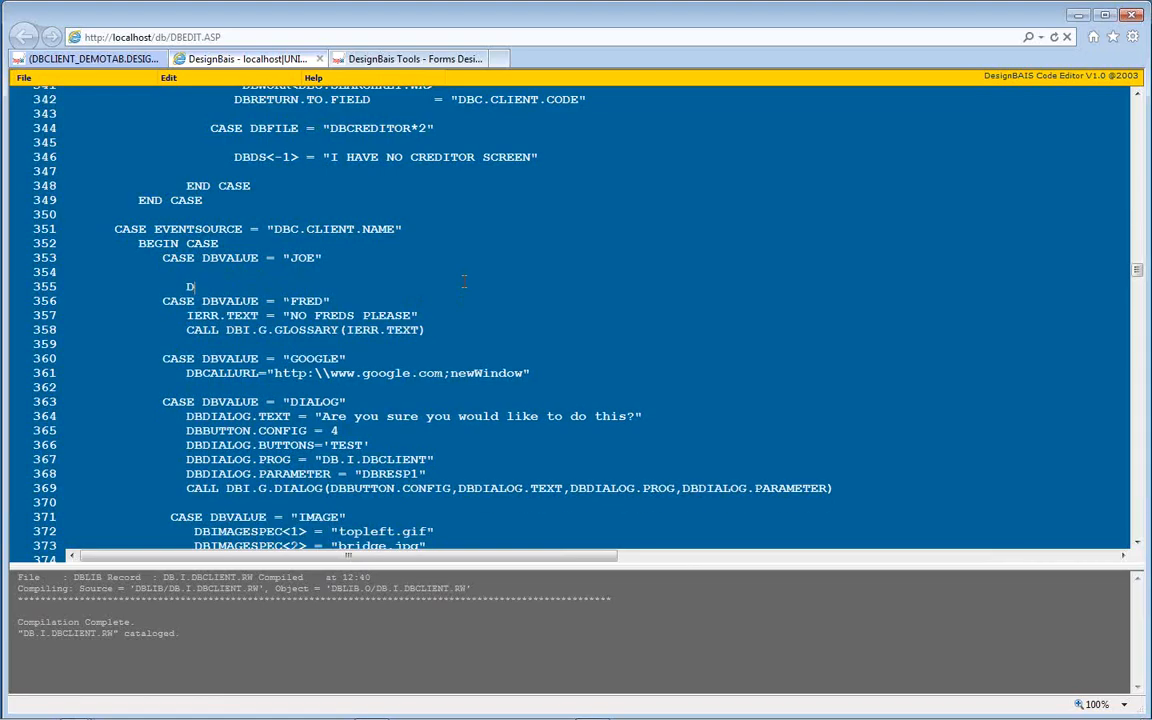
pyautogui.press('BackSpace')
pyautogui.write('ETURN,')
pyautogui.press('BackSpace')
pyautogui.write('.TO.FIELD')
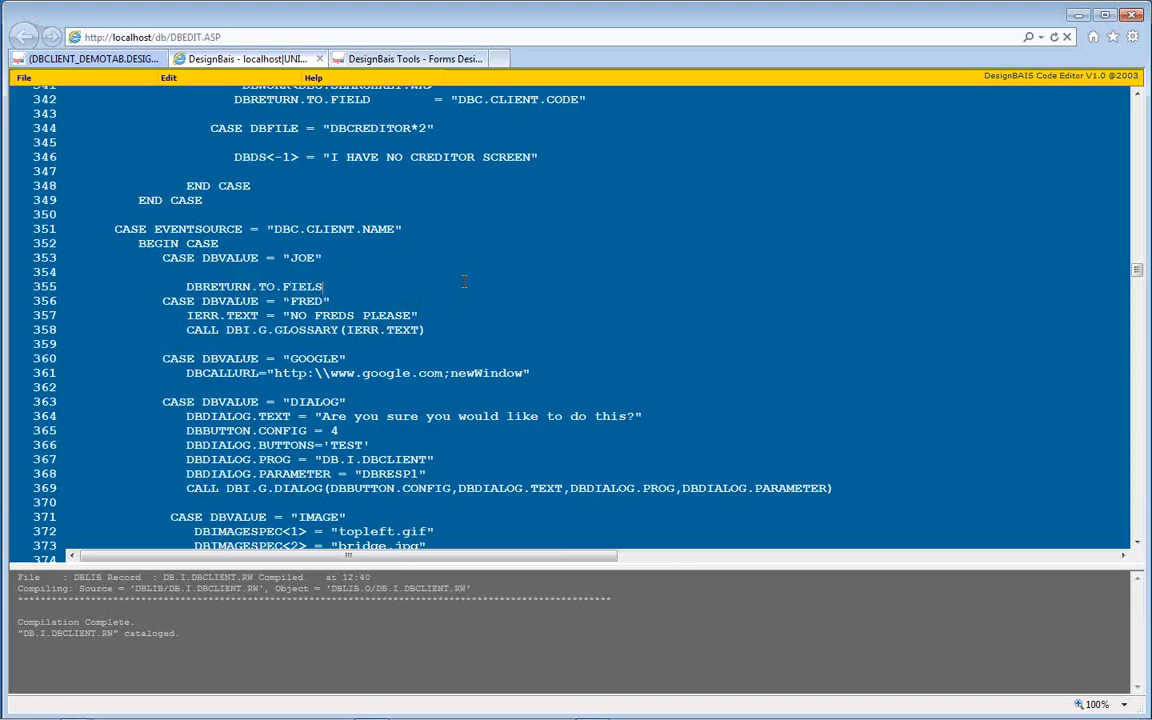
pyautogui.write(' = "DBC.SUBURB"')
pyautogui.press('Return')
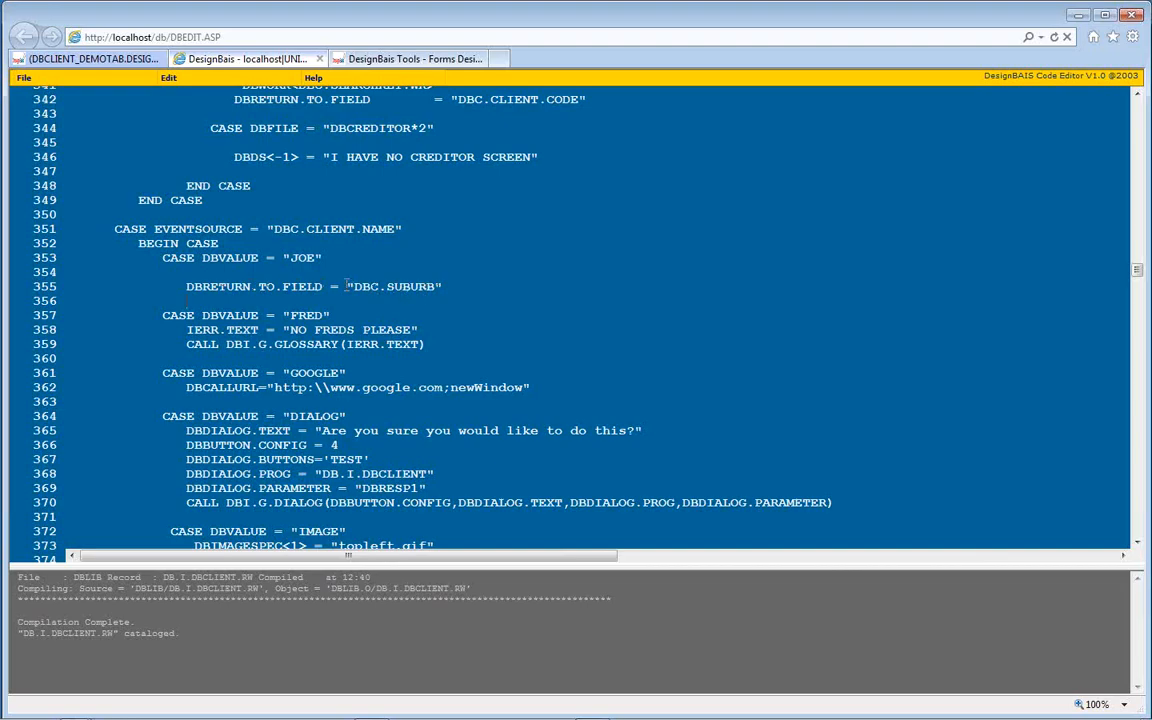
pyautogui.press('F9')
# - Return to the Client Maintenance Demo form, enter test mode, load a client by code and enter JOE as the Client Name
pyautogui.click(120, 61)
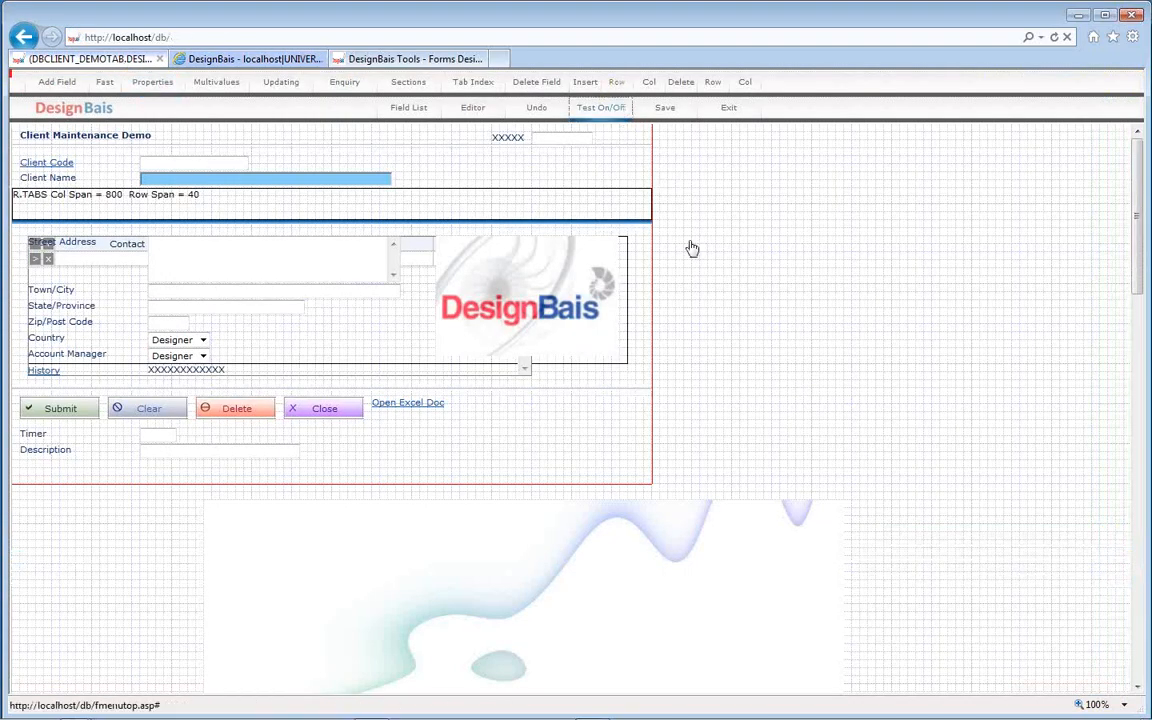
pyautogui.click(619, 110)
pyautogui.write('C00100')
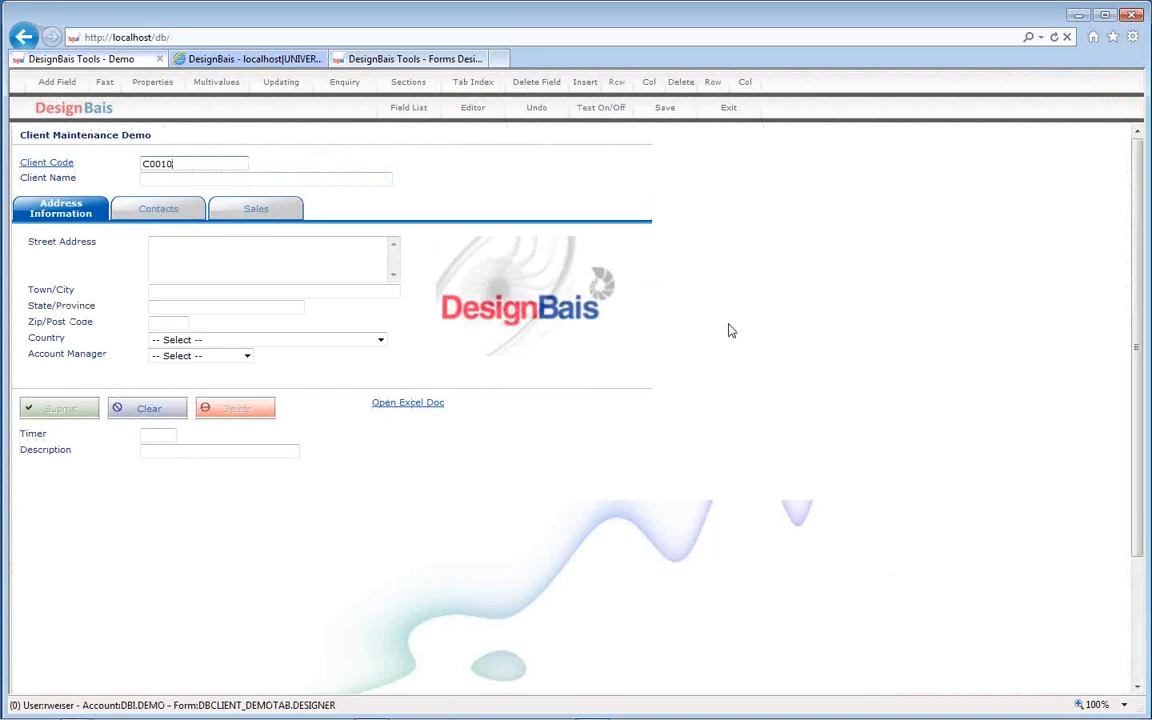
pyautogui.press('Tab')
pyautogui.write('JOE')
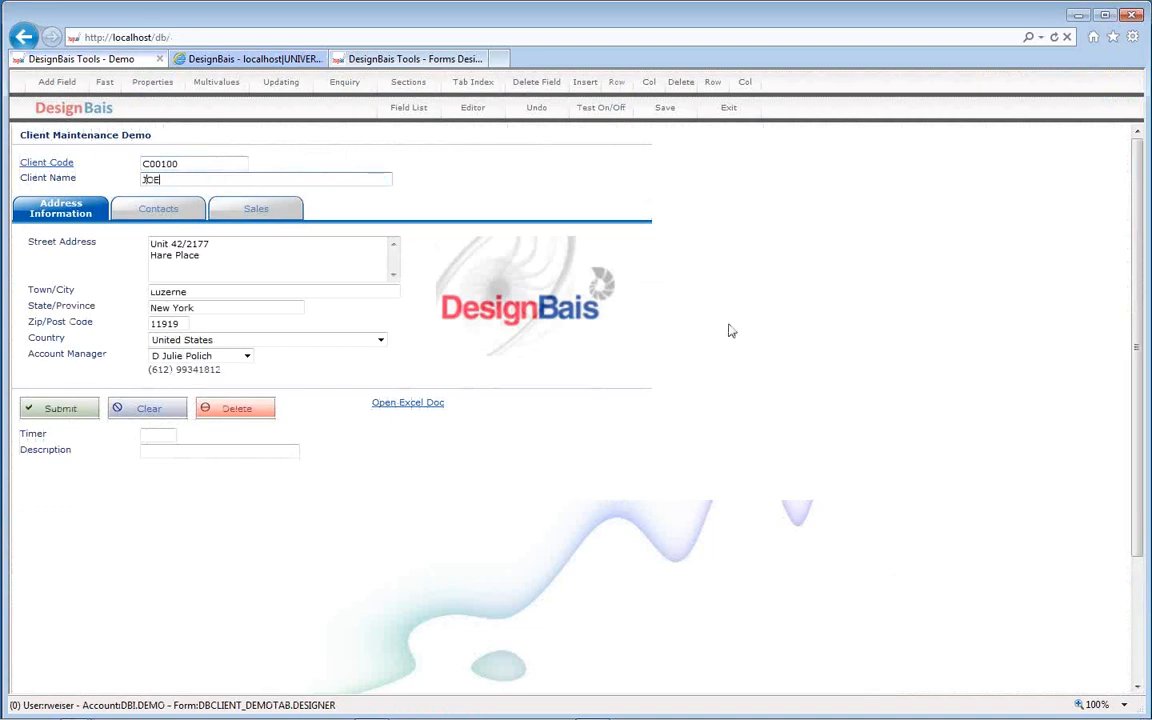
pyautogui.press('Tab')
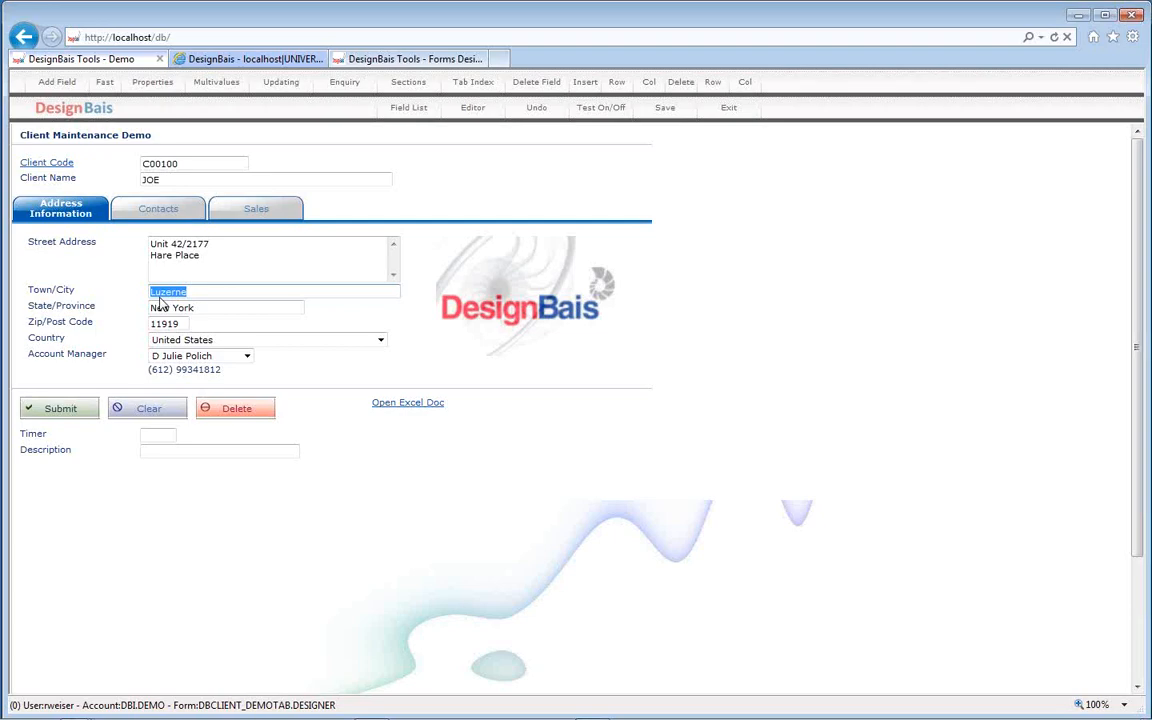
# - Leave test mode and check the Return to Field setting in the Client Code search button's definition, leaving it unedited
pyautogui.click(623, 117)
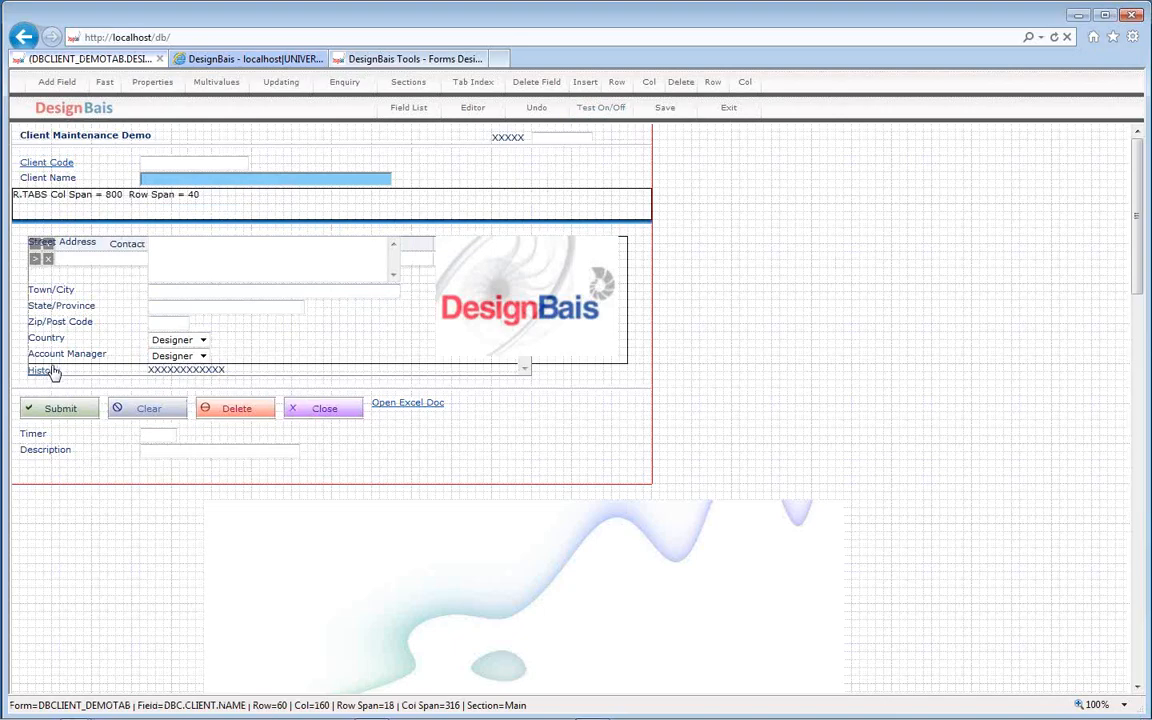
pyautogui.doubleClick(43, 165)
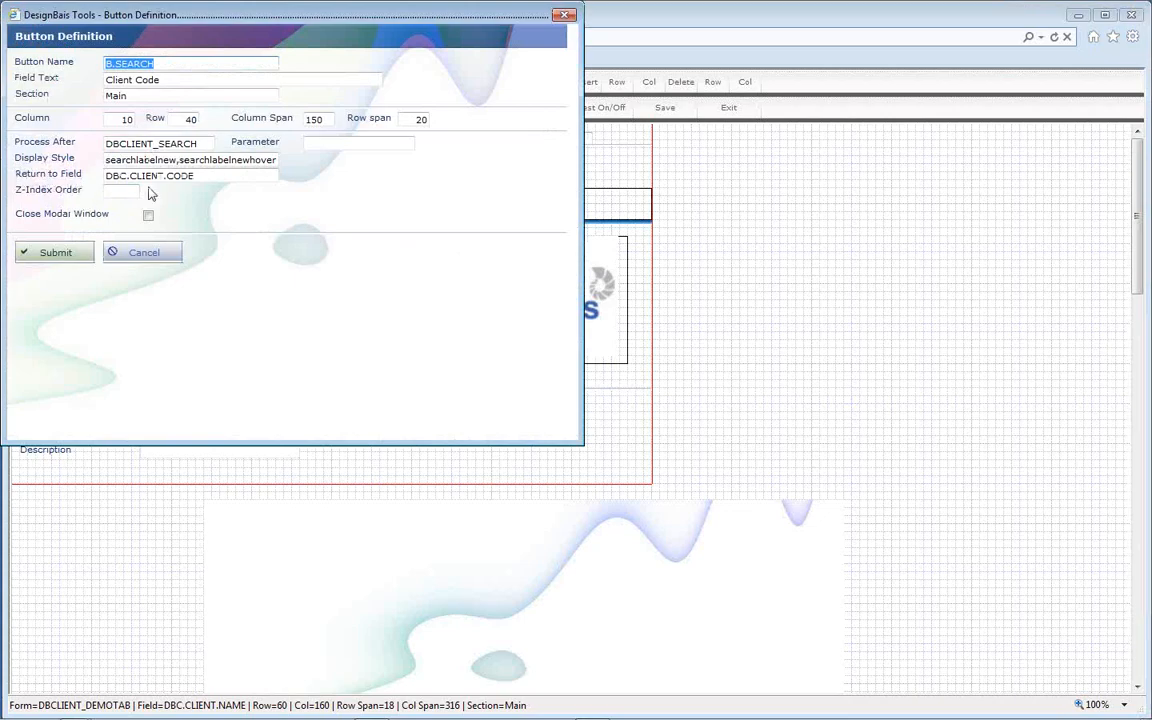
pyautogui.click(198, 175)
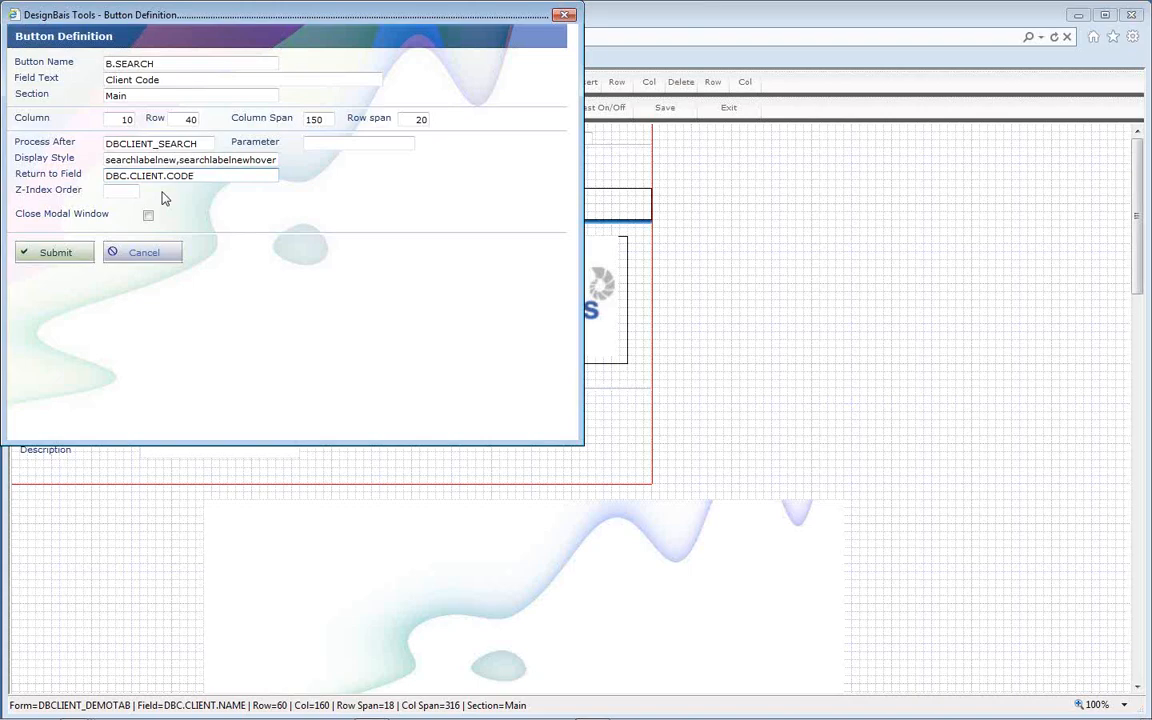
pyautogui.click(120, 252)
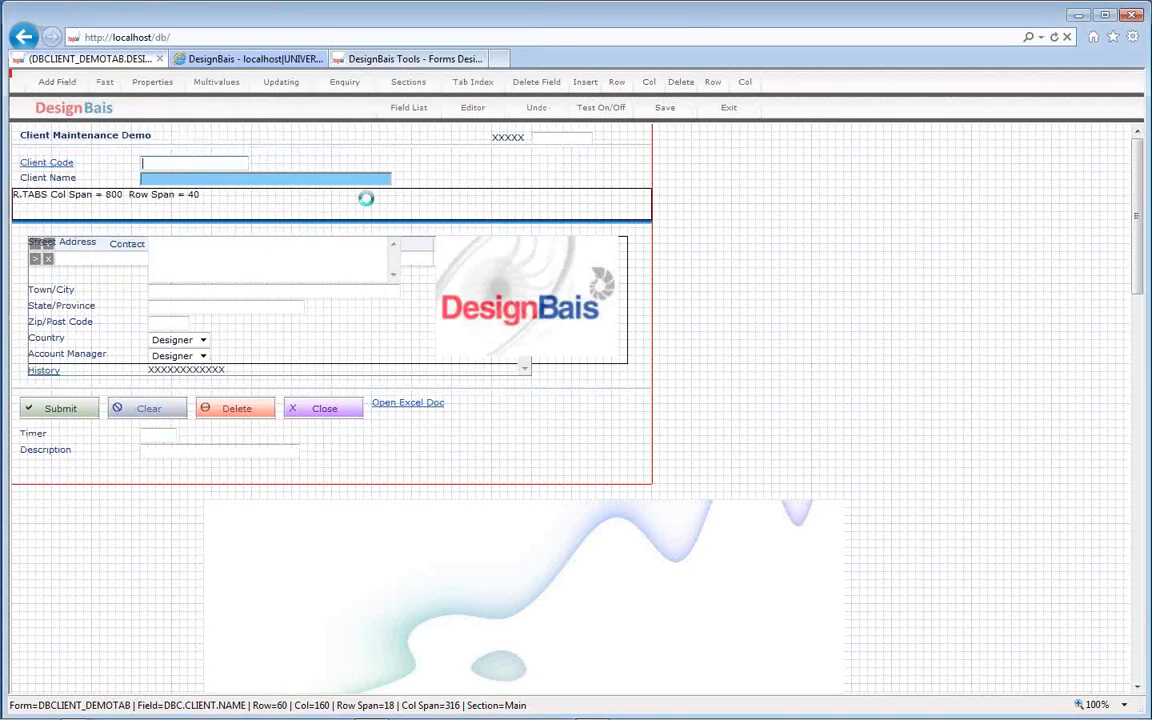
# - Test the Client Code link by running an unfiltered client search and selecting Altamont Fabrics
pyautogui.click(605, 110)
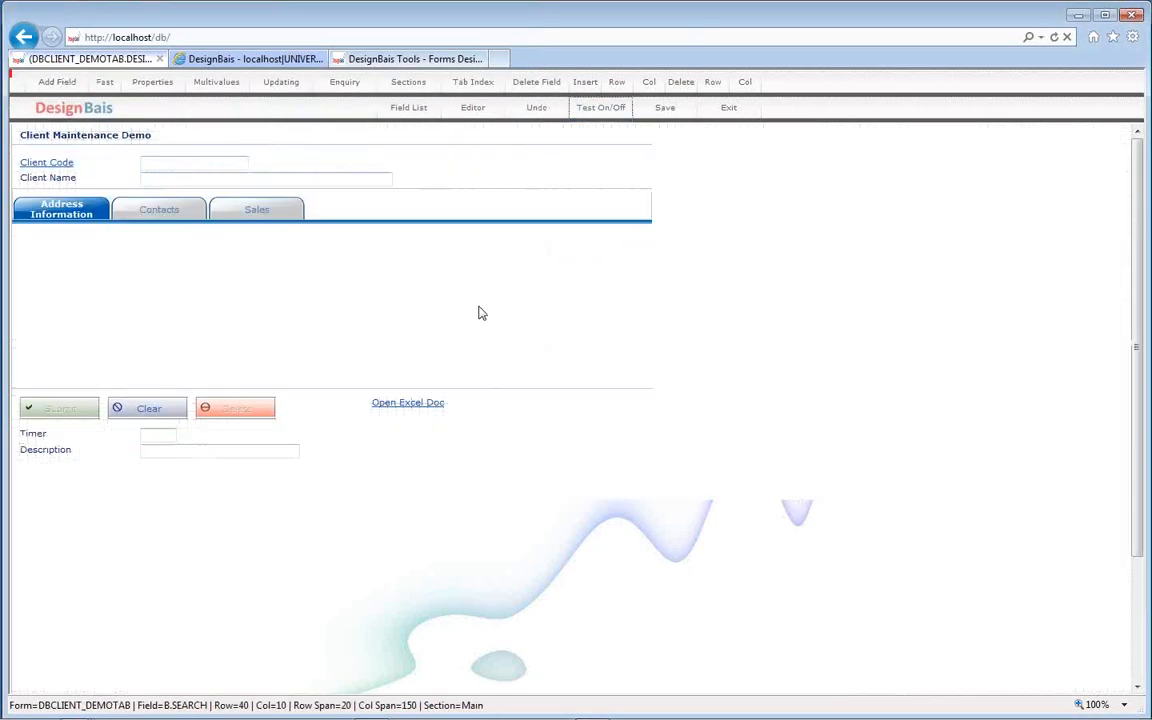
pyautogui.click(48, 163)
pyautogui.click(385, 202)
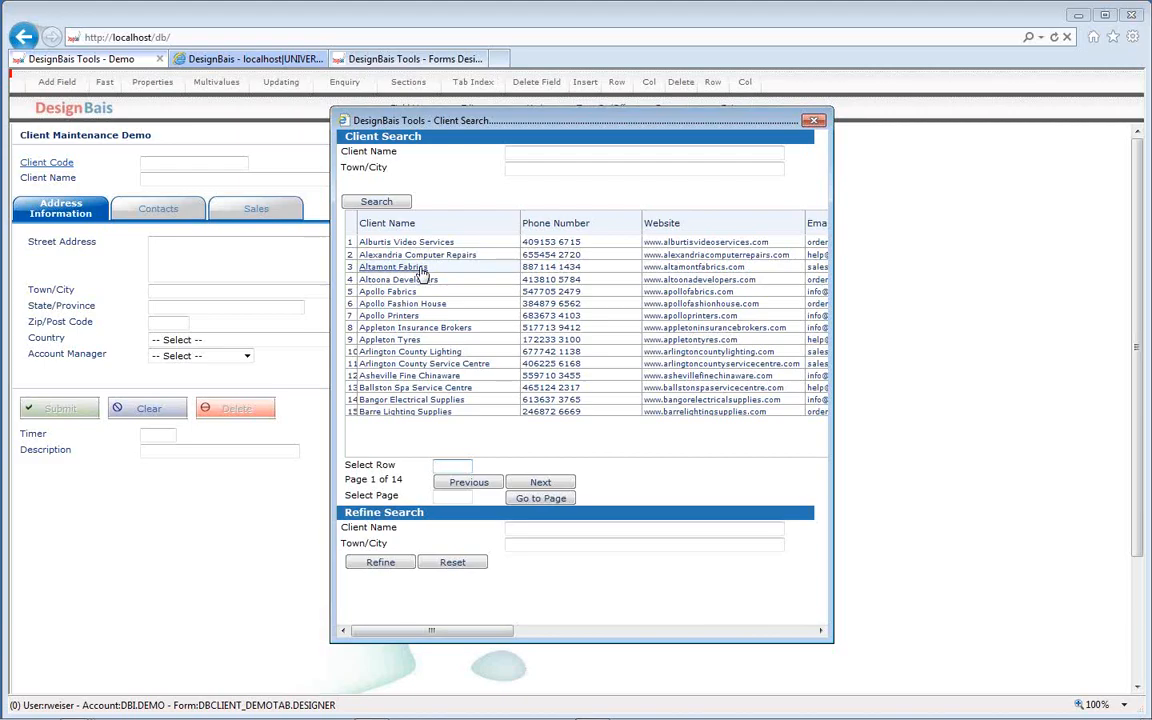
pyautogui.click(420, 269)
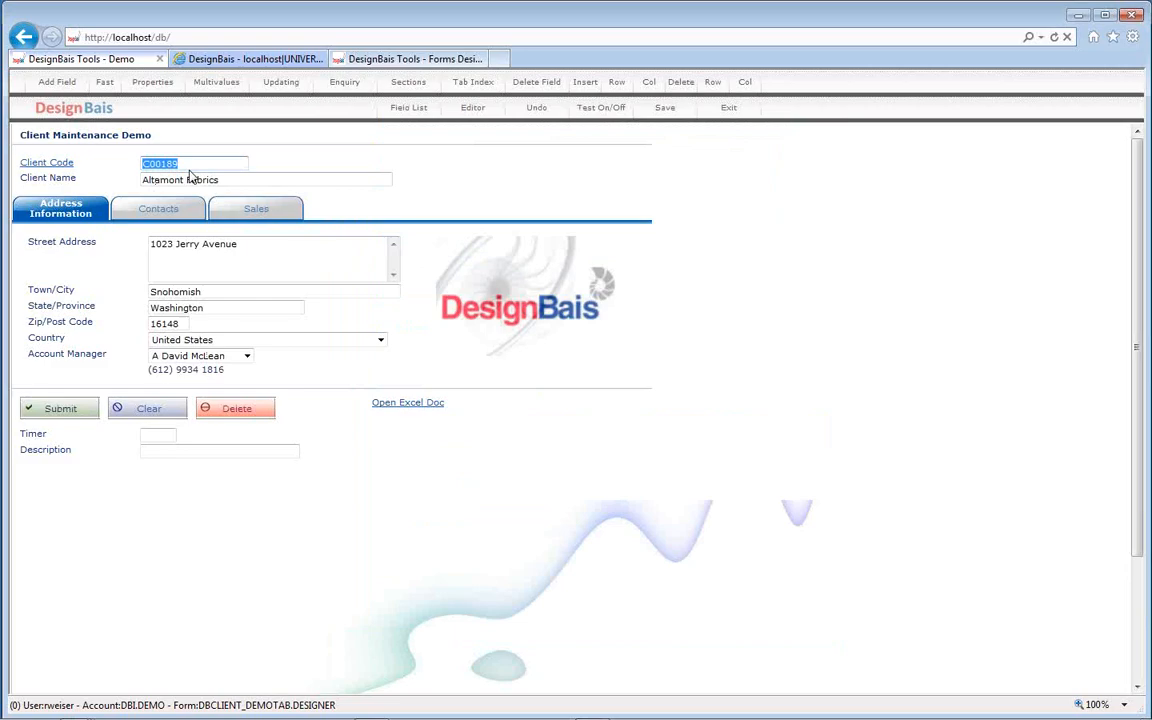
# - Leave test mode and check the Return to Field and Button Name in the form's Submit button definition, closing it unedited
pyautogui.click(599, 109)
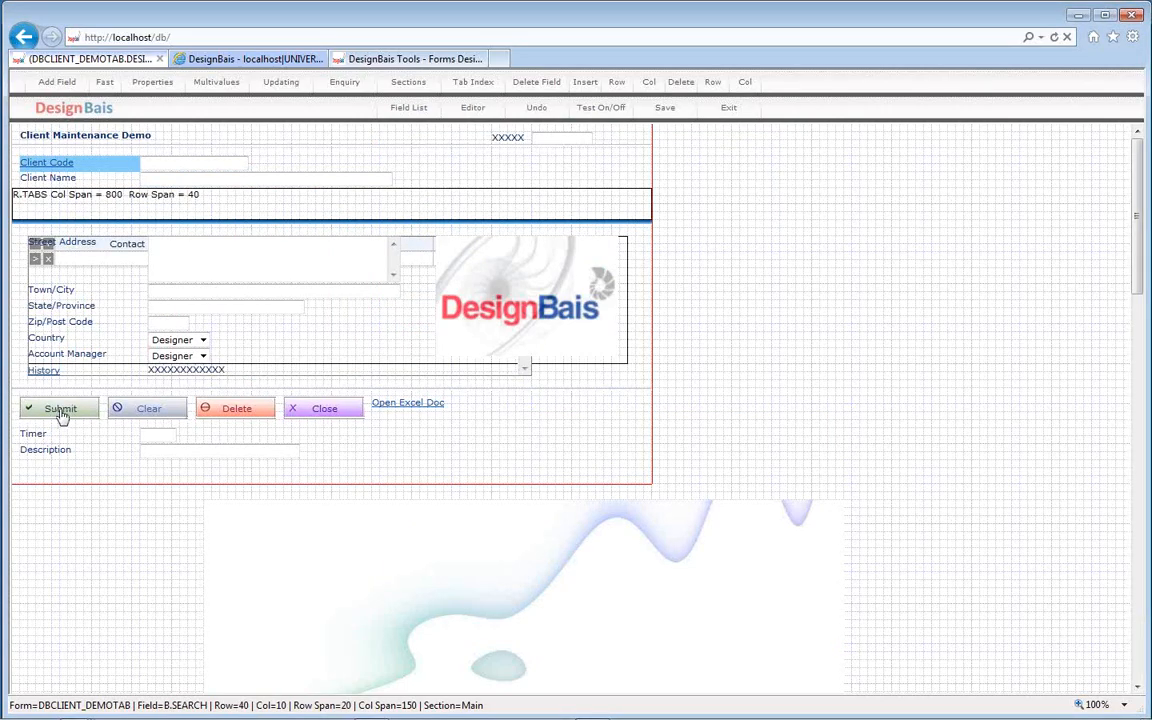
pyautogui.click(60, 412)
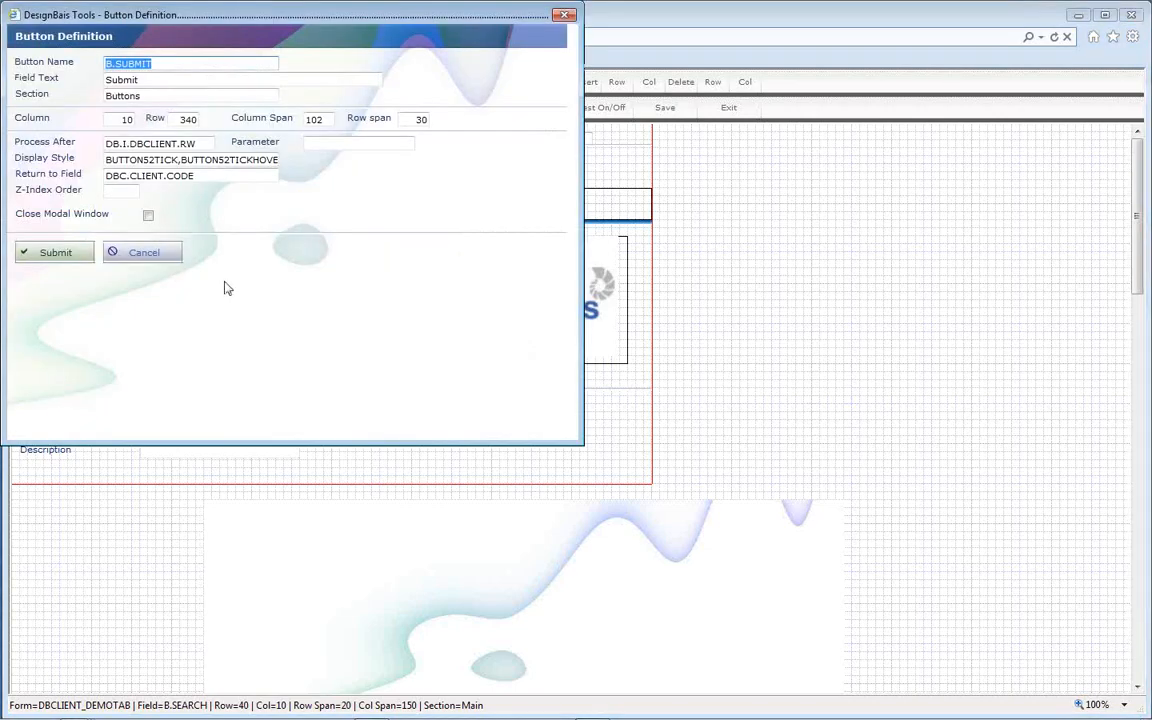
pyautogui.moveTo(198, 176); pyautogui.dragTo(82, 177)
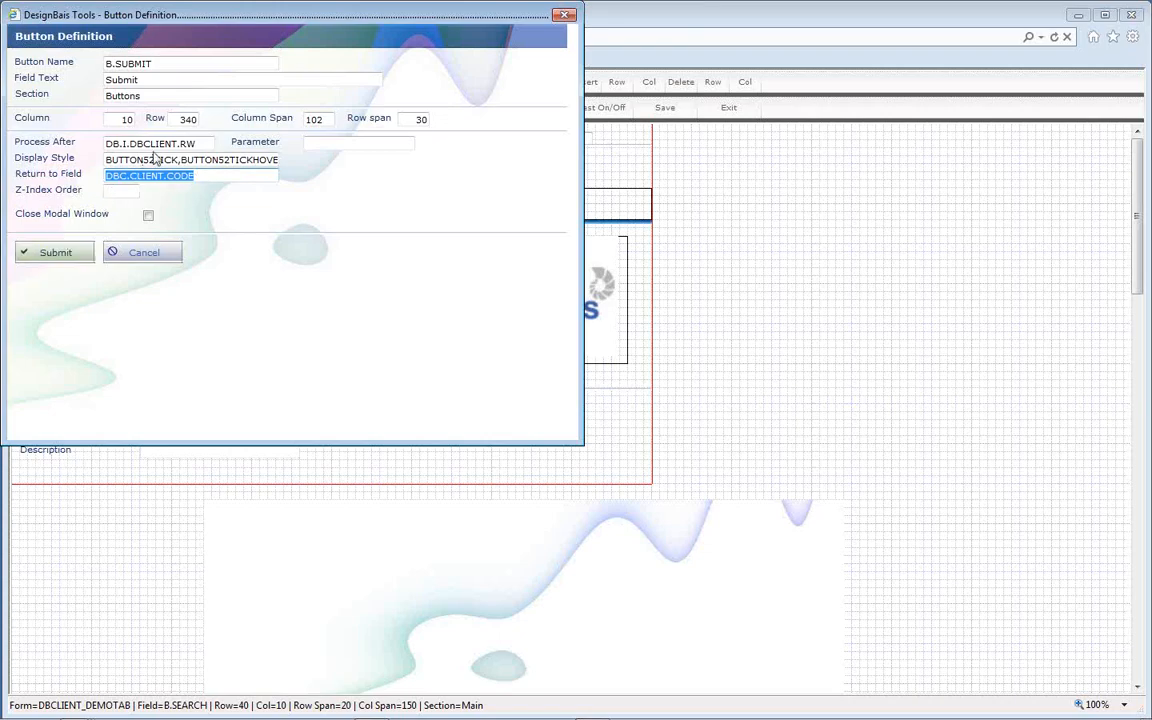
pyautogui.doubleClick(140, 62)
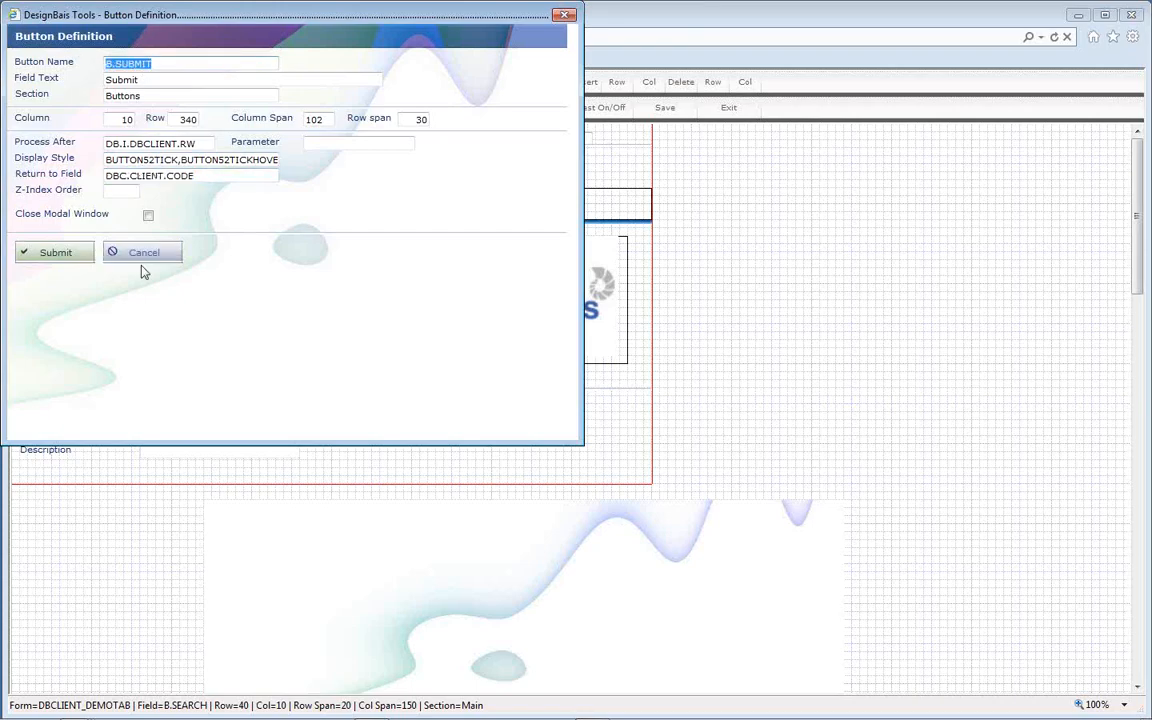
pyautogui.click(565, 17)
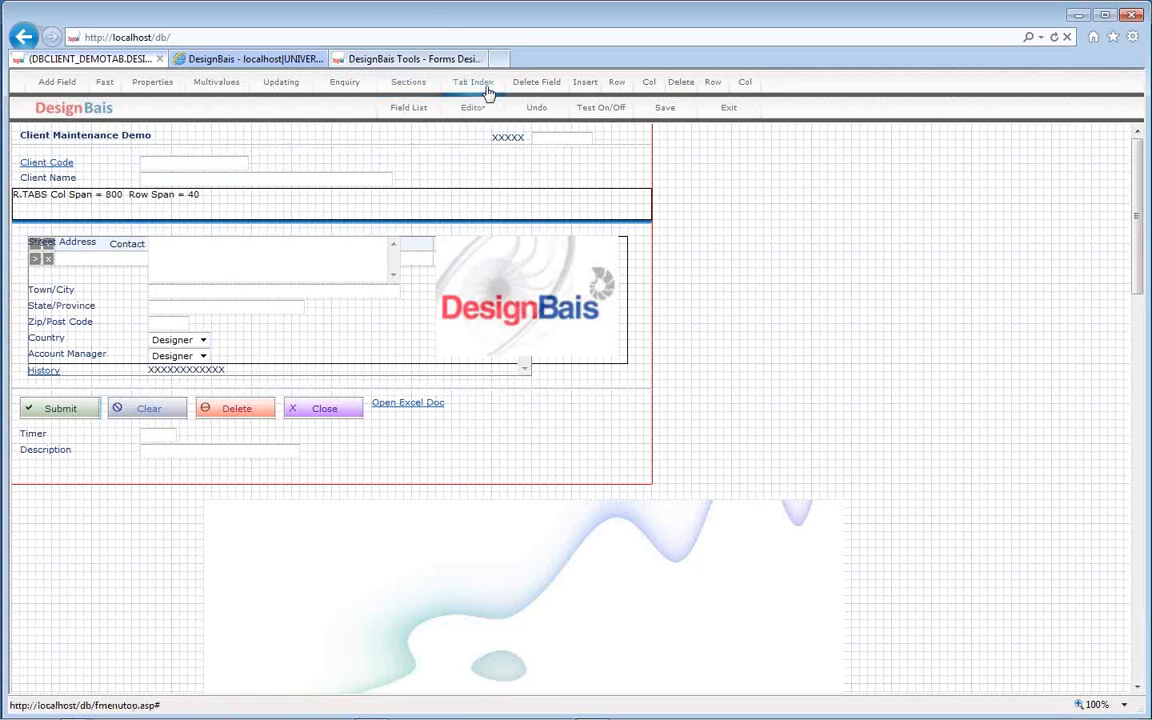
# - Set the form design's currently viewed section to Contact and submit the section control
pyautogui.click(402, 84)
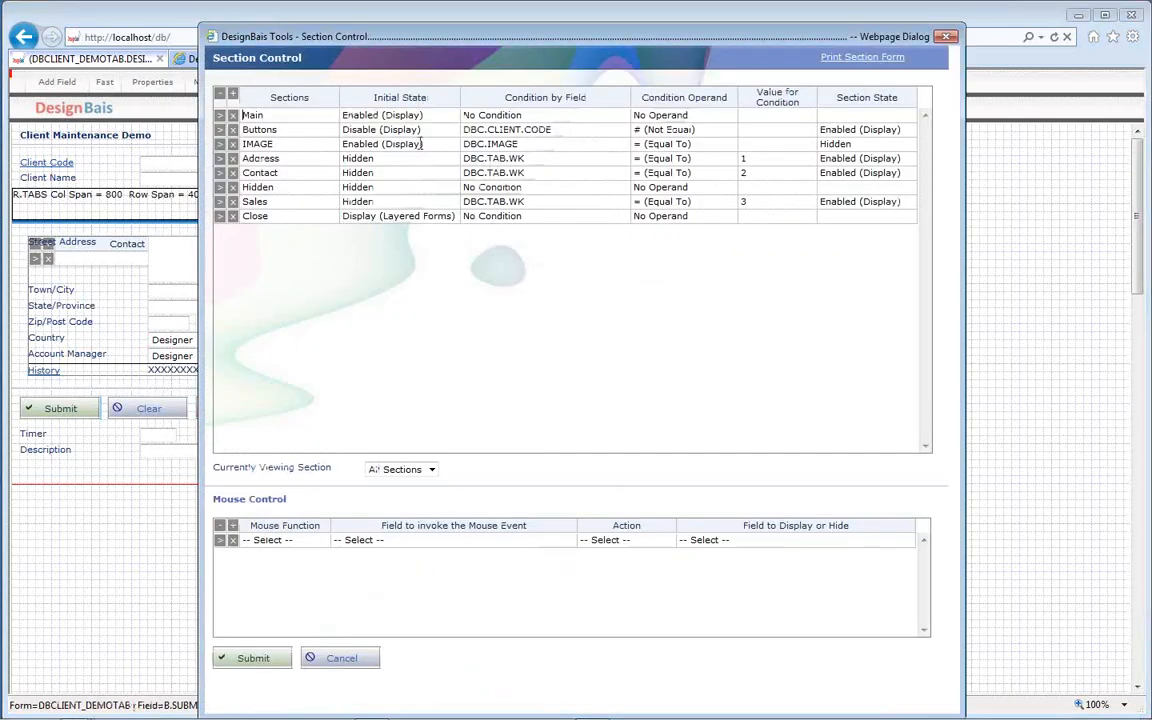
pyautogui.click(430, 470)
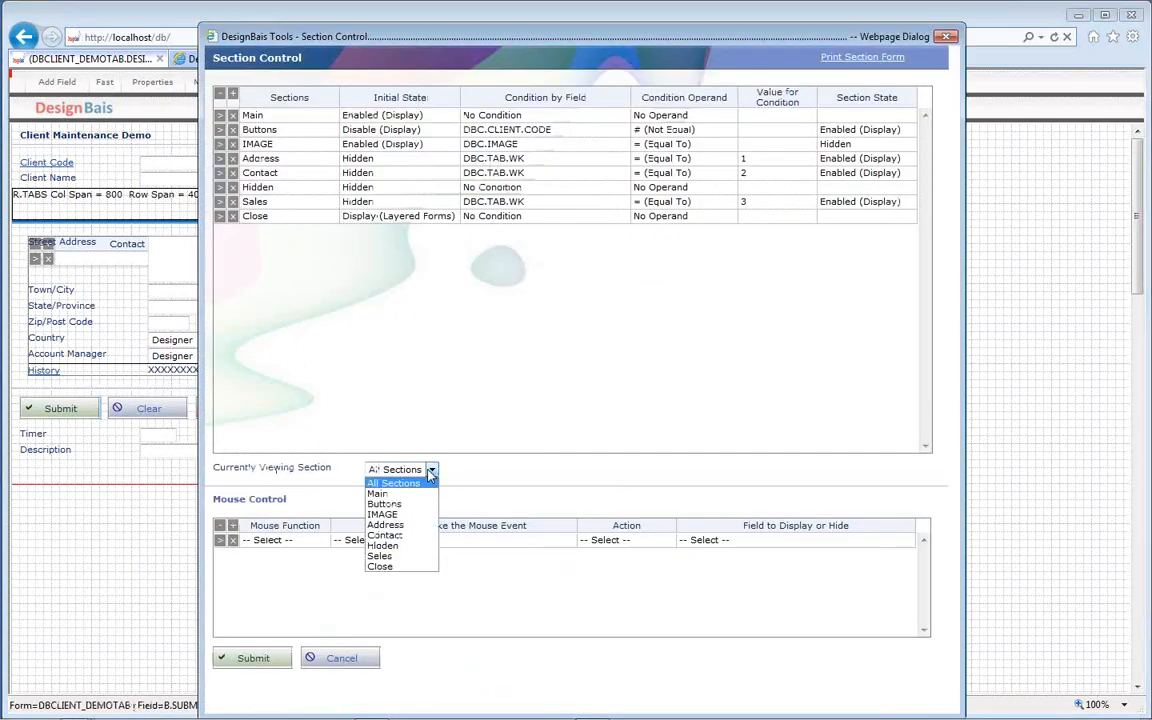
pyautogui.click(385, 535)
pyautogui.click(246, 658)
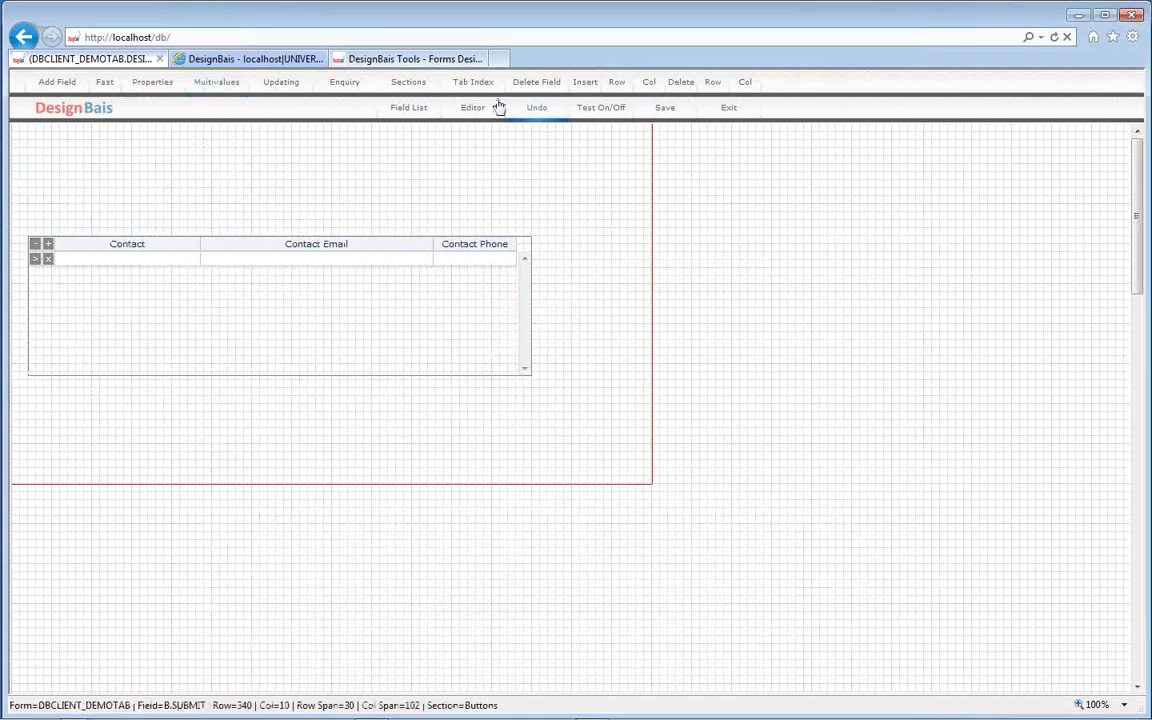
# - Switch to DesignBais Tools, load the DBCLIENT Client File in Field Properties and look through its list of fields
pyautogui.click(446, 61)
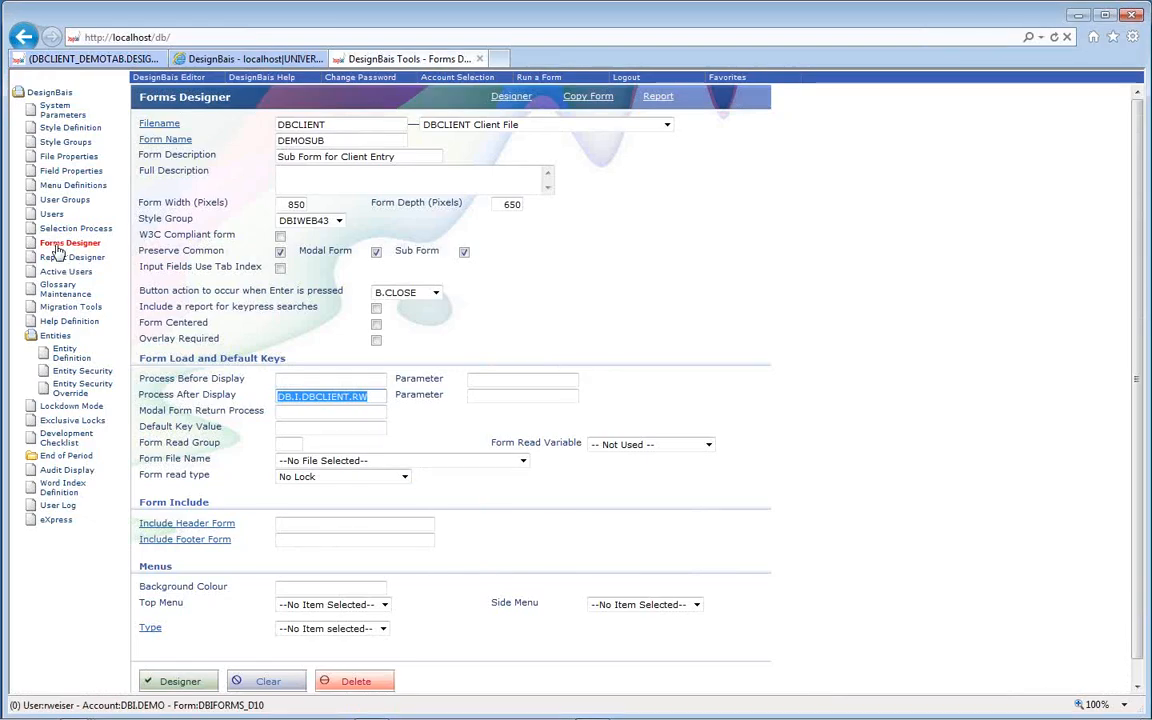
pyautogui.click(62, 170)
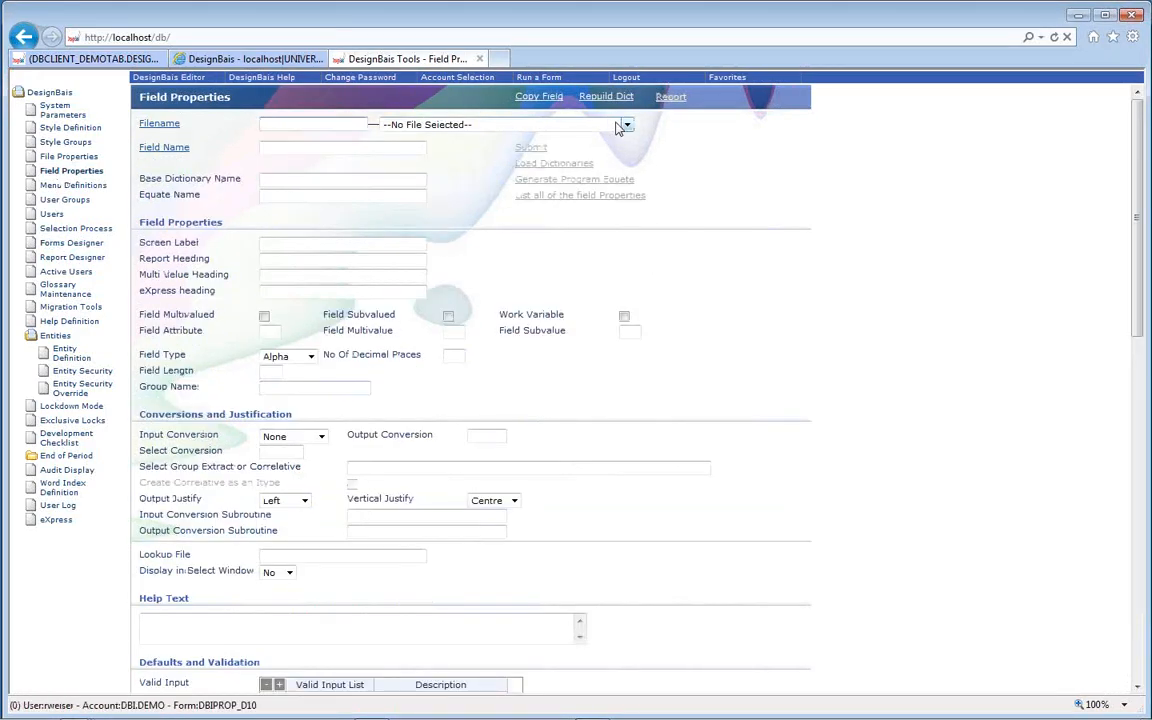
pyautogui.click(548, 124)
pyautogui.click(440, 191)
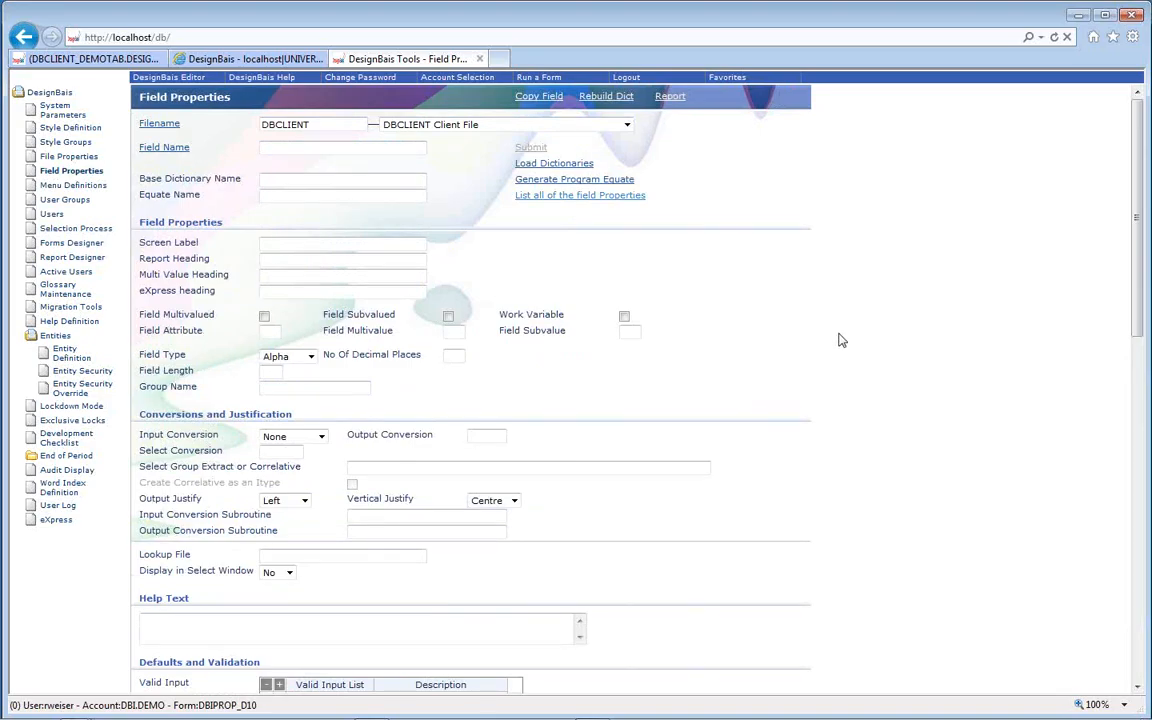
pyautogui.scroll(-10, 760, 310)
pyautogui.moveTo(805, 422); pyautogui.dragTo(811, 500)
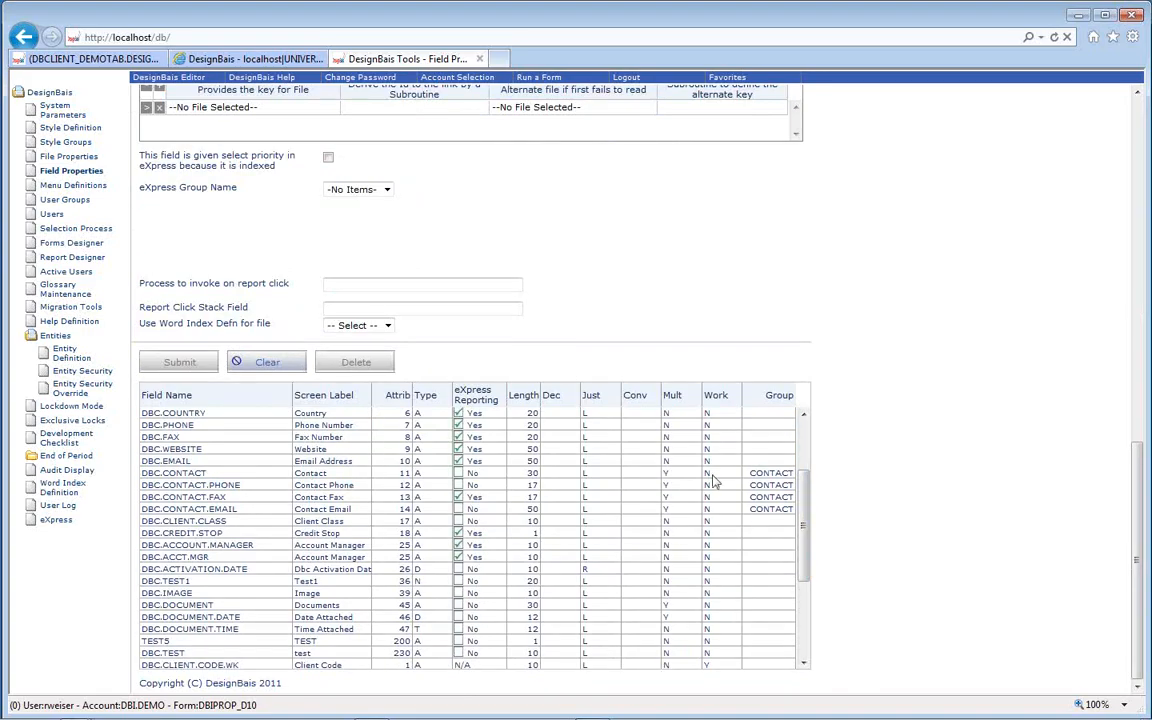
# - Load the DBC.CONTACT field's properties and check its Group Name
pyautogui.click(198, 476)
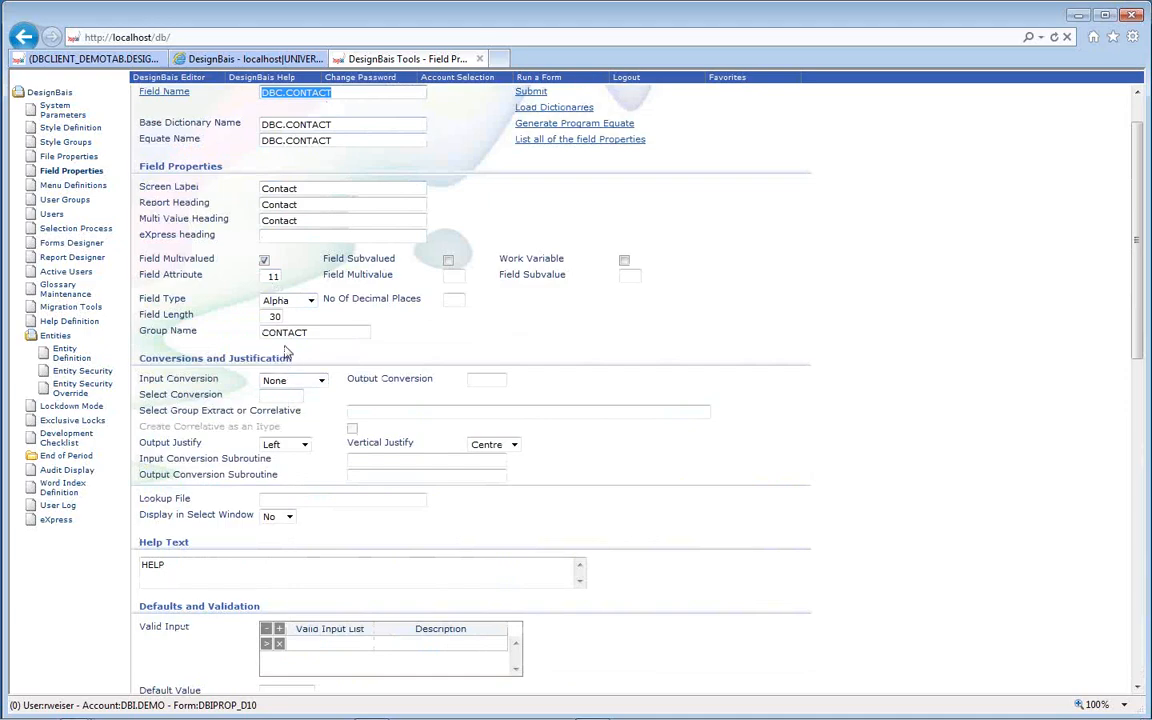
pyautogui.moveTo(310, 332); pyautogui.dragTo(239, 332)
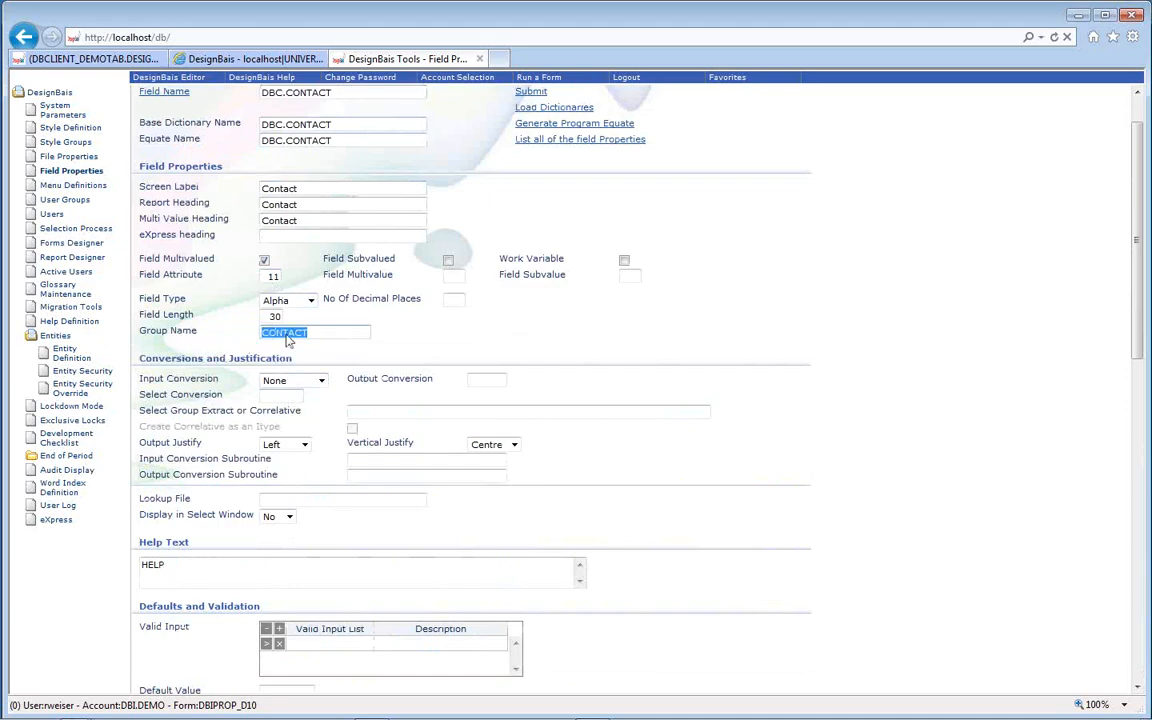
pyautogui.click(309, 332)
# - Return to the form design, open its Multivalue Control Properties and compare the contact grid's group name
pyautogui.click(90, 59)
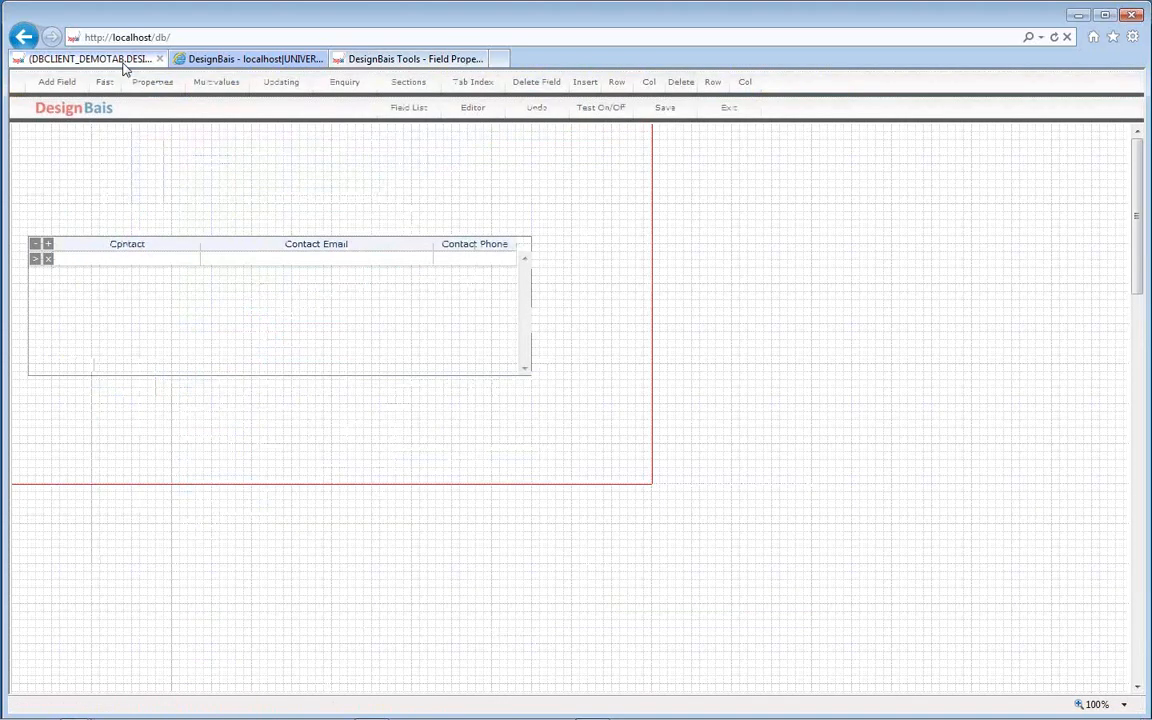
pyautogui.click(220, 90)
pyautogui.moveTo(258, 237); pyautogui.dragTo(210, 237)
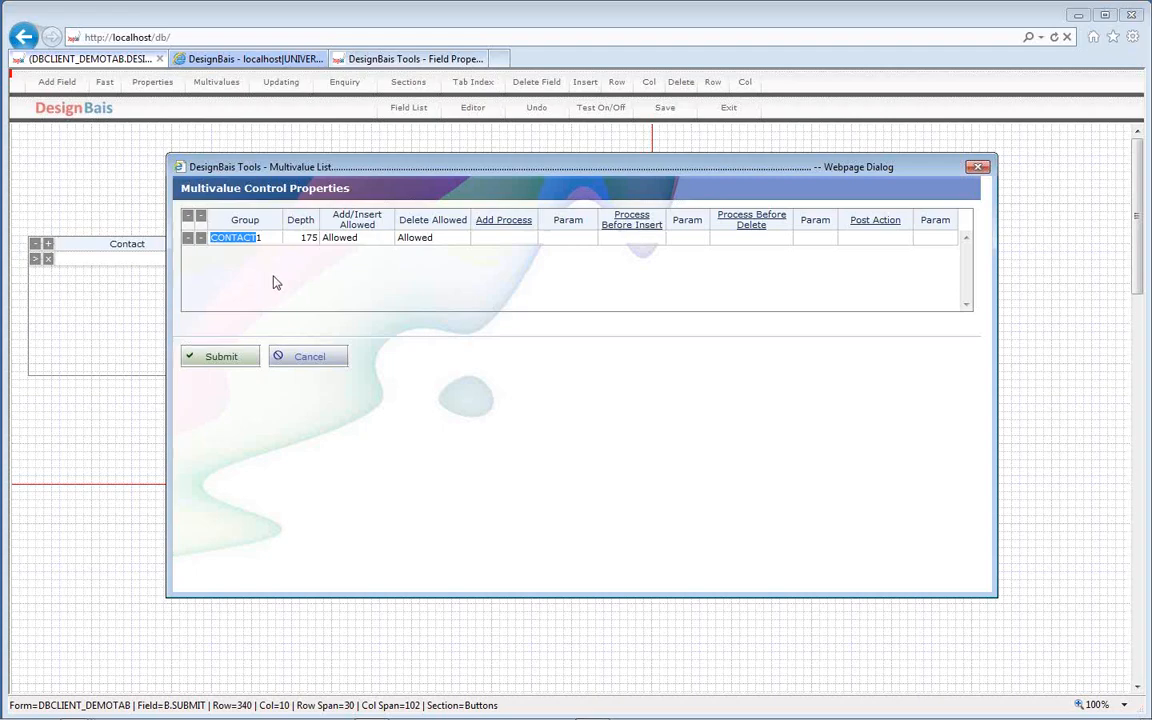
pyautogui.moveTo(277, 175); pyautogui.dragTo(223, 307)
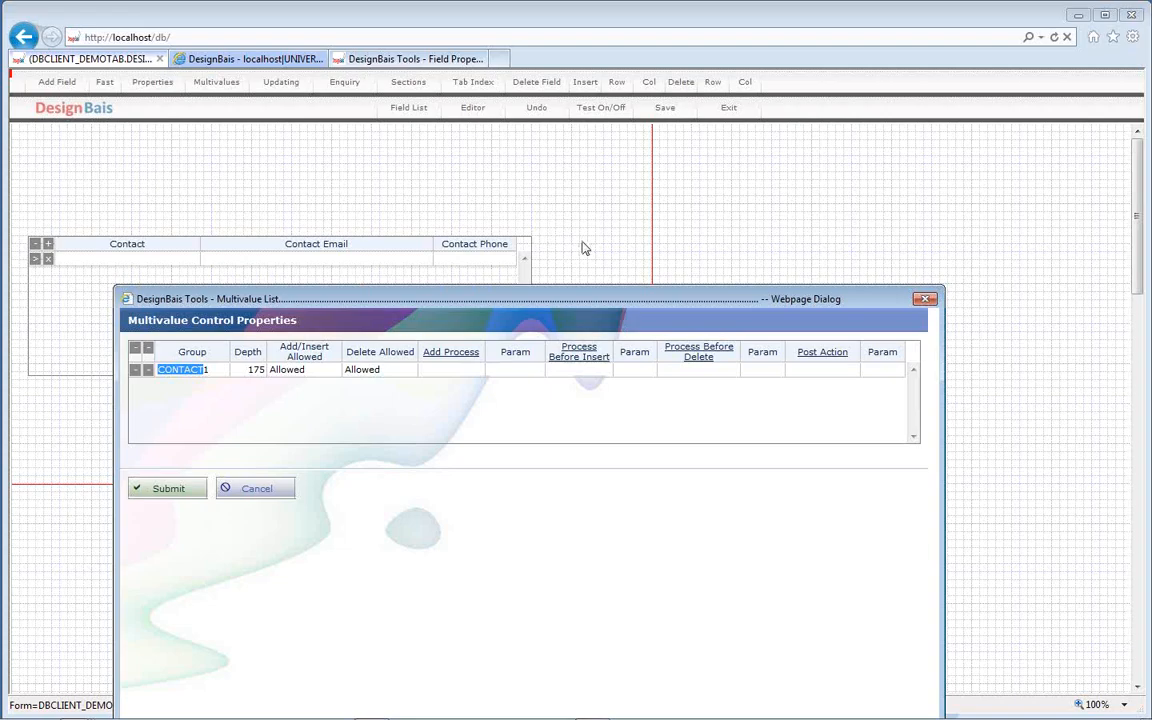
pyautogui.moveTo(587, 303); pyautogui.dragTo(771, 156)
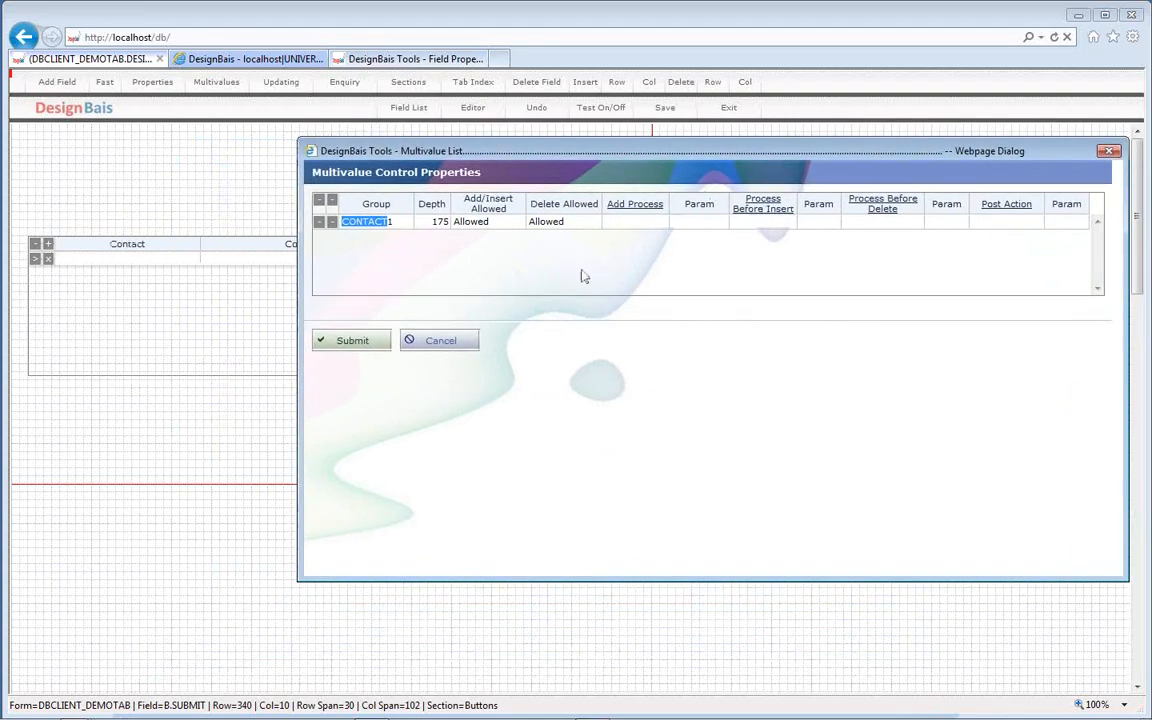
# - Set Add/Insert Allowed to Not Allowed for the CONTACT1 group and submit the multivalue properties
pyautogui.press('Tab')
pyautogui.click(508, 223)
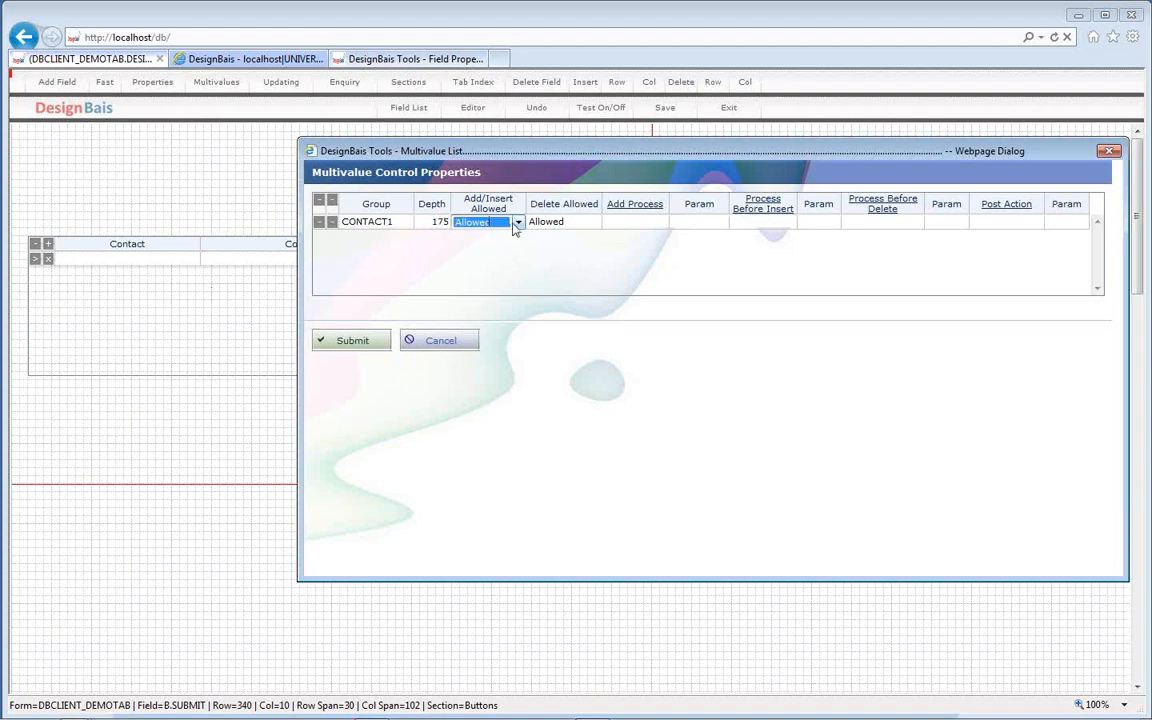
pyautogui.click(518, 223)
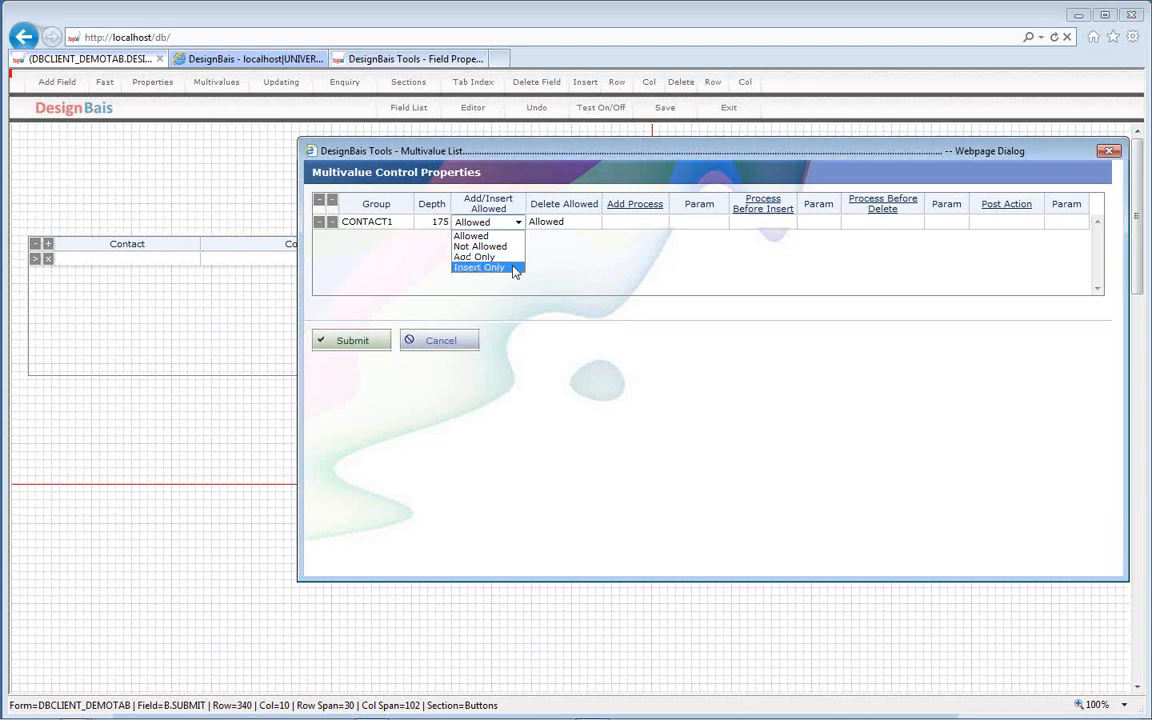
pyautogui.click(482, 246)
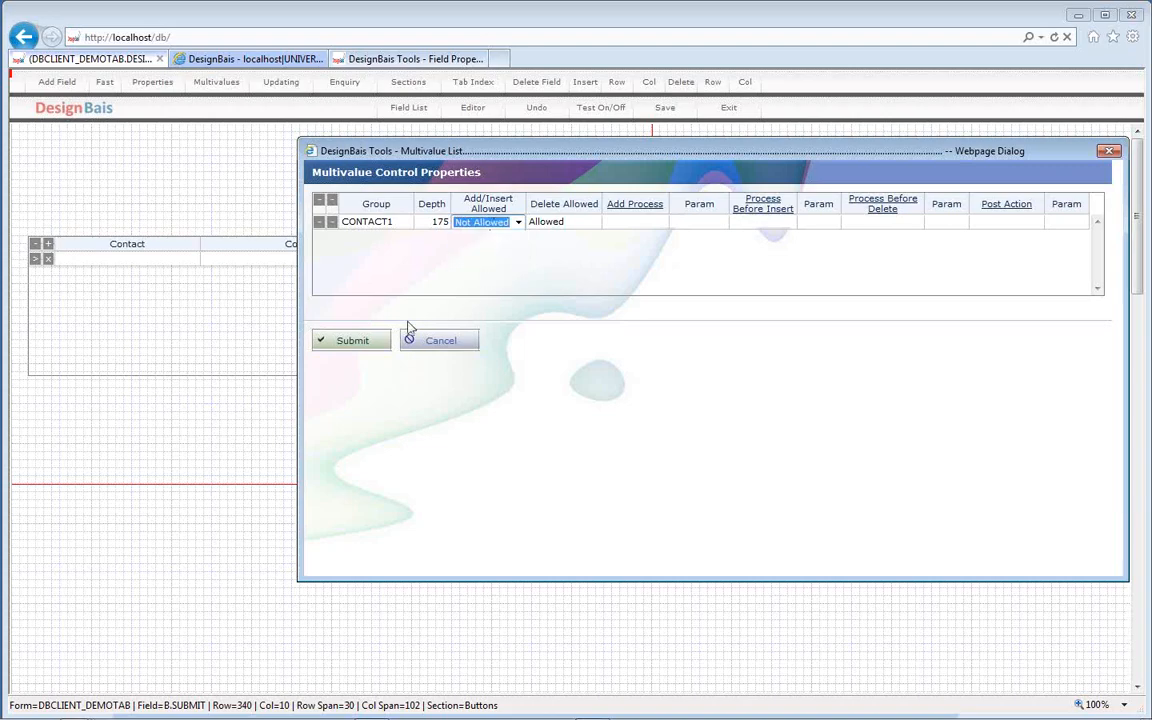
pyautogui.click(376, 346)
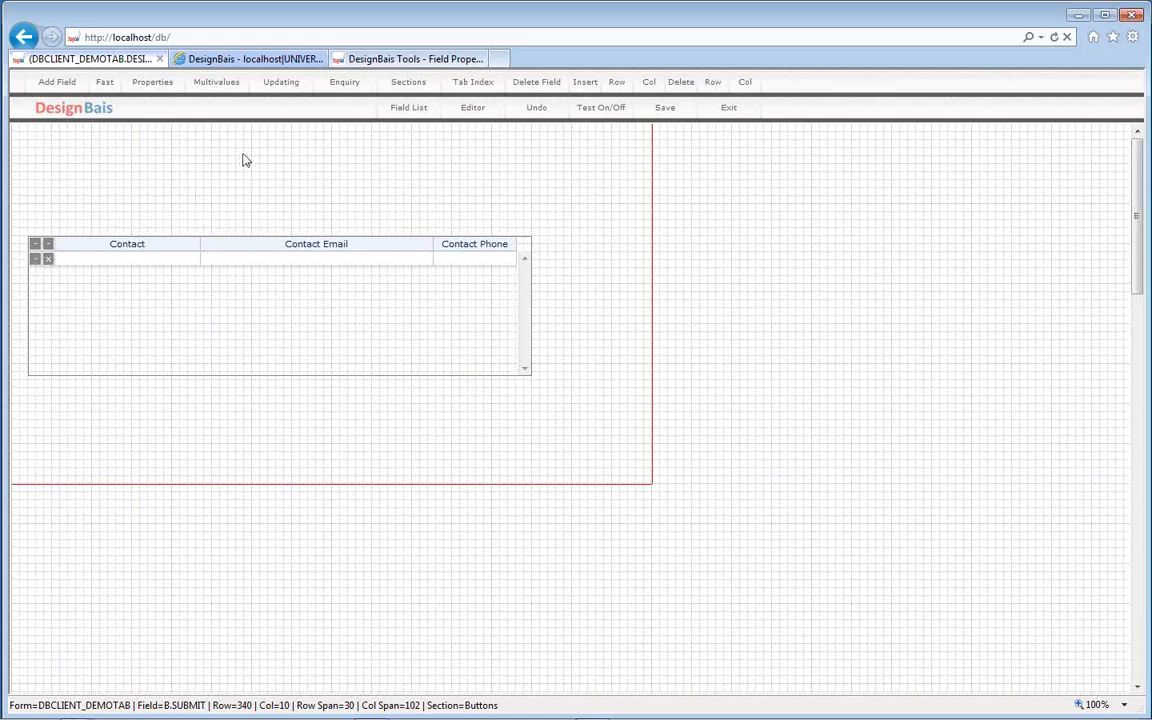
# - Set Add/Insert Allowed to Add Only for the CONTACT1 group and submit the multivalue properties
pyautogui.click(226, 88)
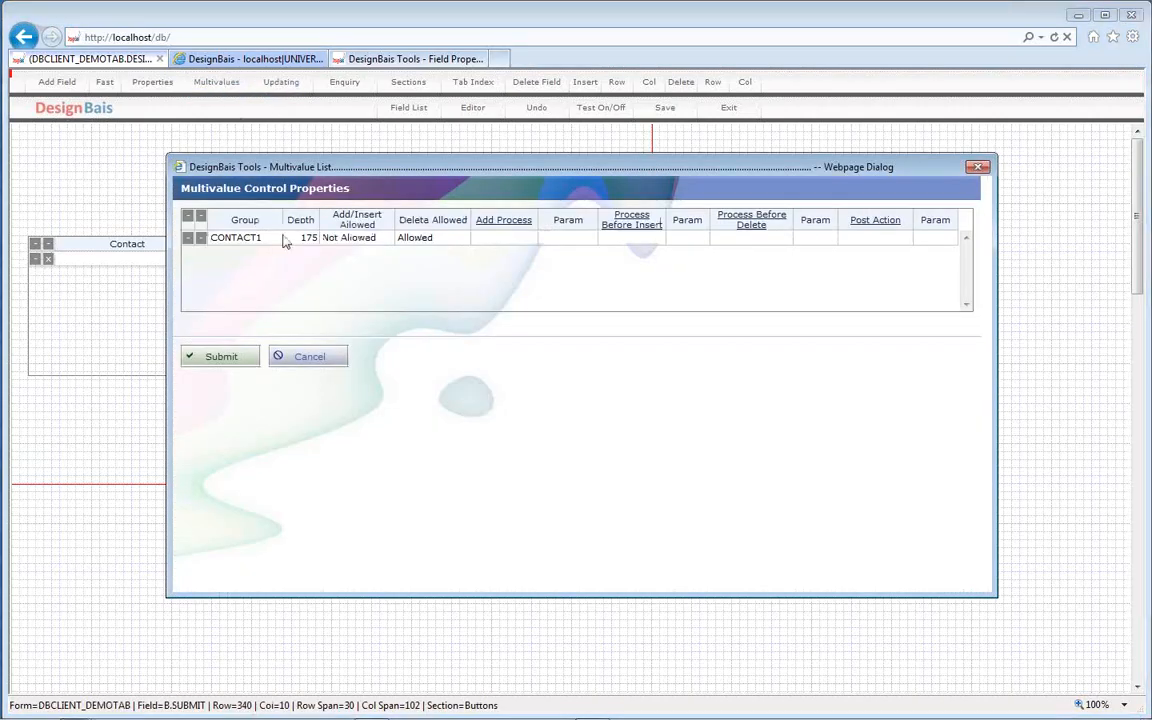
pyautogui.click(345, 238)
pyautogui.click(387, 240)
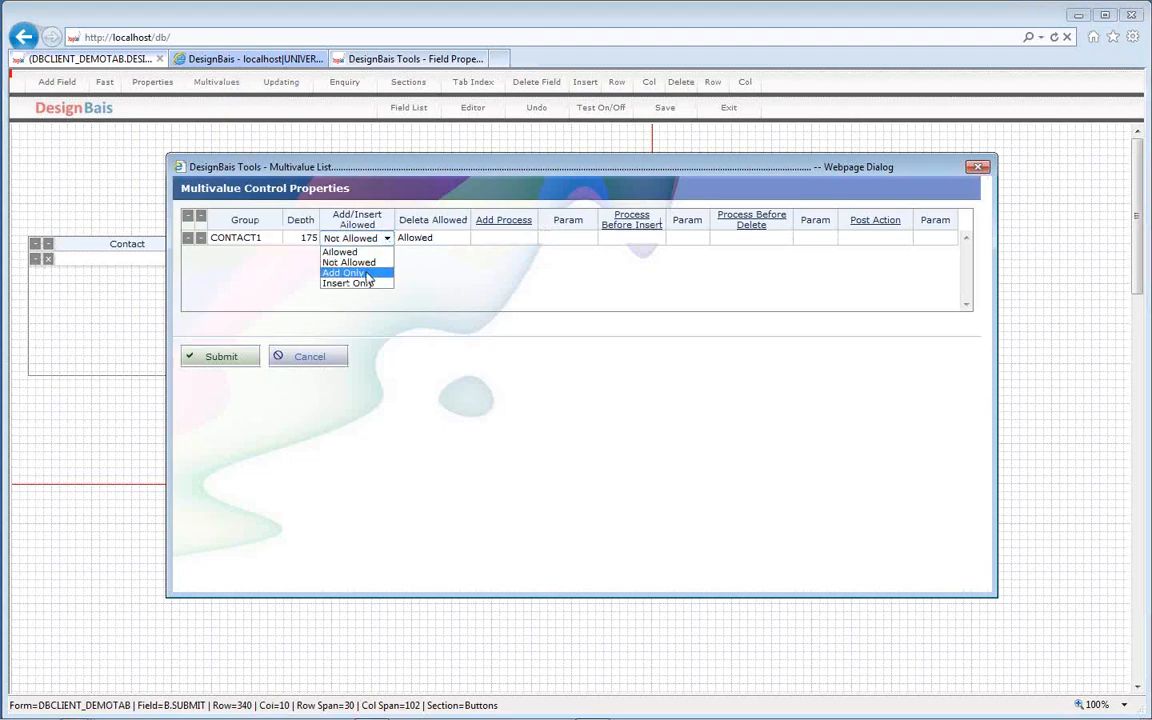
pyautogui.click(345, 273)
pyautogui.click(218, 358)
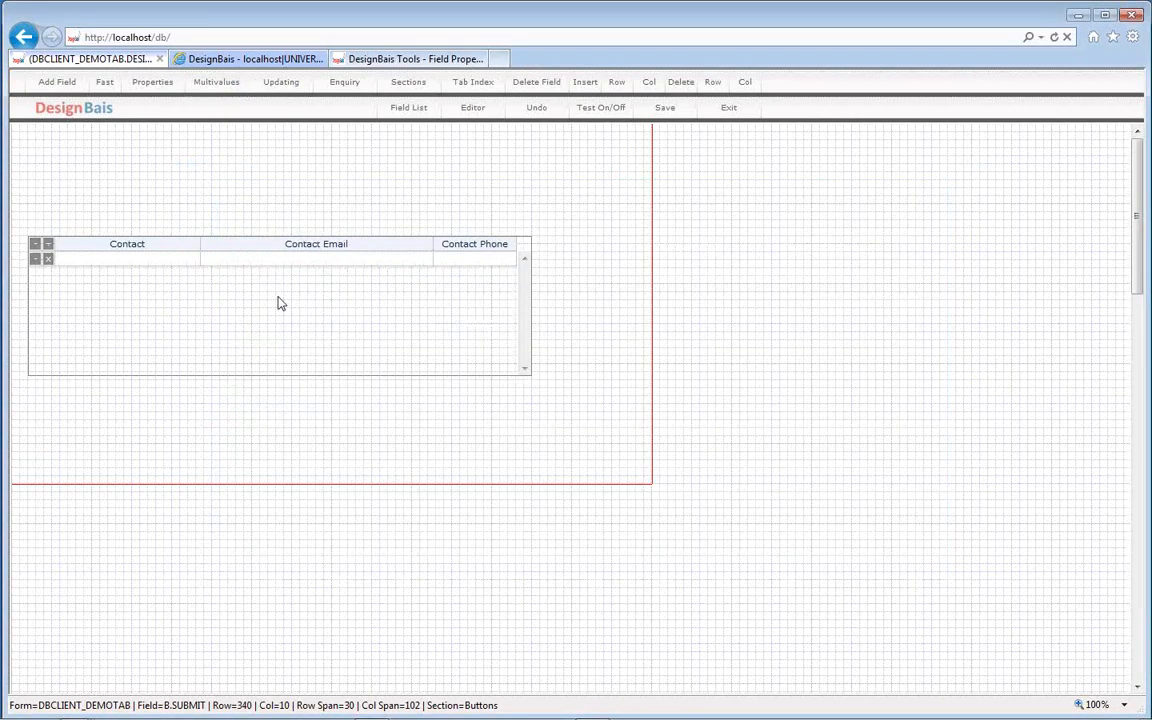
# - Change the CONTACT1 group's Add/Insert Allowed setting to Insert Only and submit the multivalue properties
pyautogui.click(210, 88)
pyautogui.click(386, 239)
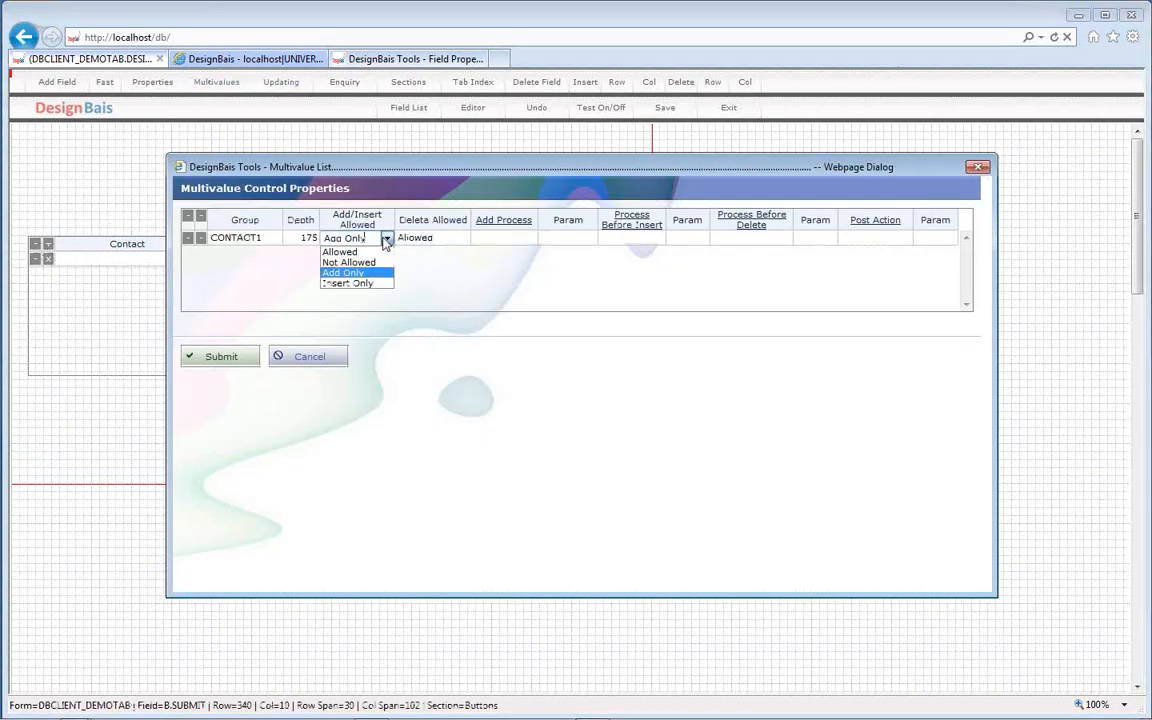
pyautogui.click(350, 284)
pyautogui.click(232, 360)
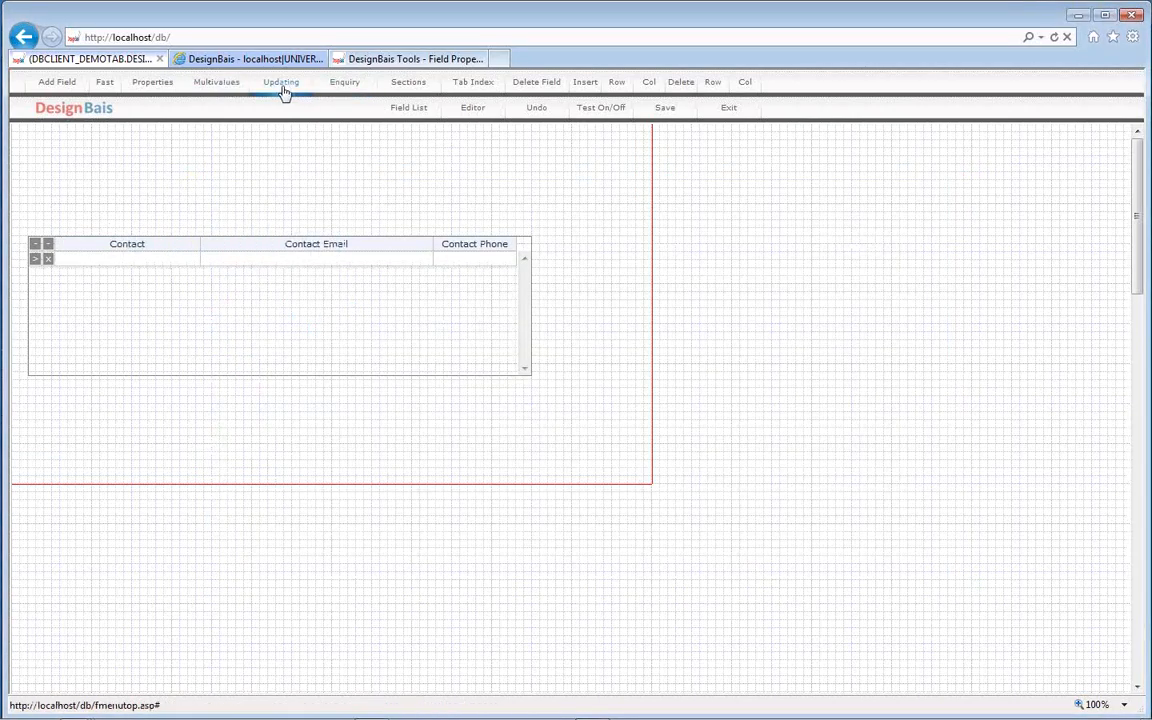
# - Reopen the multivalue properties and set Add/Insert Allowed to Allowed for the CONTACT1 group
pyautogui.click(200, 88)
pyautogui.click(378, 240)
pyautogui.click(386, 238)
pyautogui.click(380, 252)
# - Review the CONTACT1 group's delete options and process columns, and set Delete Allowed to With Dialog
pyautogui.click(441, 243)
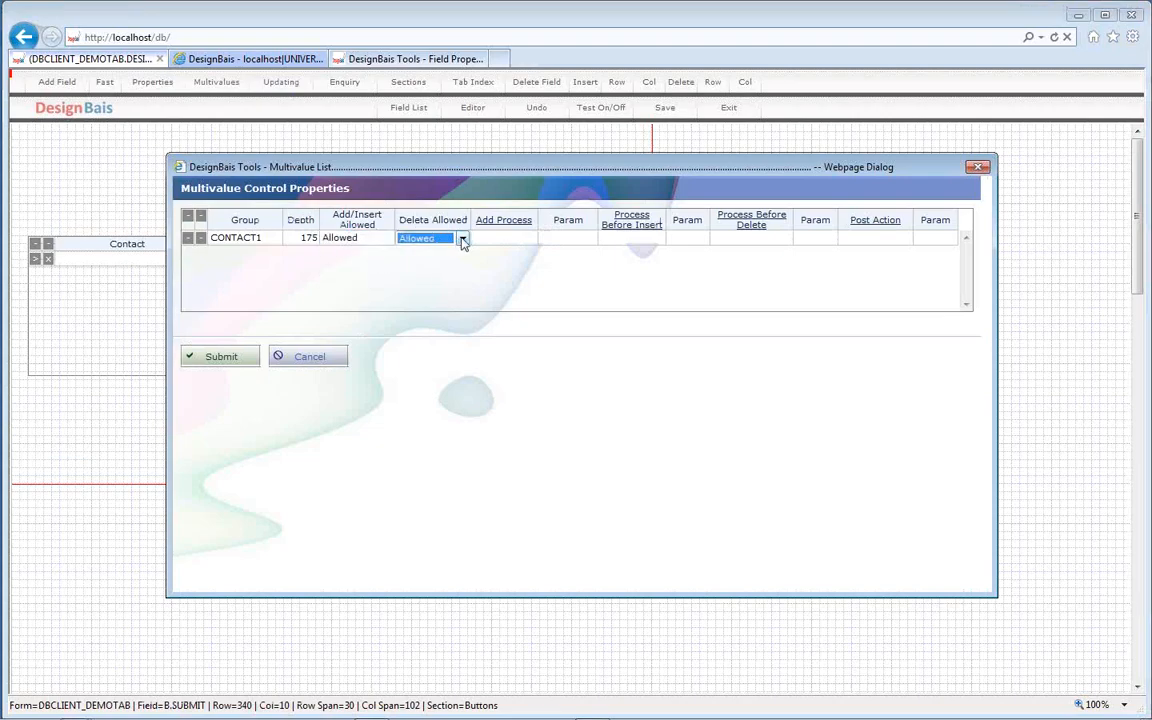
pyautogui.click(463, 240)
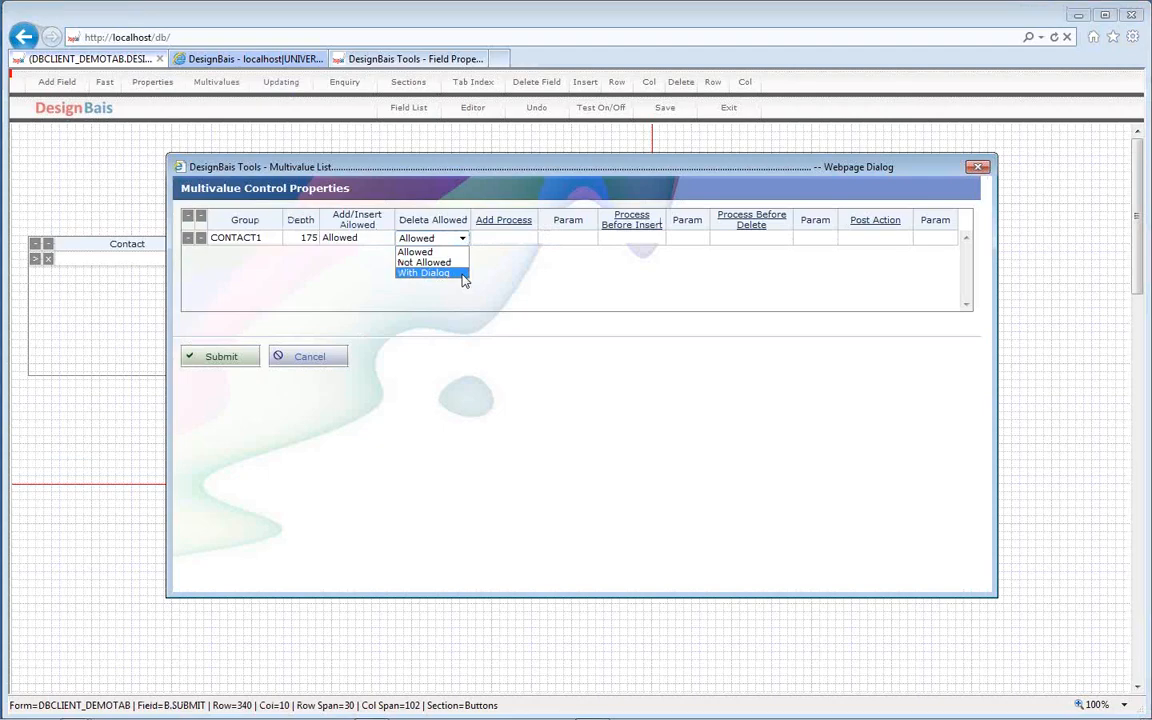
pyautogui.click(496, 237)
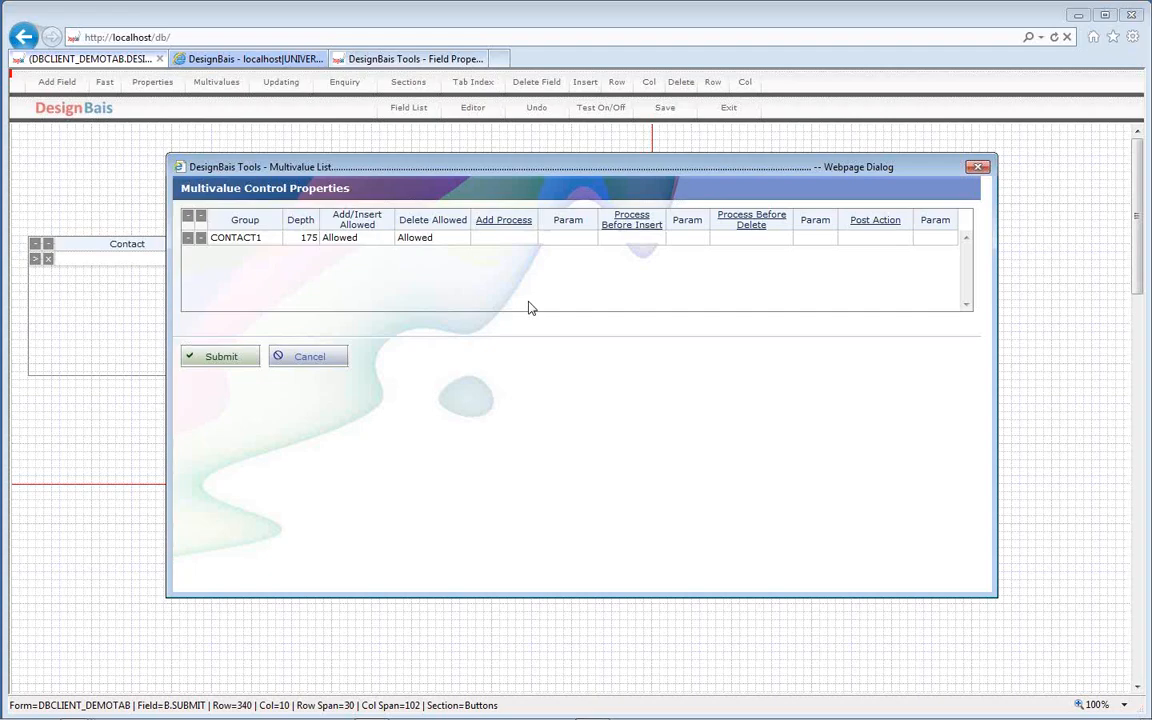
pyautogui.click(638, 240)
pyautogui.click(713, 238)
pyautogui.click(456, 237)
pyautogui.click(462, 238)
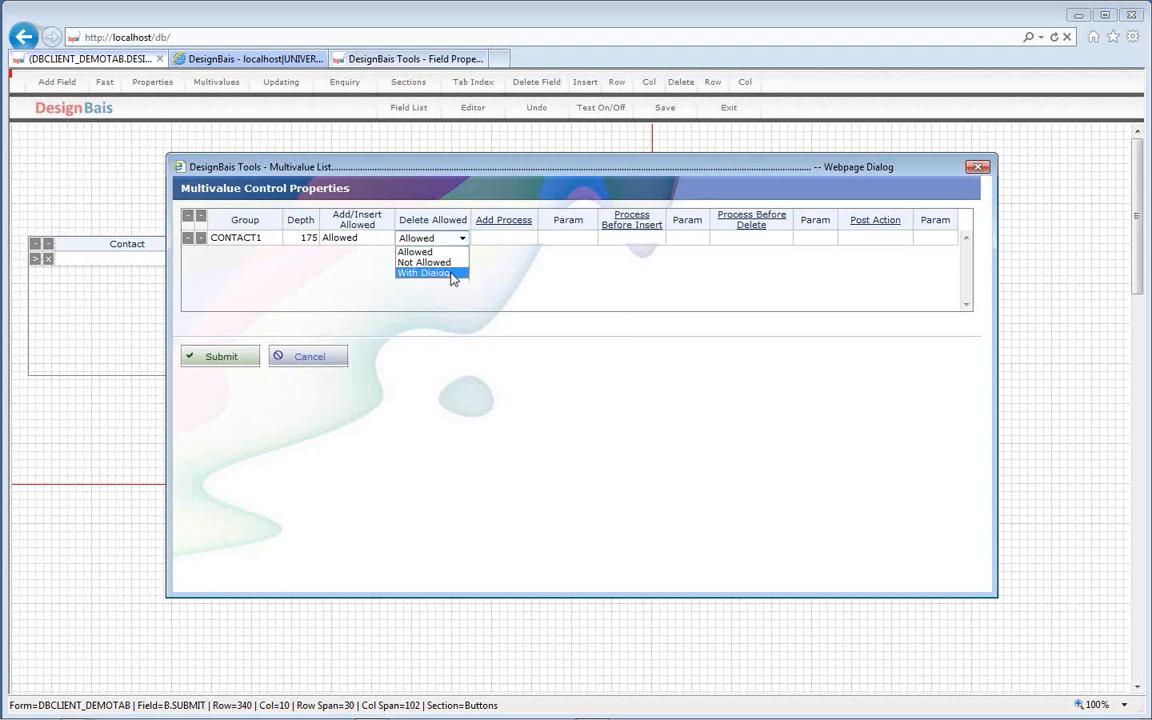
pyautogui.click(451, 273)
# - Enter DB.I.DBCLIENT.RW as the CONTACT1 group's Post Action and submit the multivalue properties
pyautogui.click(744, 250)
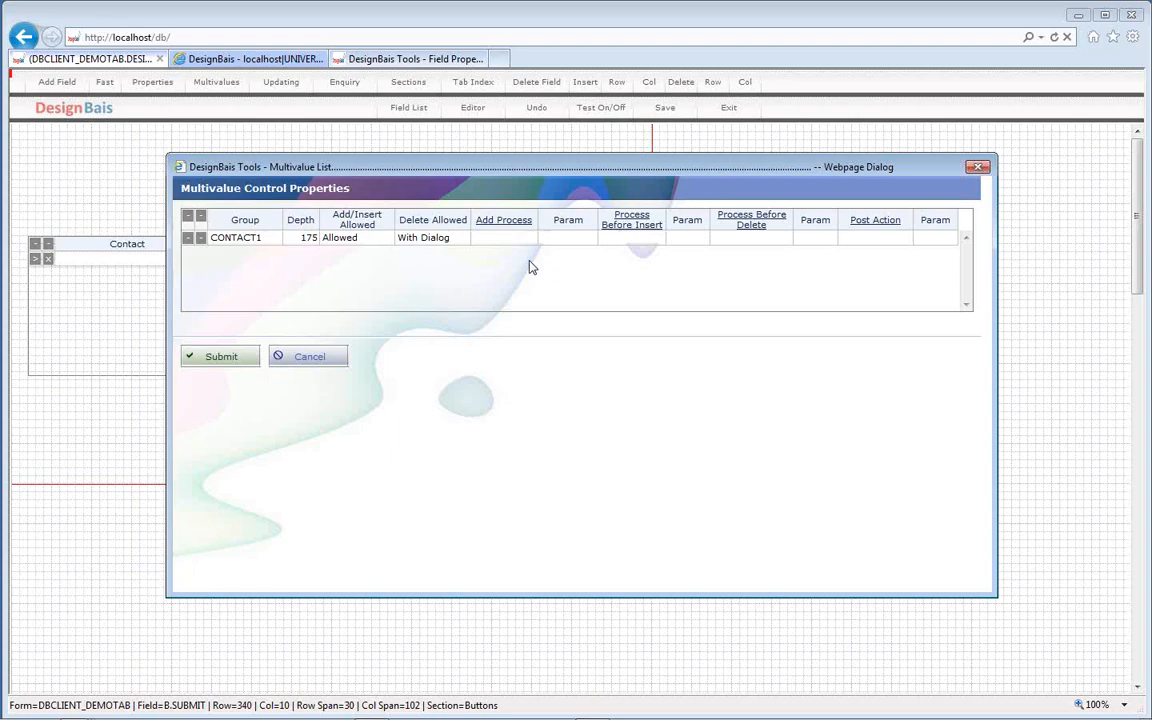
pyautogui.write('DBC')
pyautogui.press('BackSpace')
pyautogui.write('.I.DBCLIENT.RW')
pyautogui.click(224, 358)
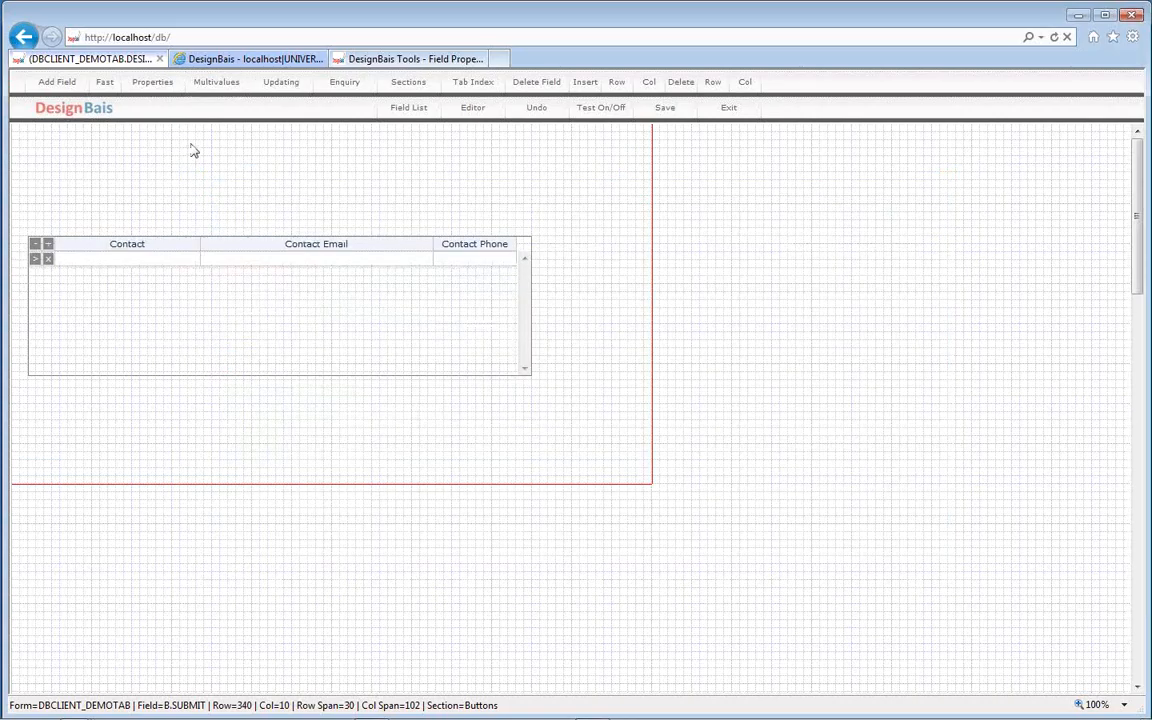
# - Switch to the code editor and find the MV.POST routine in DB.I.DBCLIENT.RW
pyautogui.click(250, 58)
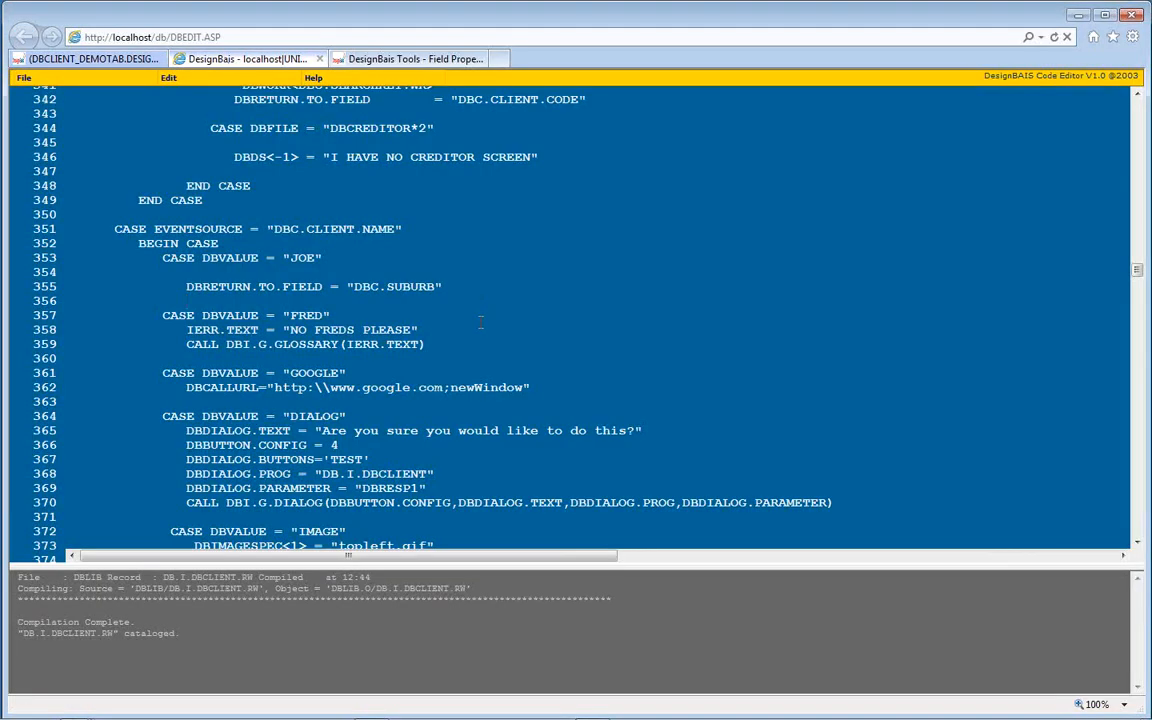
pyautogui.scroll(-20, 480, 321)
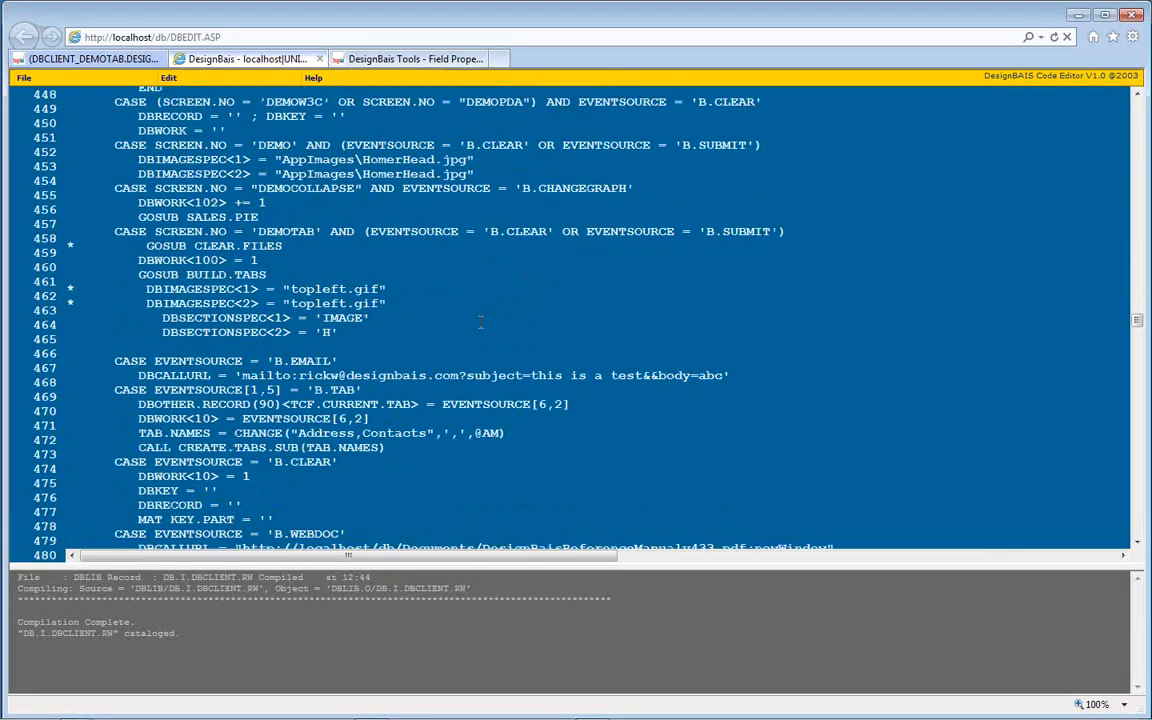
pyautogui.scroll(-16, 480, 321)
pyautogui.scroll(-20, 480, 321)
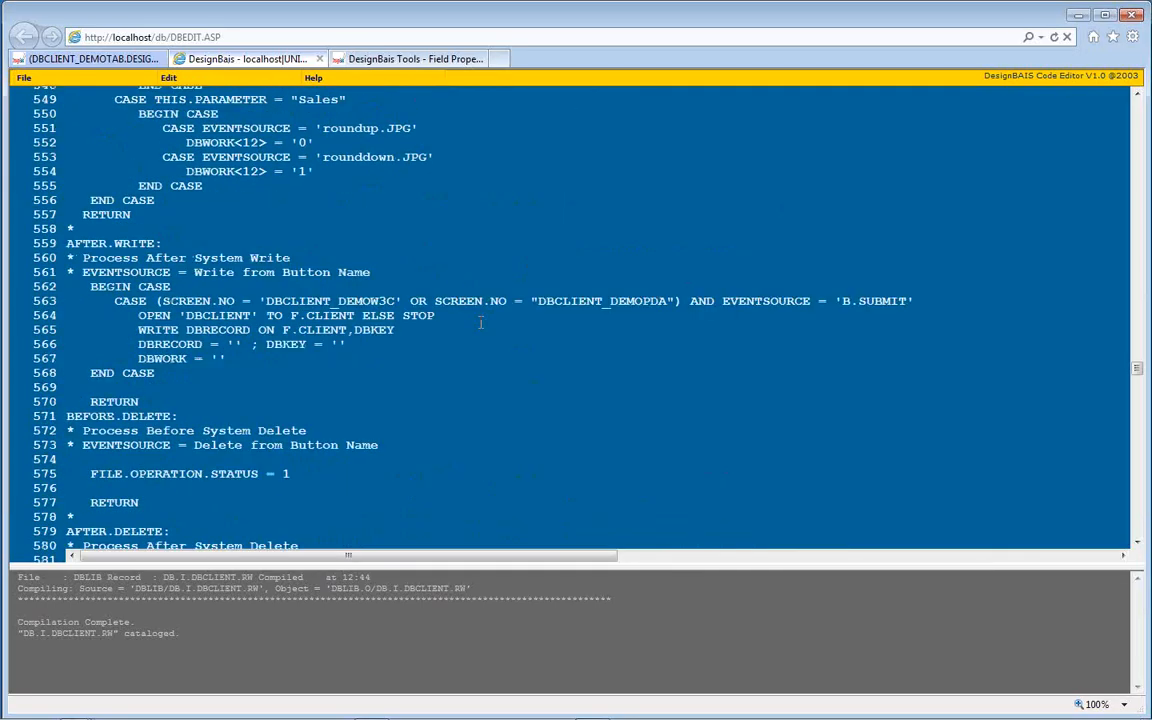
pyautogui.scroll(3, 480, 321)
pyautogui.scroll(-11, 480, 321)
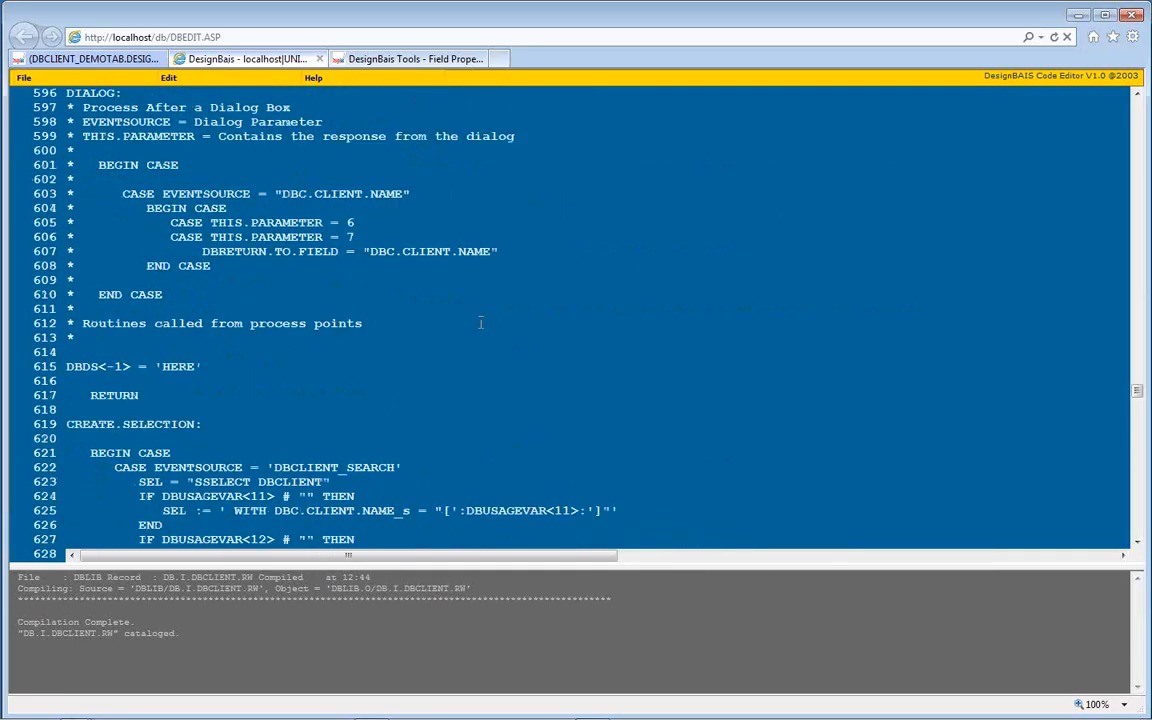
pyautogui.scroll(-20, 480, 321)
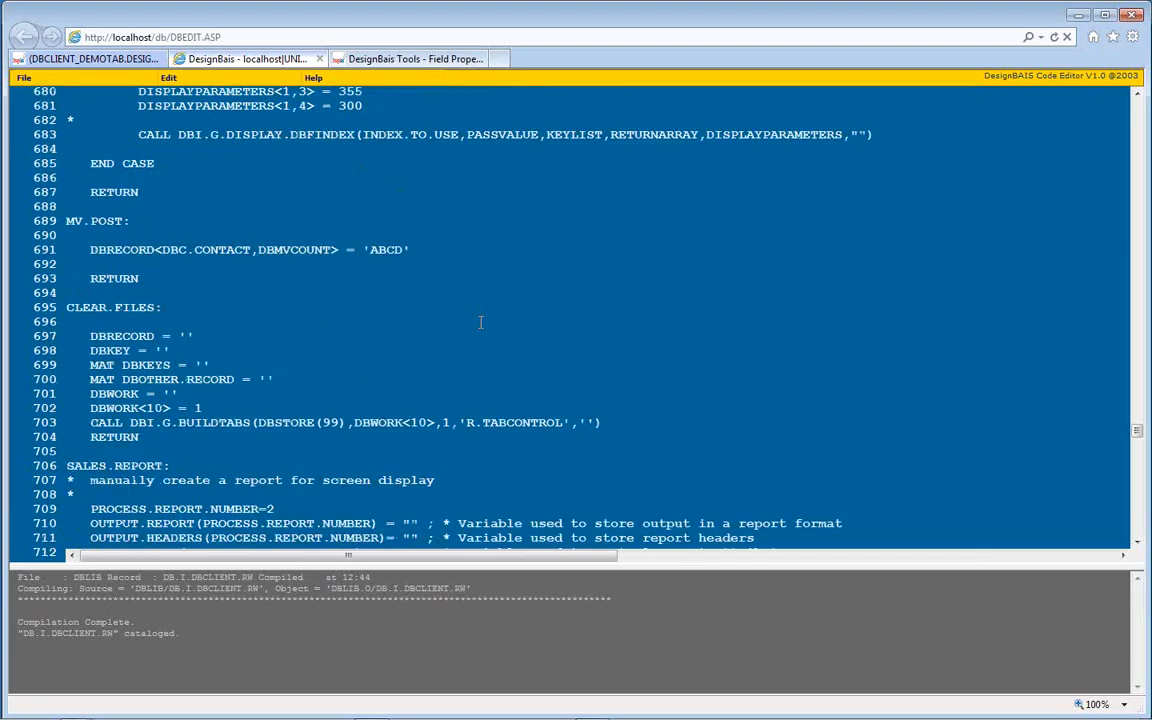
# - Examine the MV.POST statement that assigns 'ABCD', checking its DBRECORD, DBC.CONTACT and DBMVCOUNT parts
pyautogui.doubleClick(106, 221)
pyautogui.click(106, 253)
pyautogui.doubleClick(386, 250)
pyautogui.doubleClick(112, 250)
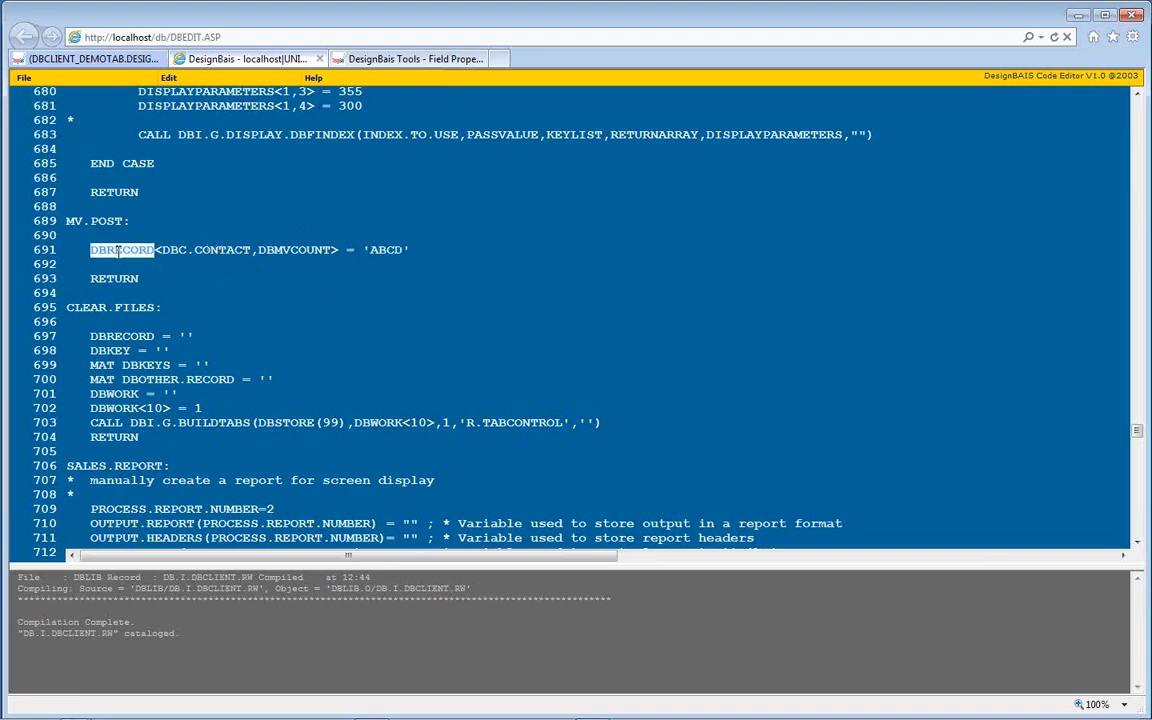
pyautogui.doubleClick(220, 250)
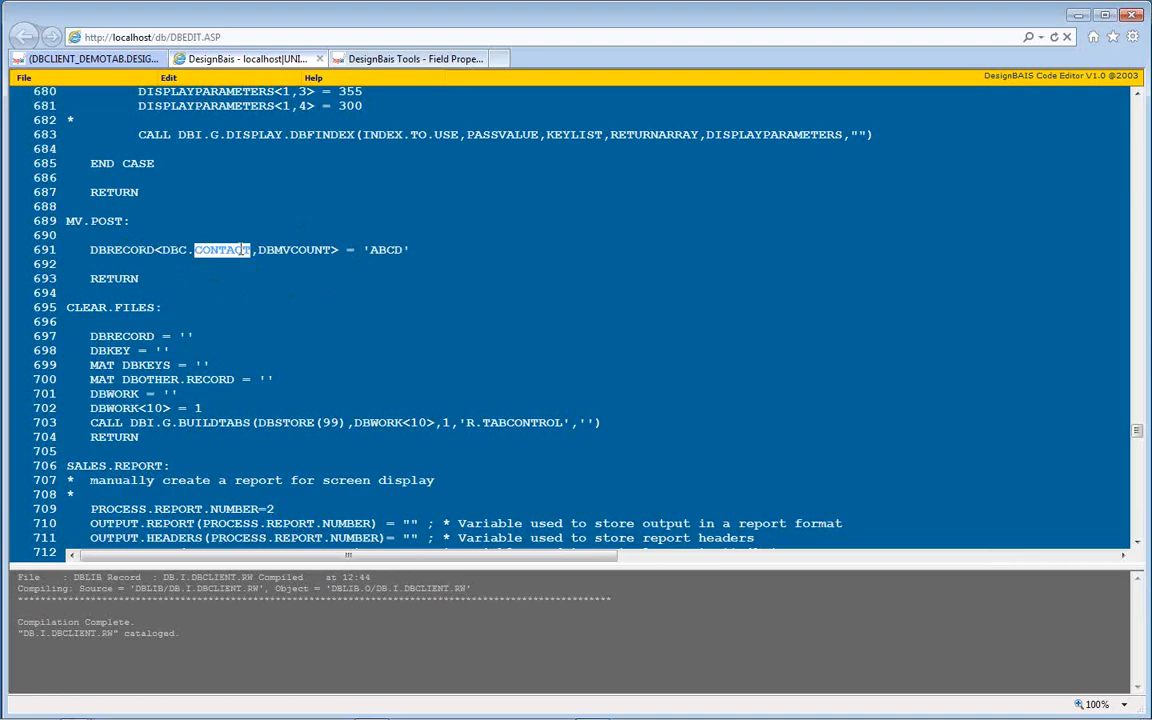
pyautogui.doubleClick(289, 250)
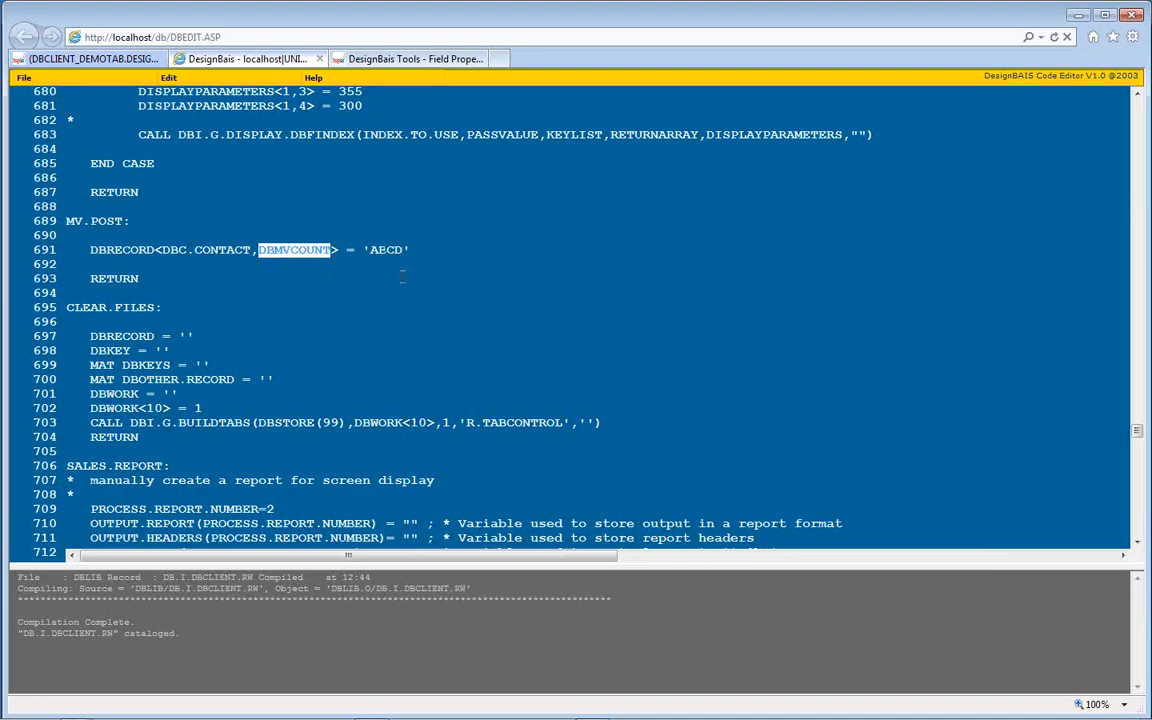
pyautogui.press('F9')
# - Return to the form design, turn on test mode, load a client by its code and show its contacts
pyautogui.click(85, 60)
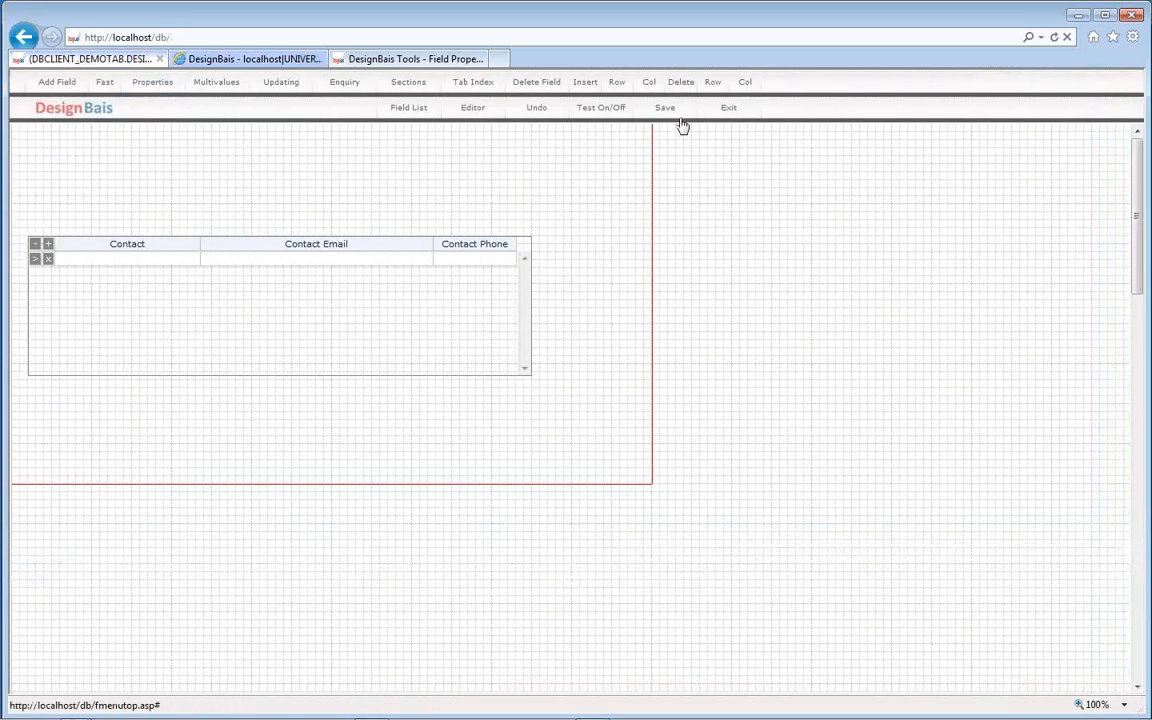
pyautogui.click(603, 108)
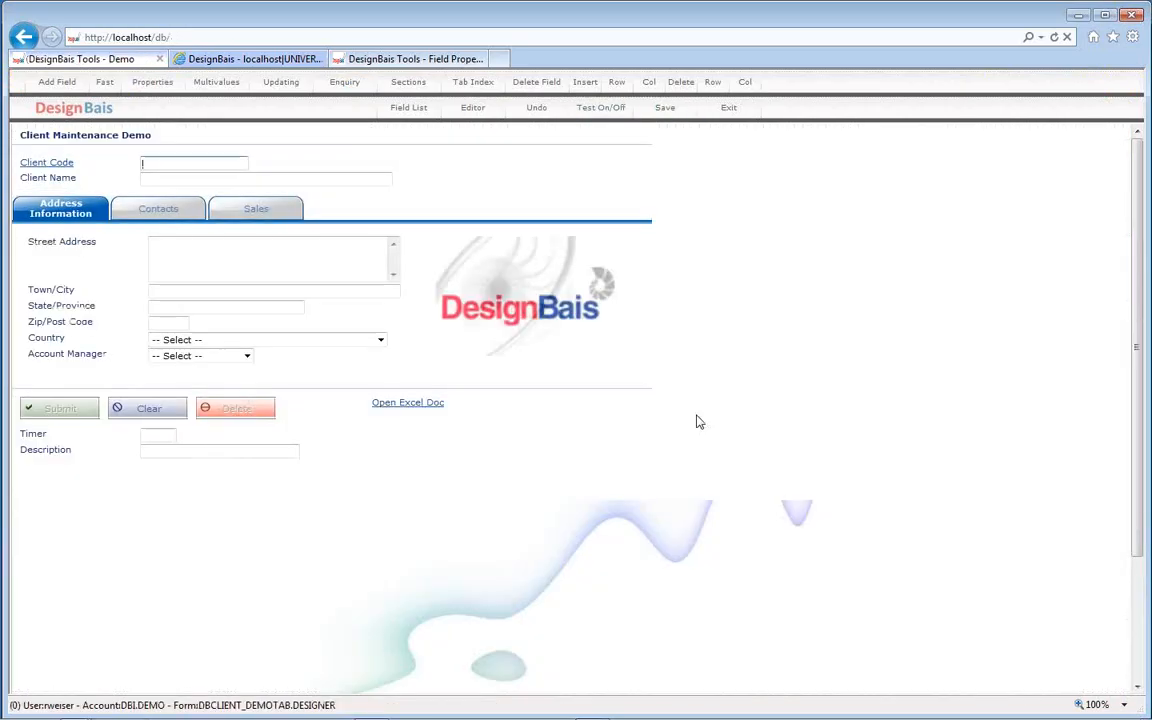
pyautogui.write('C00100')
pyautogui.press('Tab')
pyautogui.click(152, 205)
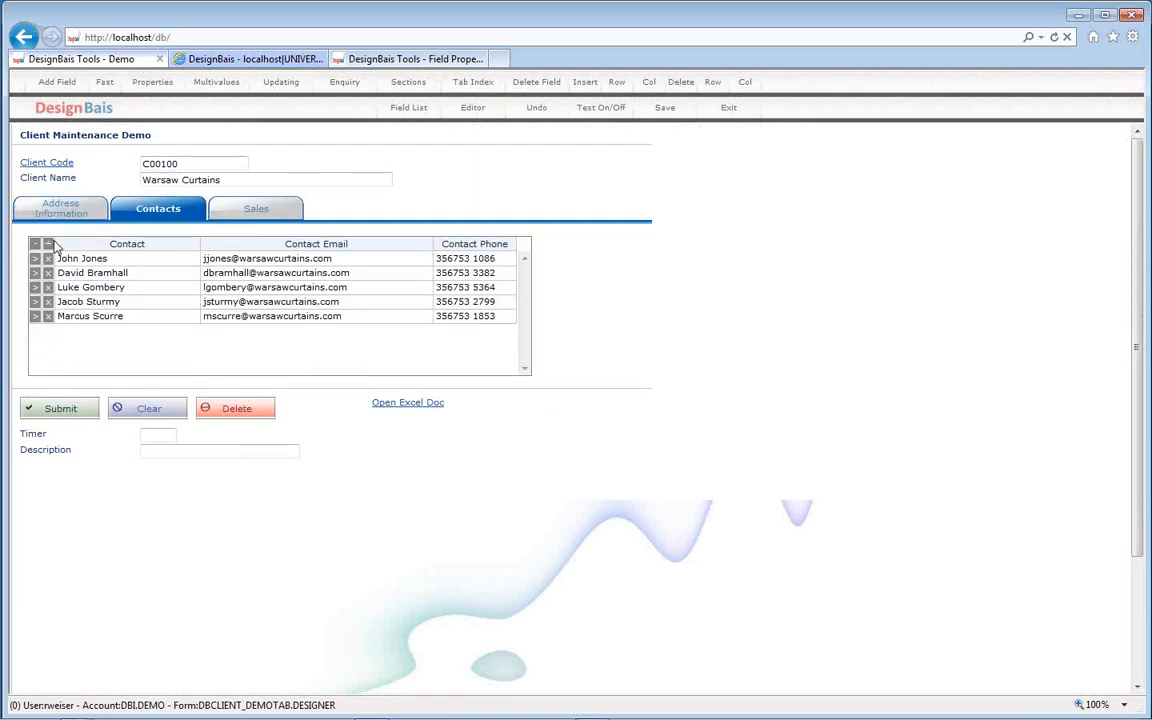
# - Append rows to the end of the contacts grid and insert one above the third contact
pyautogui.click(53, 246)
pyautogui.write('ABCD')
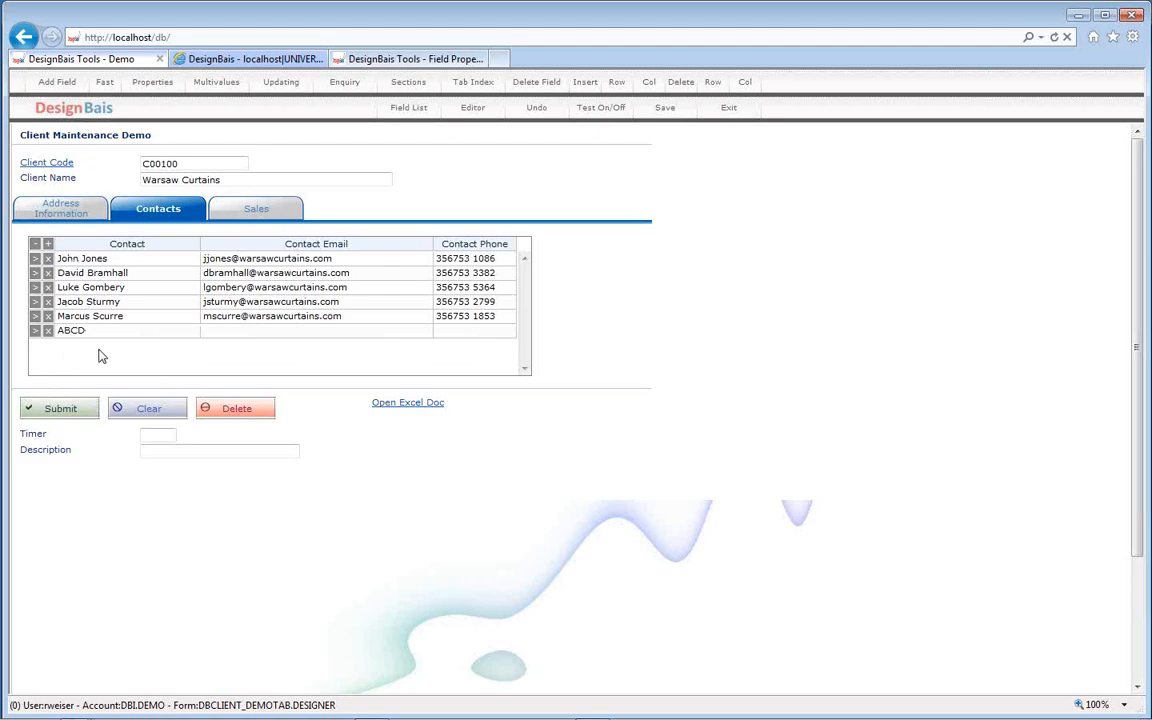
pyautogui.click(35, 287)
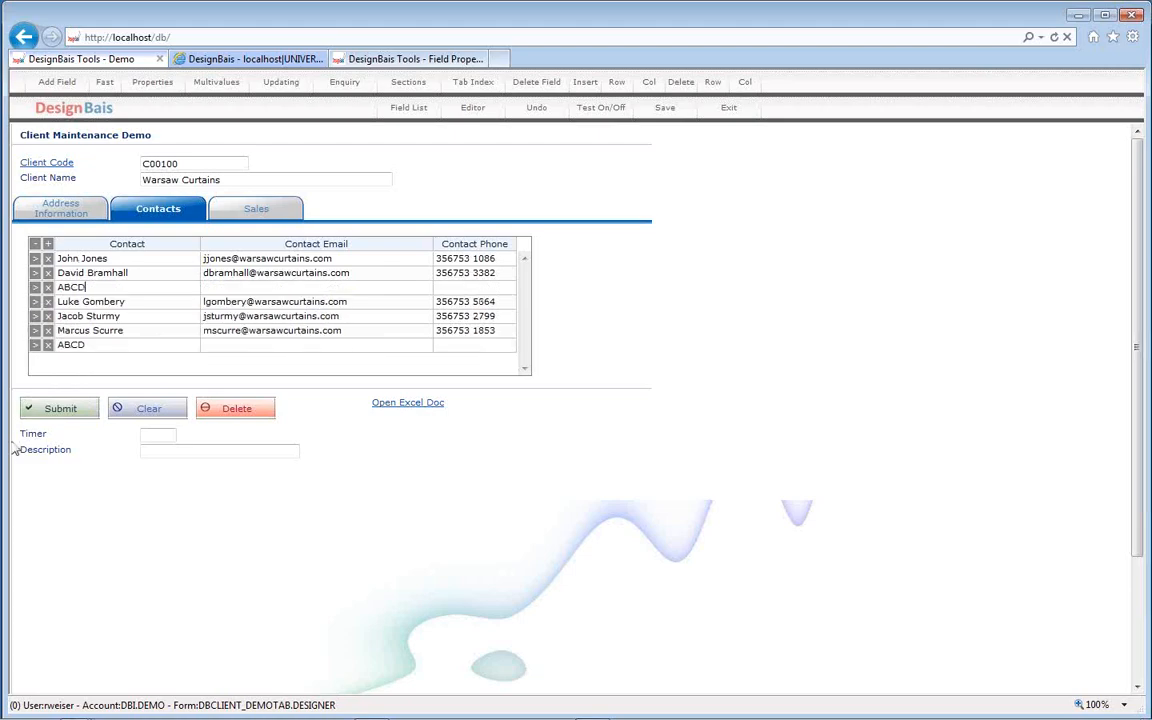
pyautogui.click(278, 346)
pyautogui.press('Tab')
pyautogui.press('Tab')
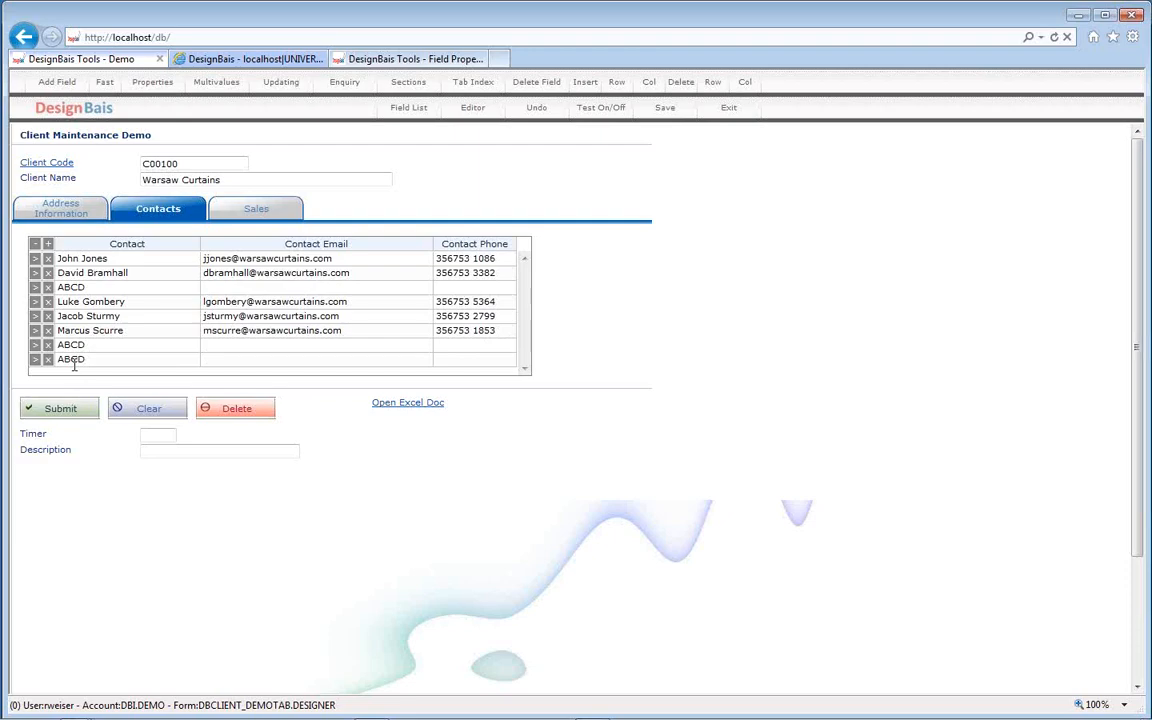
# - Delete row 3 of the contacts grid, accepting the confirmation, and clear the form without submitting
pyautogui.click(48, 288)
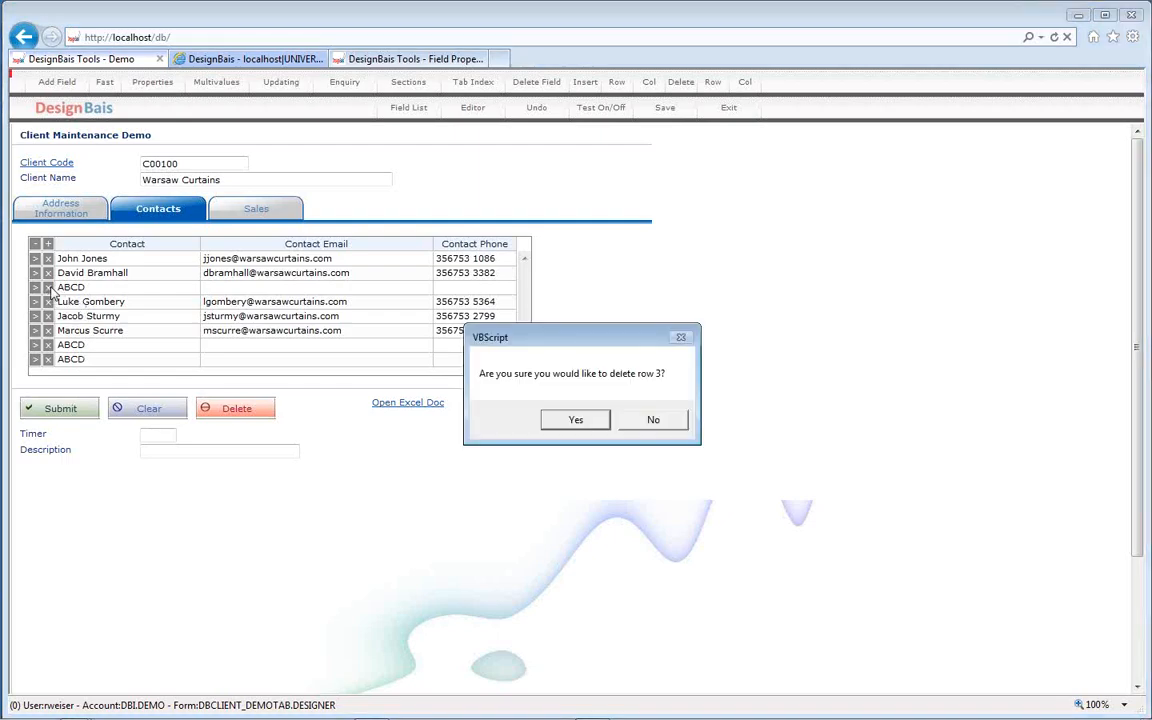
pyautogui.click(605, 426)
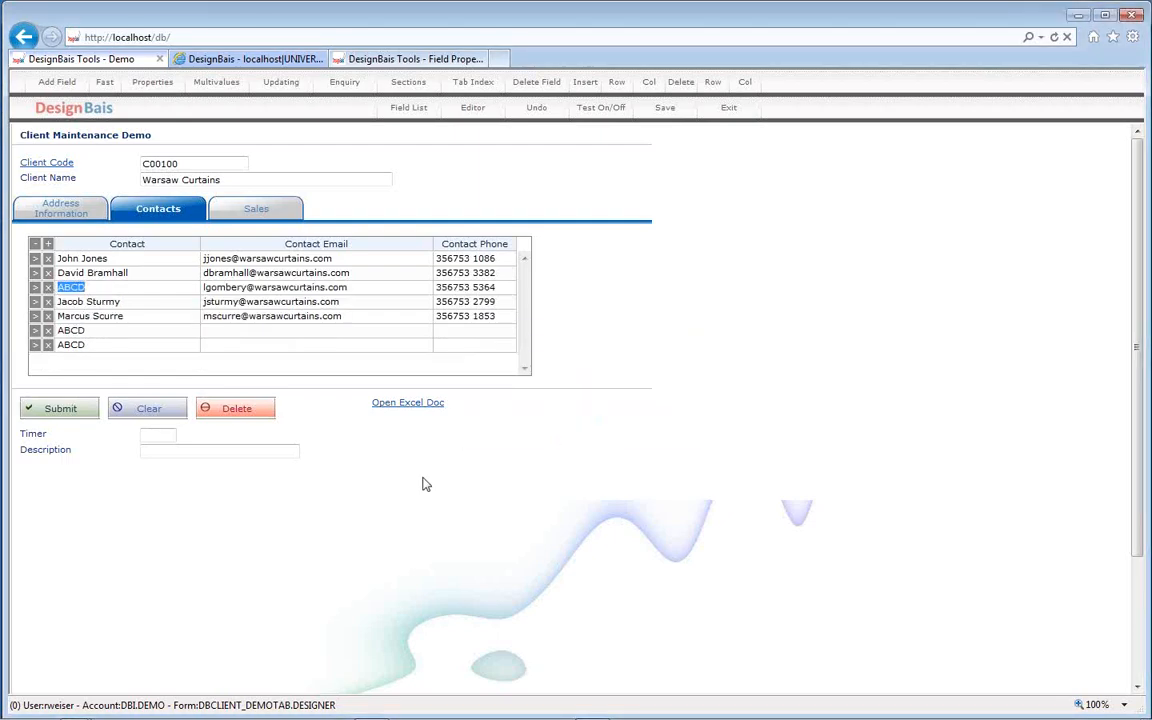
pyautogui.click(144, 411)
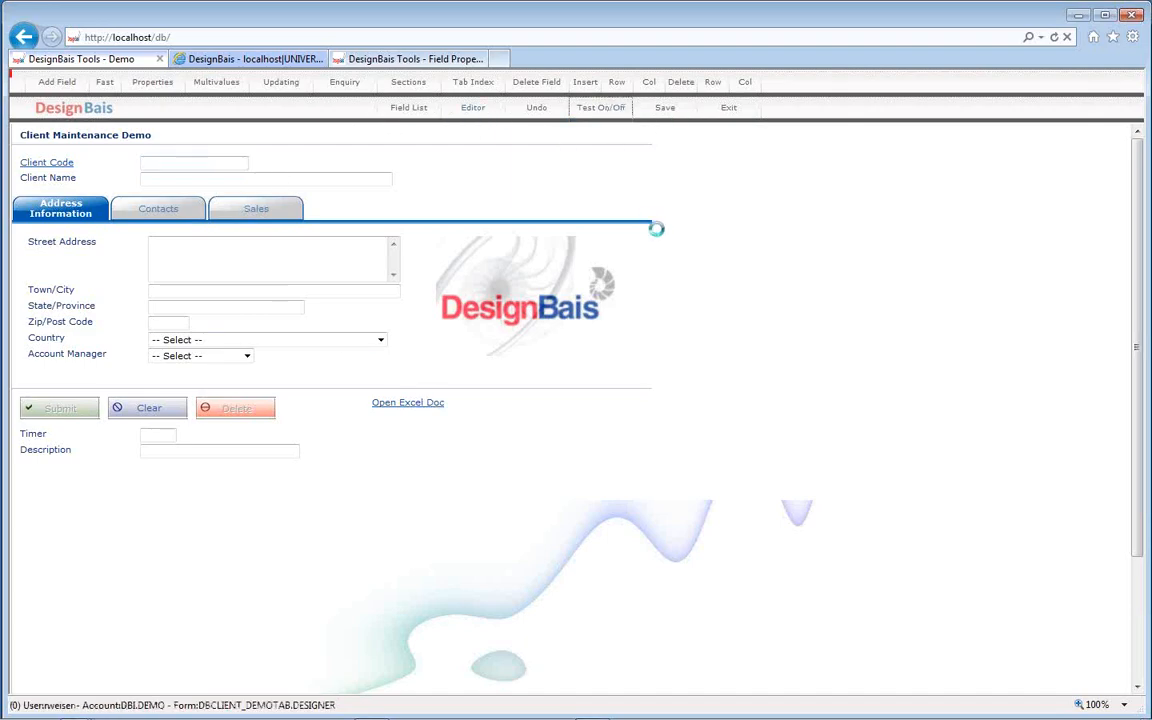
# - Turn off test mode, save the form design and exit to the DEMOTAB form's settings
pyautogui.click(605, 107)
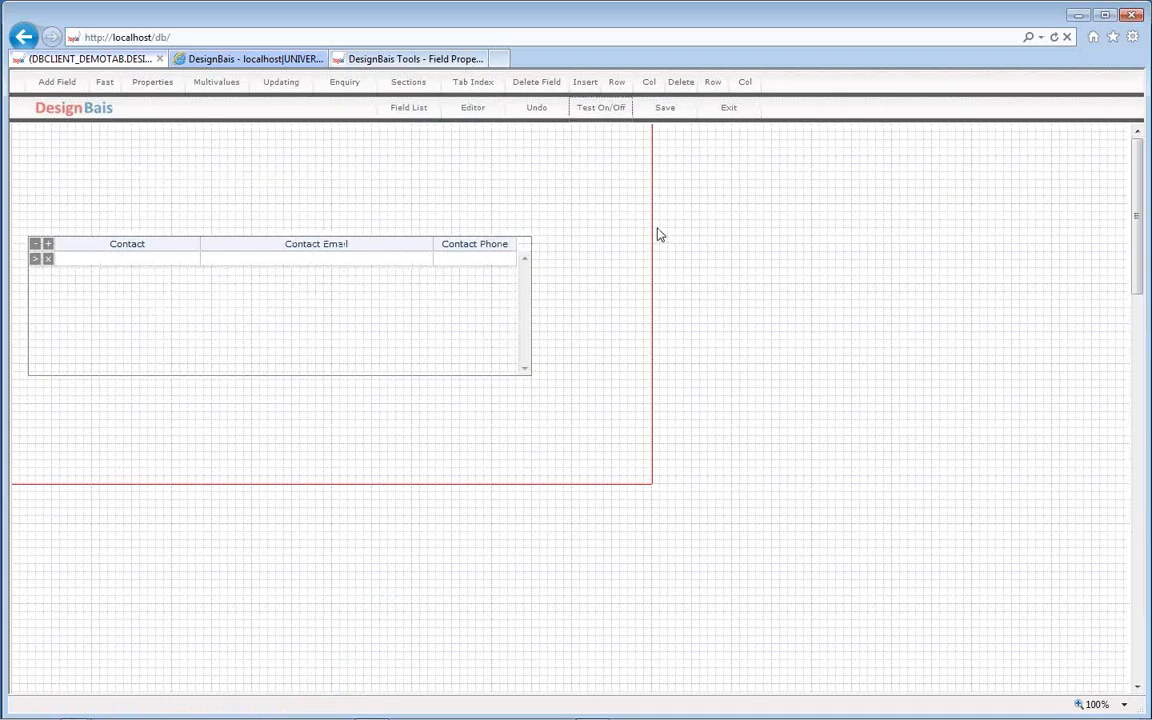
pyautogui.click(666, 110)
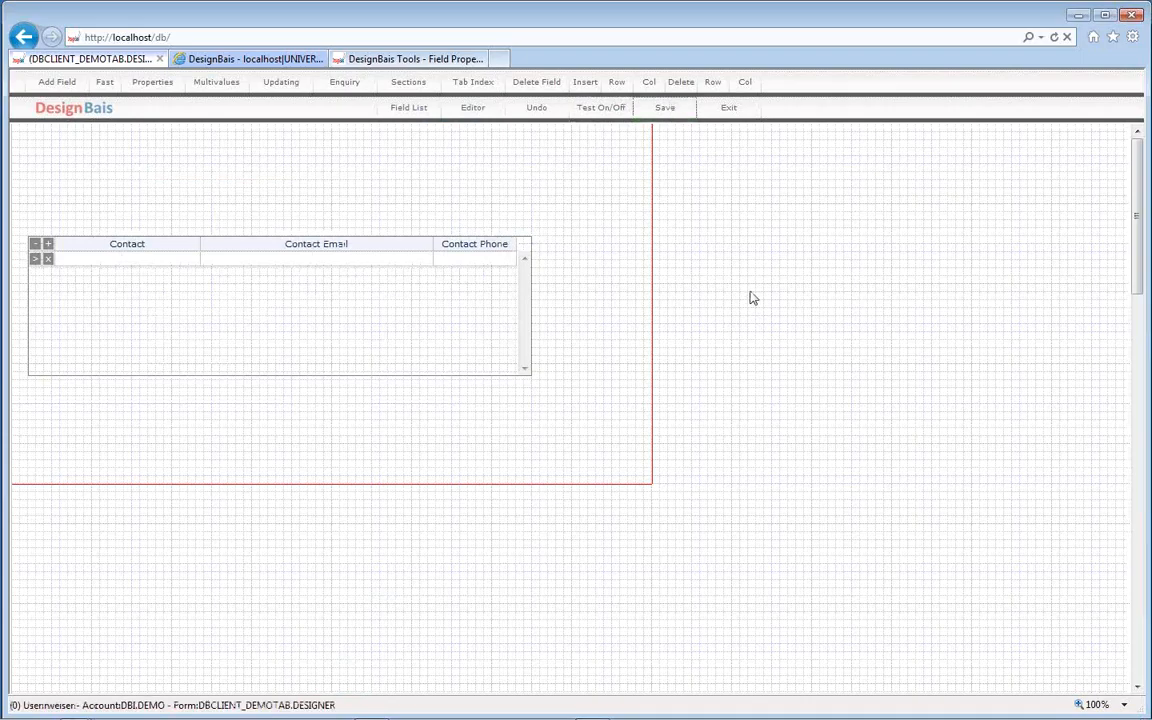
pyautogui.click(738, 114)
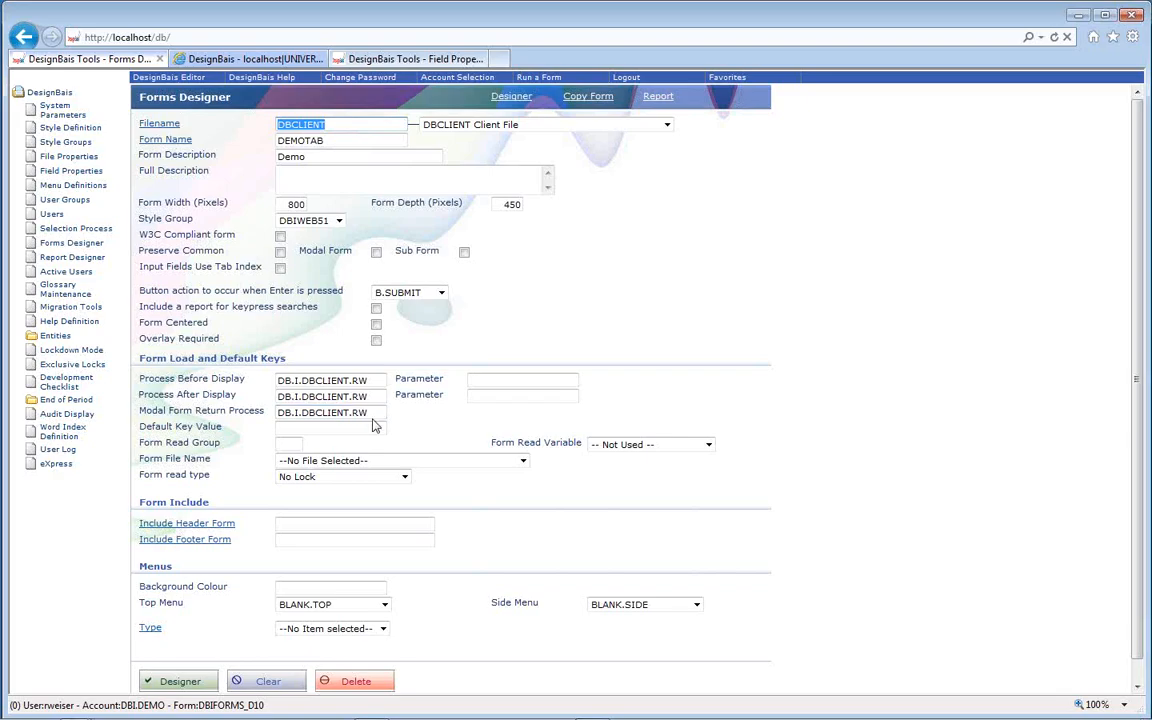
# - Set the form's default key value to TYPE, its read group to 1 and its read variable to DBRECORD
pyautogui.click(363, 428)
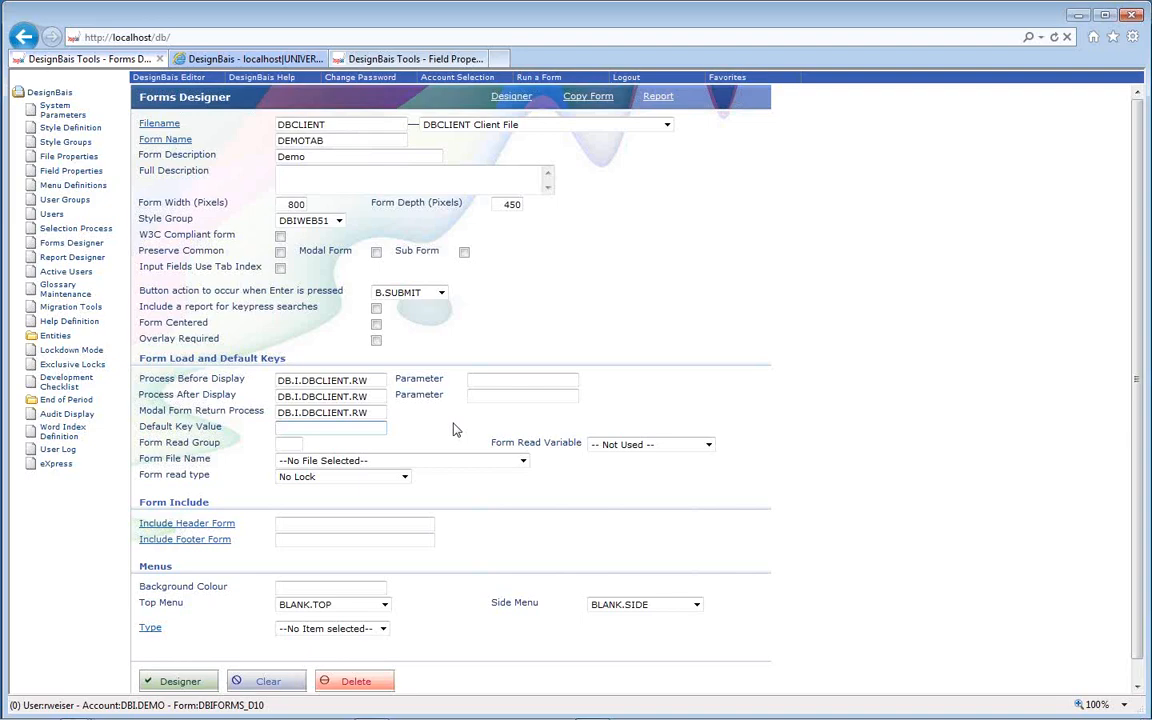
pyautogui.write('TYPE')
pyautogui.press('Tab')
pyautogui.write('1')
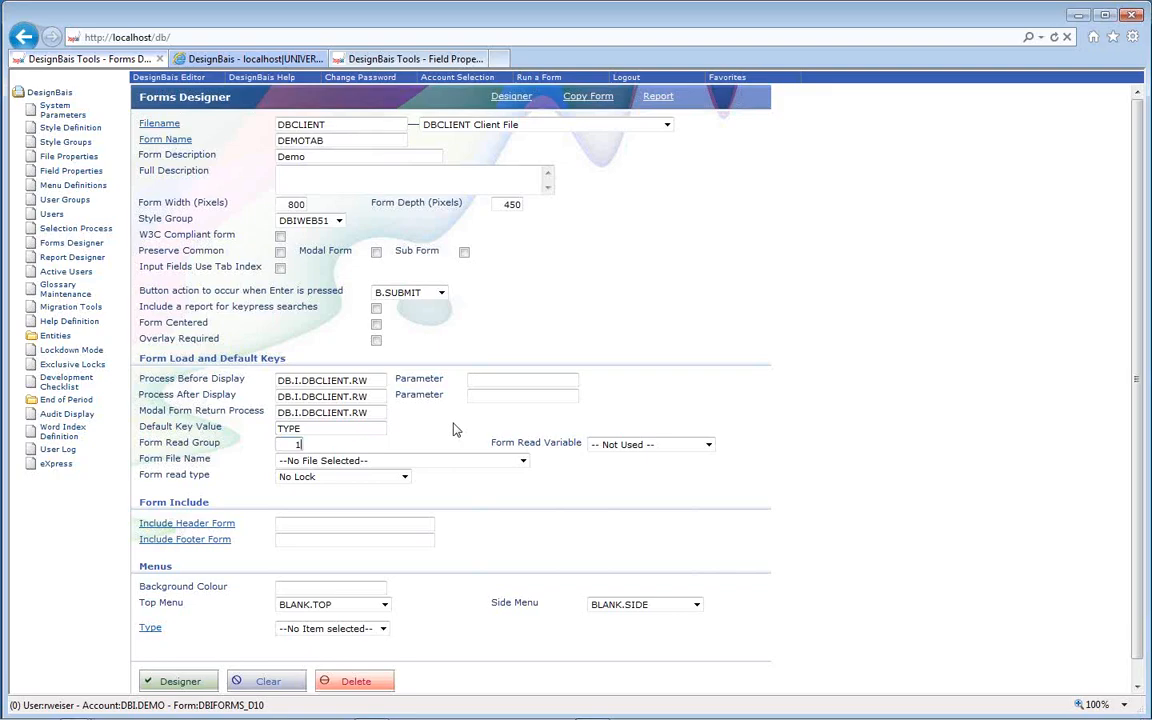
pyautogui.press('Tab')
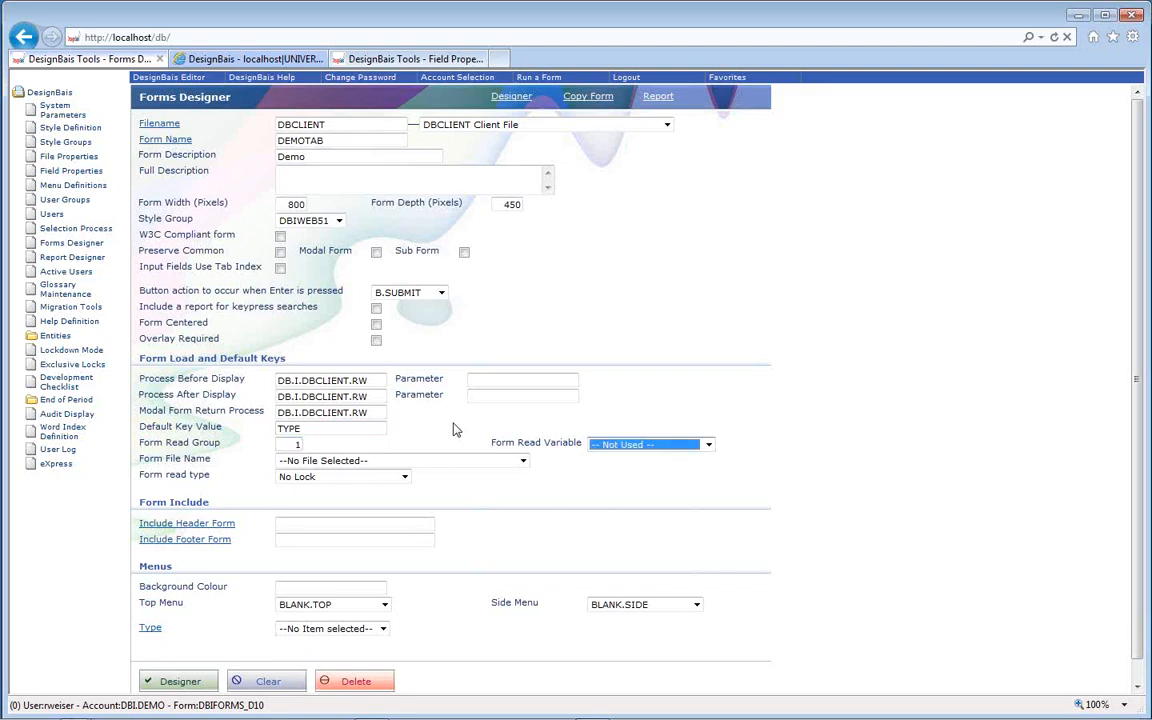
pyautogui.click(707, 444)
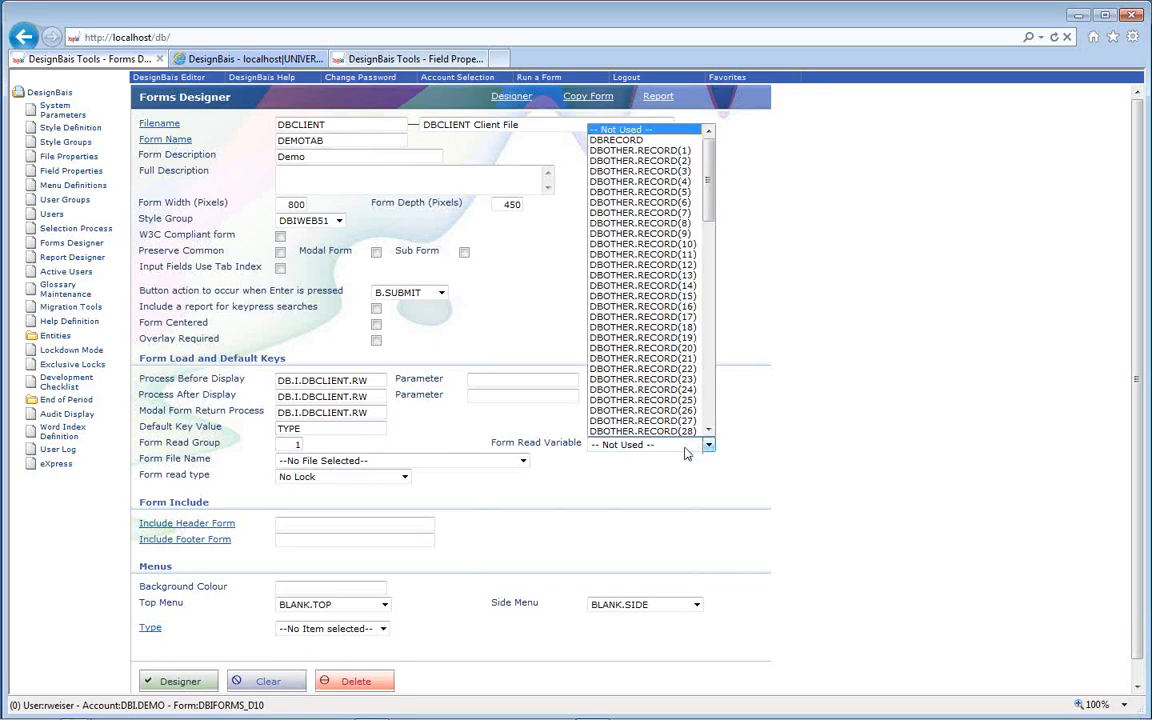
pyautogui.click(617, 140)
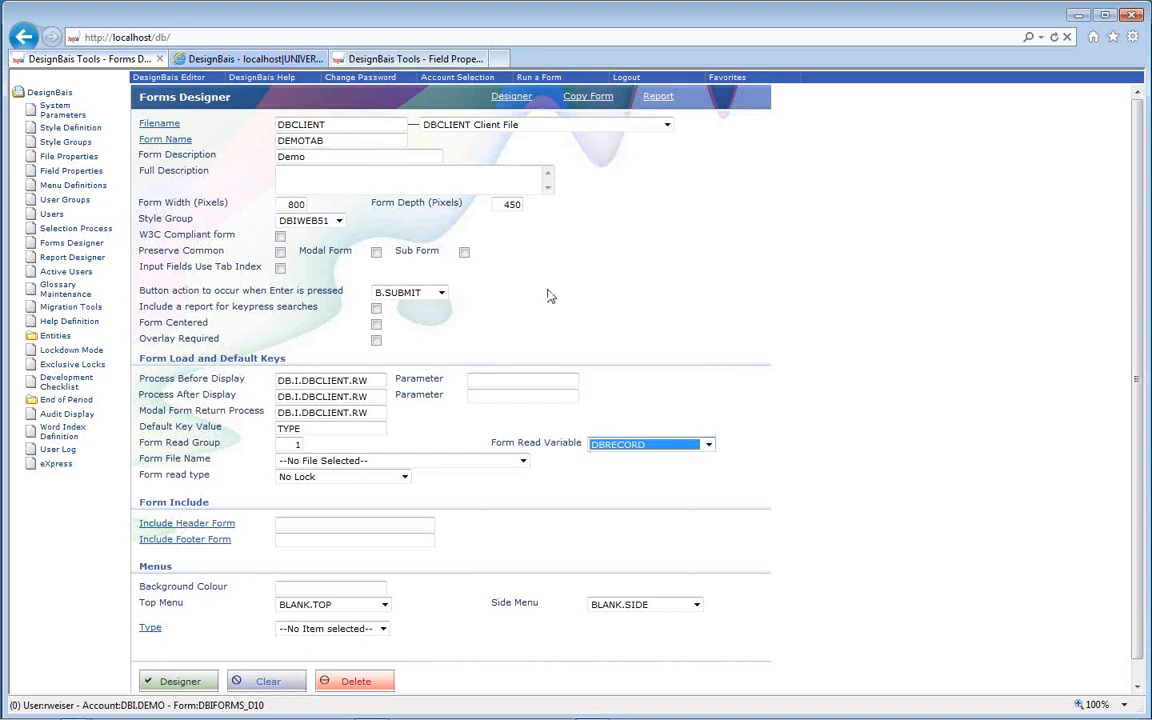
# - Choose the CONTROL Control File as the form's file name and Lock as its read type
pyautogui.click(406, 460)
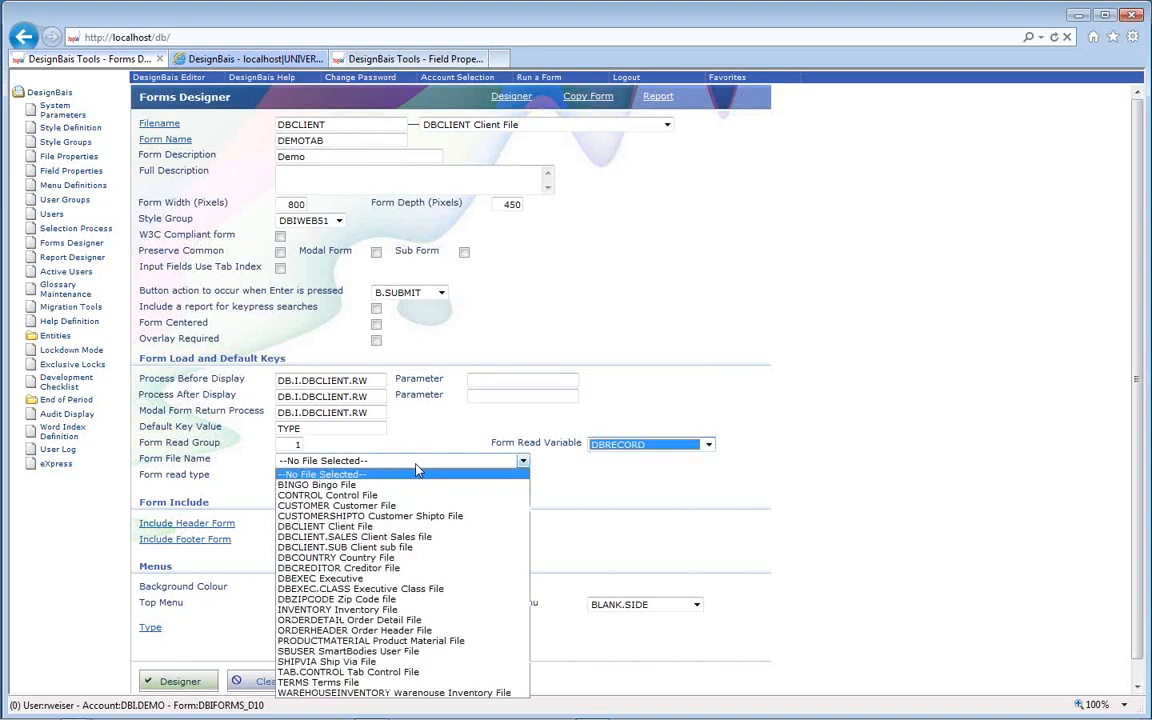
pyautogui.click(347, 496)
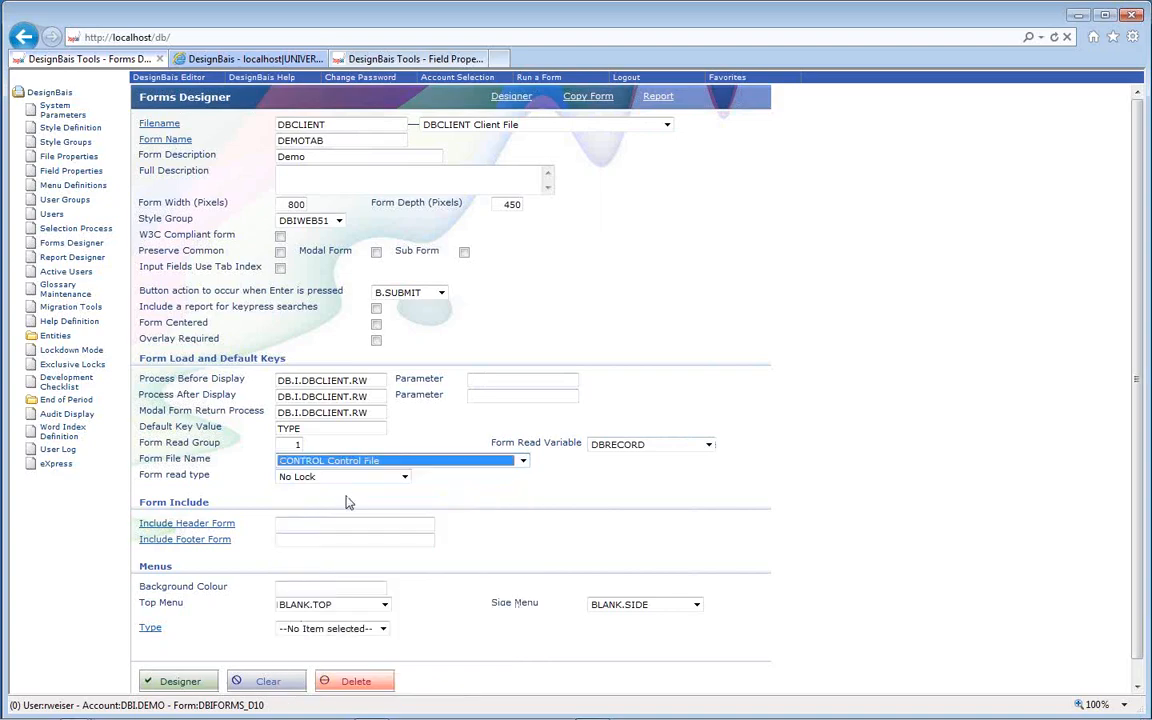
pyautogui.click(405, 477)
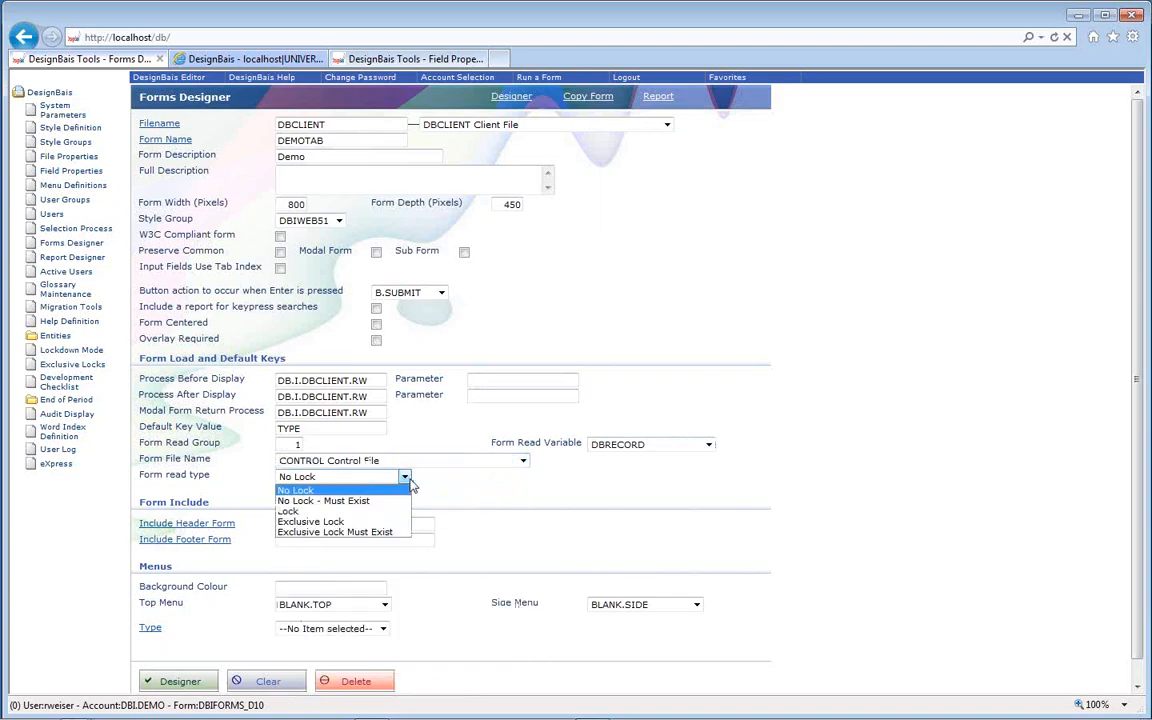
pyautogui.click(372, 512)
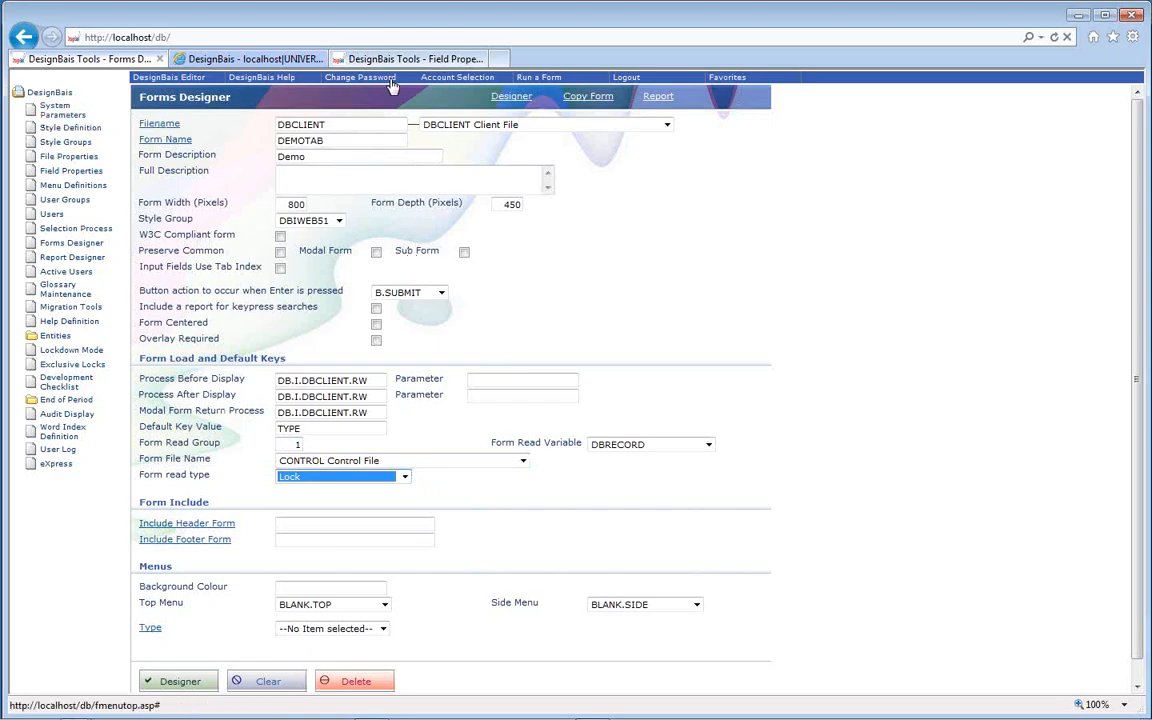
# - View the System Parameters page in the other DesignBais Tools session and return to the DEMOTAB form's settings
pyautogui.click(420, 61)
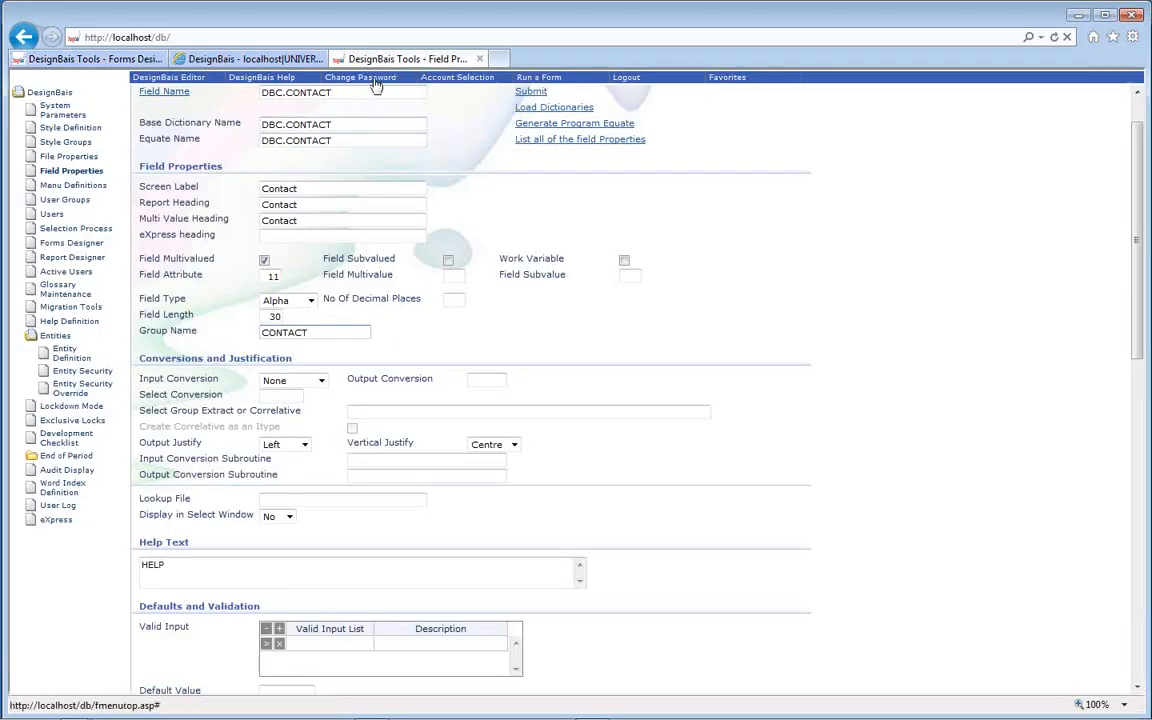
pyautogui.click(41, 109)
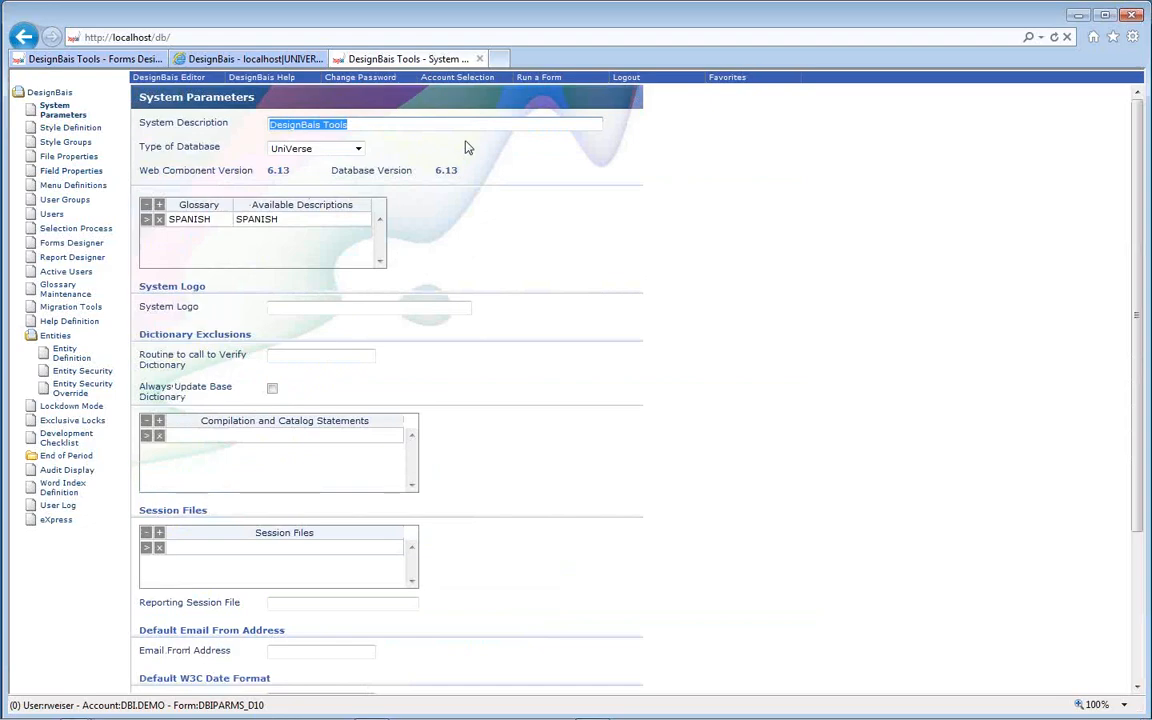
pyautogui.click(88, 58)
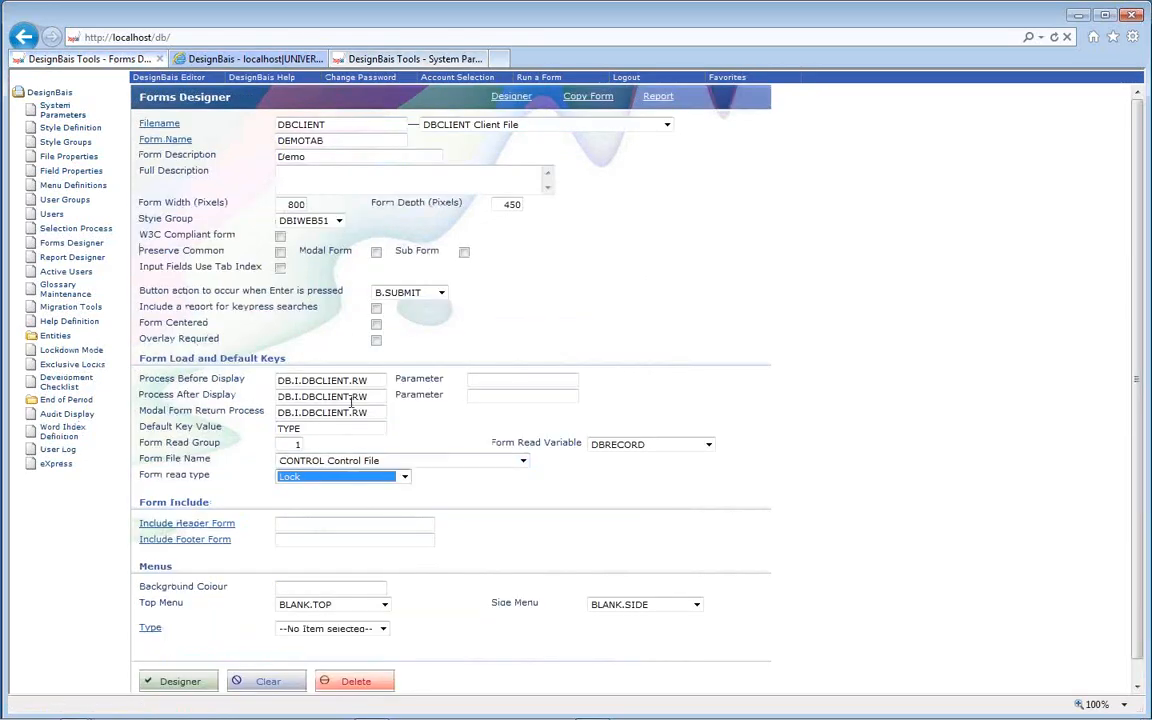
pyautogui.click(439, 60)
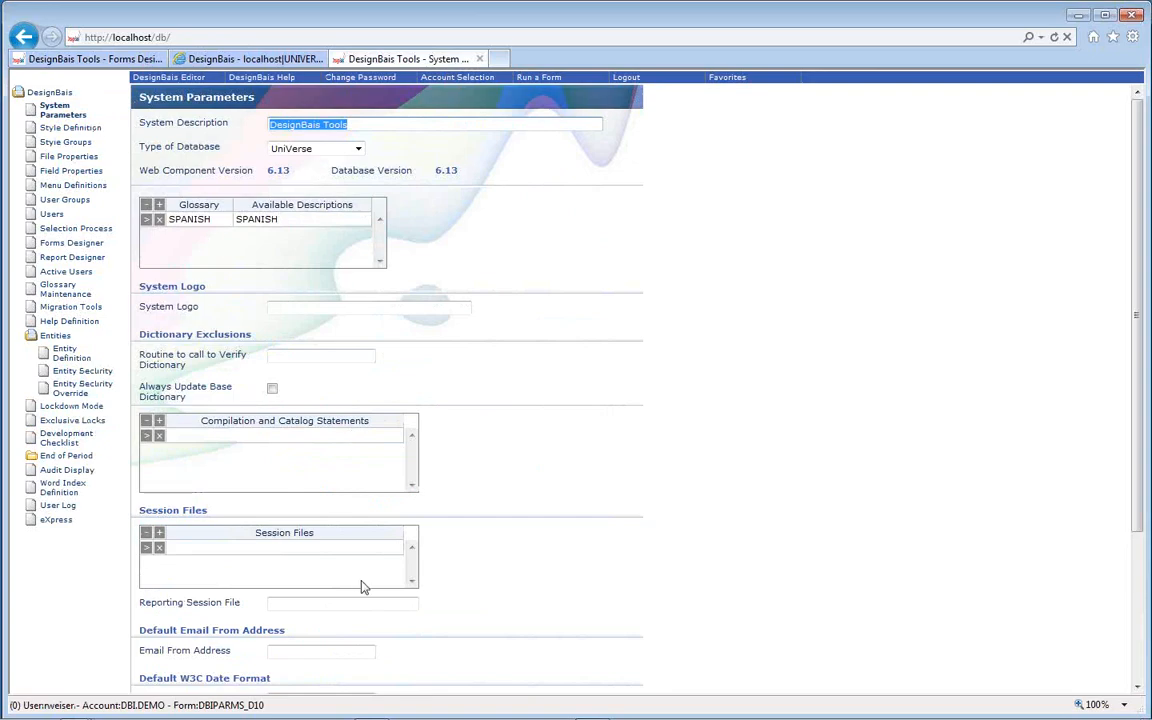
pyautogui.click(95, 58)
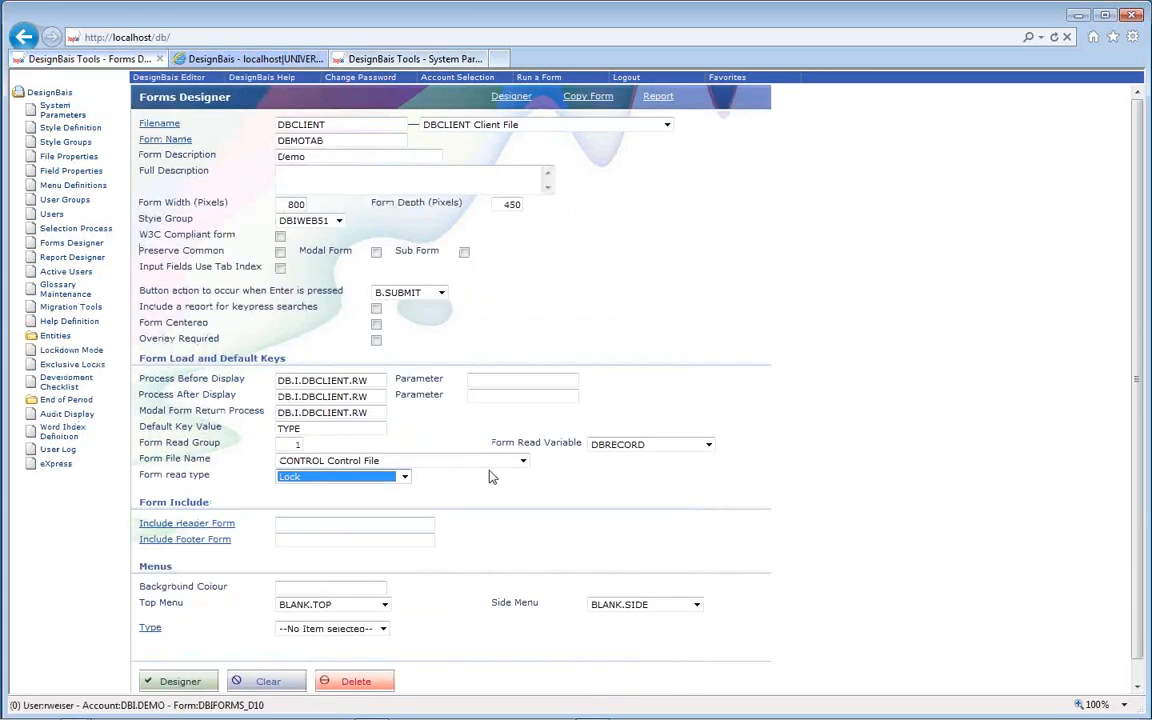
# - Reset the default key options: read type No Lock, no file, read variable Not Used, and empty read group and key value
pyautogui.click(345, 479)
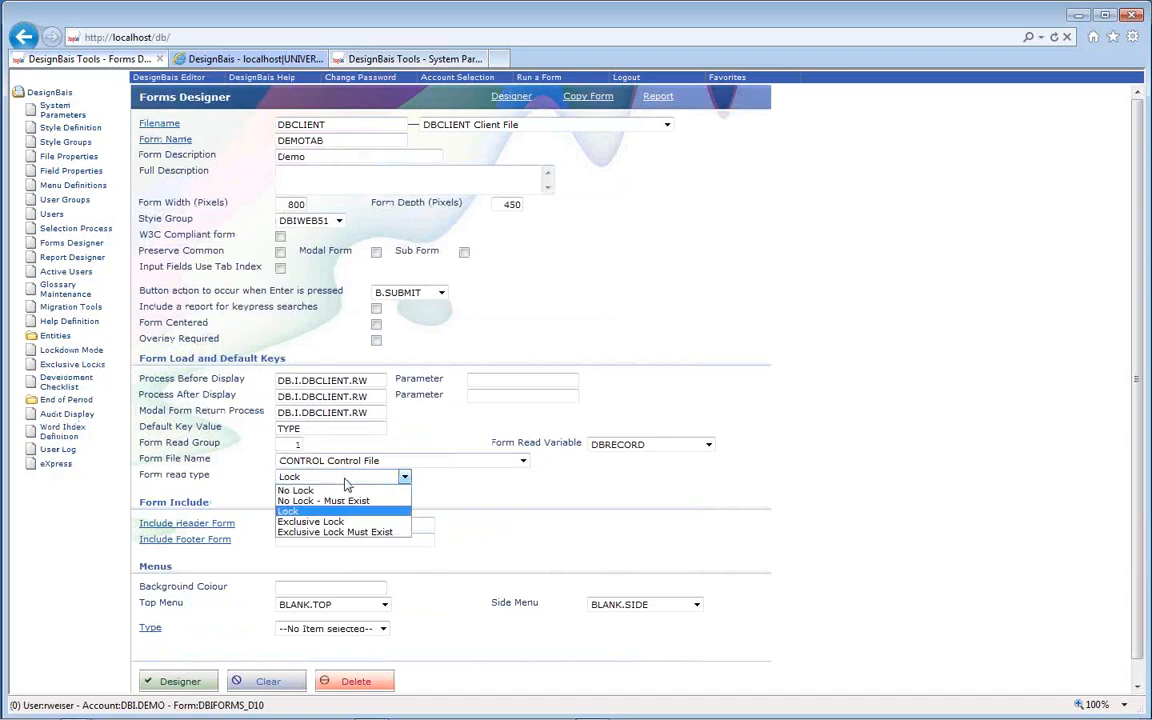
pyautogui.click(312, 443)
pyautogui.click(465, 464)
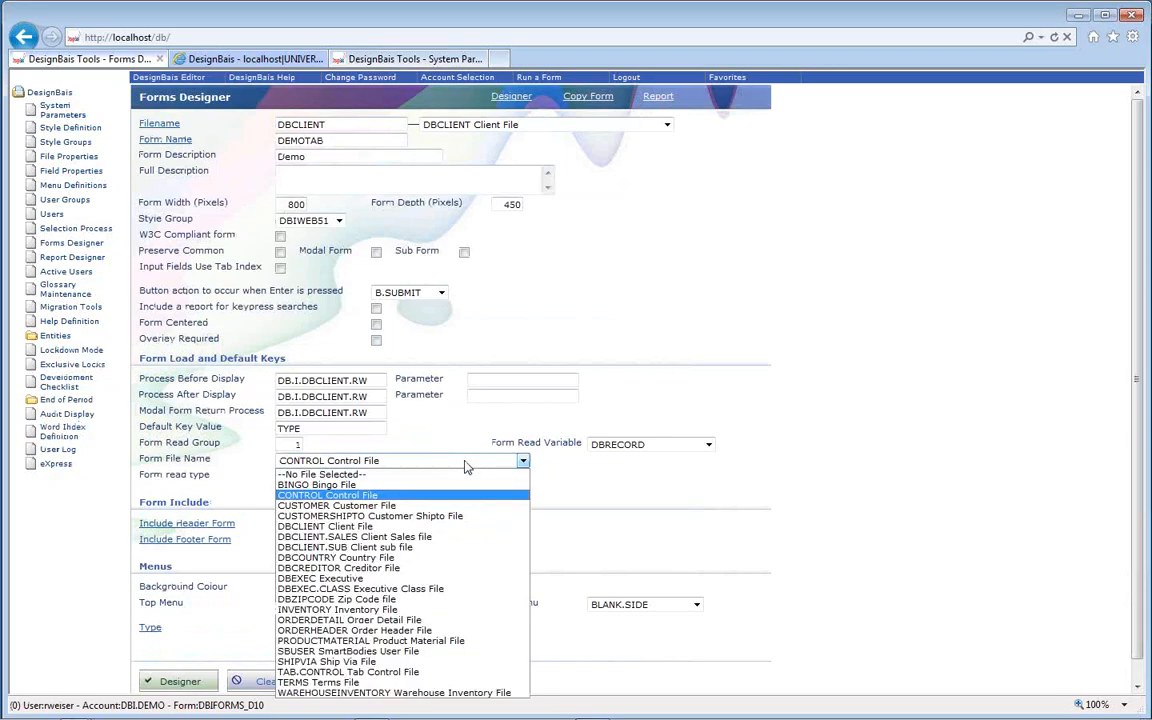
pyautogui.click(320, 474)
pyautogui.click(707, 444)
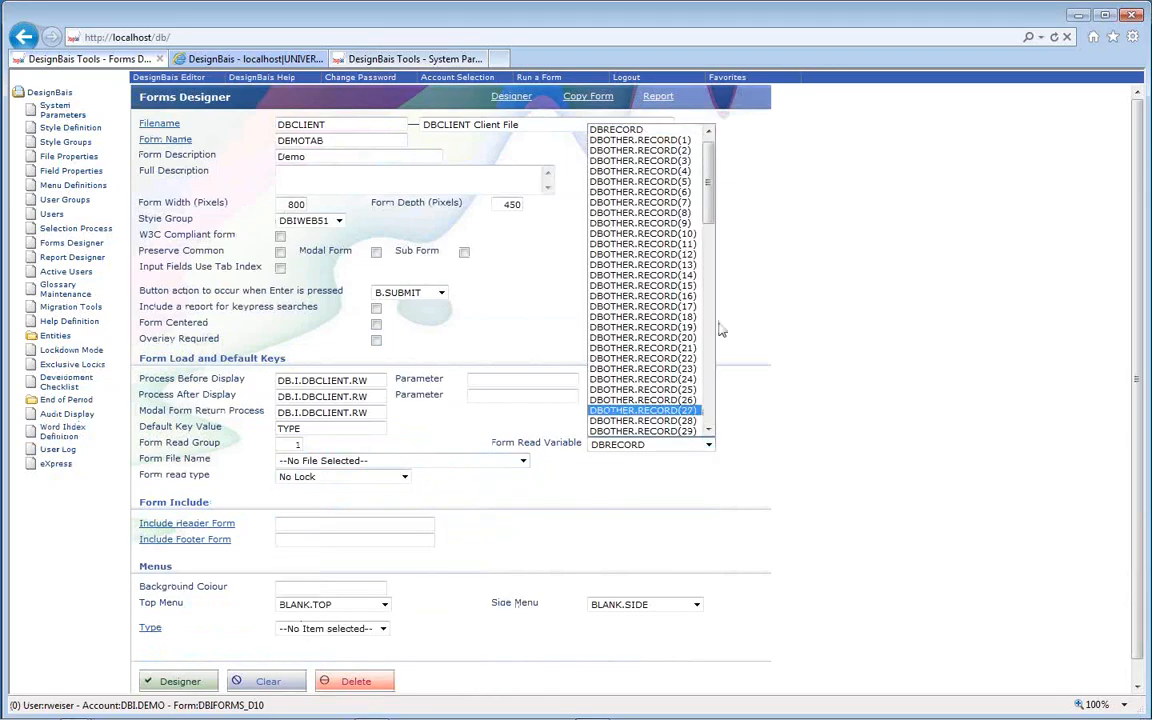
pyautogui.scroll(1, 688, 180)
pyautogui.click(652, 132)
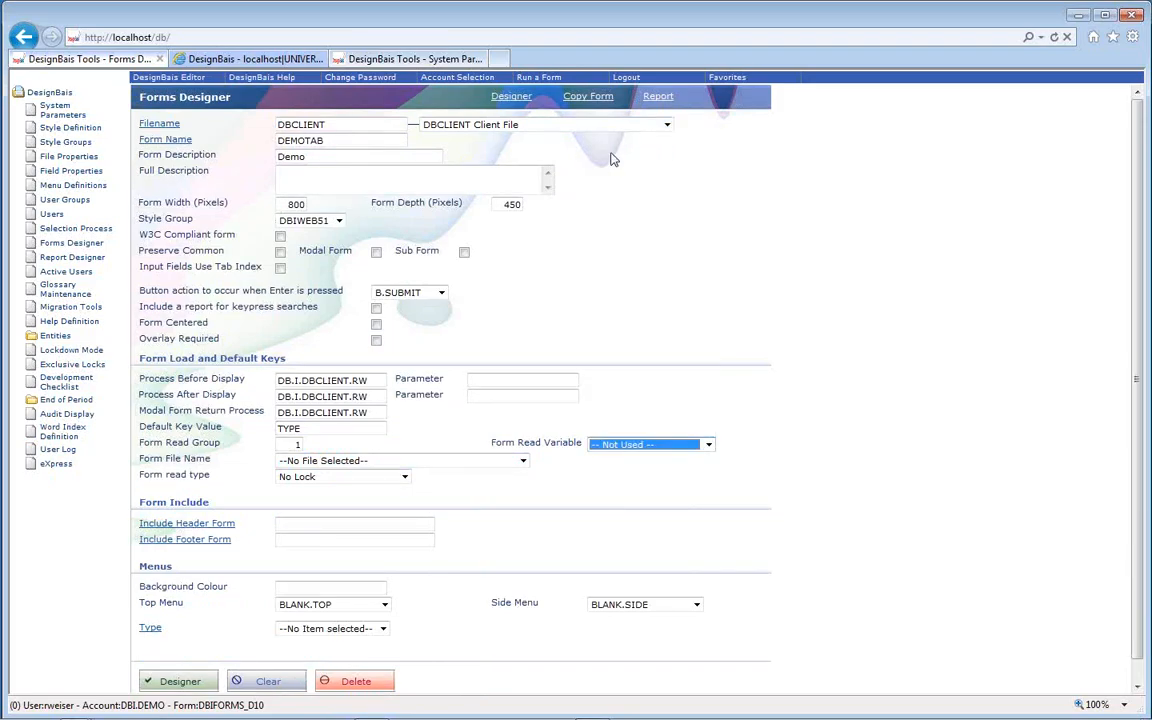
pyautogui.click(295, 444)
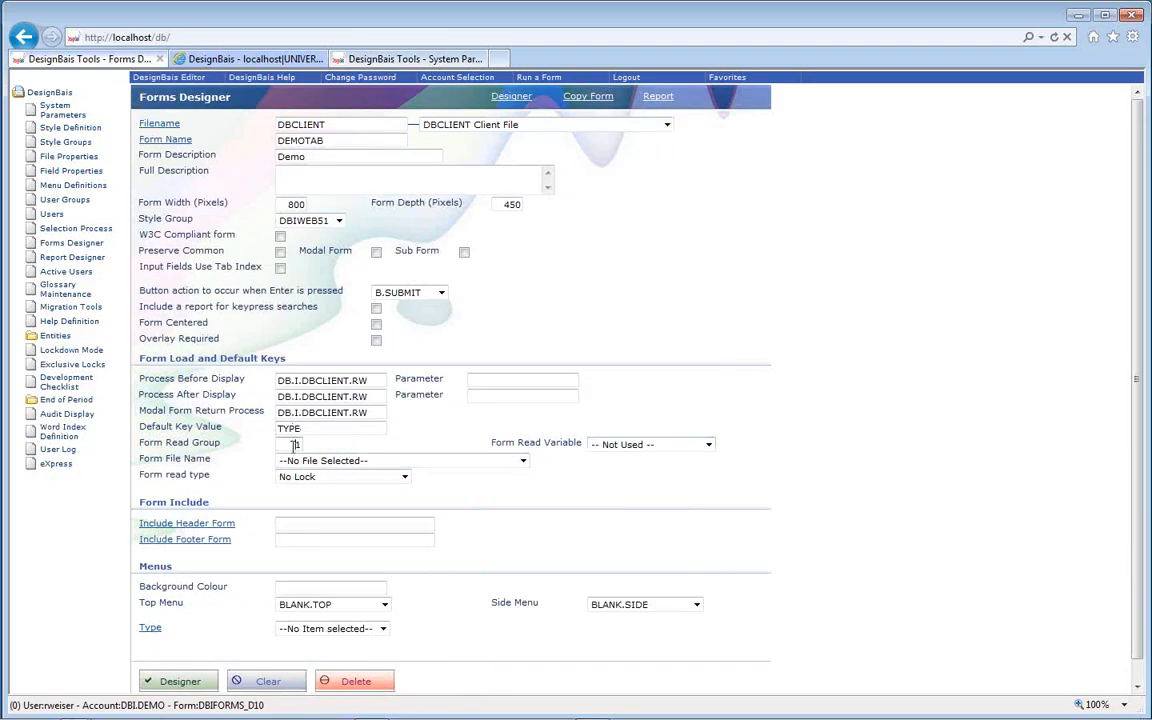
pyautogui.hotkey('shift', 'Tab')
pyautogui.press('BackSpace')
# - Look through the list of forms available to include as a header, and close it without selecting one
pyautogui.click(321, 528)
pyautogui.click(214, 525)
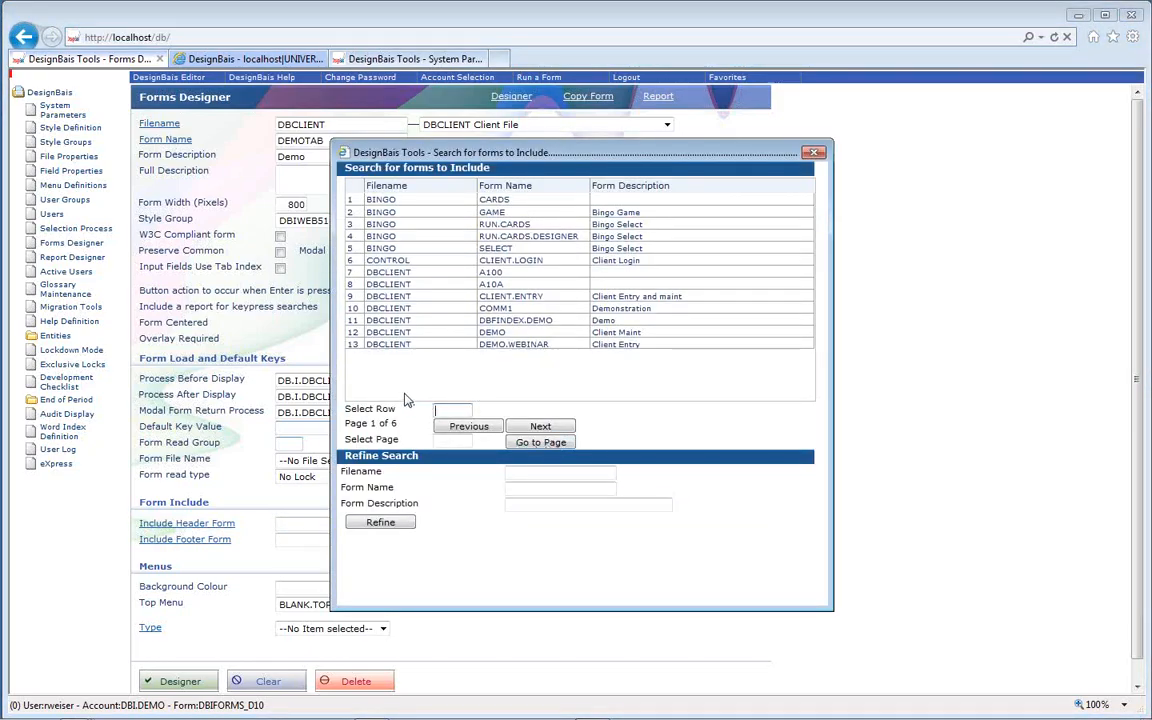
pyautogui.click(543, 427)
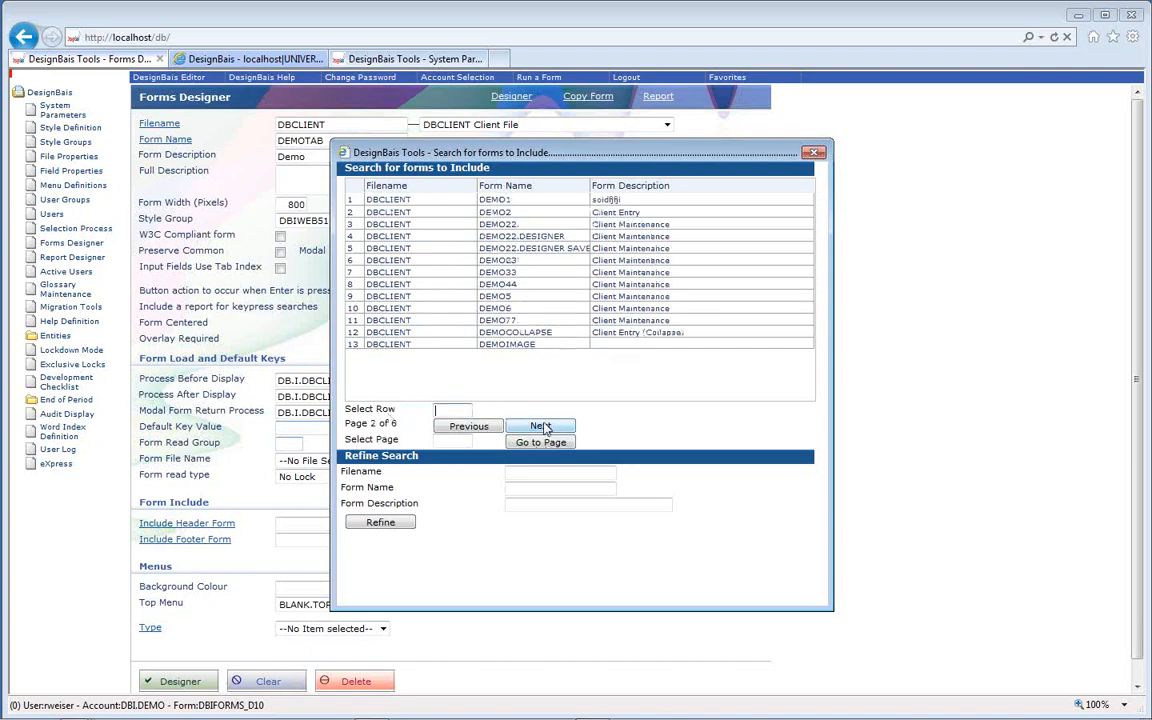
pyautogui.click(541, 427)
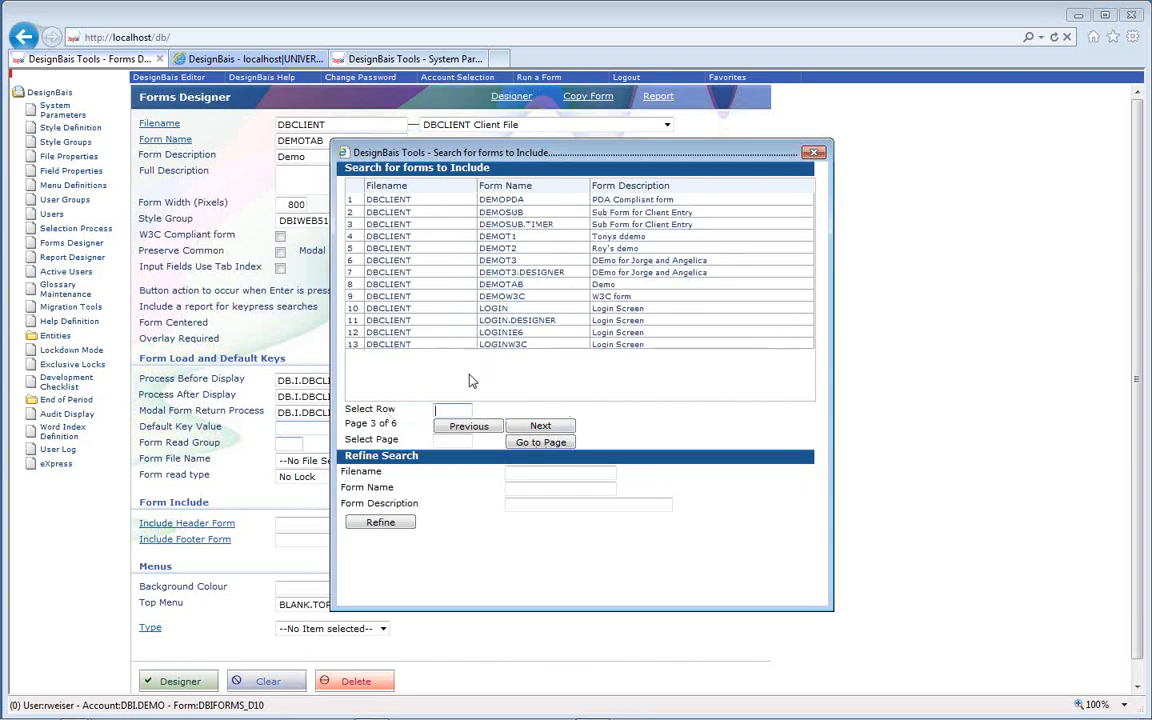
pyautogui.click(472, 427)
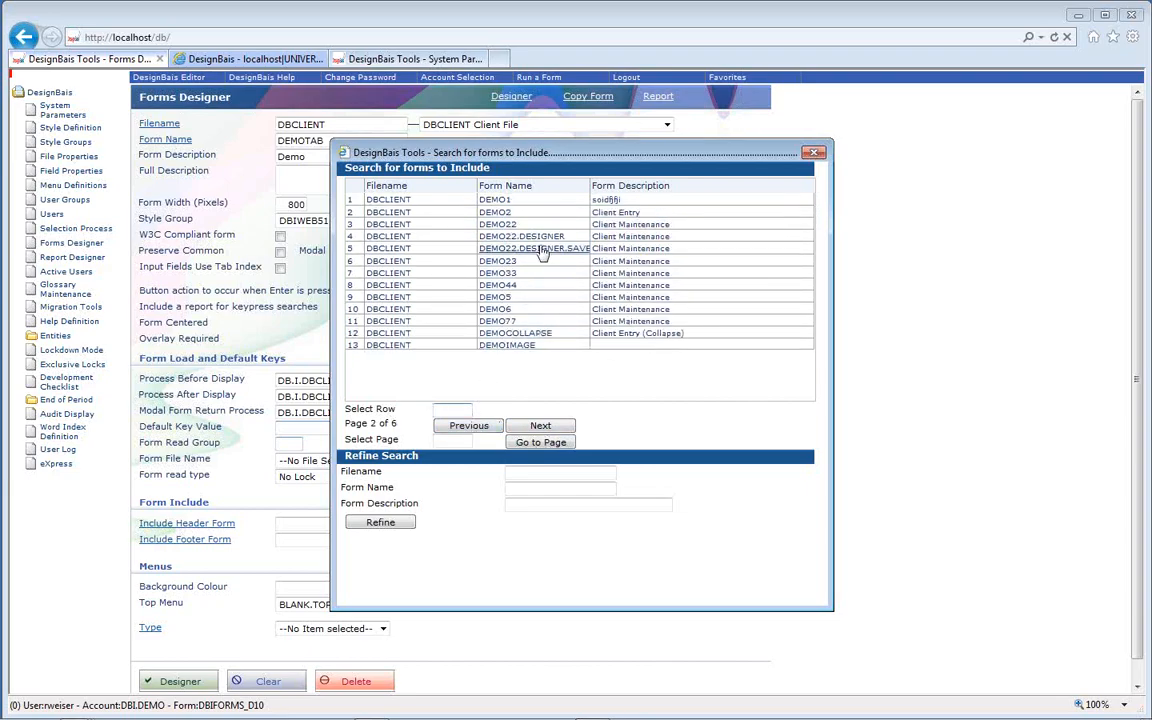
pyautogui.click(541, 427)
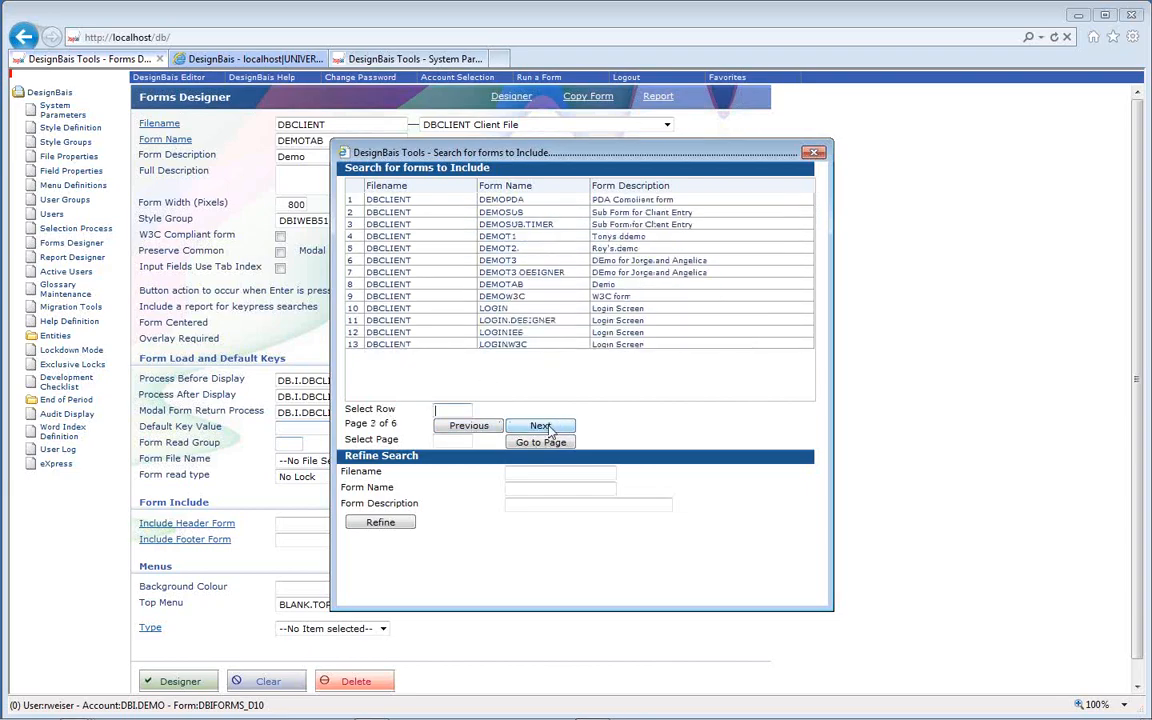
pyautogui.click(541, 427)
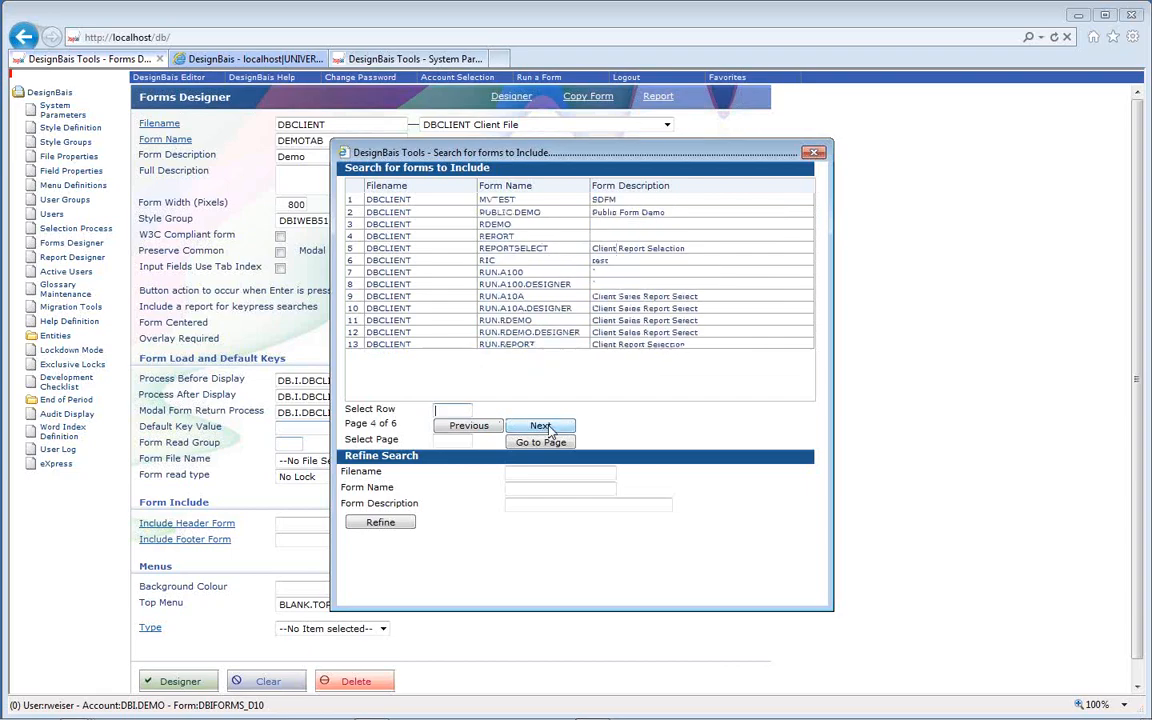
pyautogui.click(814, 154)
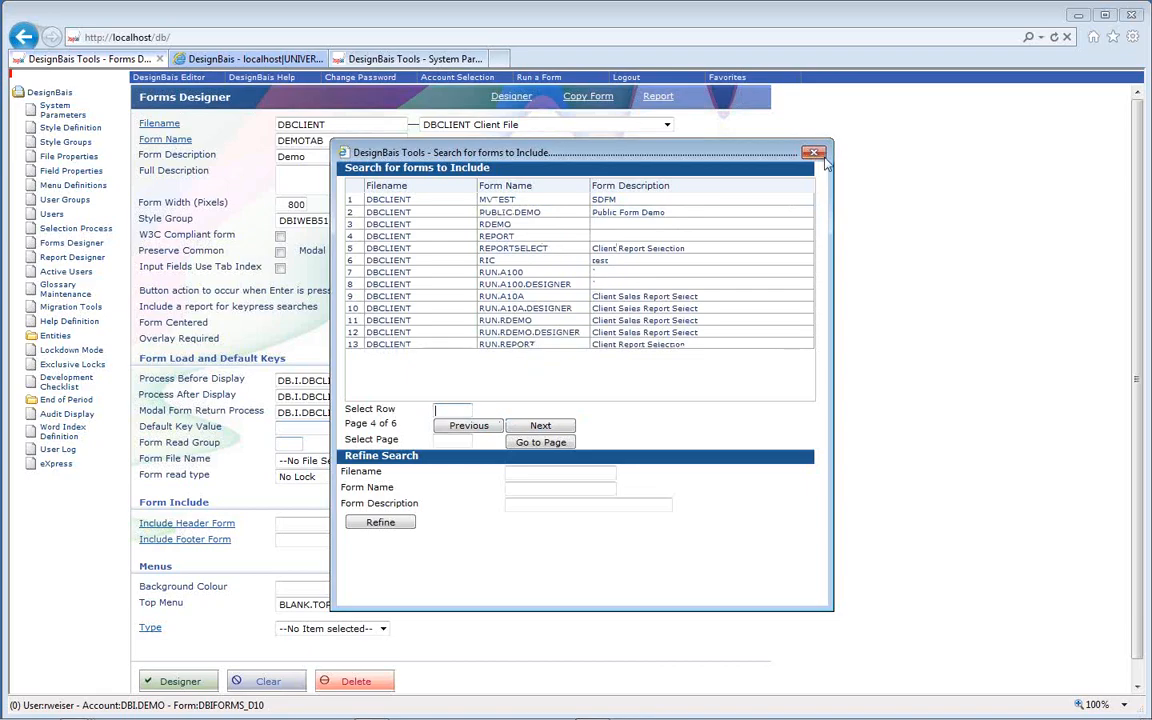
# - Open the Forms Designer in the other DesignBais Tools session and look up the header form's name among the DBCLIENT forms
pyautogui.click(412, 58)
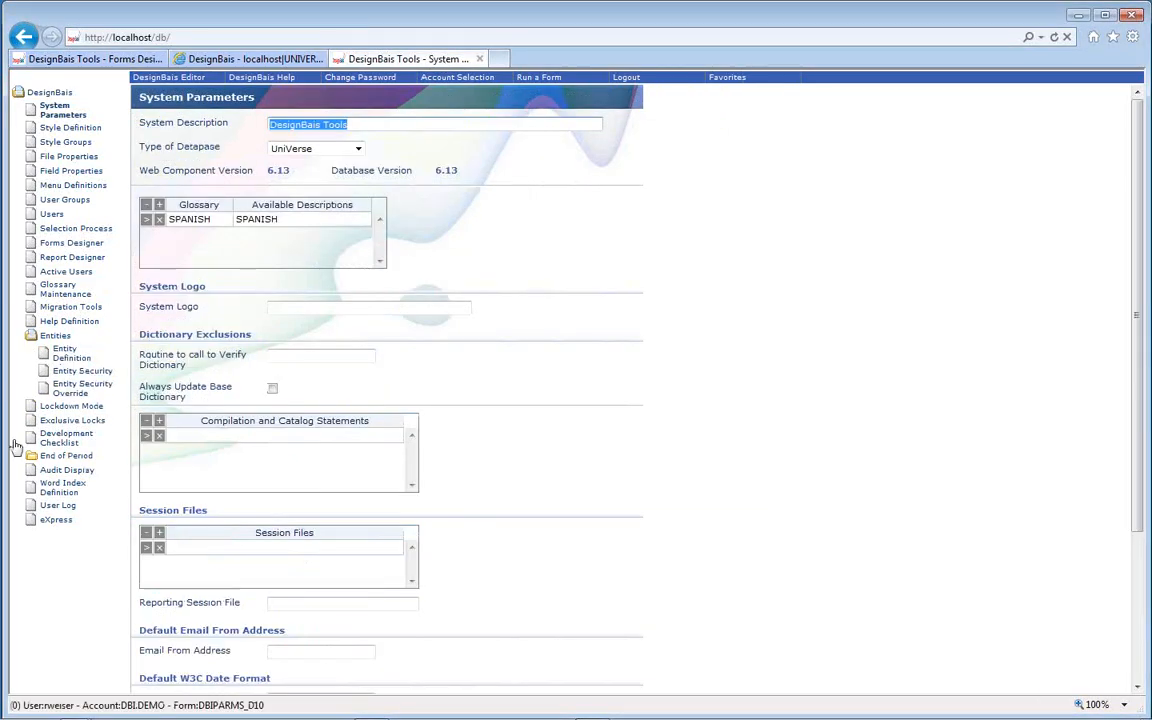
pyautogui.click(76, 248)
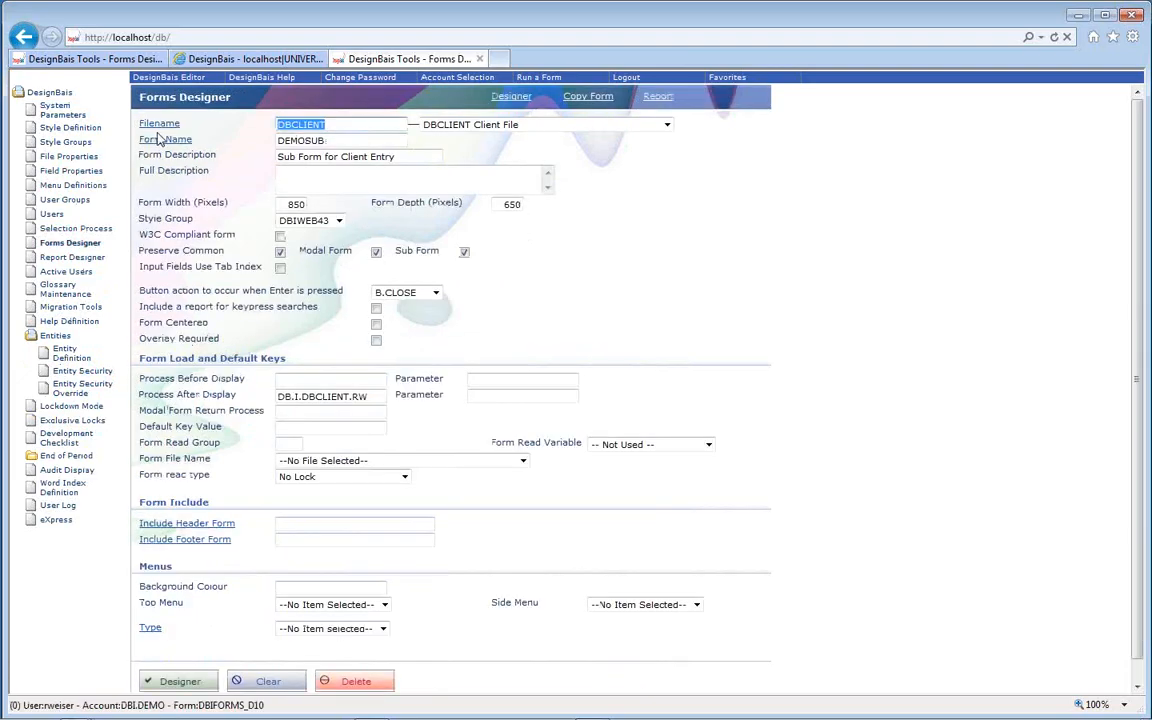
pyautogui.click(174, 141)
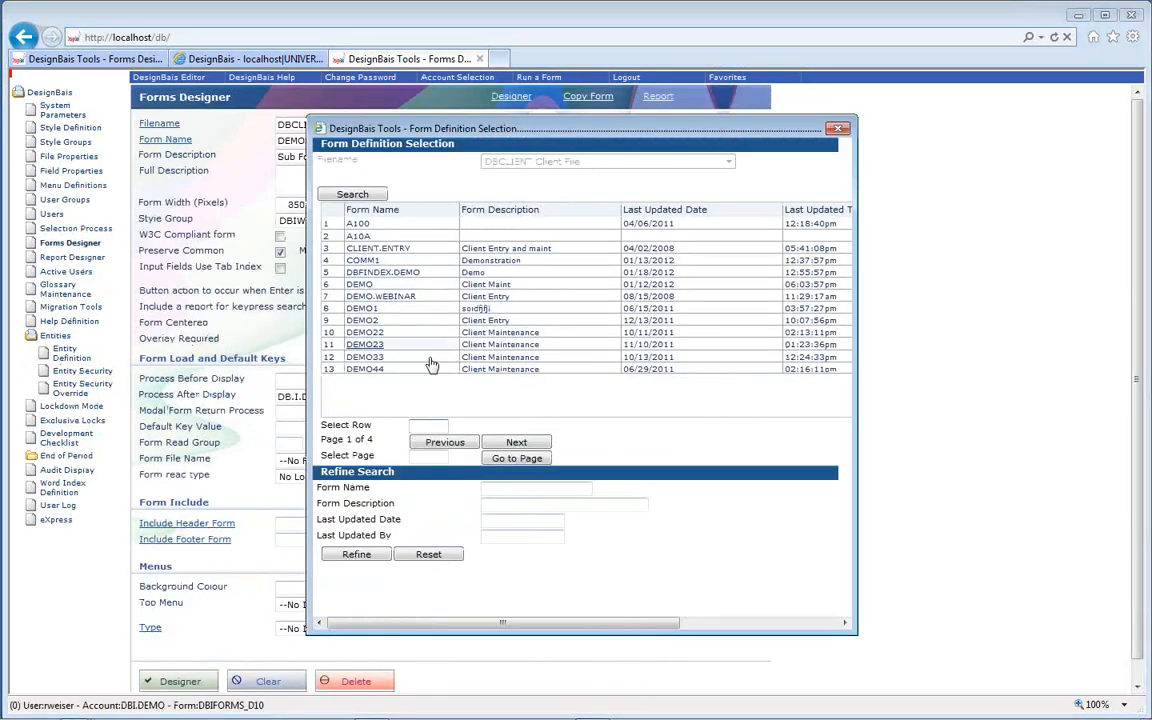
pyautogui.click(515, 443)
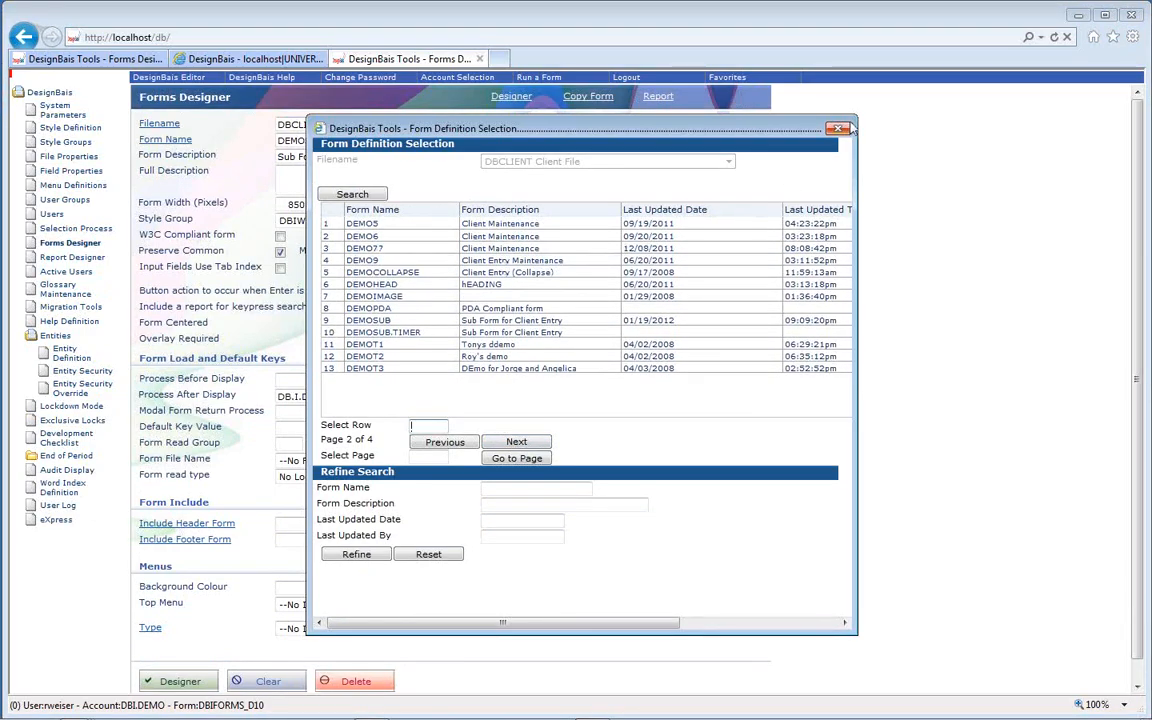
pyautogui.click(368, 321)
# - Return to the DEMOTAB form's settings and set its include header form to DBCLIENT_DEMOHEAD
pyautogui.click(118, 58)
pyautogui.click(352, 525)
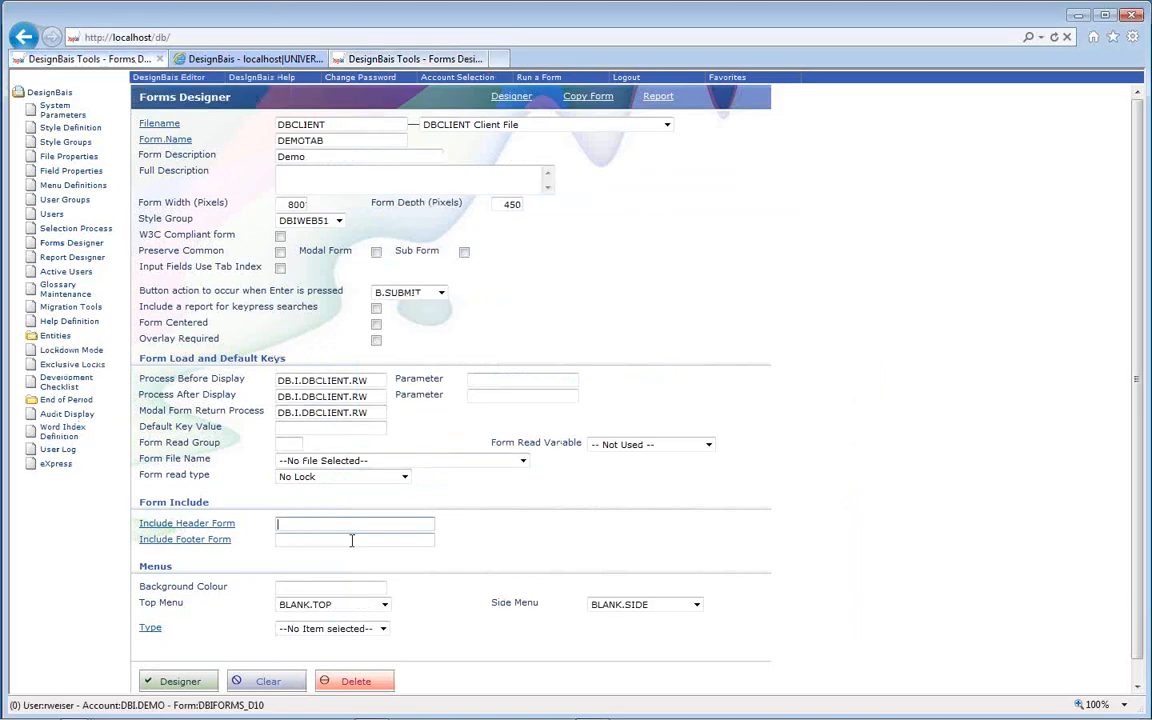
pyautogui.write('DBCLIENT_DEMOHEAD')
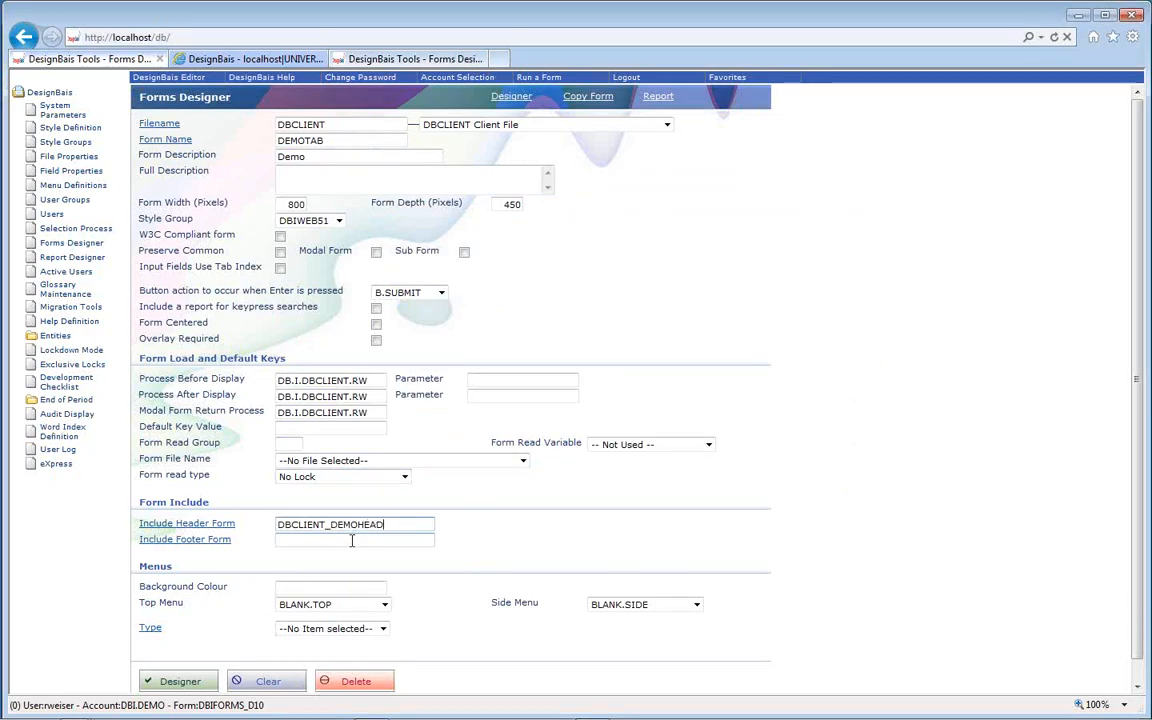
pyautogui.click(352, 541)
# - Open the DEMOTAB form's design, check the included header in test mode and return to design mode
pyautogui.click(176, 683)
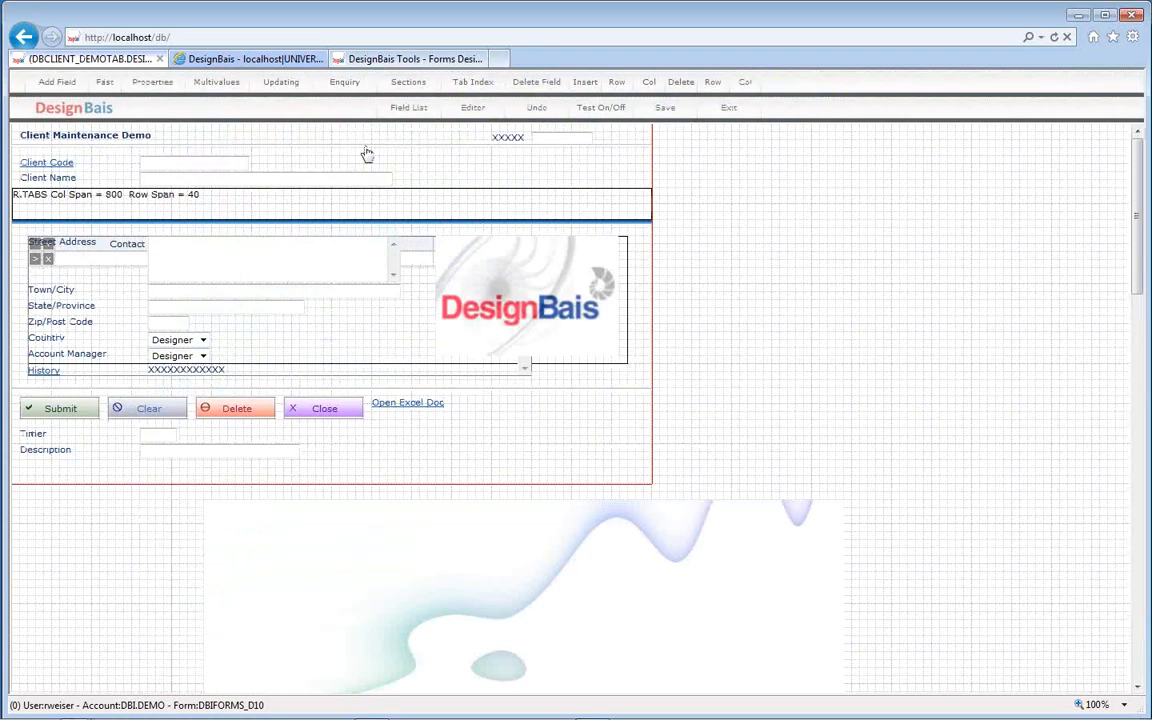
pyautogui.click(601, 108)
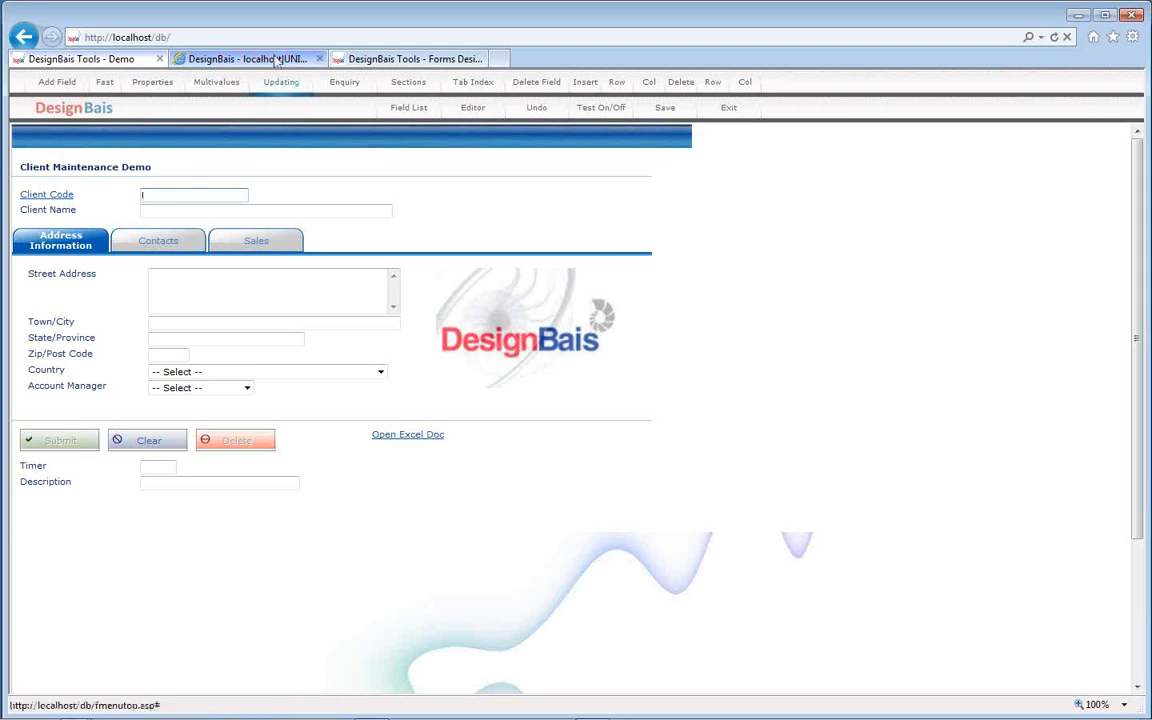
pyautogui.click(605, 108)
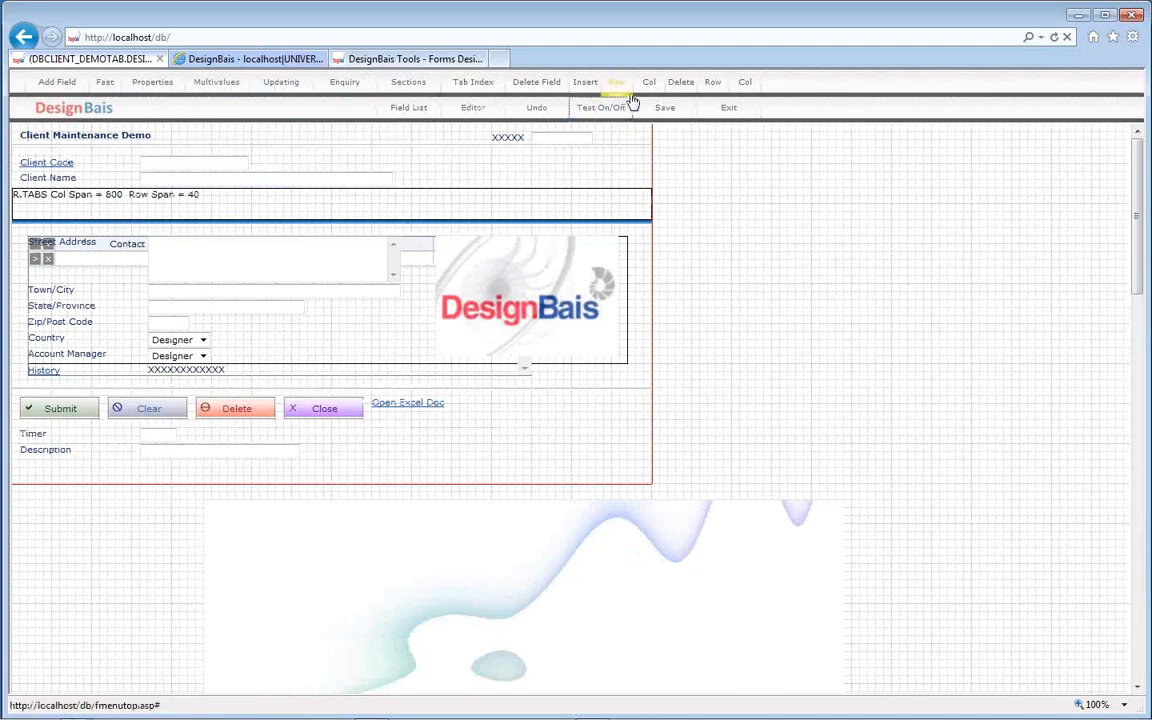
# - Exit the DEMOTAB form's design and go to the background colour setting in its form settings
pyautogui.click(730, 108)
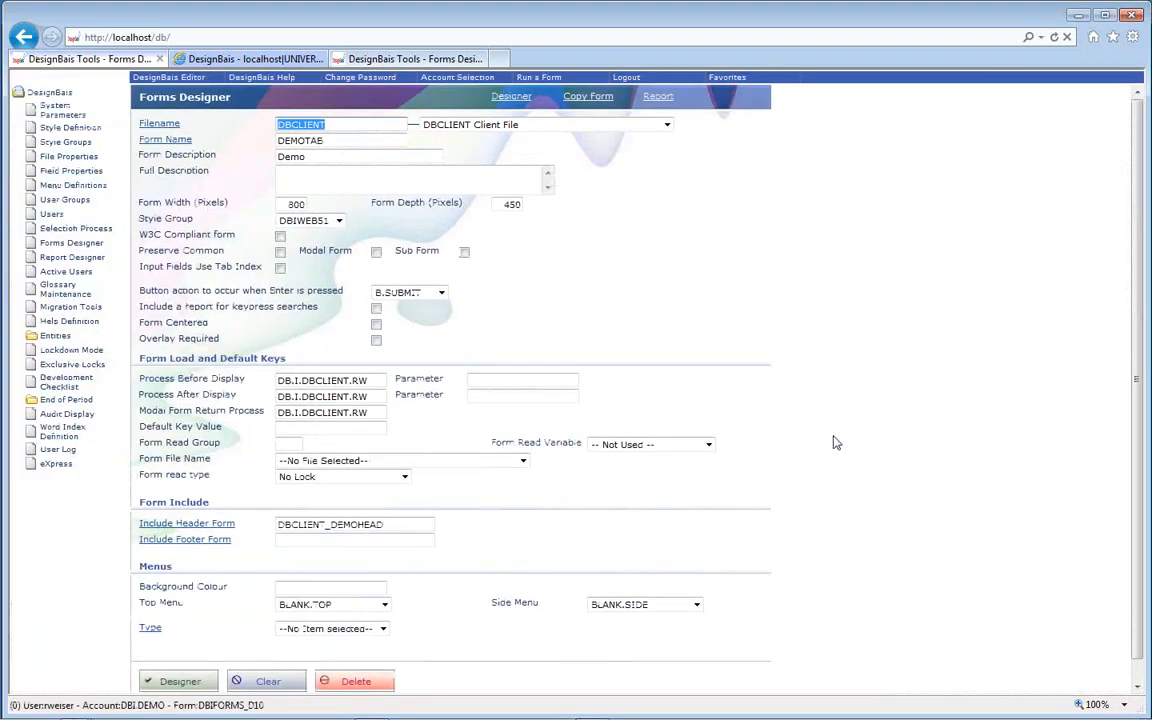
pyautogui.click(355, 589)
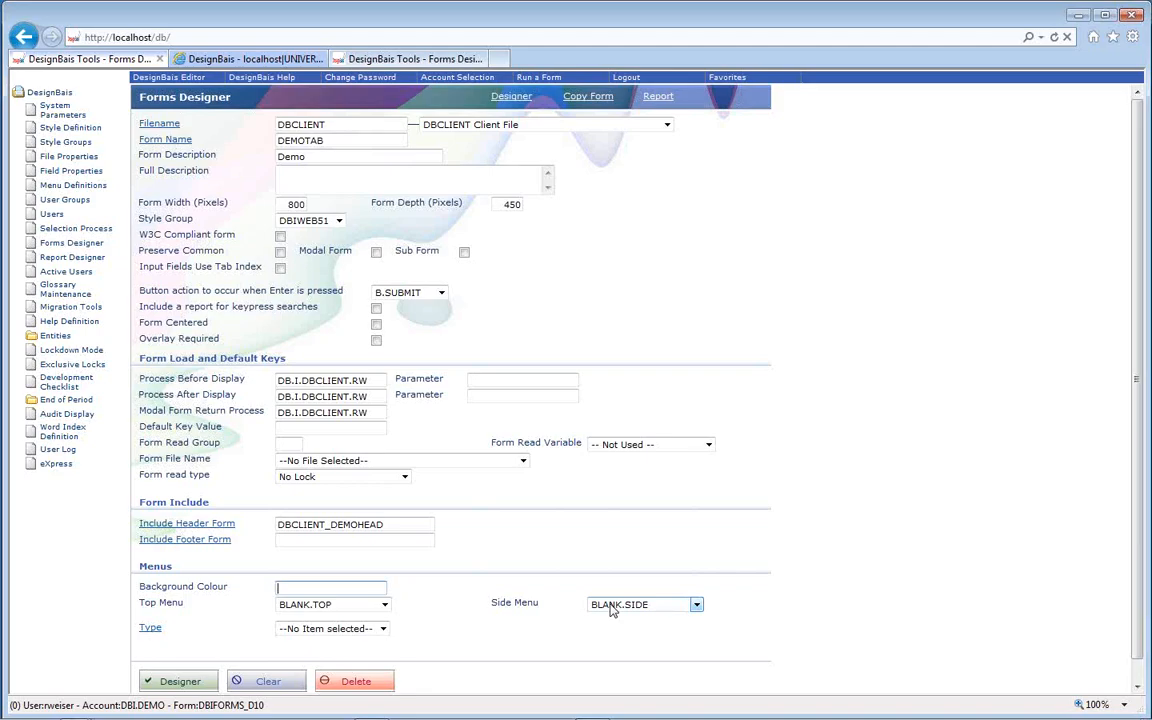
# - Open the designbais.com website in a new browser tab and view the Code Samples page of its Test Drive area
pyautogui.click(500, 61)
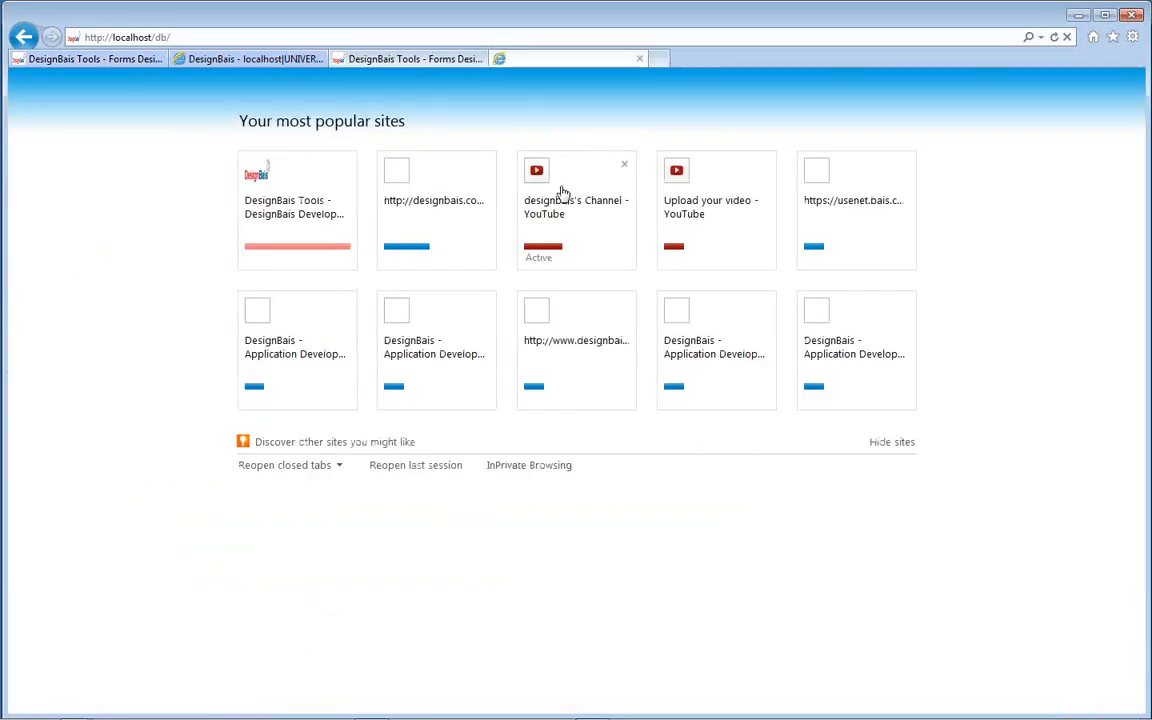
pyautogui.click(420, 215)
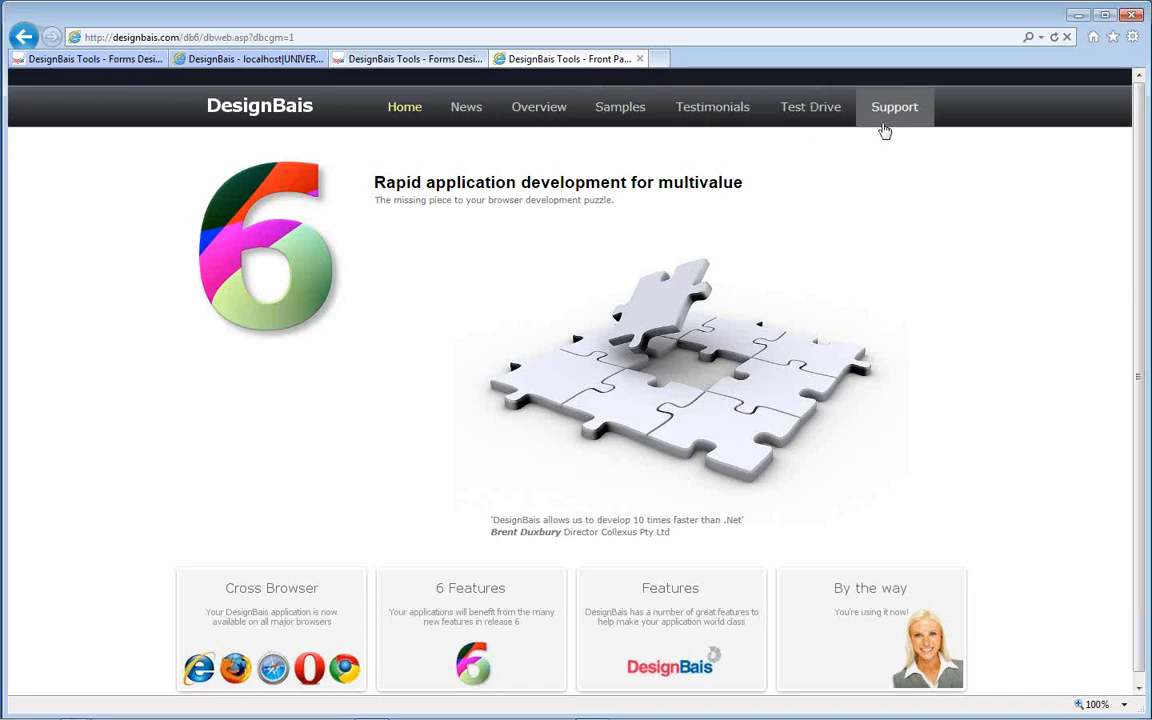
pyautogui.click(826, 118)
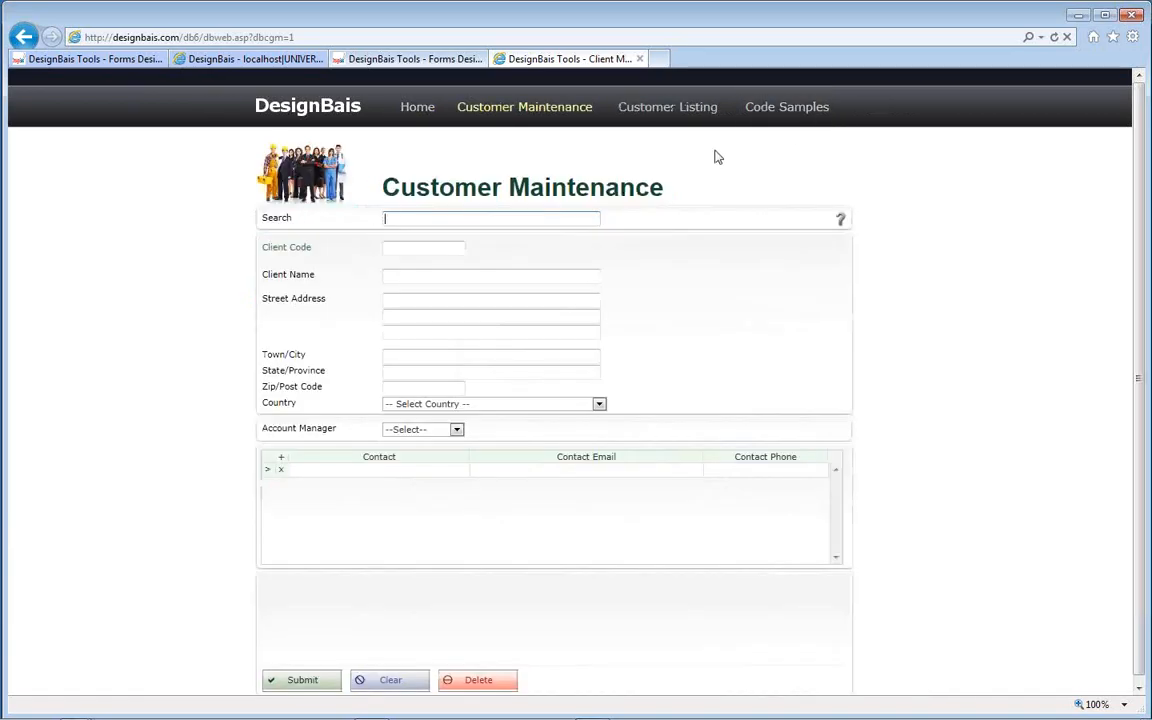
pyautogui.click(790, 118)
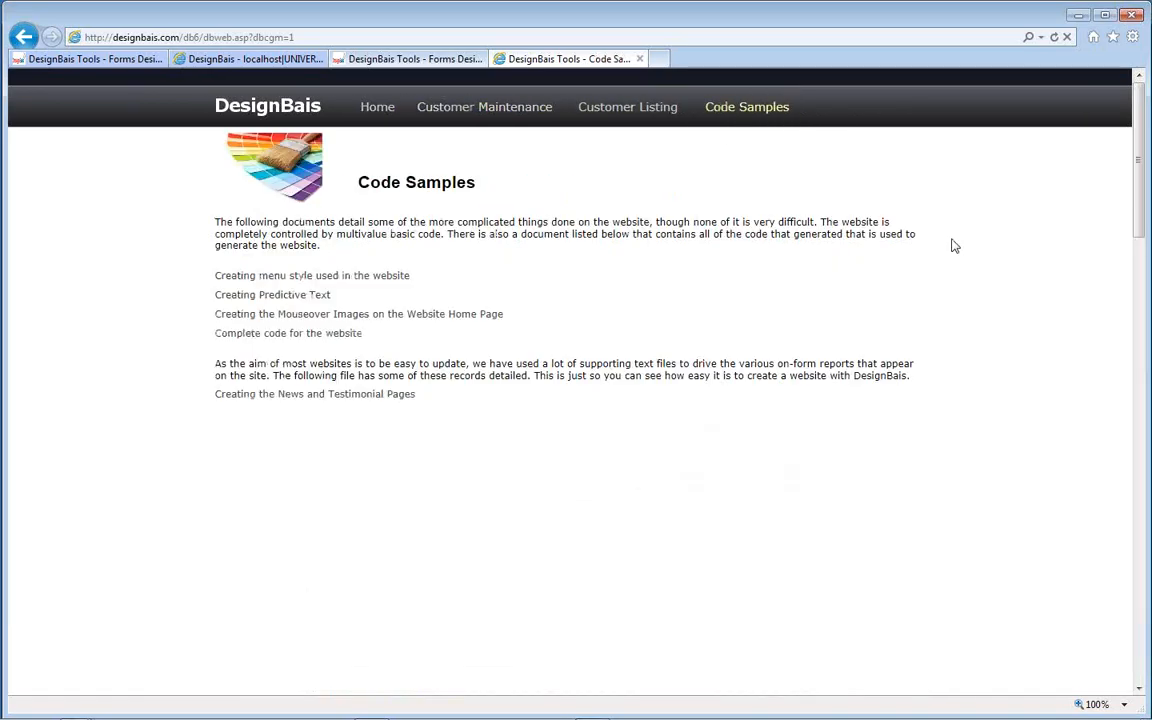